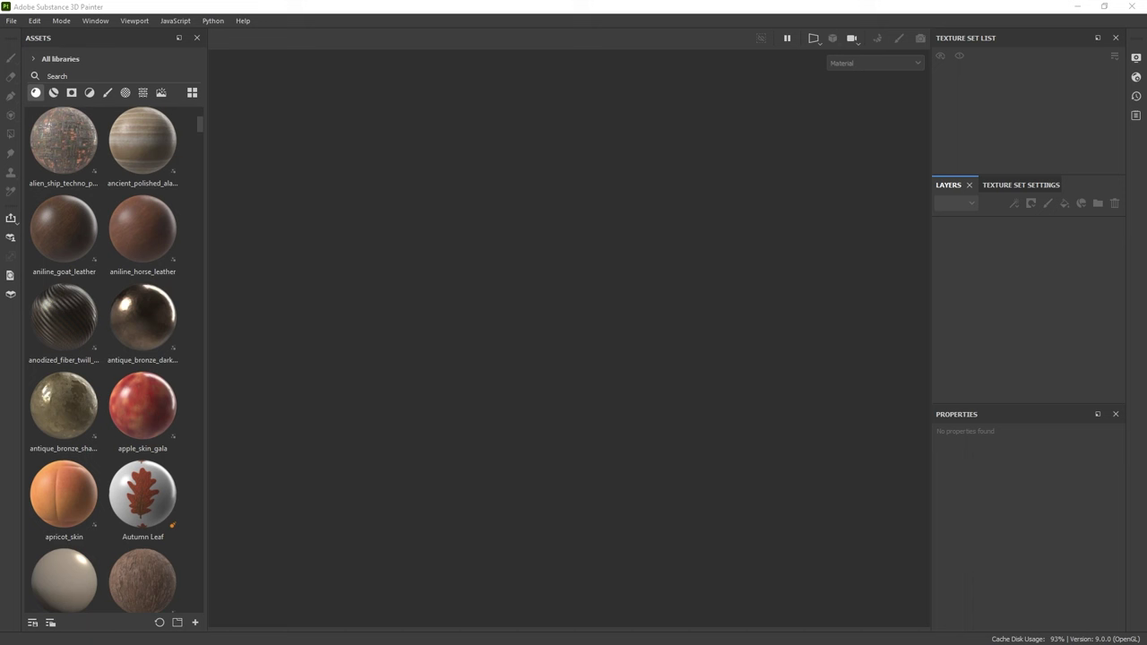
Create a new project from the MAT.fbx mesh at 4096 document resolution with OpenGL normals and camera import enabled.
left_click_drag(943, 333, 557, 310)
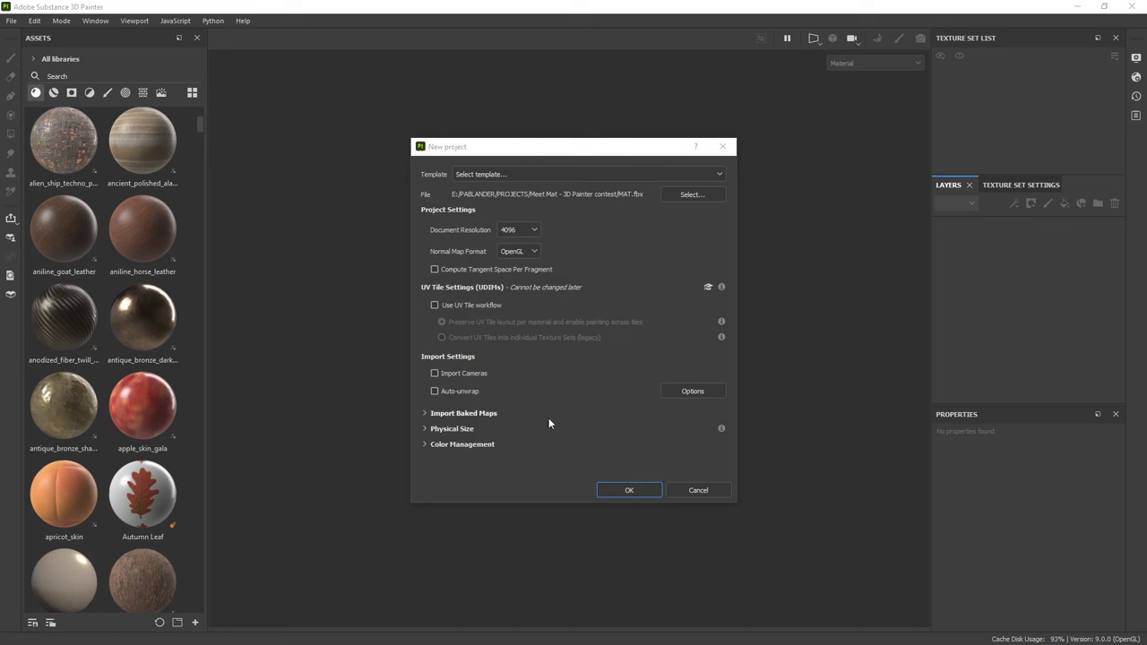
left_click(435, 374)
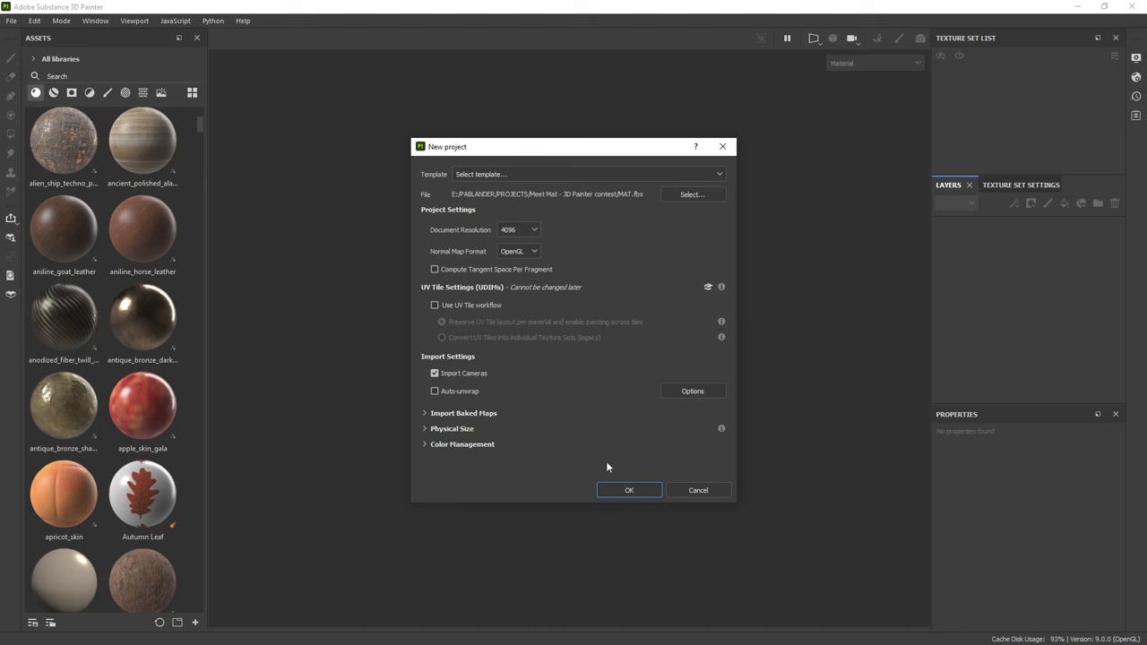
left_click(629, 491)
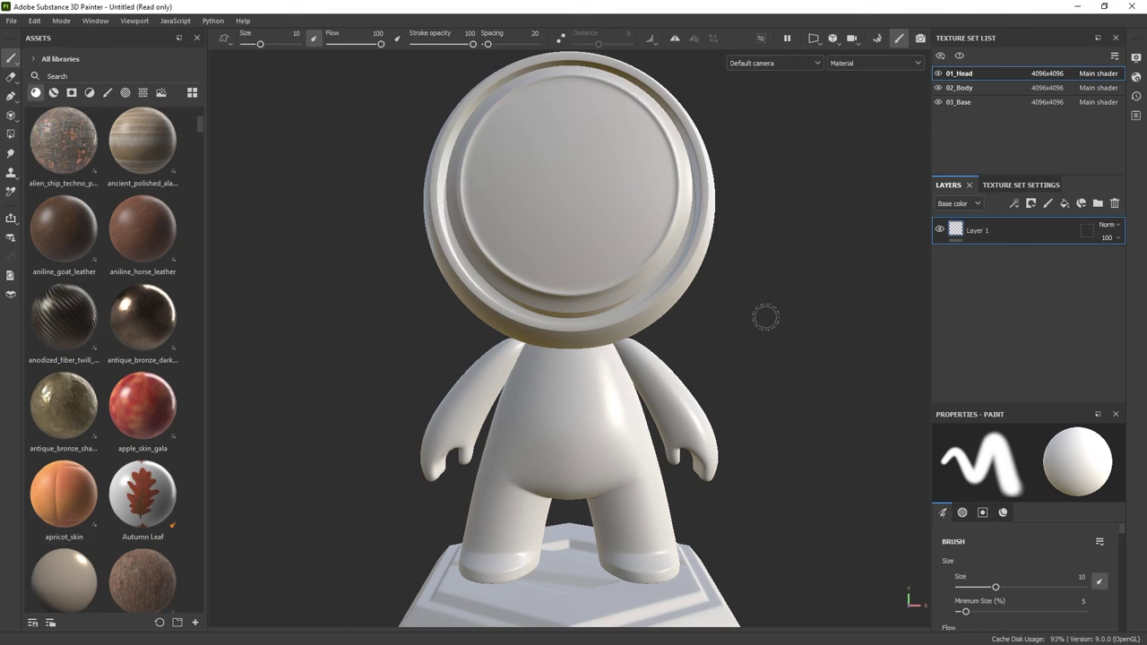
Inspect the character model from several angles, including a close look at the head's outer edge.
right_click_drag(767, 341, 720, 245, "alt")
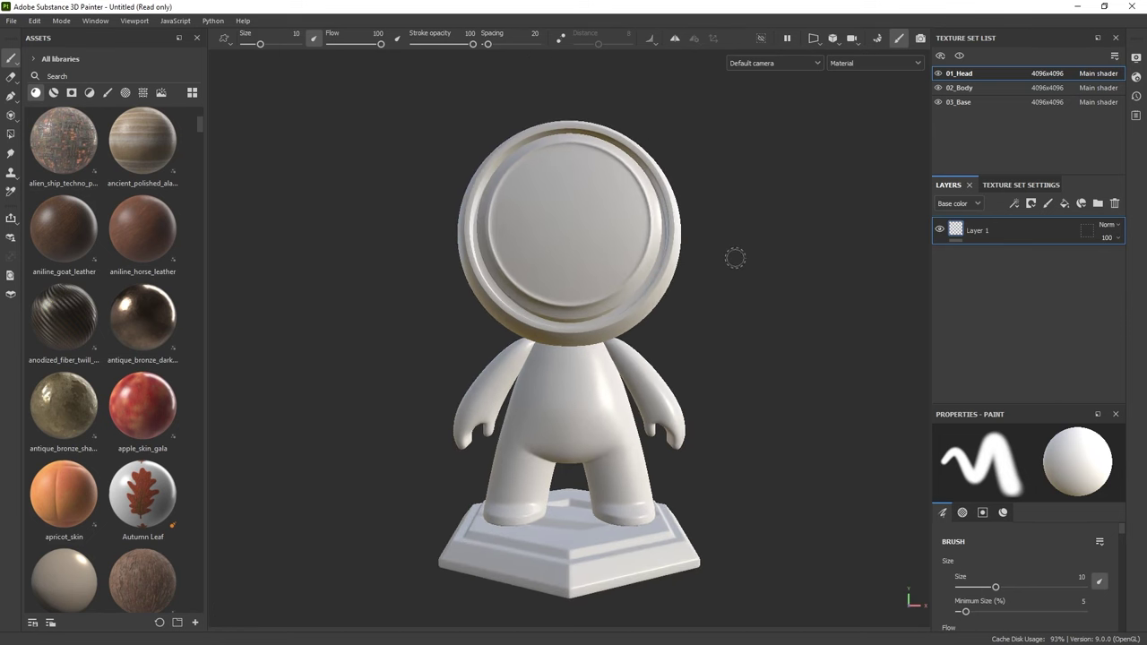
mouse_move(738, 259)
middle_mouse_down("alt")
mouse_move(592, 300)
mouse_move(788, 284)
mouse_move(701, 189)
middle_mouse_up("alt")
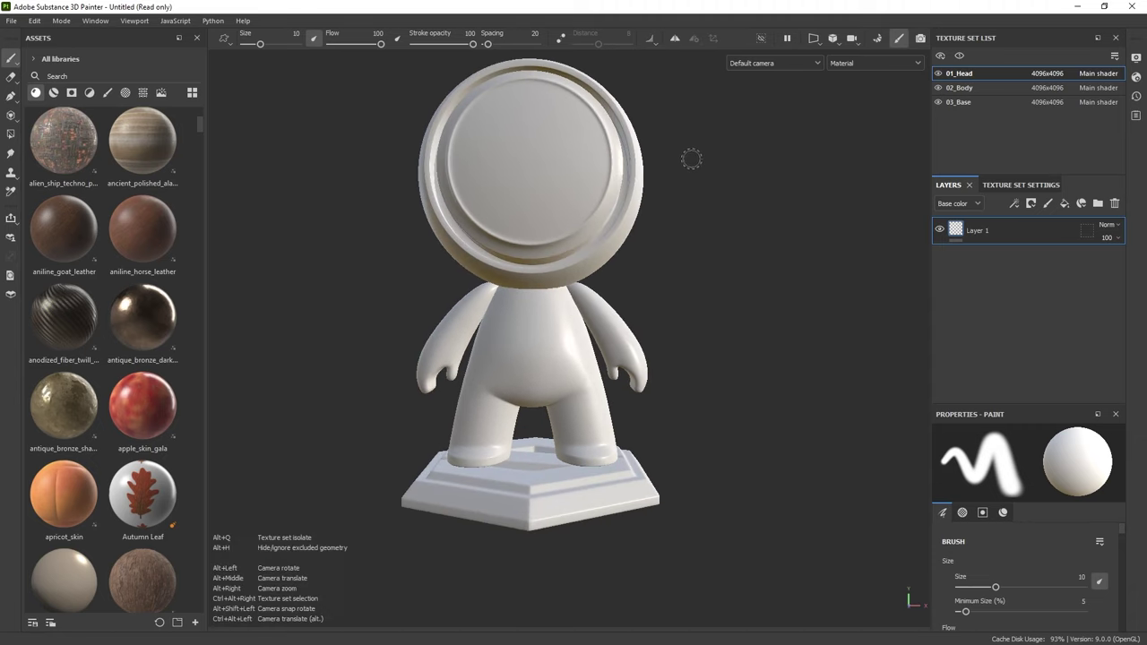
mouse_move(689, 158)
left_mouse_down("alt")
mouse_move(776, 195)
mouse_move(642, 136)
mouse_move(727, 158)
mouse_move(675, 159)
left_mouse_up("alt")
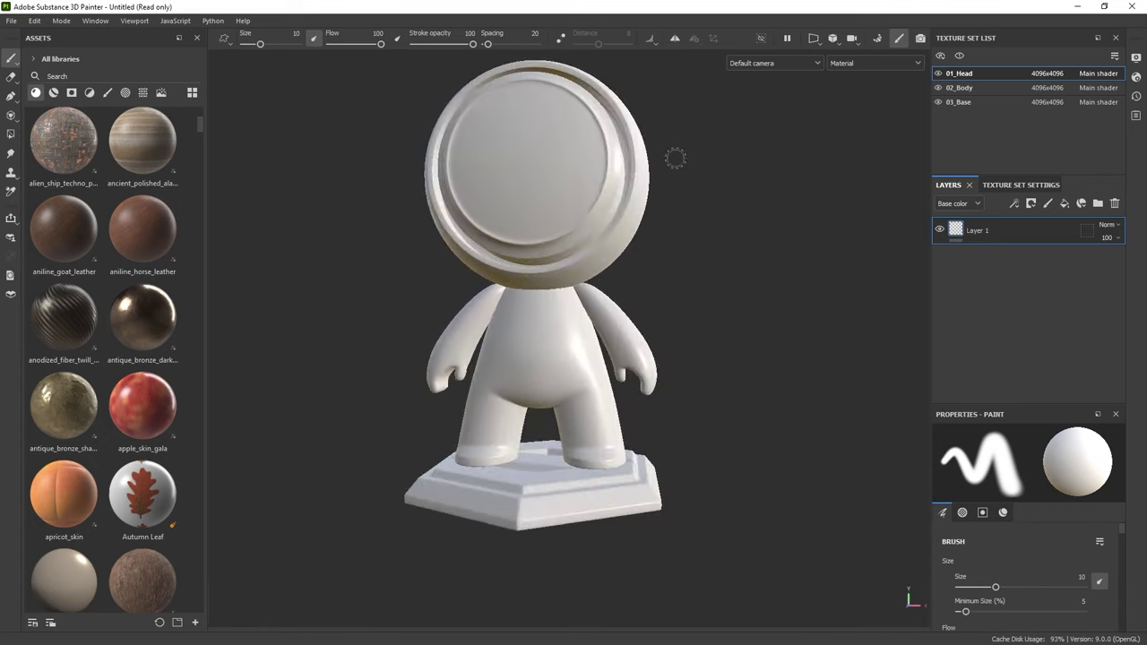
middle_click_drag(676, 158, 689, 190, "alt")
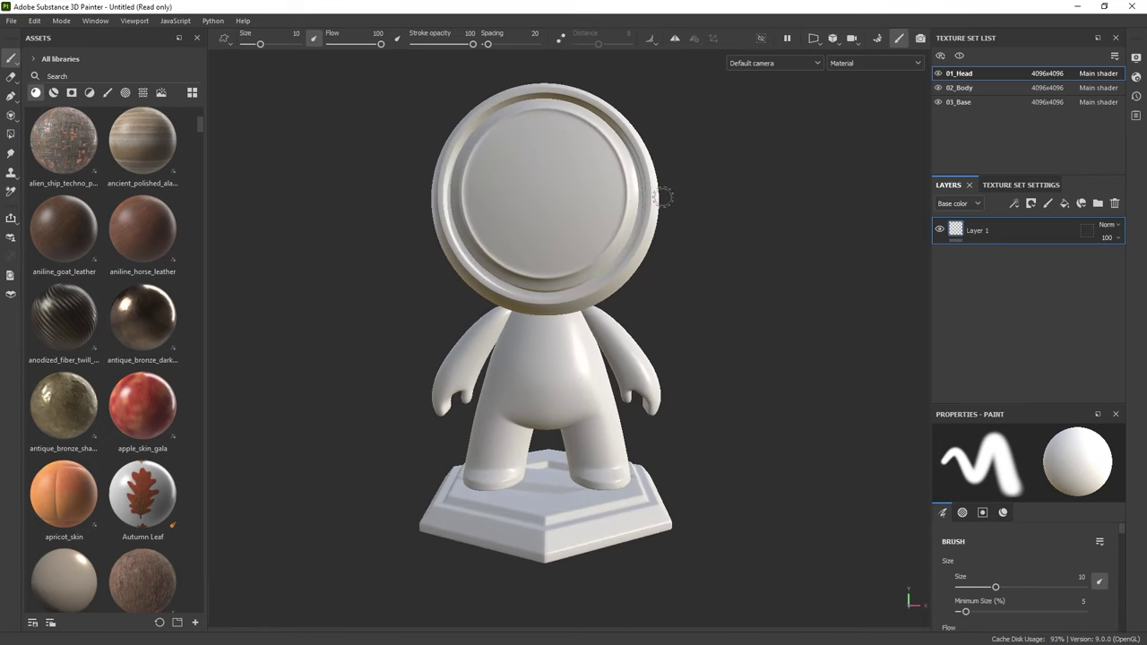
left_click_drag(663, 195, 681, 215, "alt")
scroll(707, 176, "up", 10)
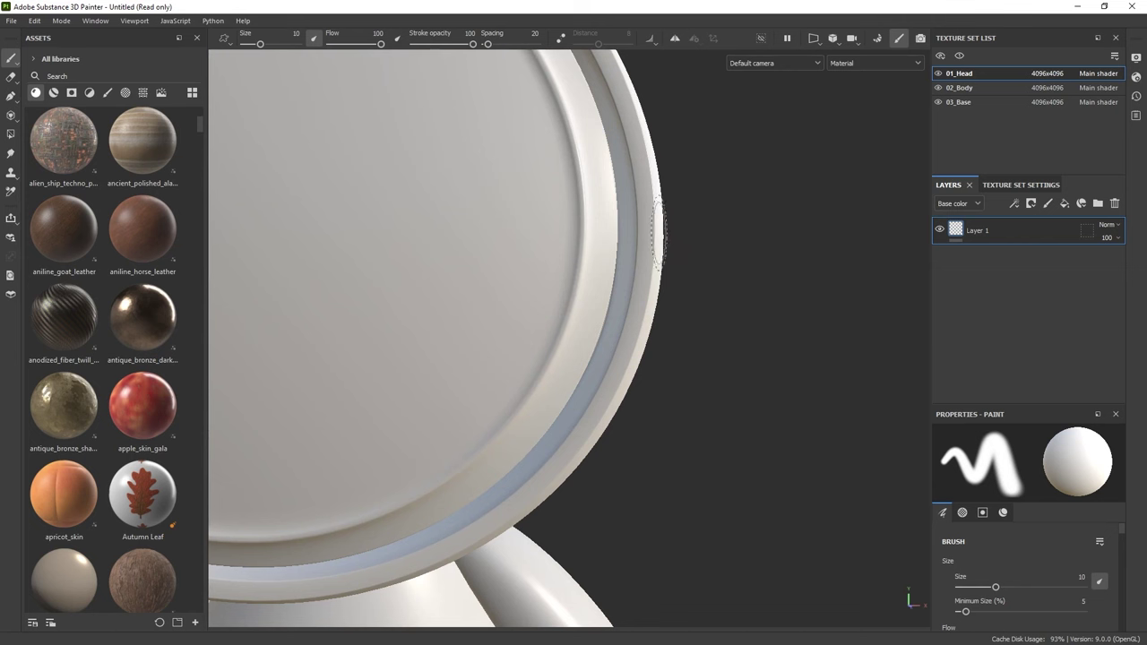
left_click_drag(756, 263, 703, 233, "alt")
scroll(720, 285, "down", 10)
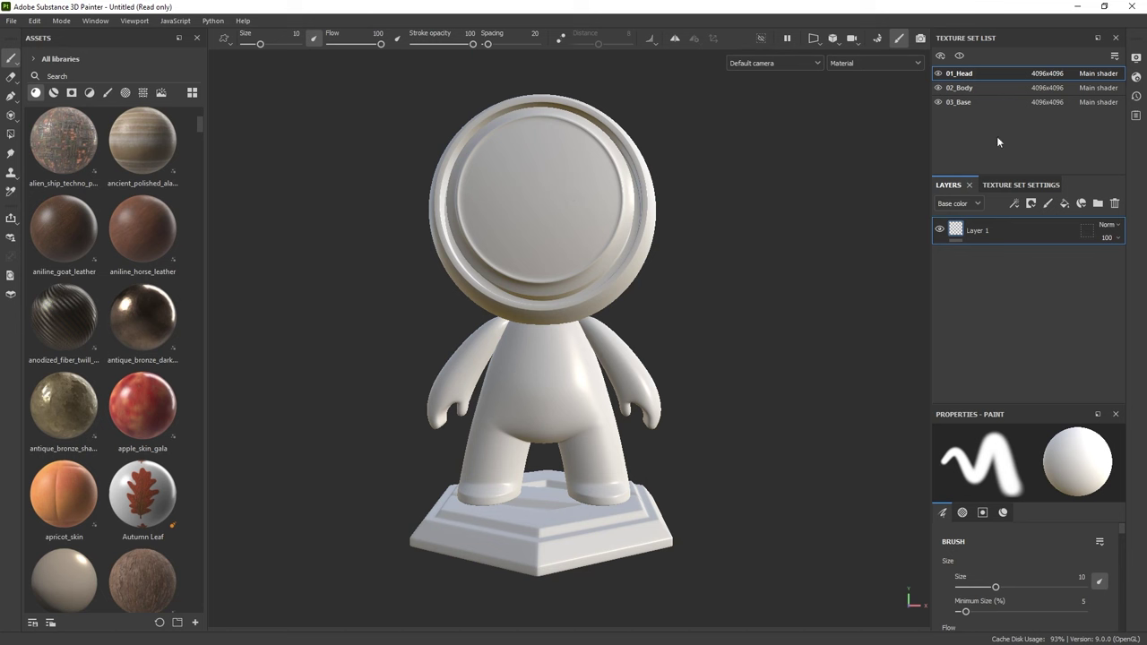
Activate temporal anti-aliasing for the viewport with 28 accumulations and close the display settings.
left_click(1136, 58)
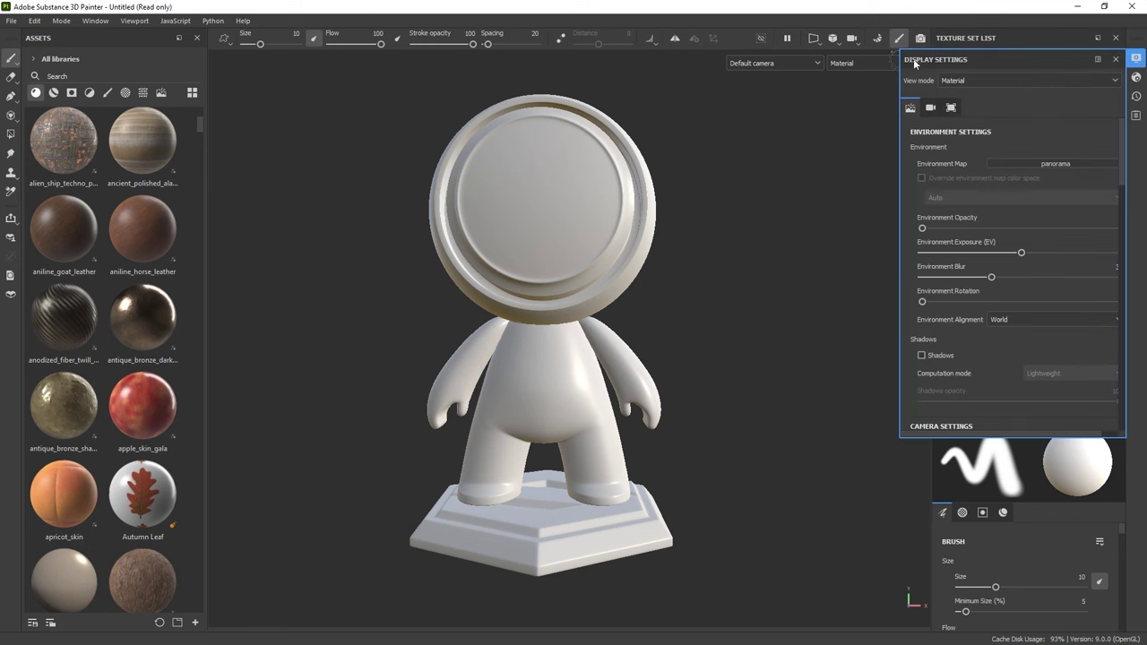
scroll(932, 161, "down", 5)
scroll(935, 167, "down", 8)
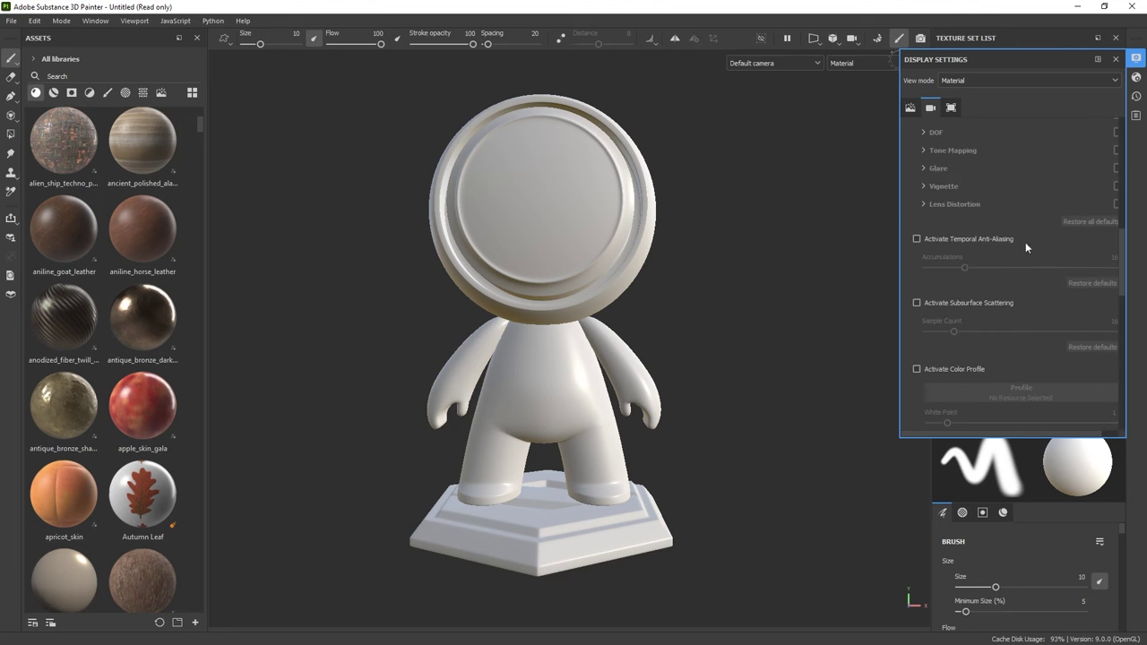
left_click(917, 238)
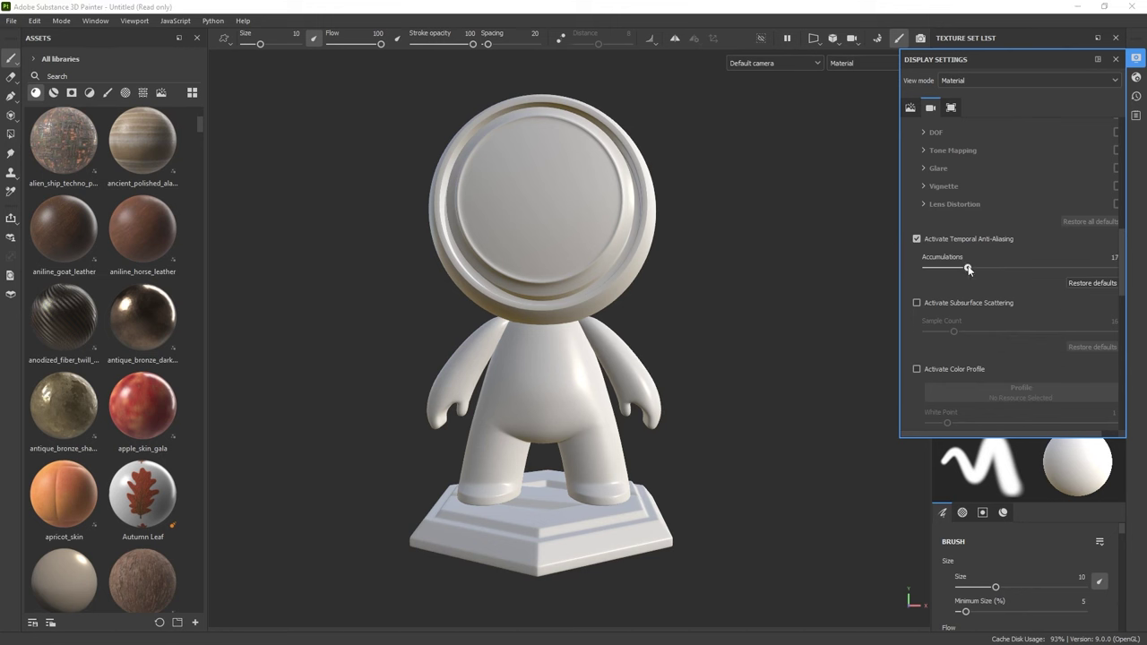
left_click_drag(966, 268, 1002, 268)
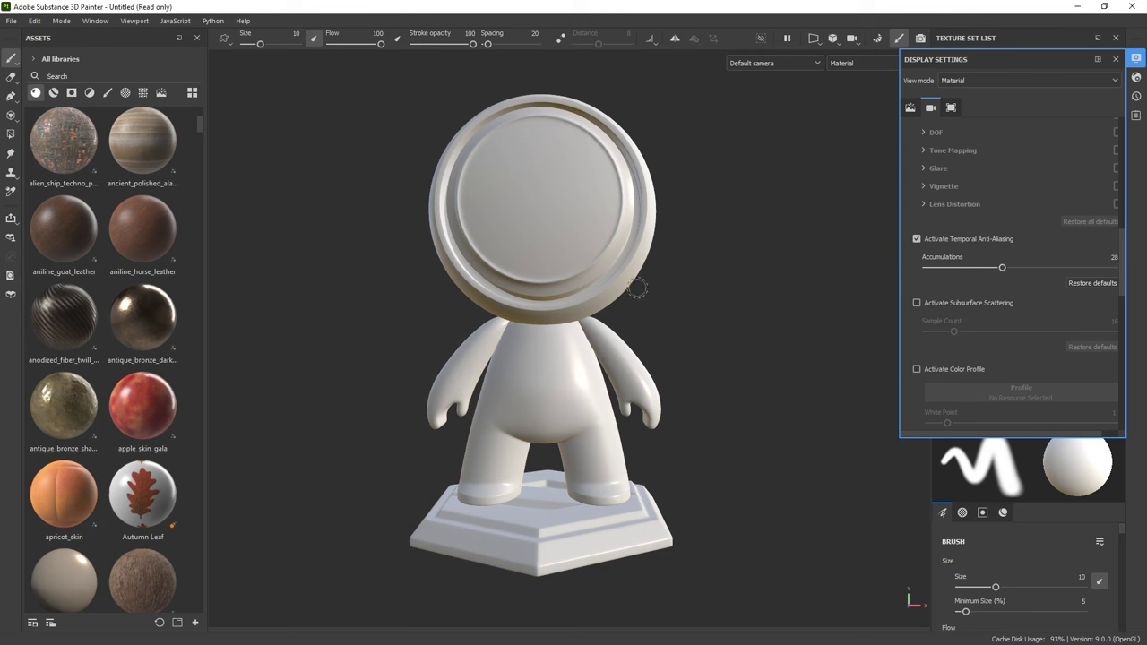
left_click(1116, 59)
left_click_drag(744, 199, 672, 200, "alt")
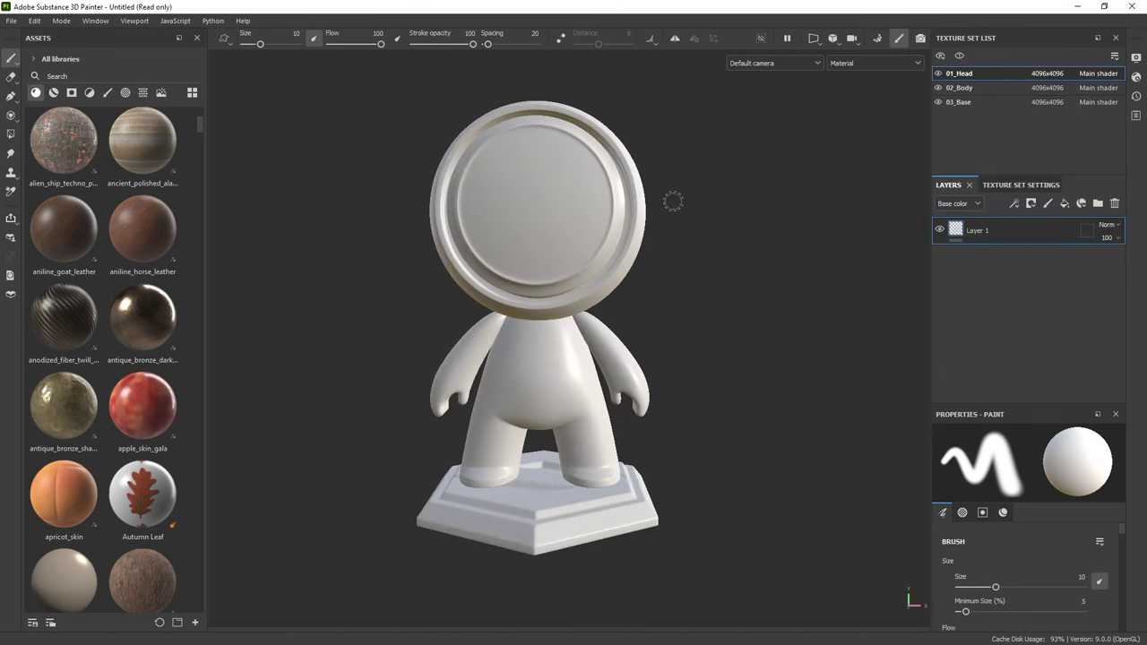
right_click_drag(672, 200, 642, 172, "alt")
mouse_move(642, 172)
left_mouse_down("alt")
mouse_move(663, 177)
mouse_move(646, 135)
left_mouse_up("alt")
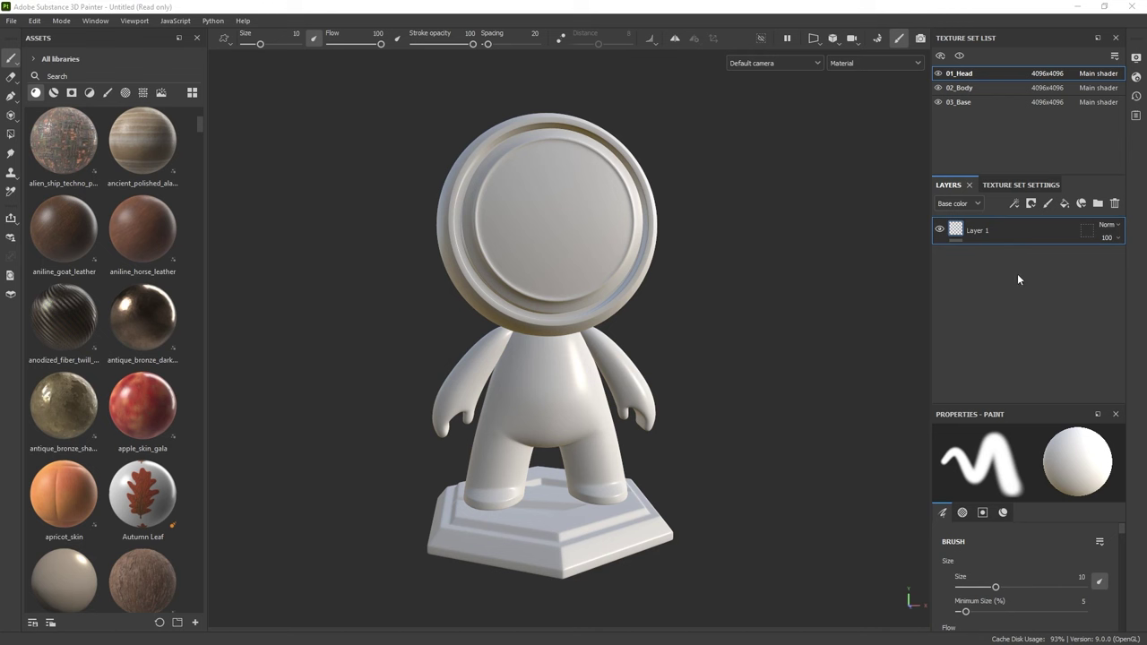
Dock the Properties panel beside the Layers panel and group the Texture Set List with Layers.
scroll(1034, 540, "down", 6)
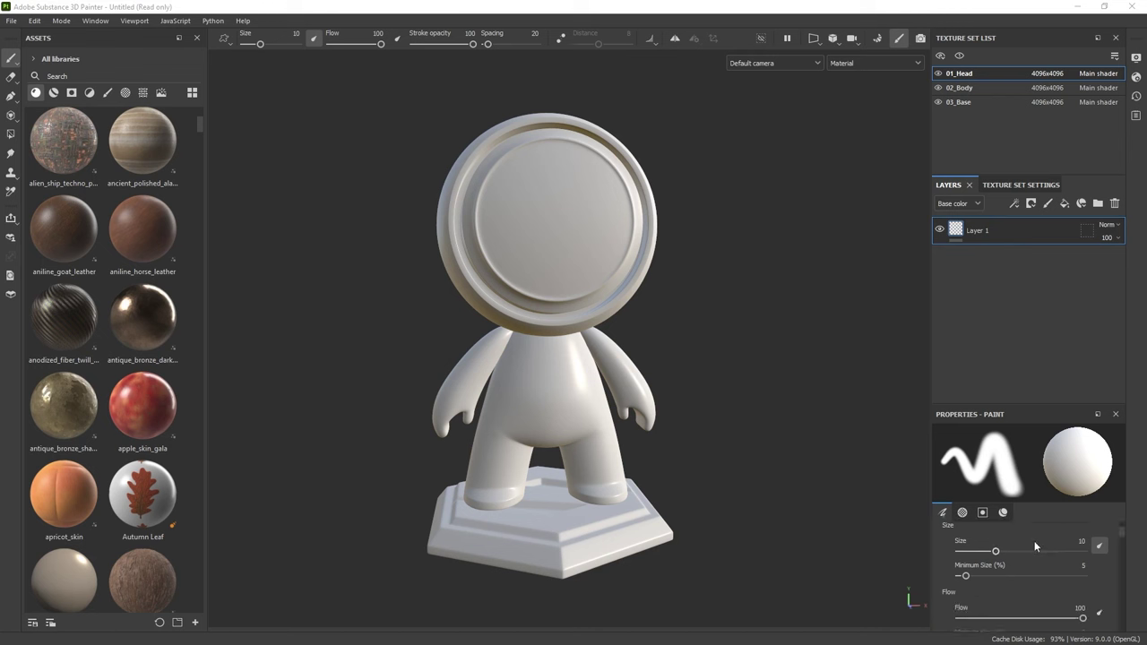
scroll(1026, 555, "down", 5)
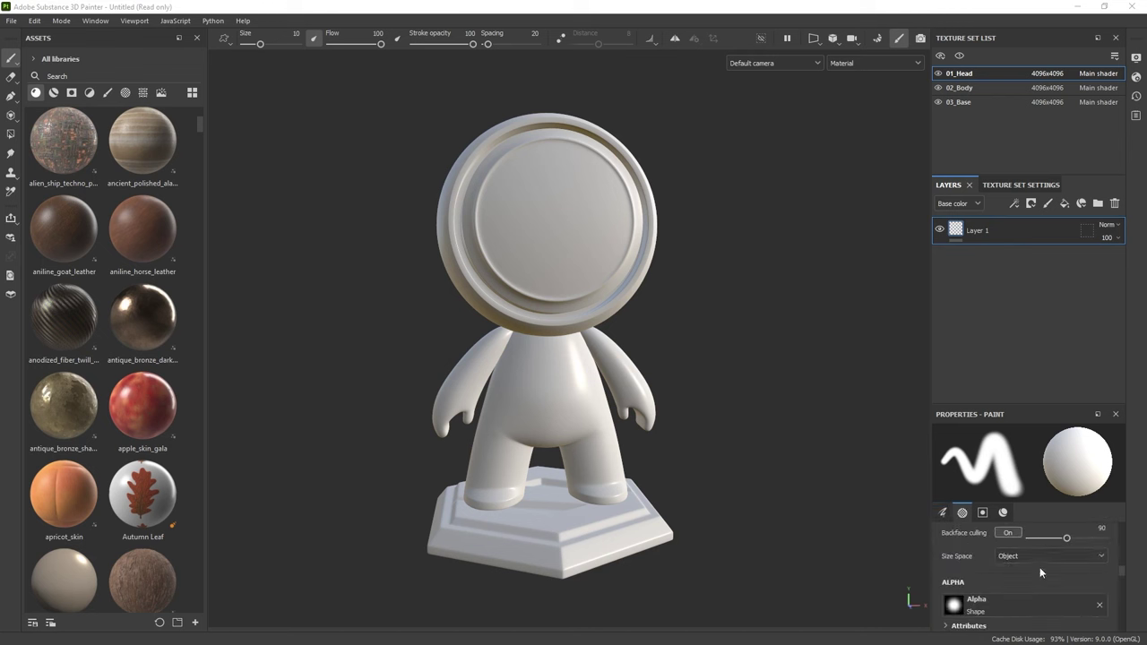
scroll(1012, 571, "up", 10)
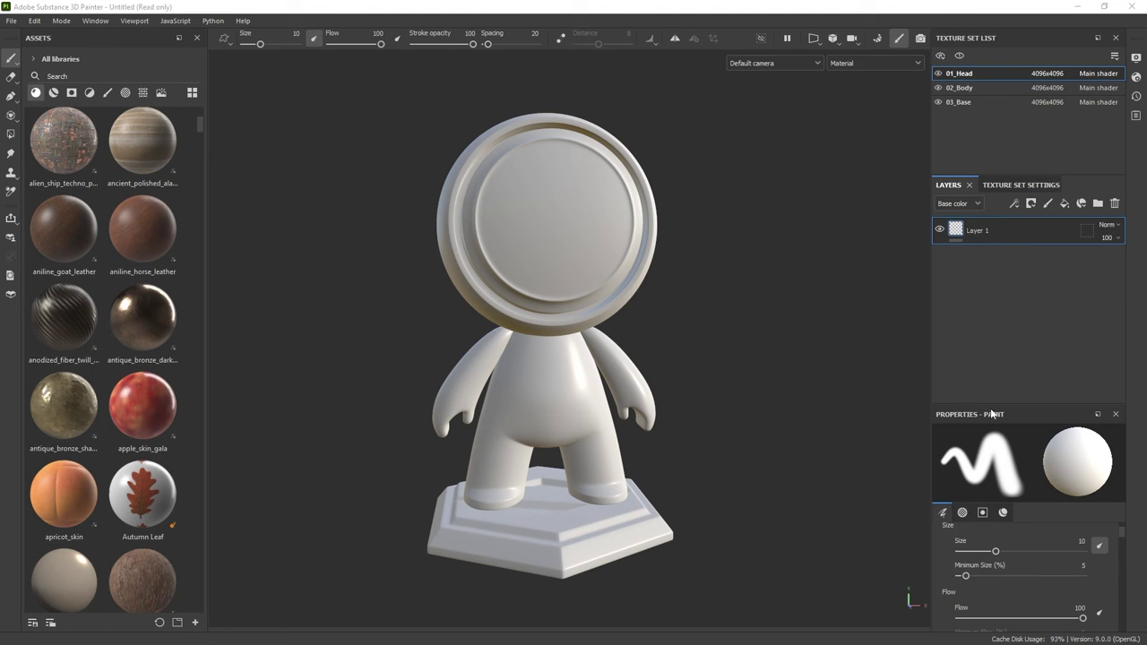
mouse_move(1022, 411)
left_mouse_down()
mouse_move(829, 388)
mouse_move(804, 234)
mouse_move(820, 217)
mouse_move(823, 228)
mouse_move(887, 216)
mouse_move(934, 192)
mouse_move(946, 329)
mouse_move(934, 454)
mouse_move(908, 442)
mouse_move(935, 441)
left_mouse_up()
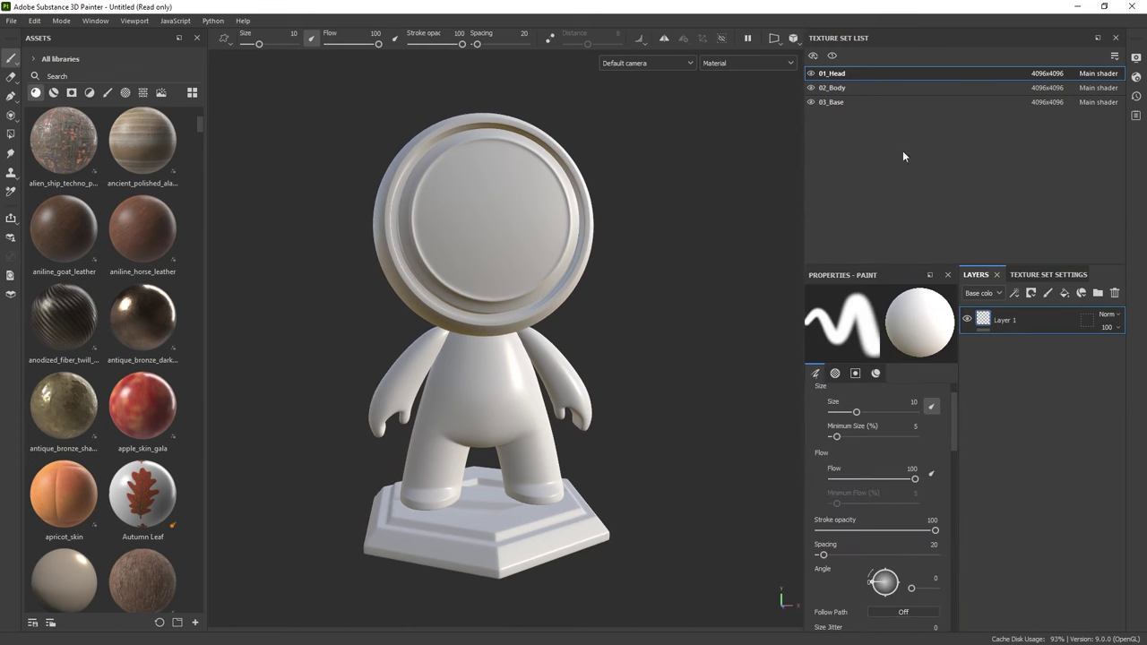
left_click_drag(833, 38, 1040, 43)
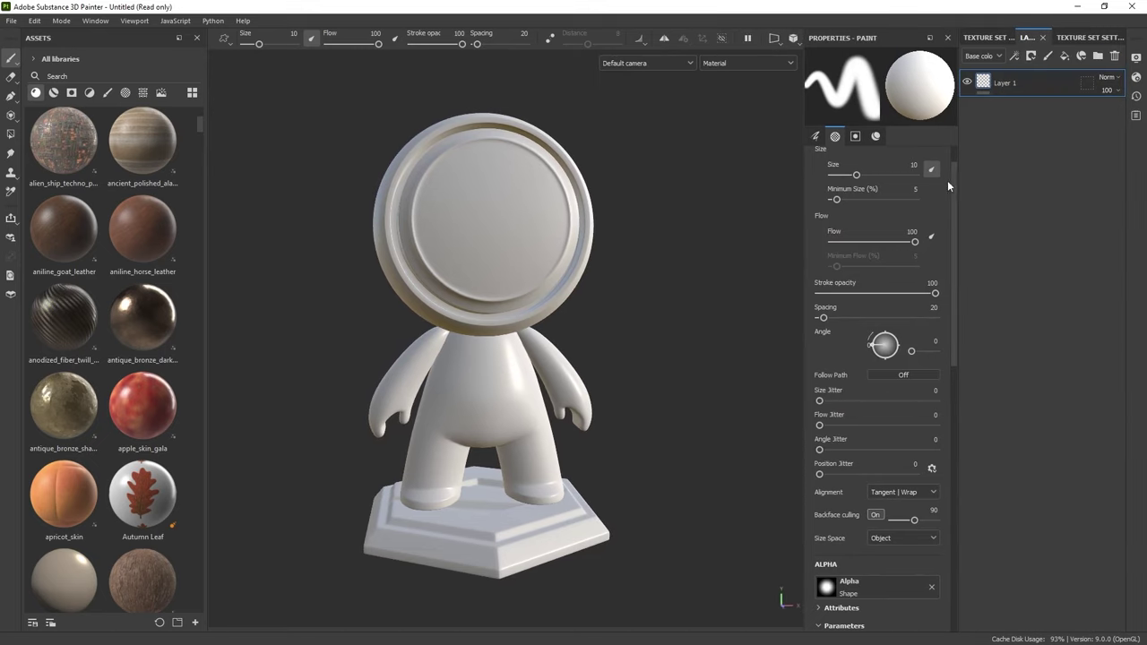
Widen the Properties panel, group Texture Set Settings with it, and bring the paint properties to the front.
left_click_drag(804, 193, 735, 193)
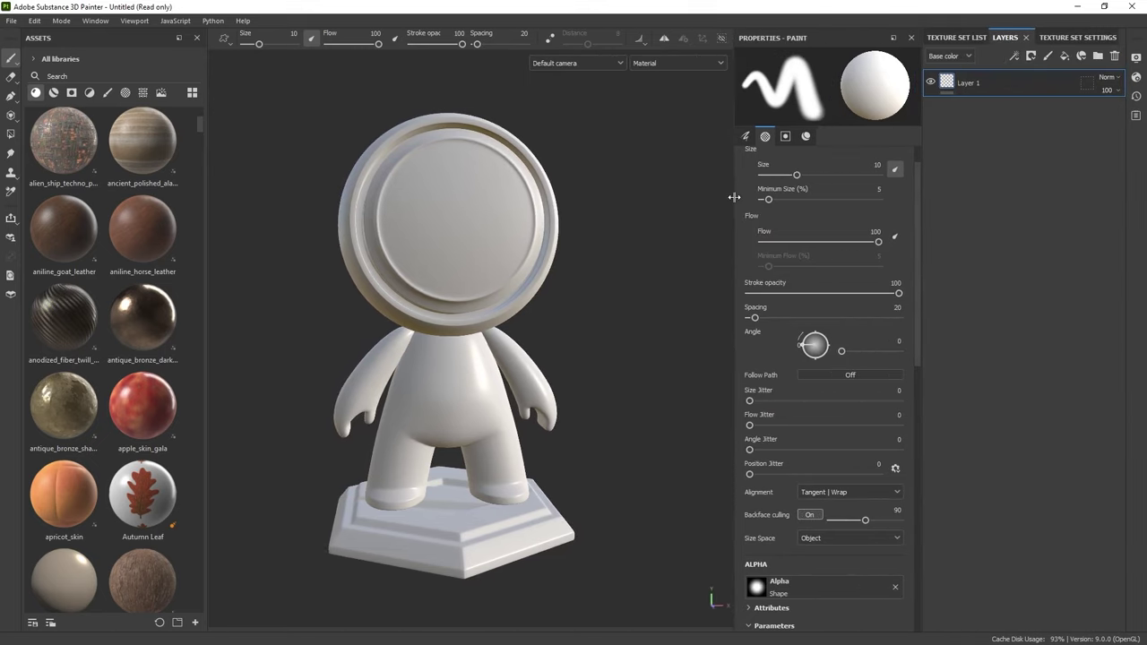
mouse_move(1080, 41)
left_mouse_down()
mouse_move(898, 55)
mouse_move(865, 41)
left_mouse_up()
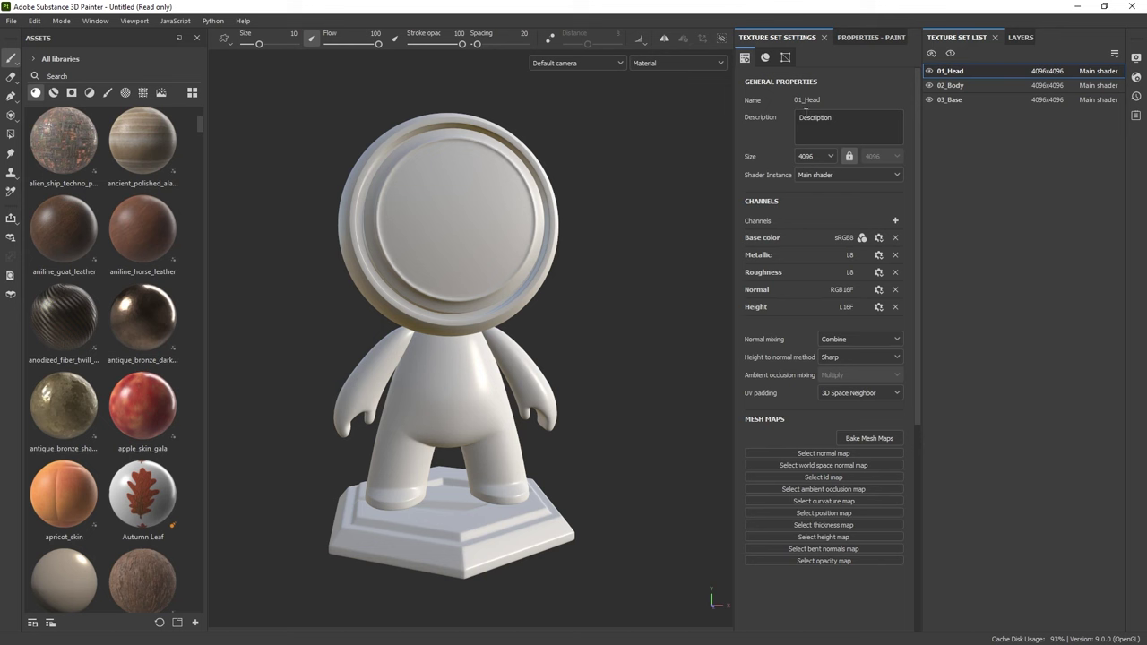
left_click(862, 37)
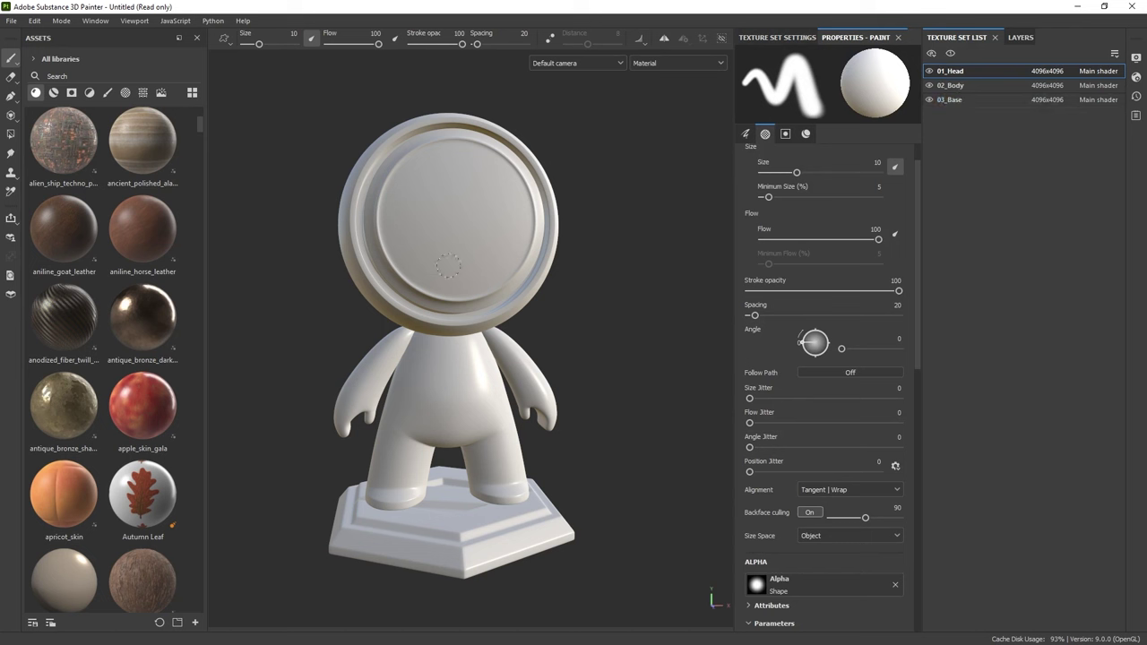
Toggle the visibility of the 01_Head and 02_Body texture sets to check their model parts, restore both, and view the layer stack.
left_click(929, 71)
left_click(929, 71)
left_click(930, 71)
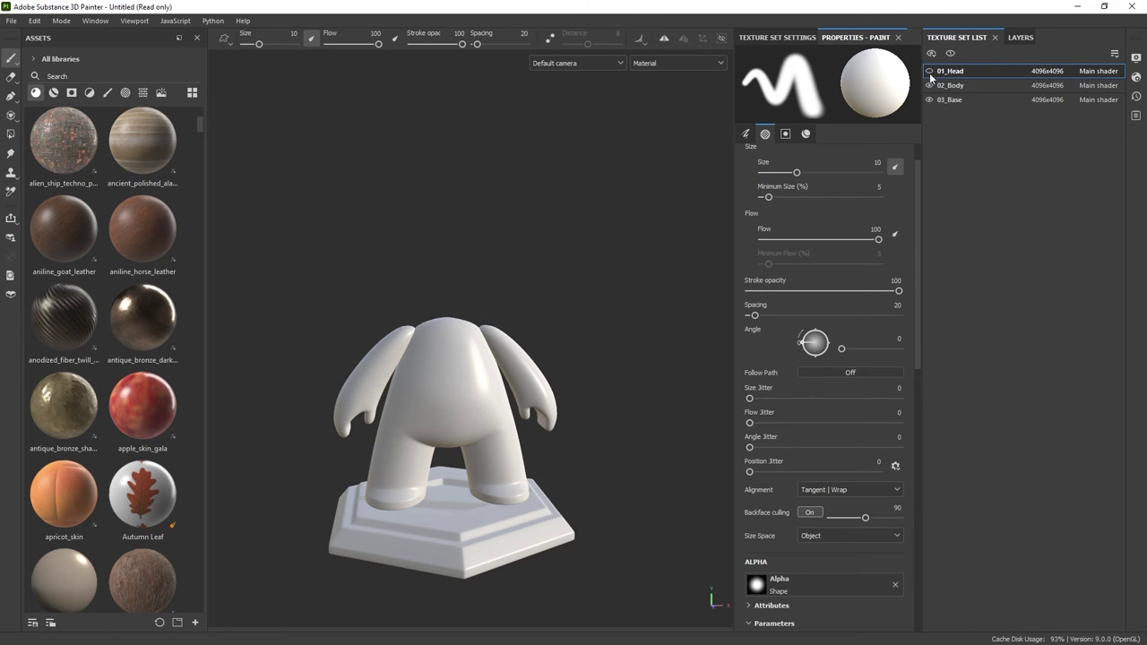
left_click(929, 86)
left_click(929, 86)
left_click(930, 71)
left_click(1005, 36)
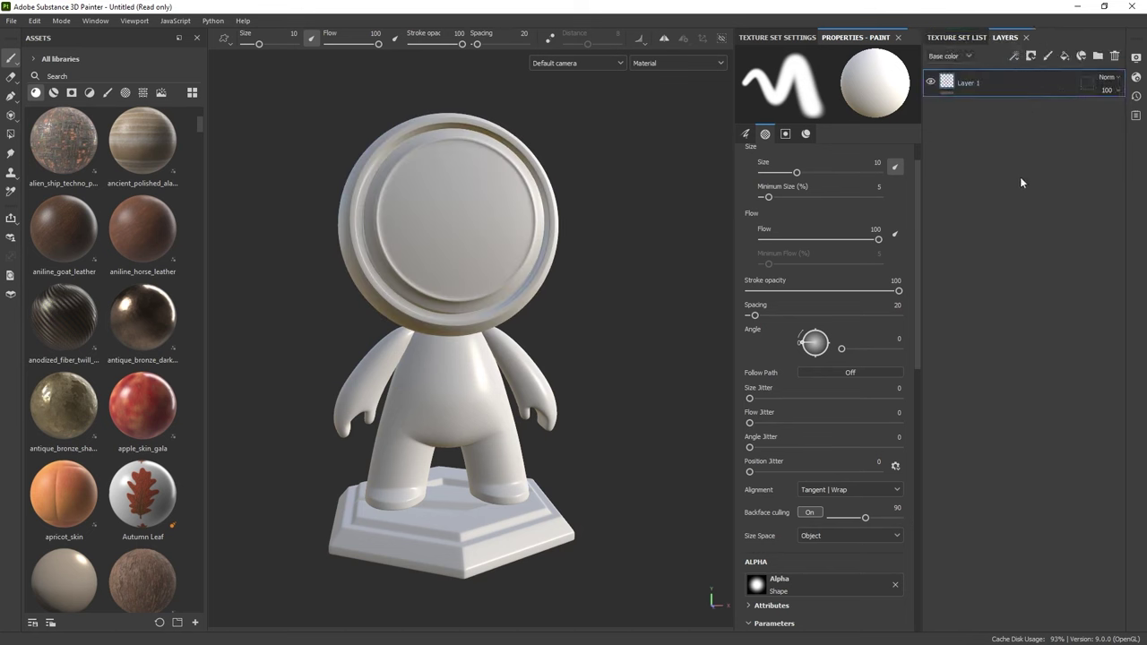
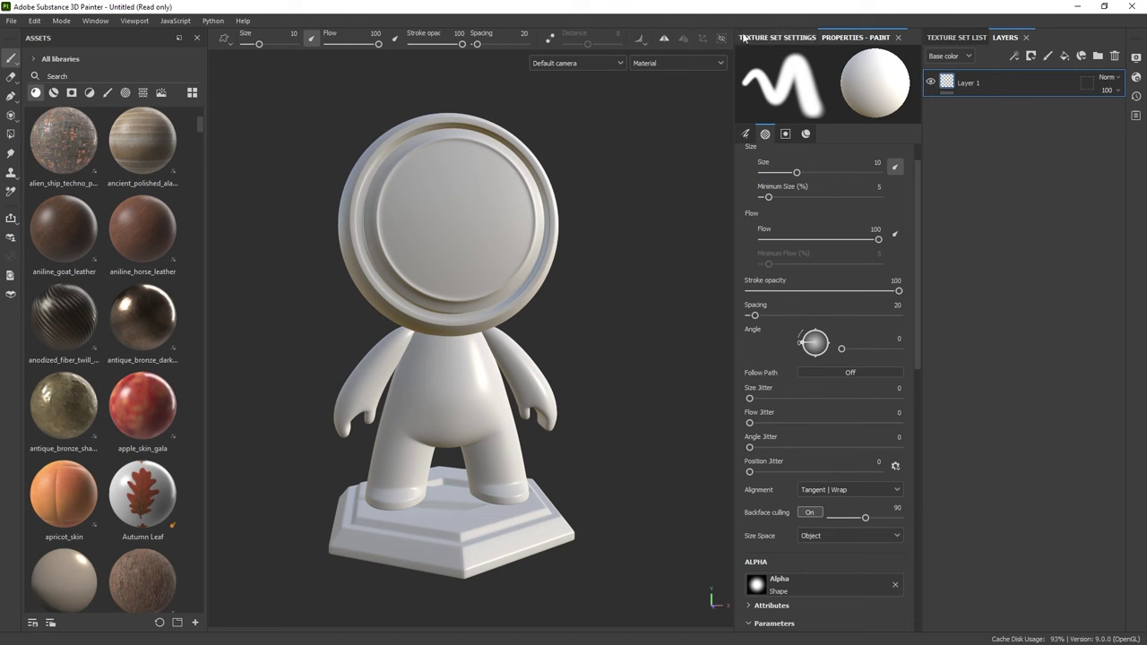
Bake the selected mesh maps for all texture sets at 4096 output size, using the low poly mesh as high poly mesh.
left_click(779, 39)
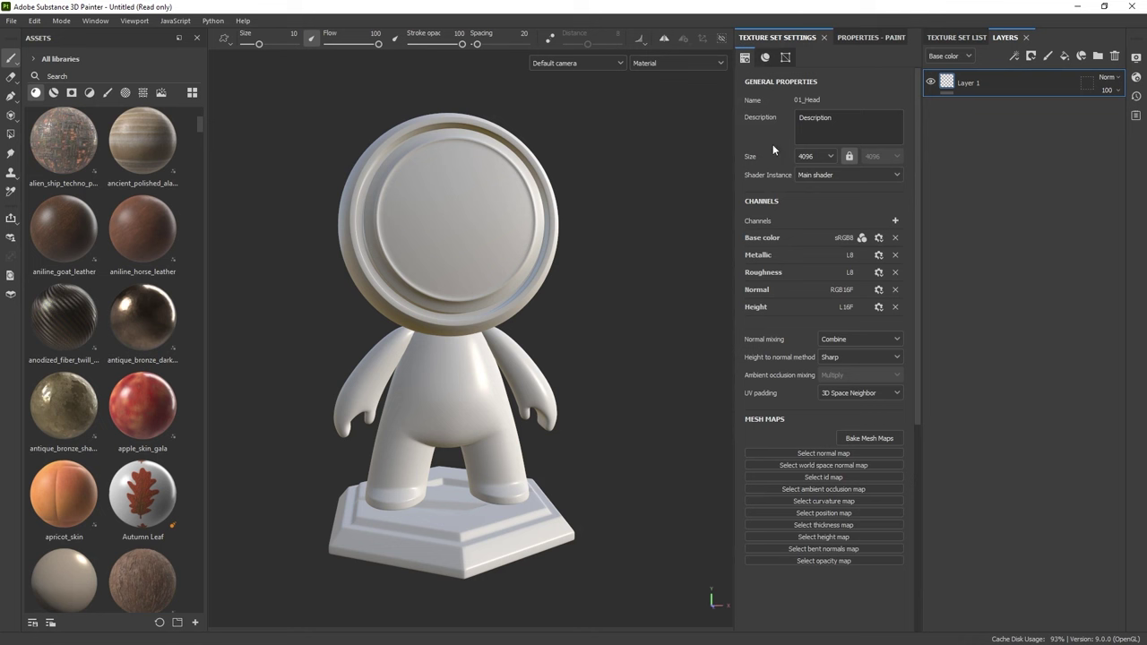
left_click(869, 439)
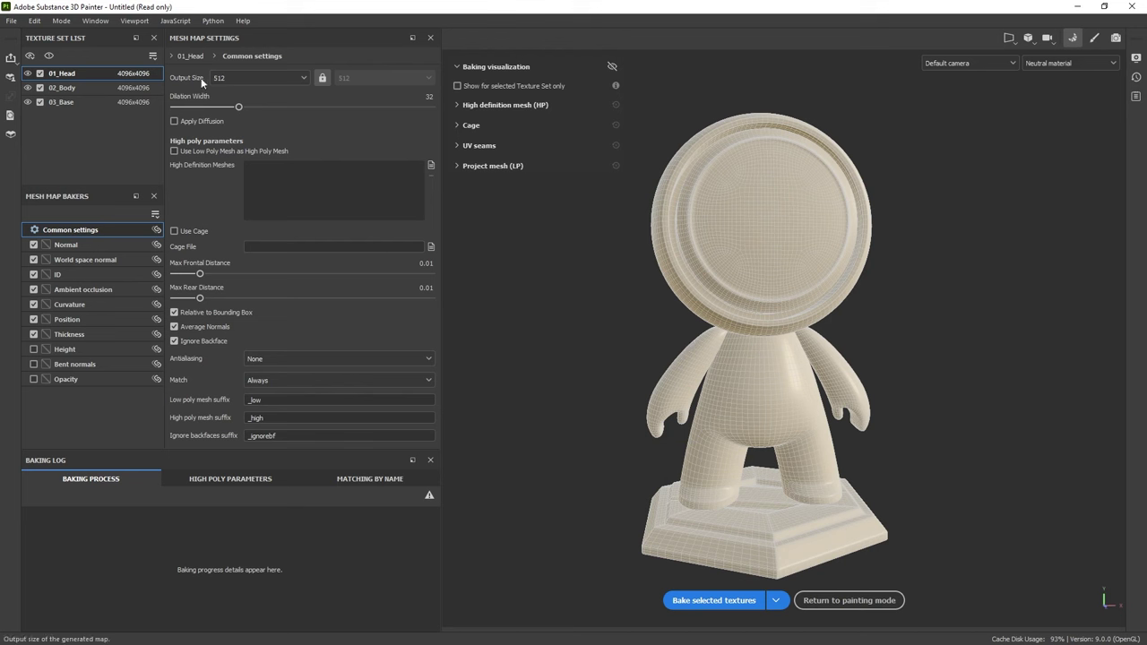
left_click(278, 77)
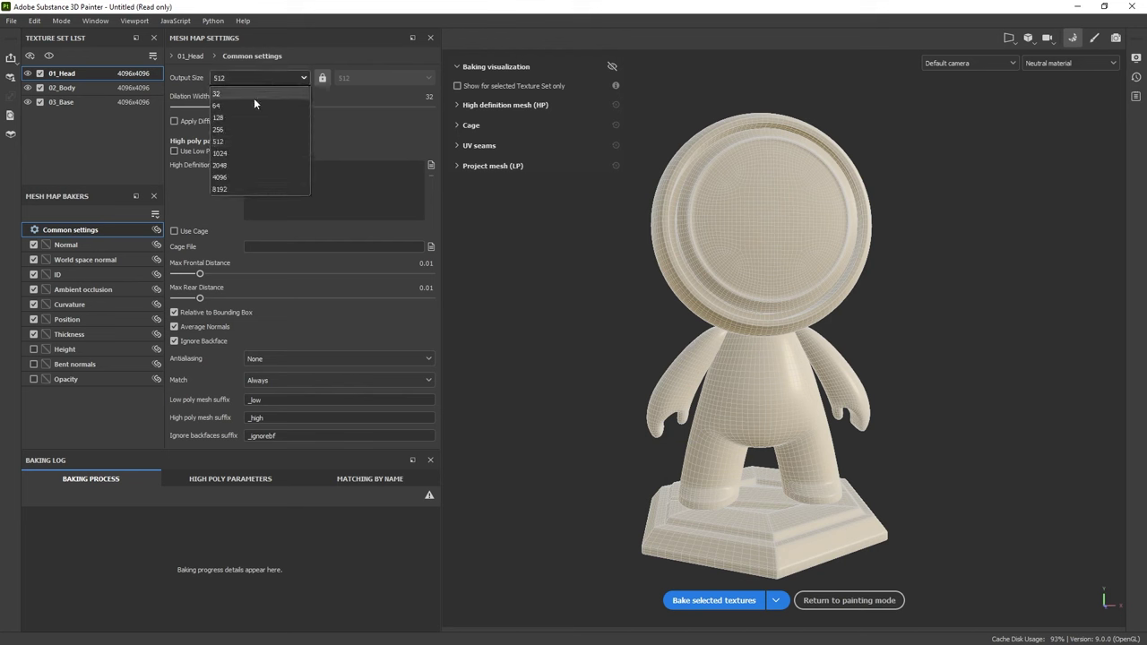
left_click(228, 176)
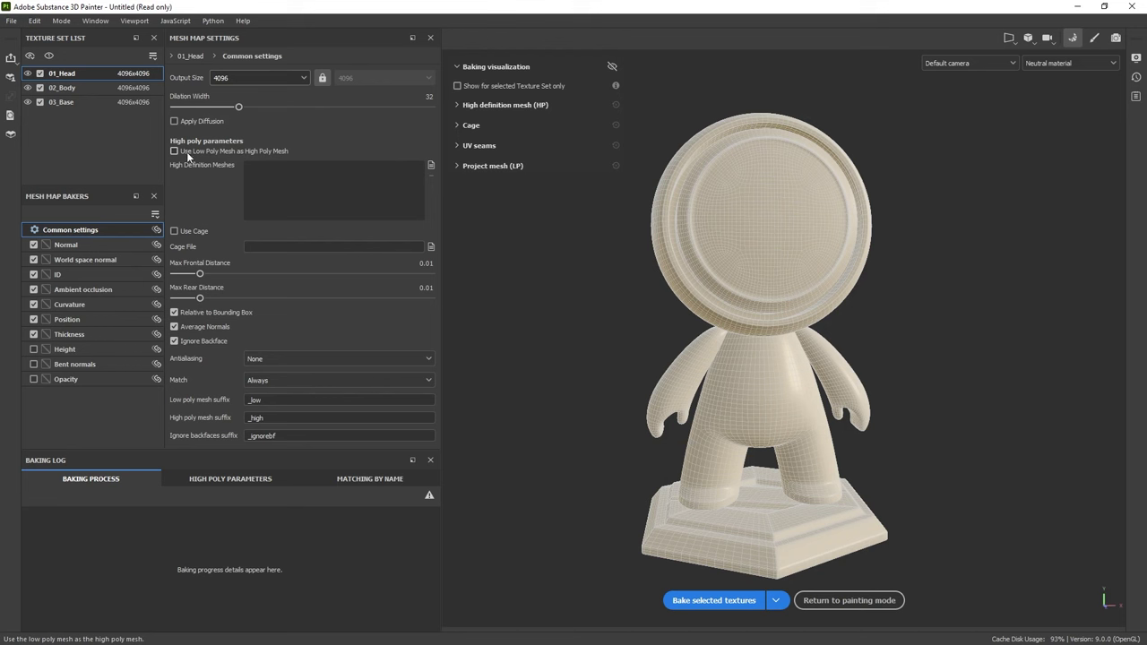
left_click(266, 151)
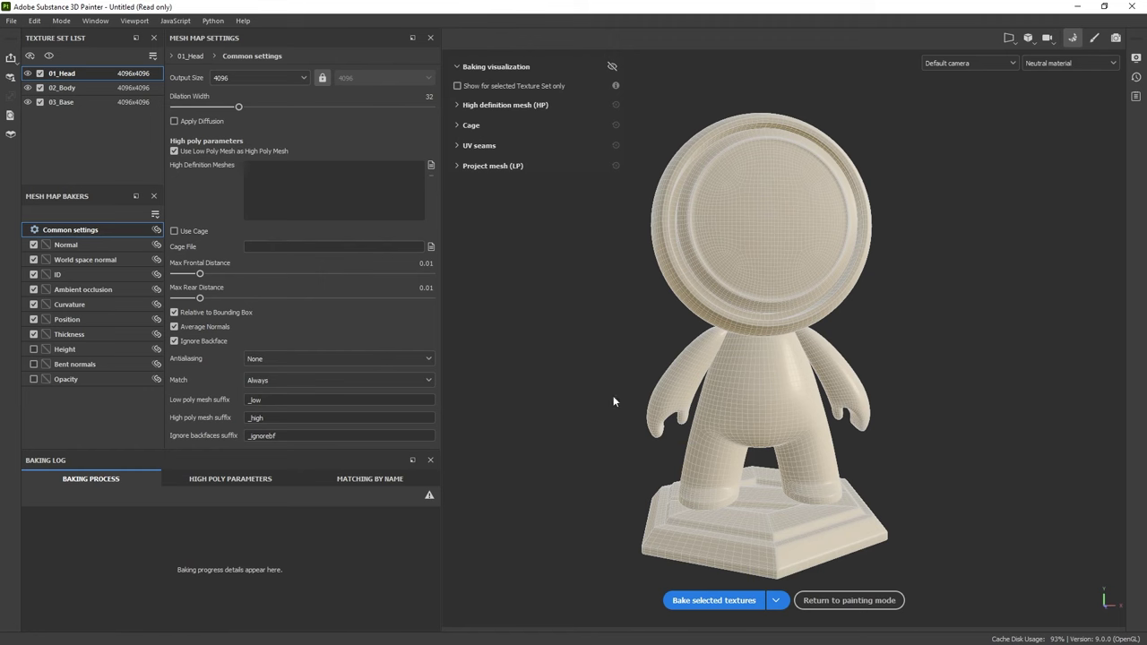
left_click(723, 602)
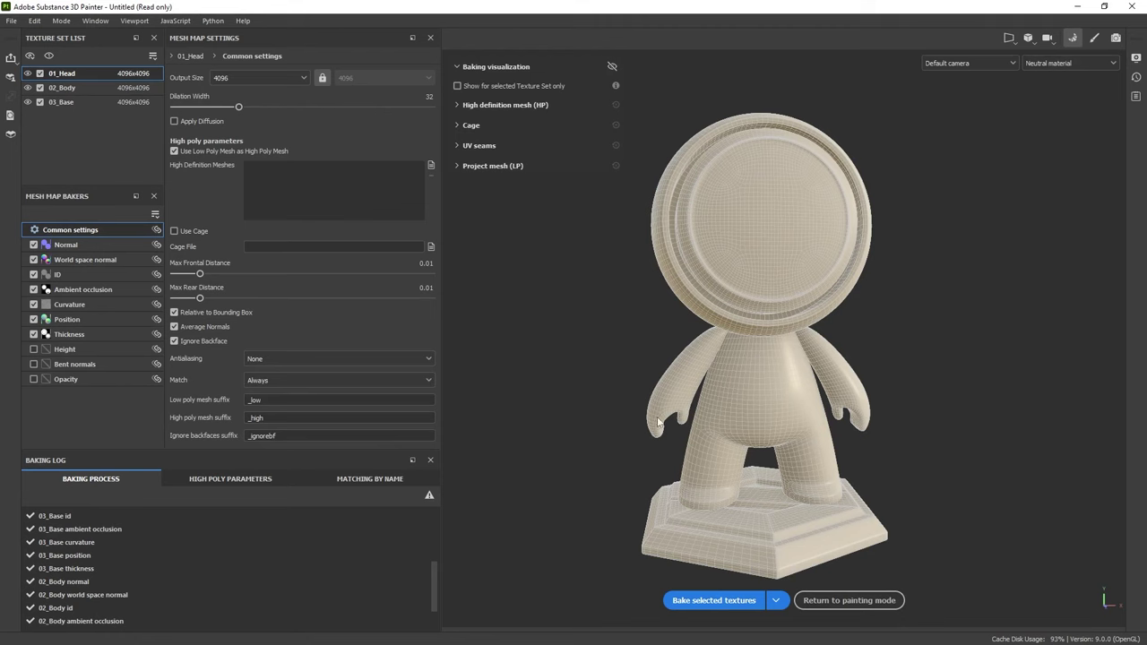
Return to painting mode and review the baked mesh maps of the 01_Head texture set.
left_click(847, 600)
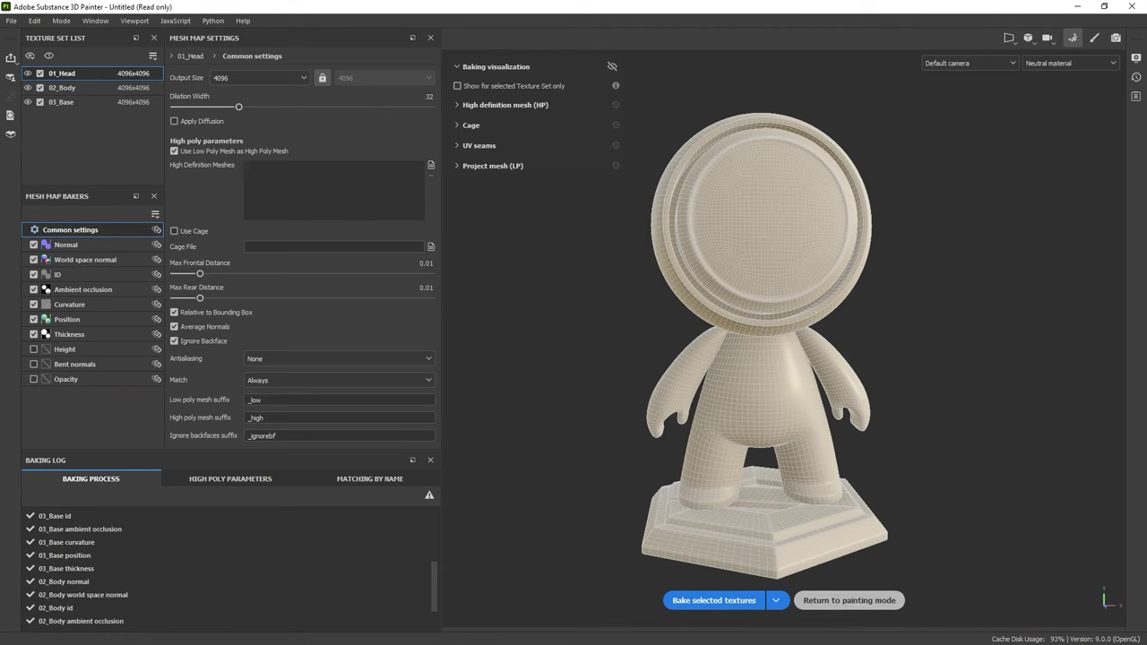
left_click_drag(550, 285, 602, 289, "alt")
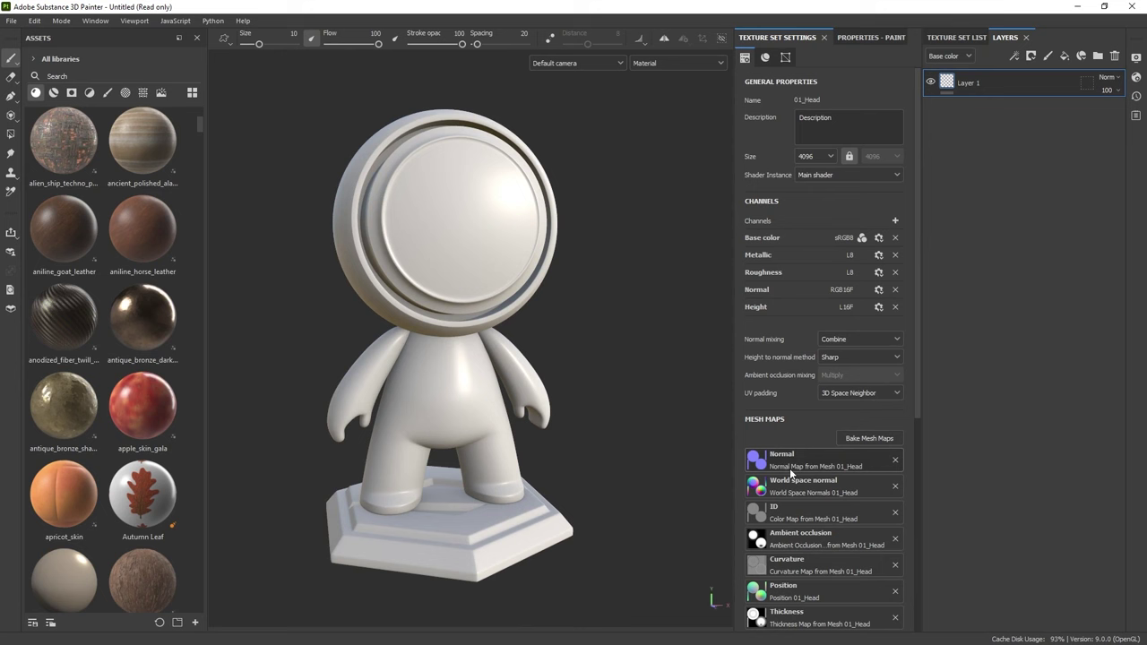
scroll(789, 458, "down", 2)
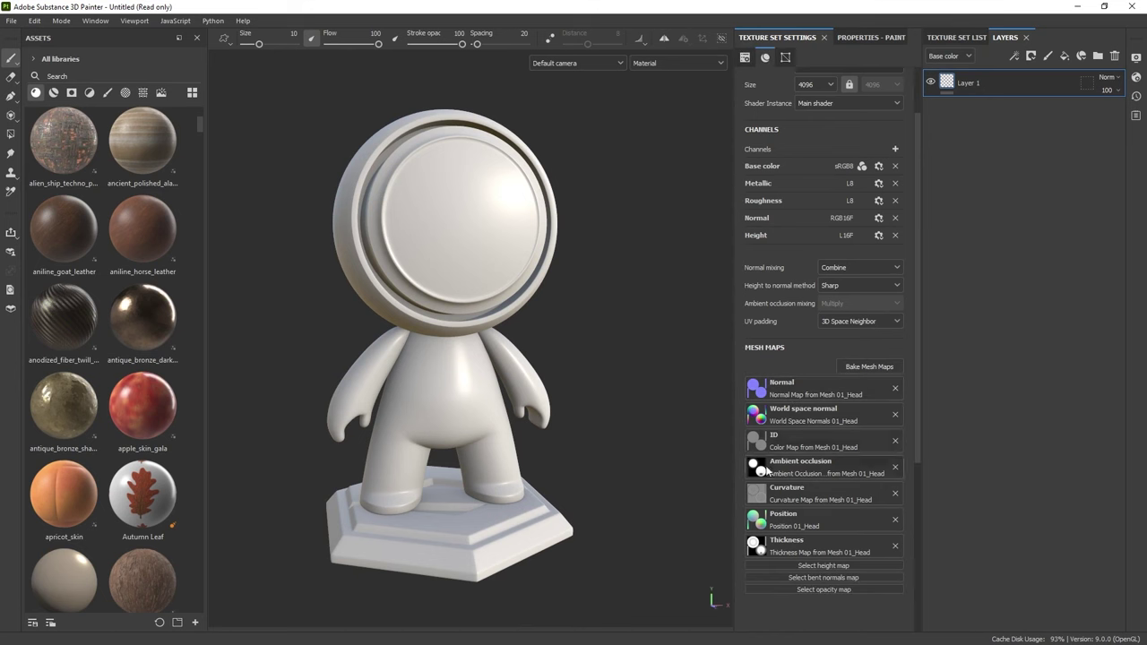
Add two fill layers to the 01_Head layer stack and delete the empty paint layer, Layer 1.
left_click_drag(585, 336, 584, 304, "alt")
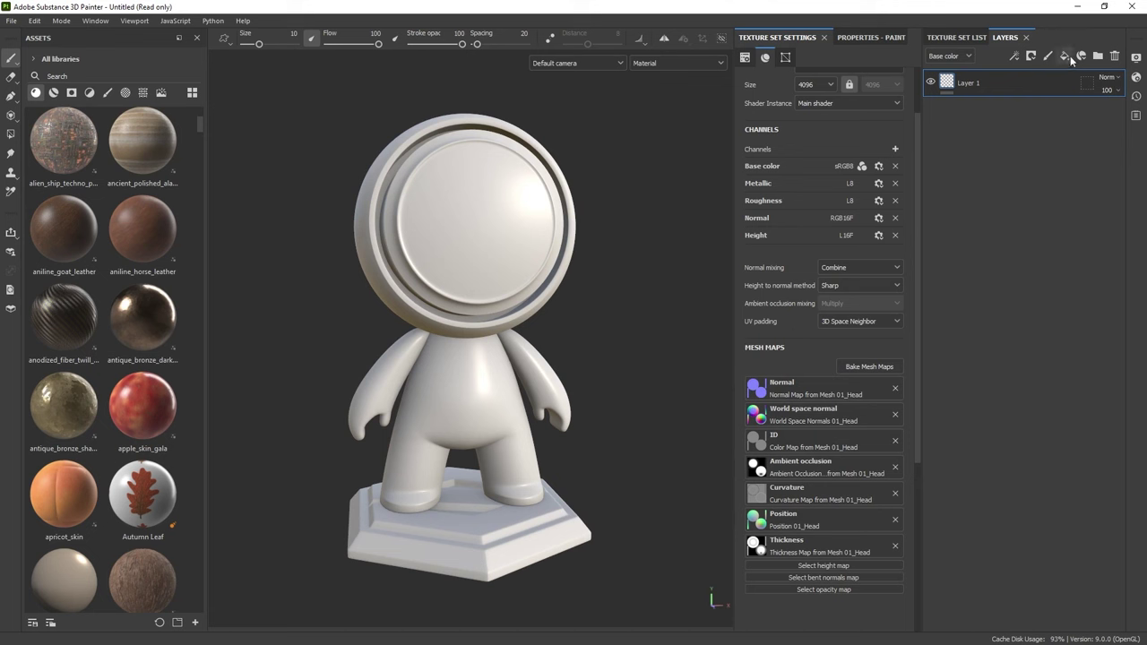
left_click(1066, 58)
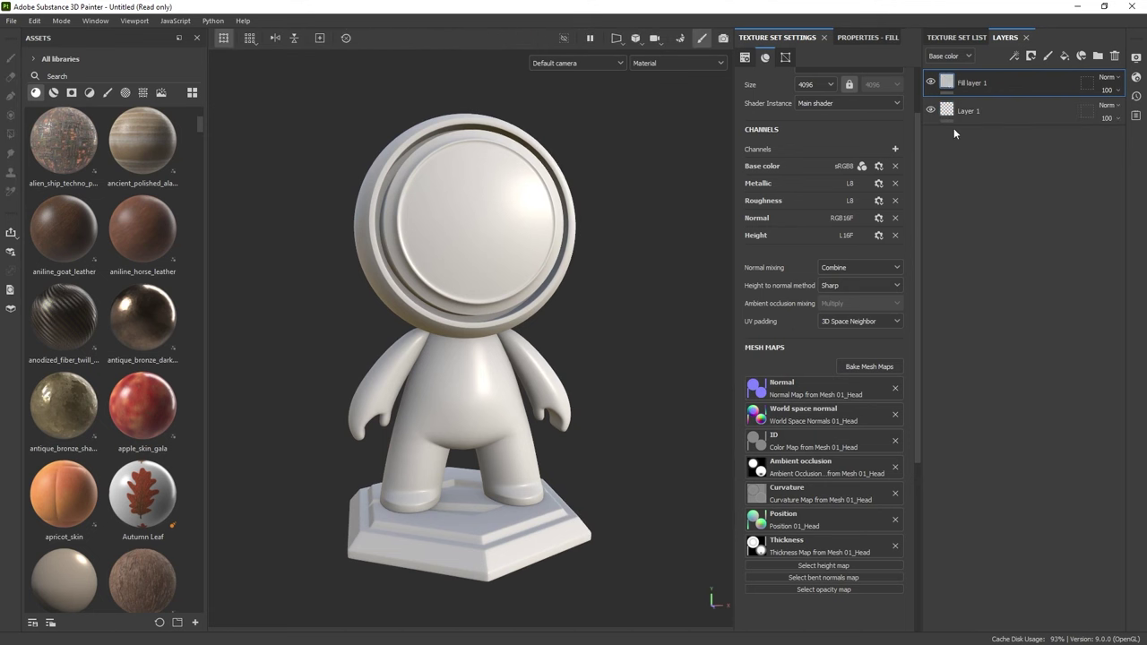
left_click(1065, 58)
left_click(1007, 139)
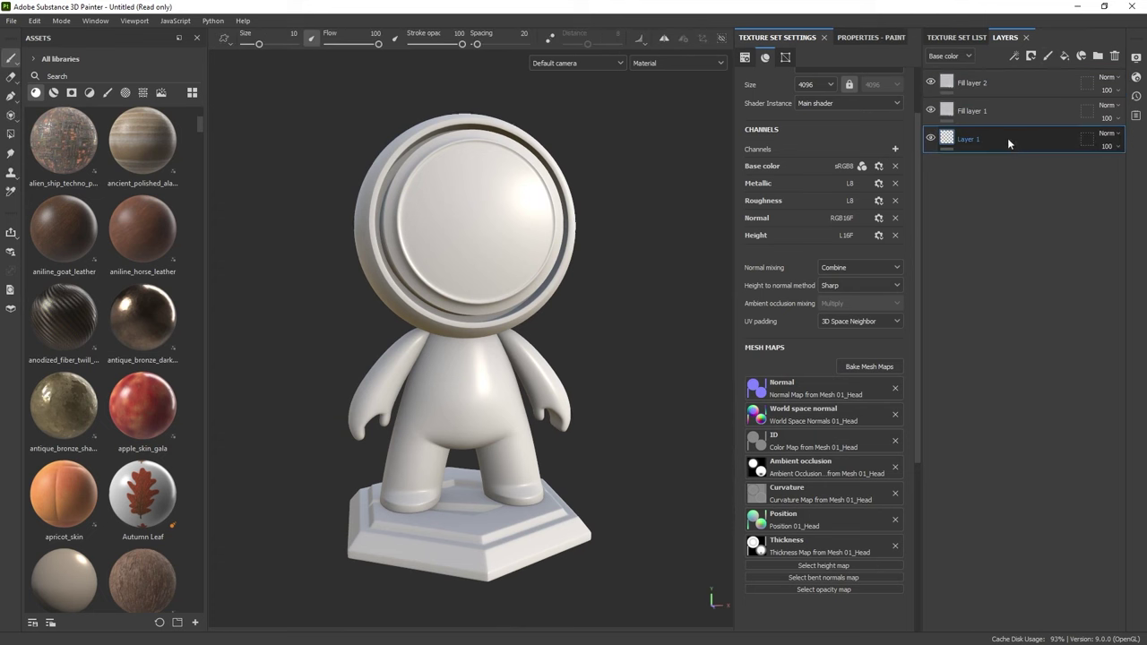
key("Delete")
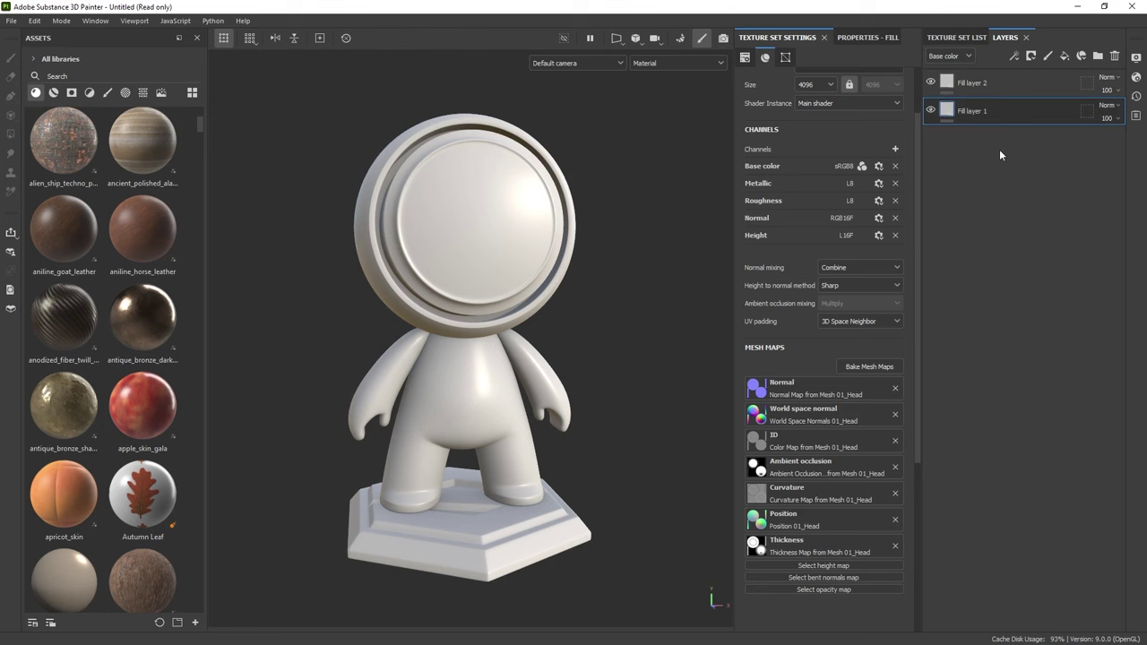
Set the base color of Fill layer 2 to dark red, hex B90000.
left_click(965, 82)
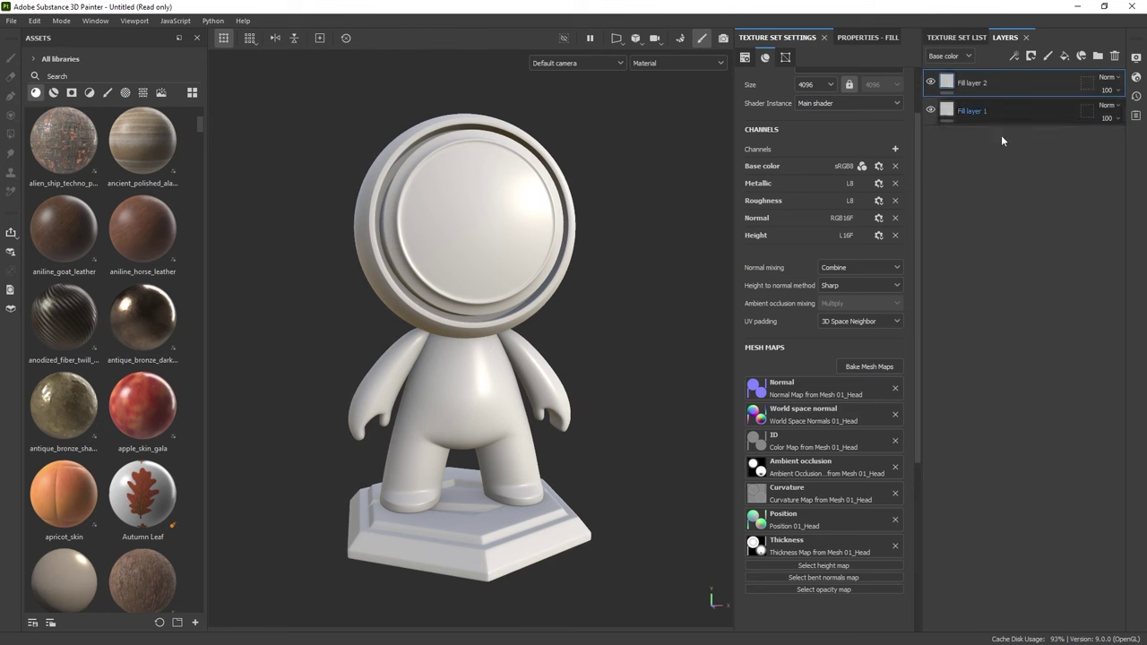
left_click(856, 38)
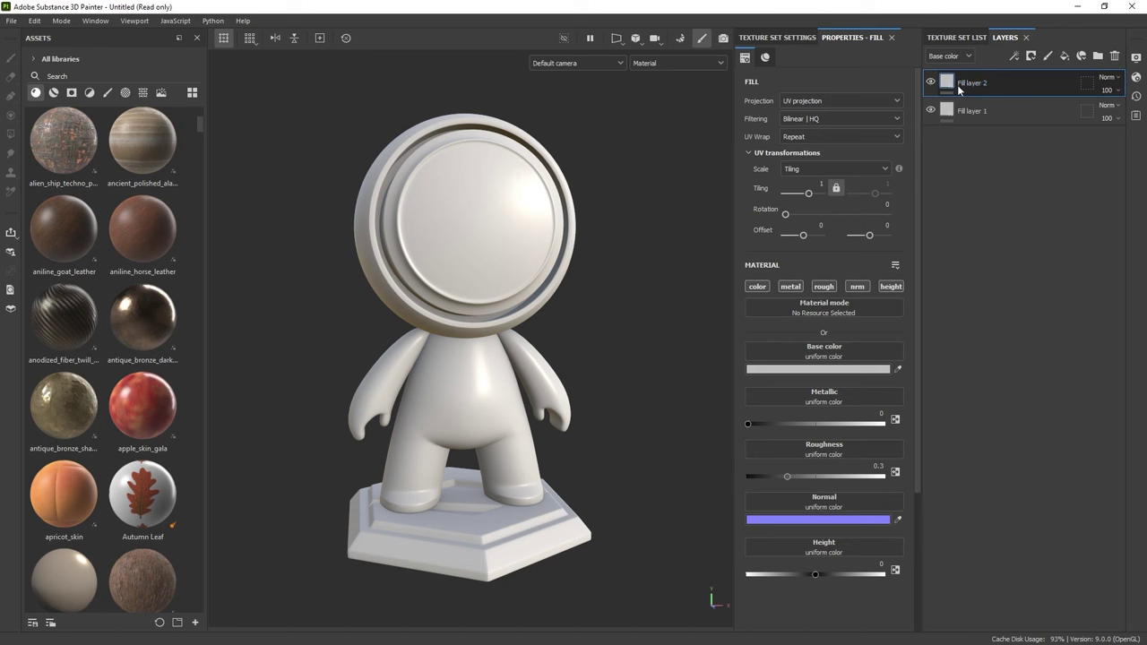
left_click(840, 369)
left_click_drag(953, 445, 993, 445)
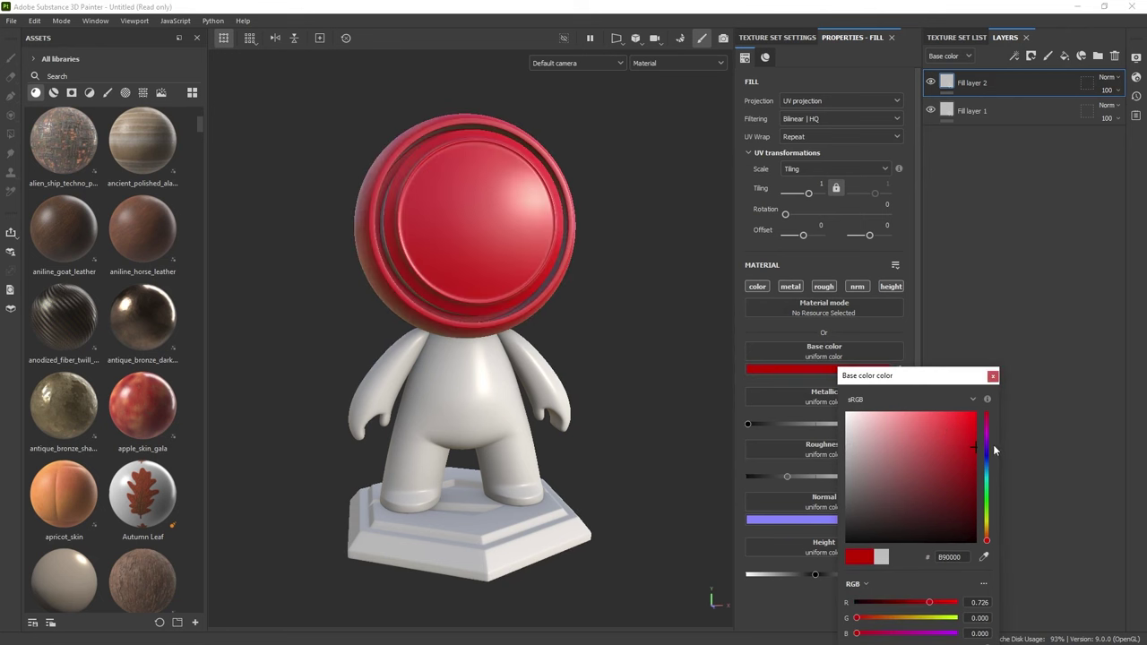
left_click(992, 376)
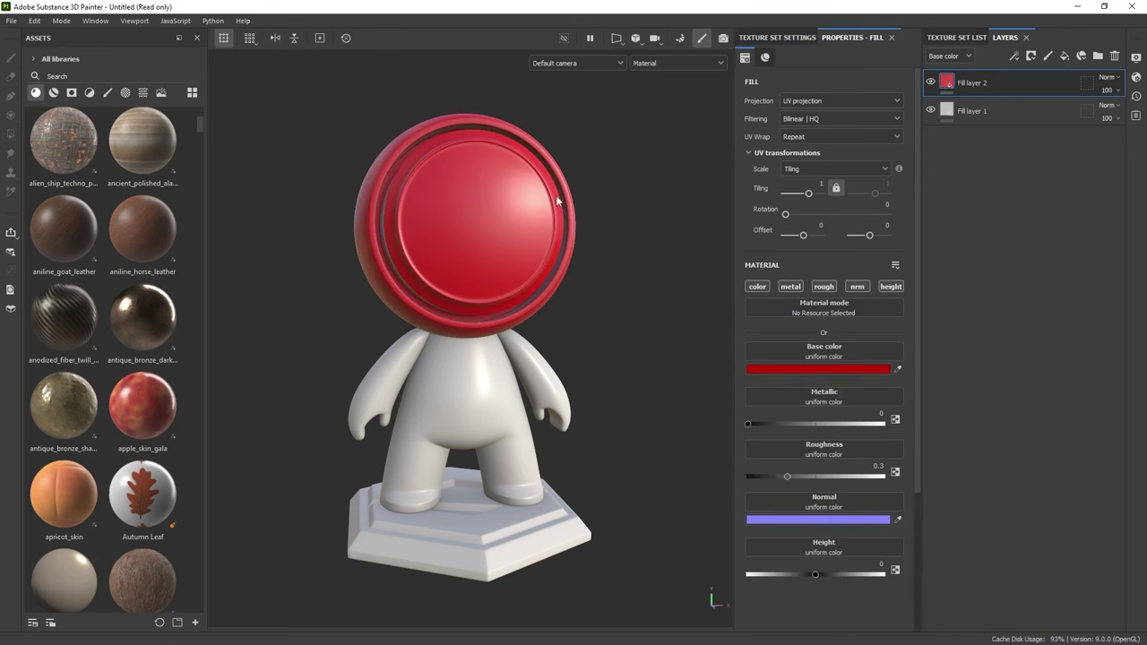
Check which texture set is active and add a black mask to the red fill layer.
left_click(948, 38)
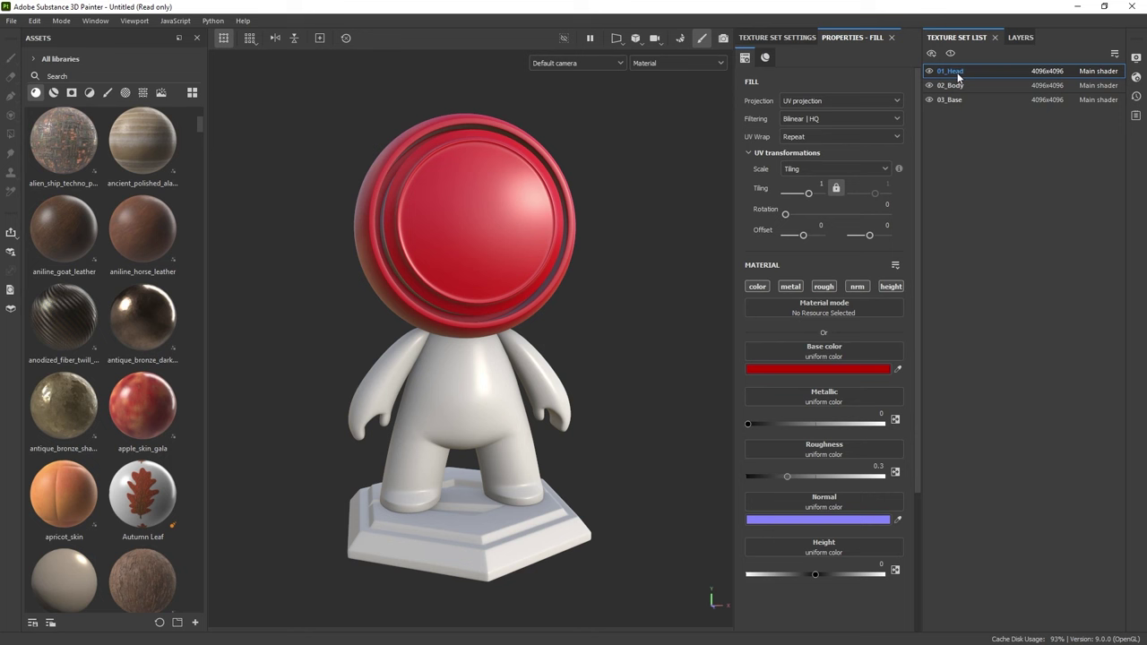
left_click(1021, 38)
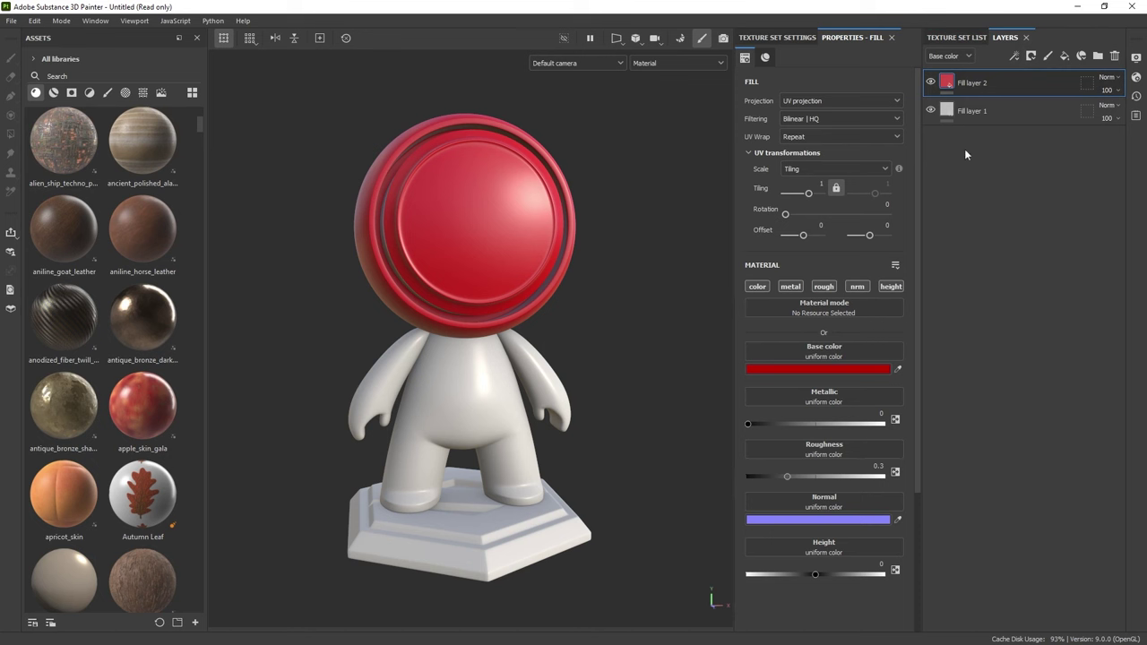
left_click(1031, 59)
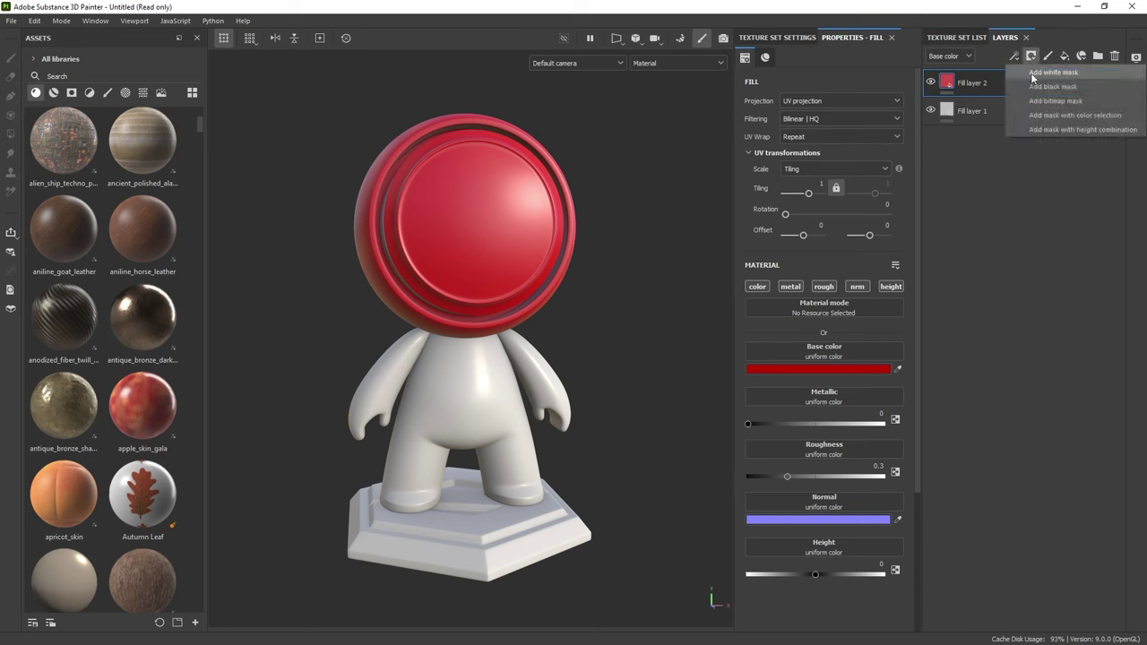
left_click(1052, 86)
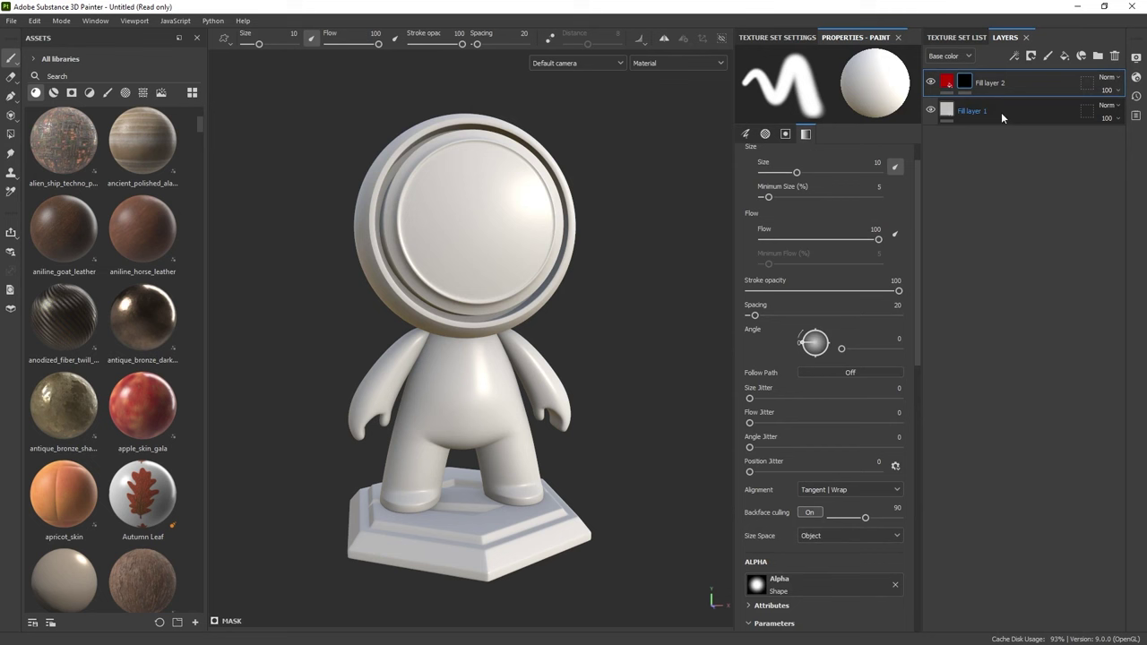
Add a Dirt generator to the red fill layer's mask and inspect its effect on the head.
left_click(1014, 55)
left_click(1051, 74)
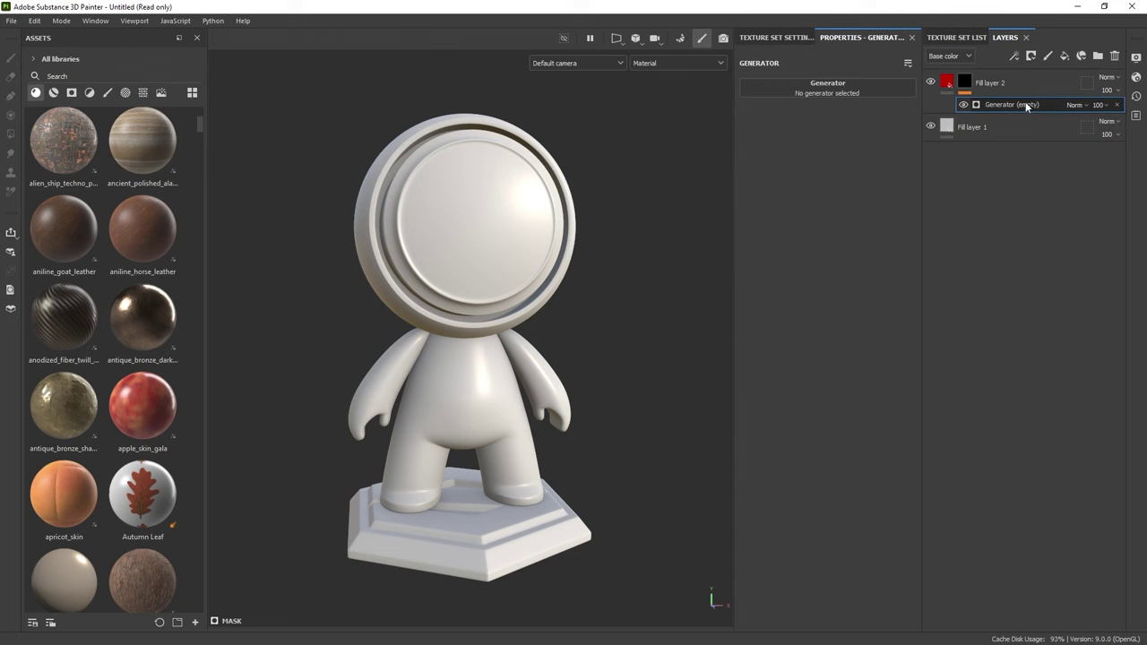
left_click(817, 88)
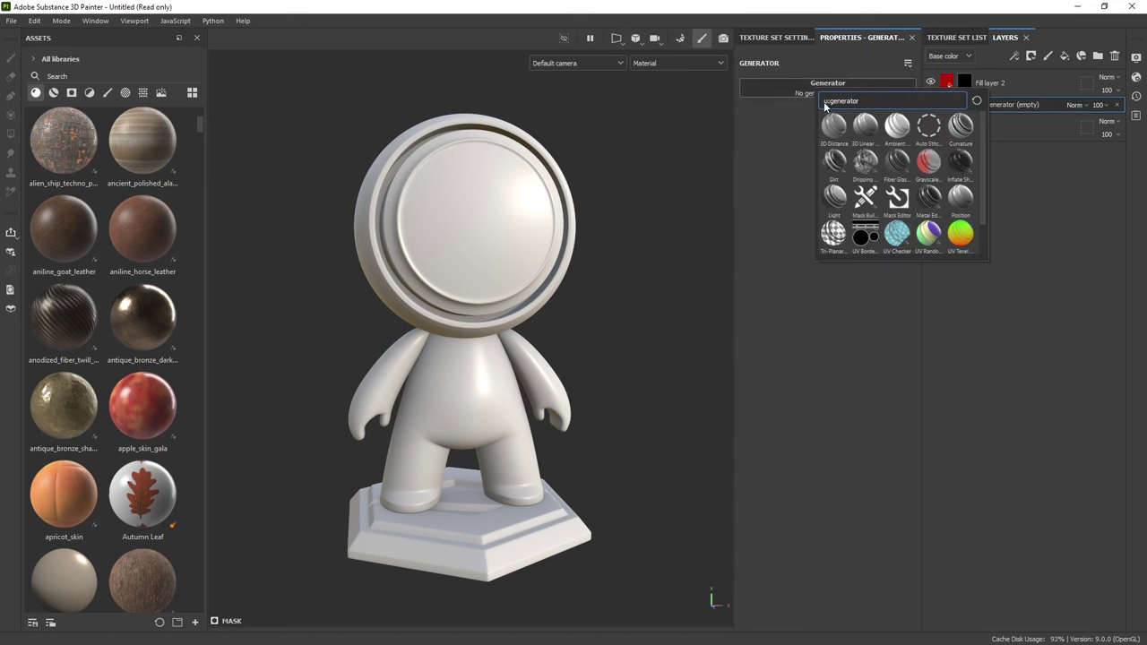
left_click(836, 161)
left_click_drag(566, 99, 525, 193, "alt")
right_click_drag(525, 193, 564, 194, "shift")
left_click_drag(626, 175, 649, 262, "alt")
left_click_drag(416, 183, 424, 213, "alt")
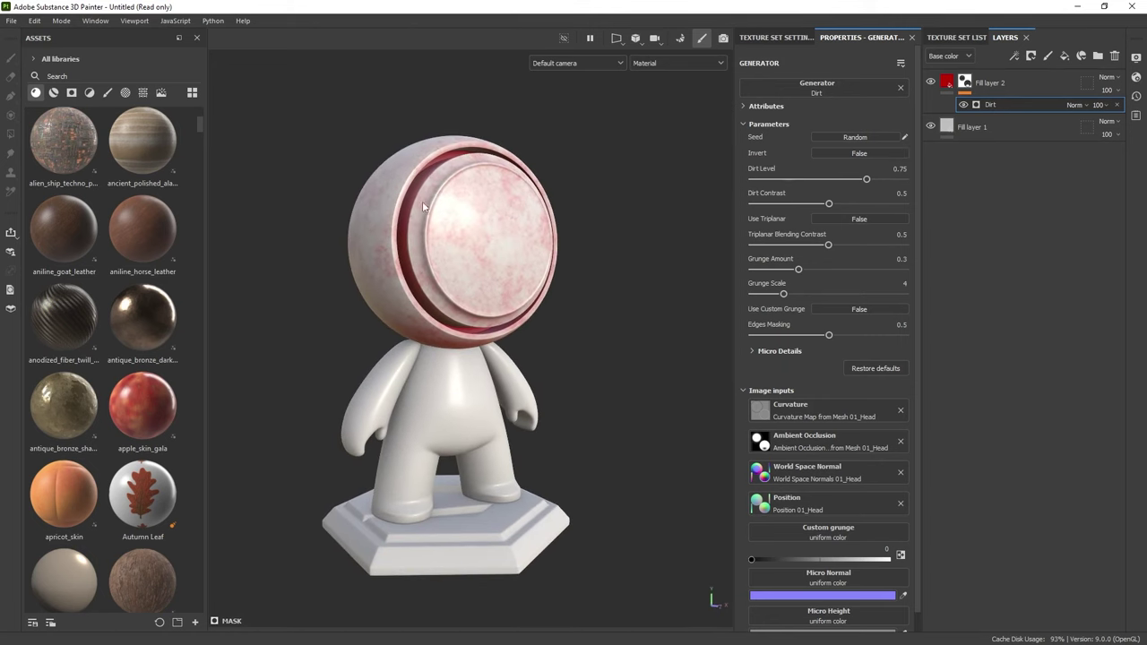
mouse_move(510, 335)
left_mouse_down("alt")
mouse_move(461, 371)
mouse_move(489, 331)
mouse_move(493, 340)
left_mouse_up("alt")
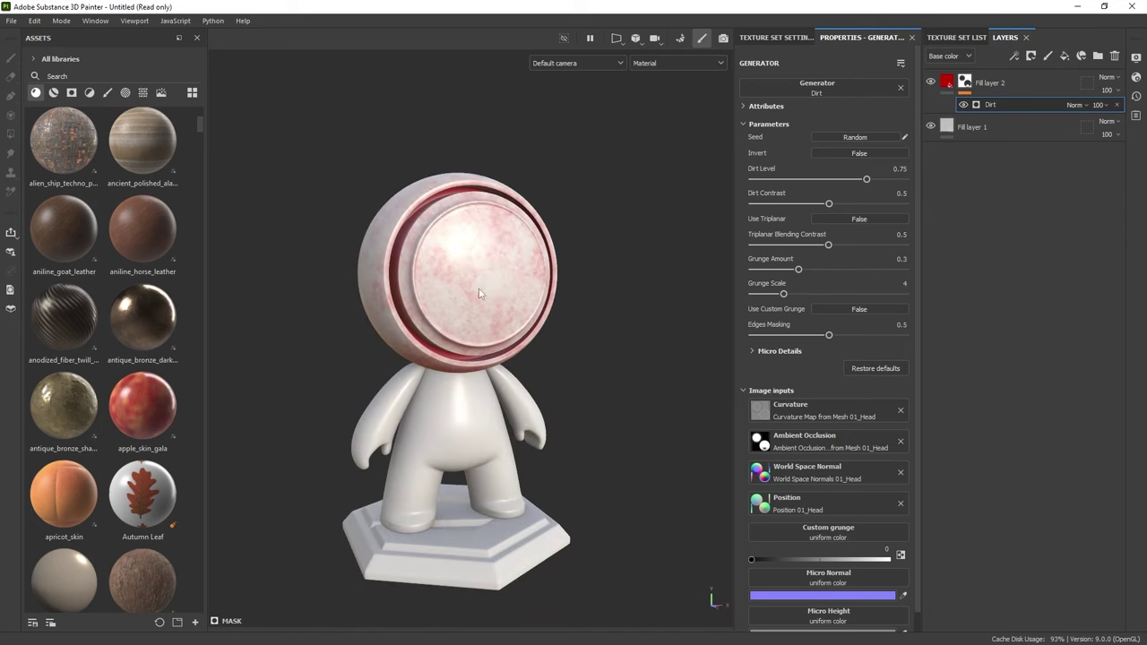
scroll(479, 292, "up", 5)
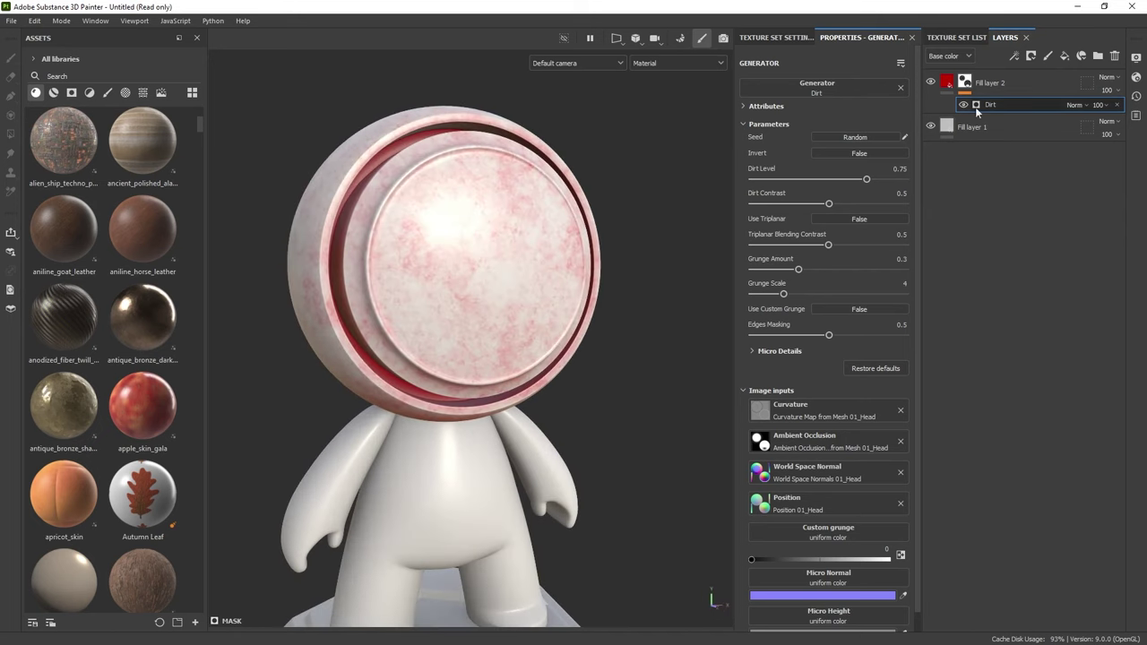
Set the Dirt generator's Dirt Level to 0.83, Dirt Contrast to 0.57, Triplanar Blending Contrast to 0.67 and Grunge Amount to 0.35.
left_click_drag(864, 181, 839, 204)
mouse_move(833, 248)
left_mouse_down()
mouse_move(770, 247)
mouse_move(854, 247)
left_mouse_up()
mouse_move(799, 273)
left_mouse_down()
mouse_move(747, 270)
mouse_move(806, 270)
left_mouse_up()
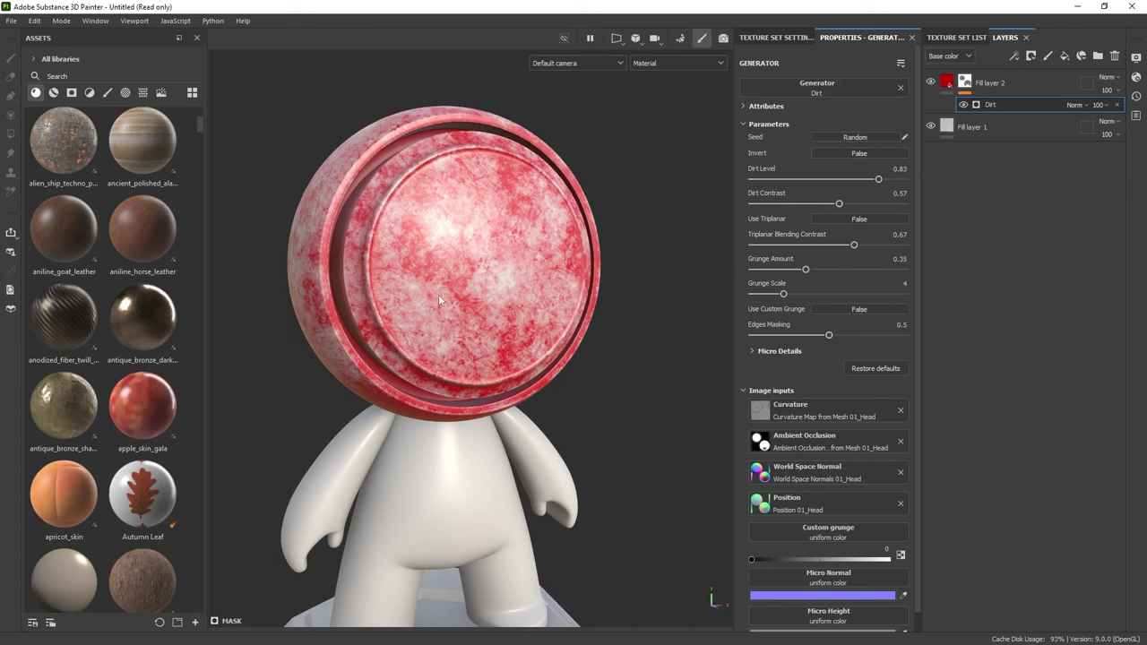
Replace the Dirt generator on the red fill layer's mask with the Ambient Occlusion generator.
left_click(902, 88)
left_click(846, 90)
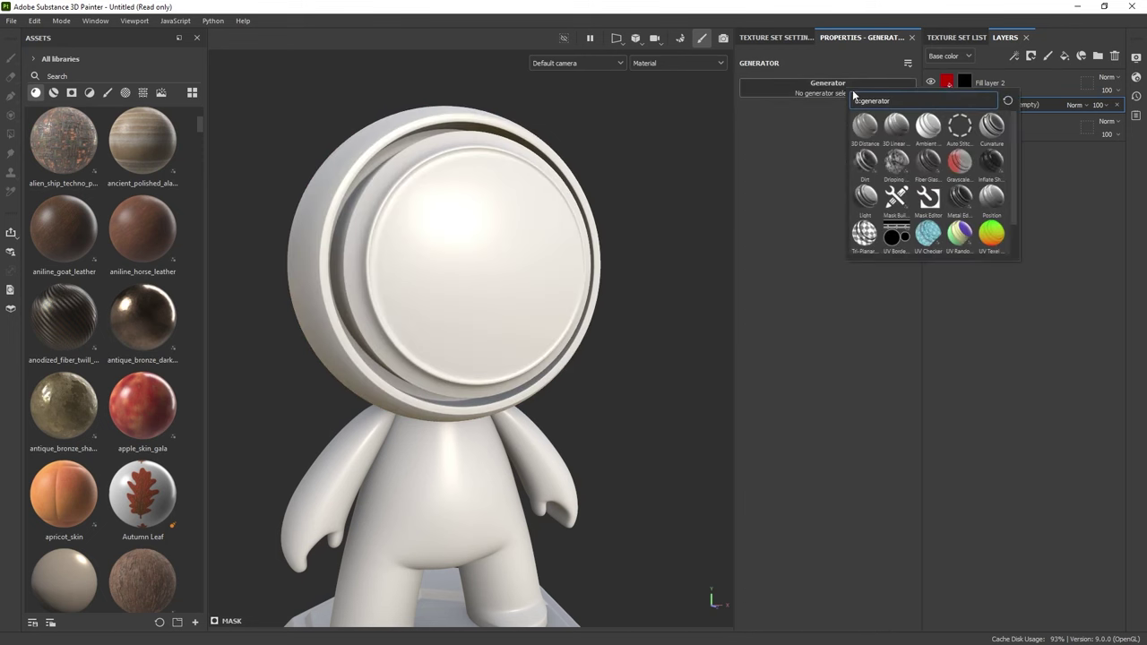
left_click(928, 127)
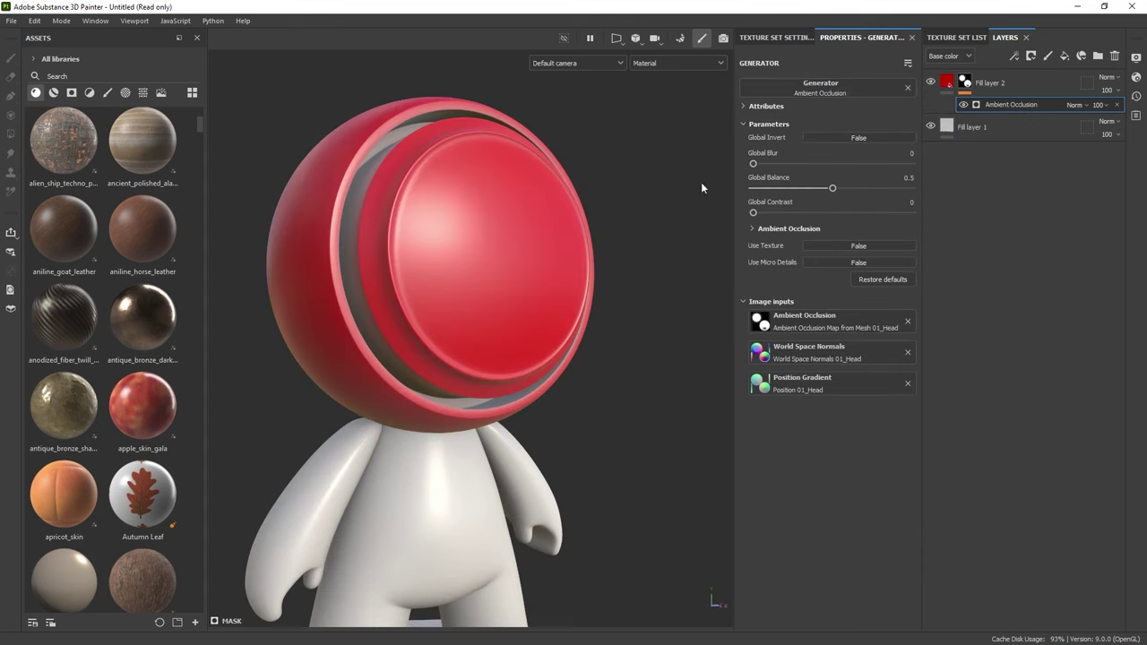
left_click_drag(499, 132, 429, 169, "alt")
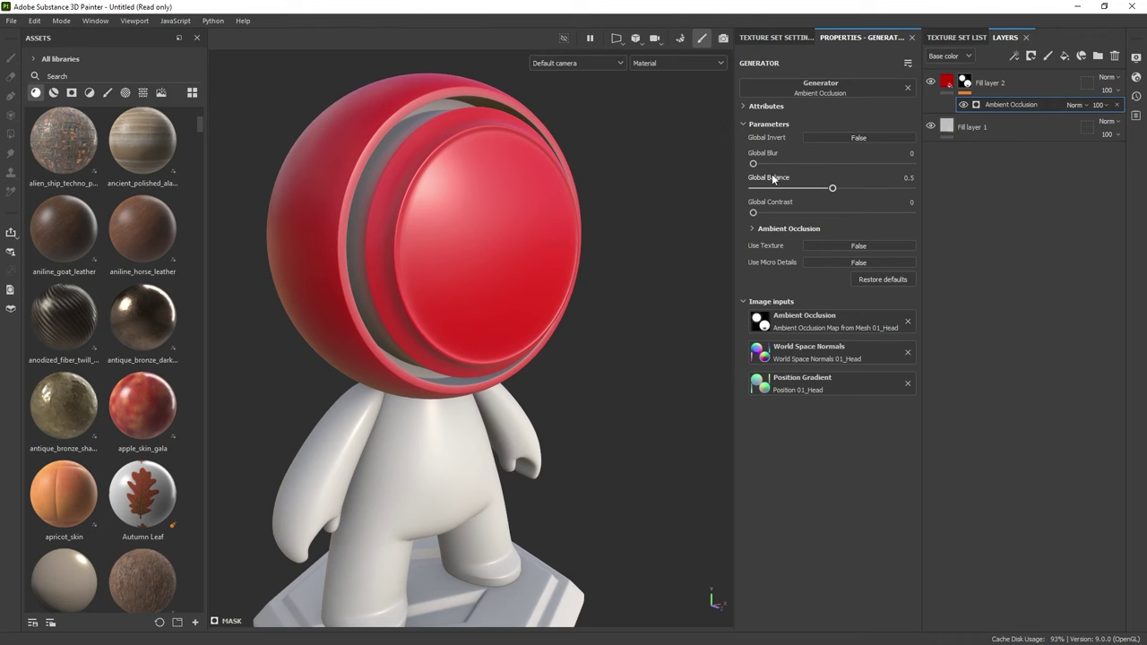
Turn on Global Invert for the Ambient Occlusion generator and set its Global Balance to 0.15.
left_click(861, 136)
left_click_drag(687, 187, 421, 392, "alt")
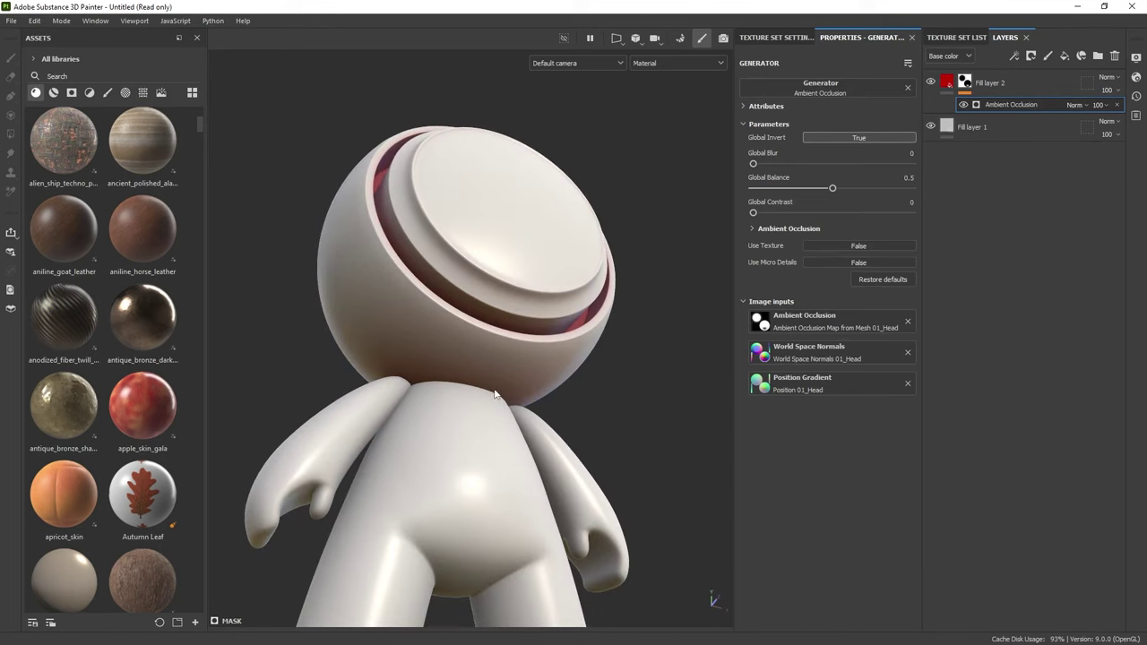
left_click_drag(494, 388, 524, 380, "alt")
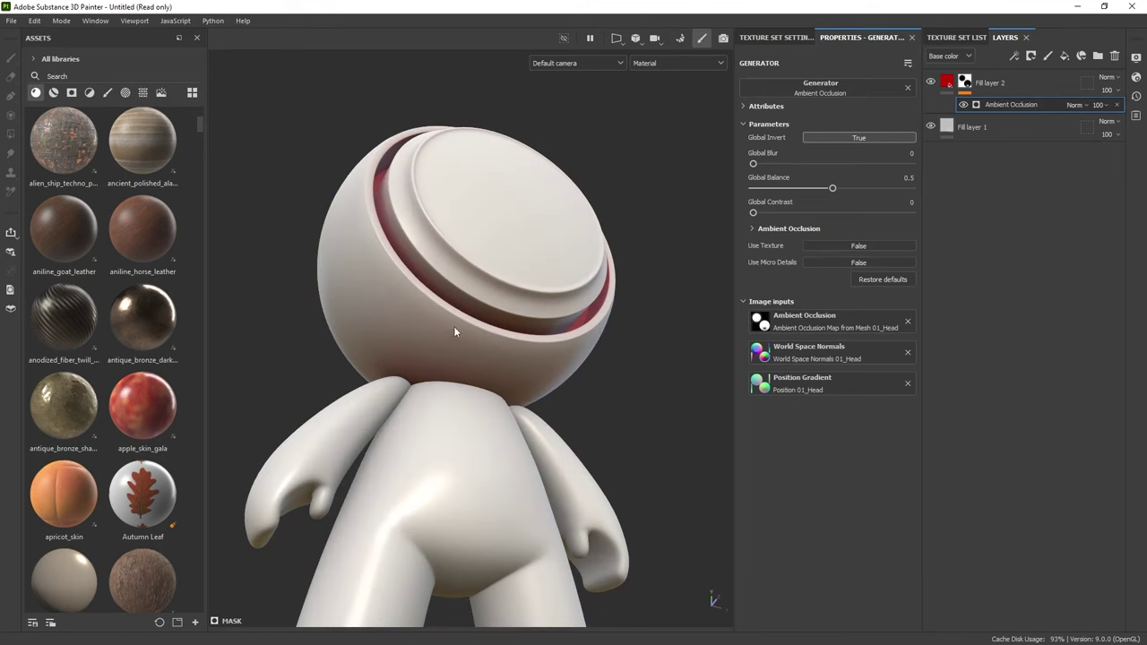
left_click_drag(832, 190, 777, 190)
left_click_drag(681, 227, 558, 228, "alt")
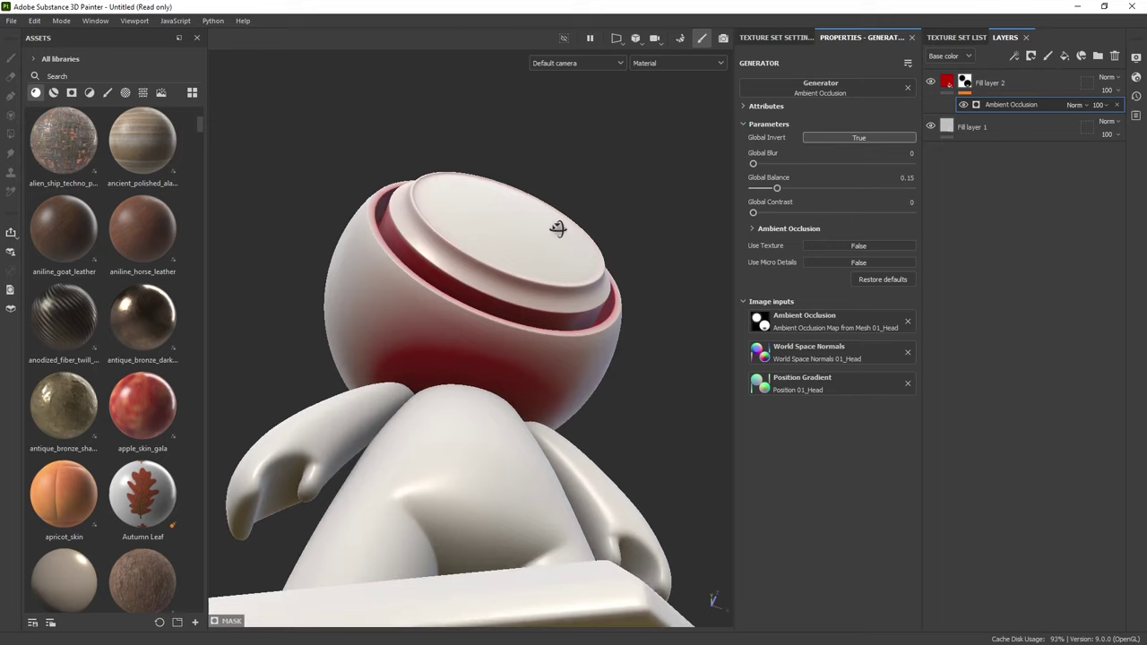
key("f")
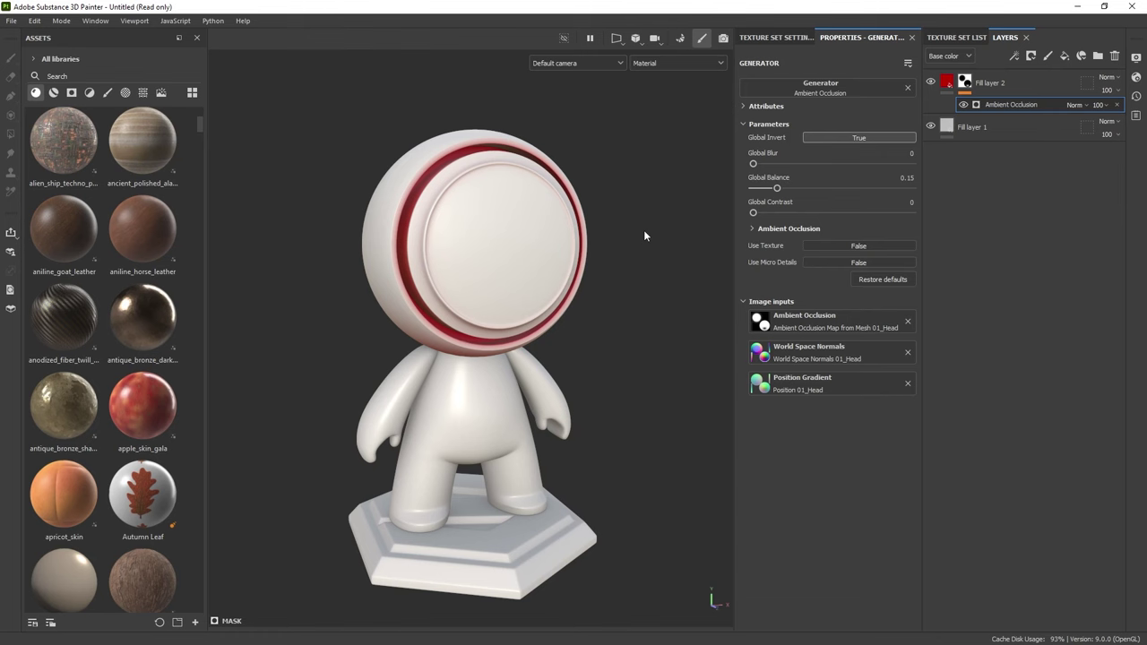
Delete the red fill layer together with its mask and Ambient Occlusion generator.
left_click(993, 83)
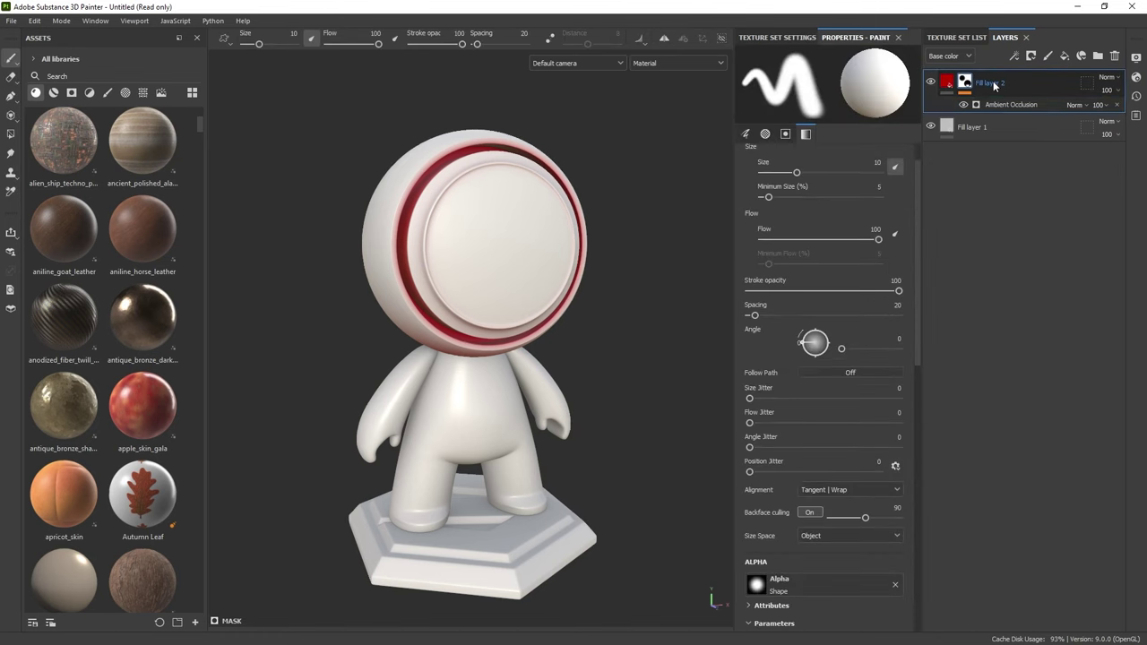
key("Delete")
left_click_drag(672, 237, 644, 293, "alt")
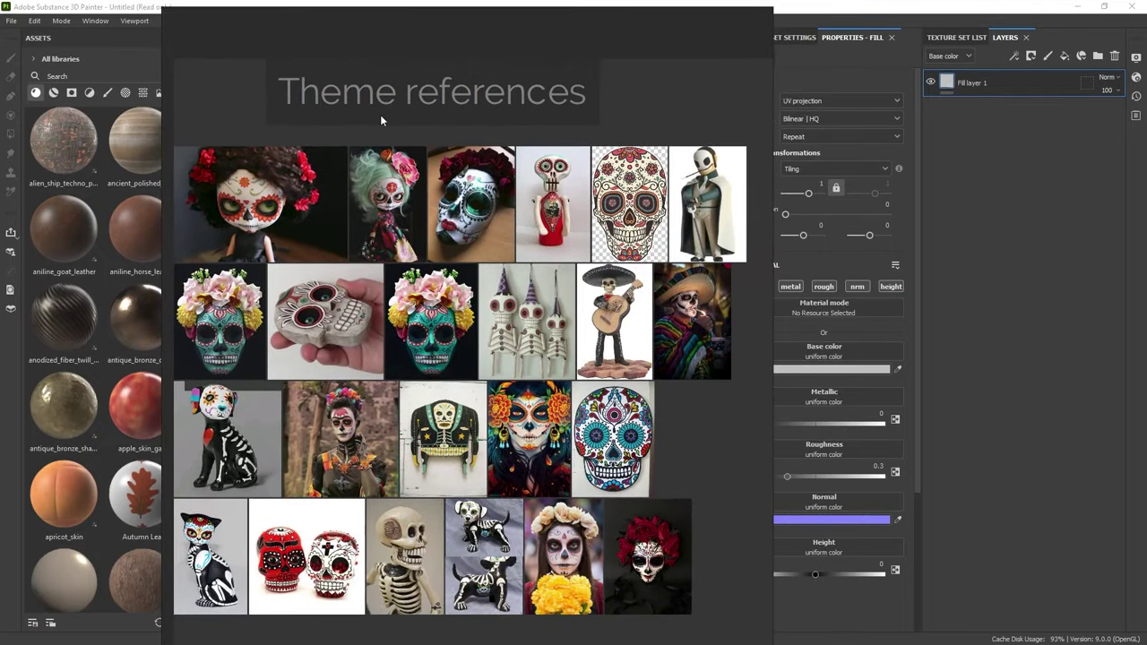
Show the reference board full screen and examine the painted designs of the toys in its style references.
key("ctrl+f")
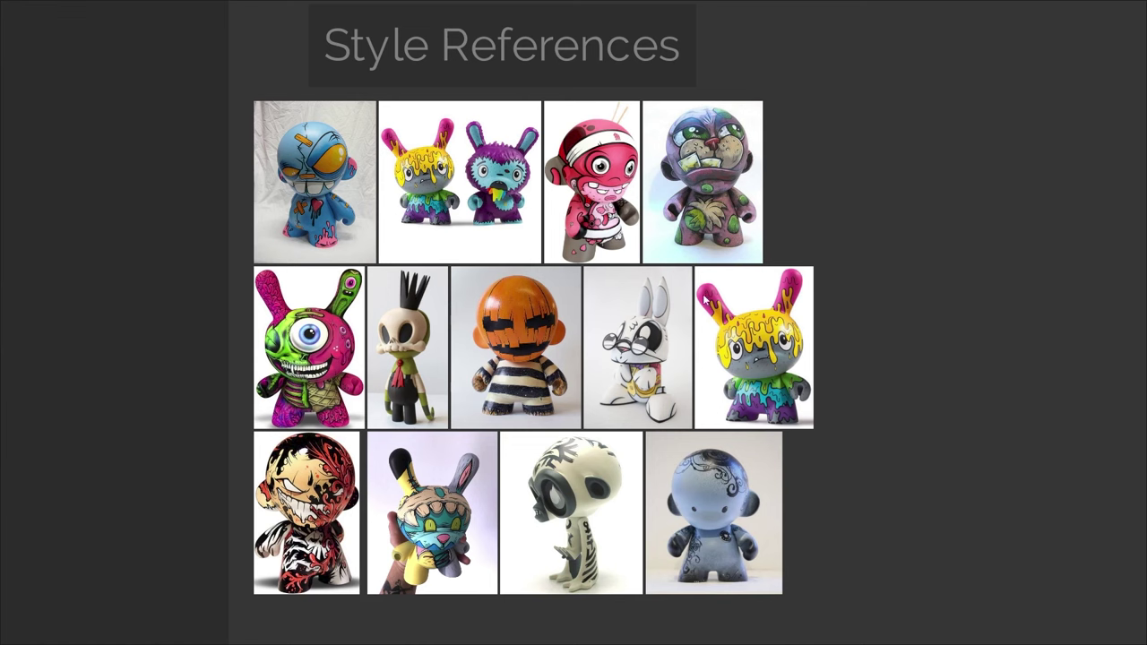
scroll(591, 158, "up", 5)
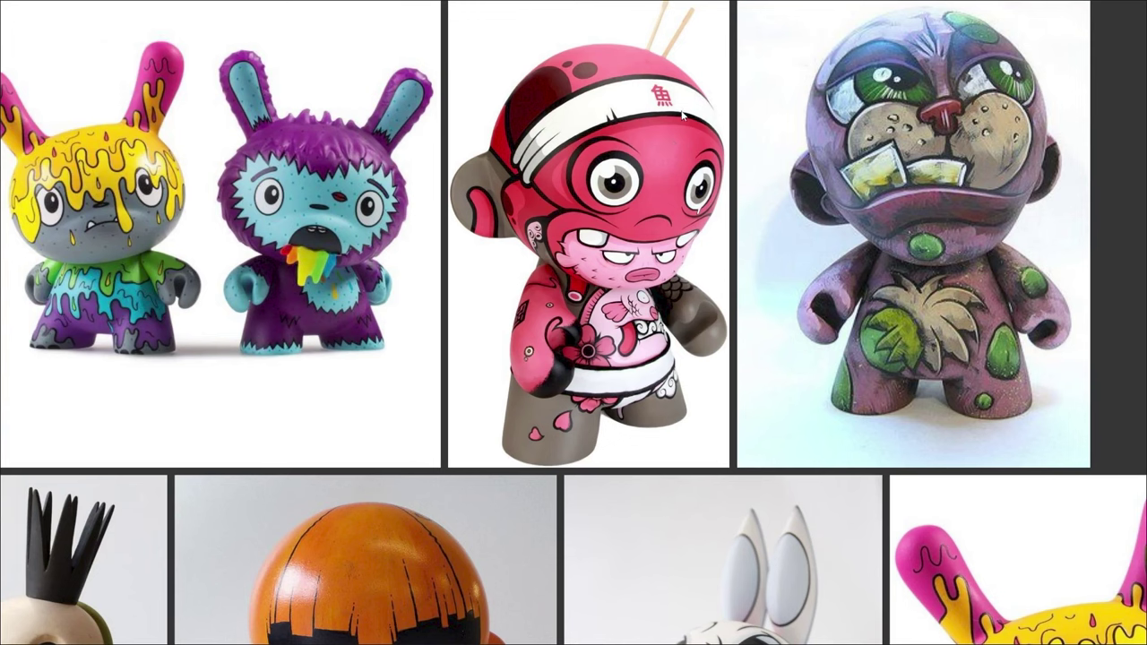
scroll(481, 269, "down", 5)
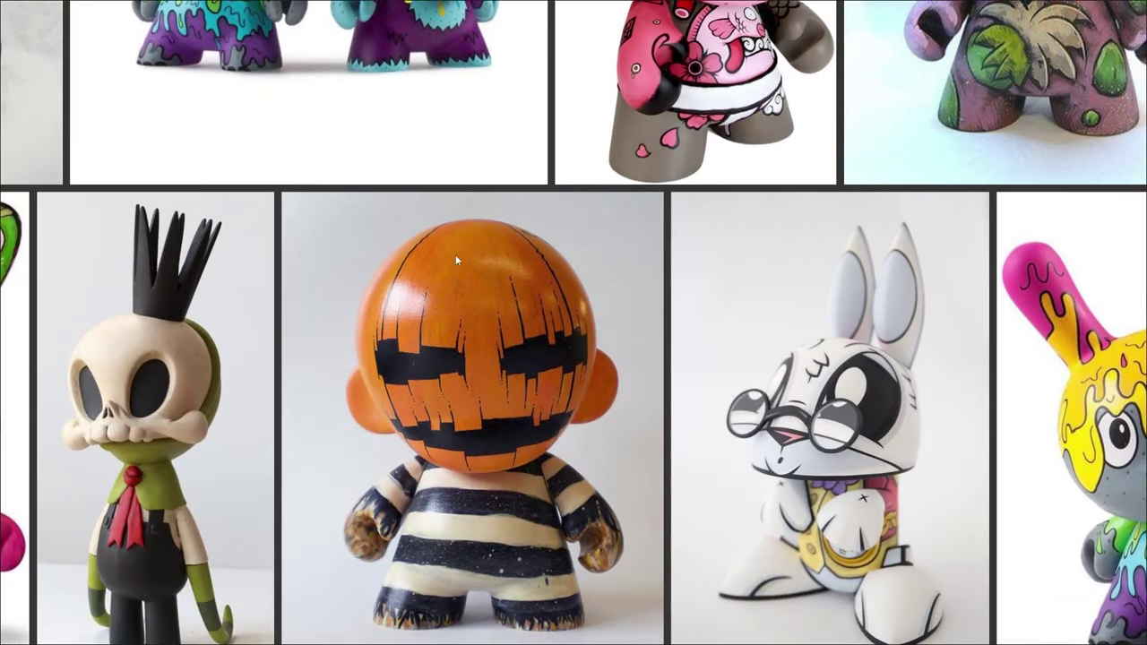
scroll(480, 263, "right", 5)
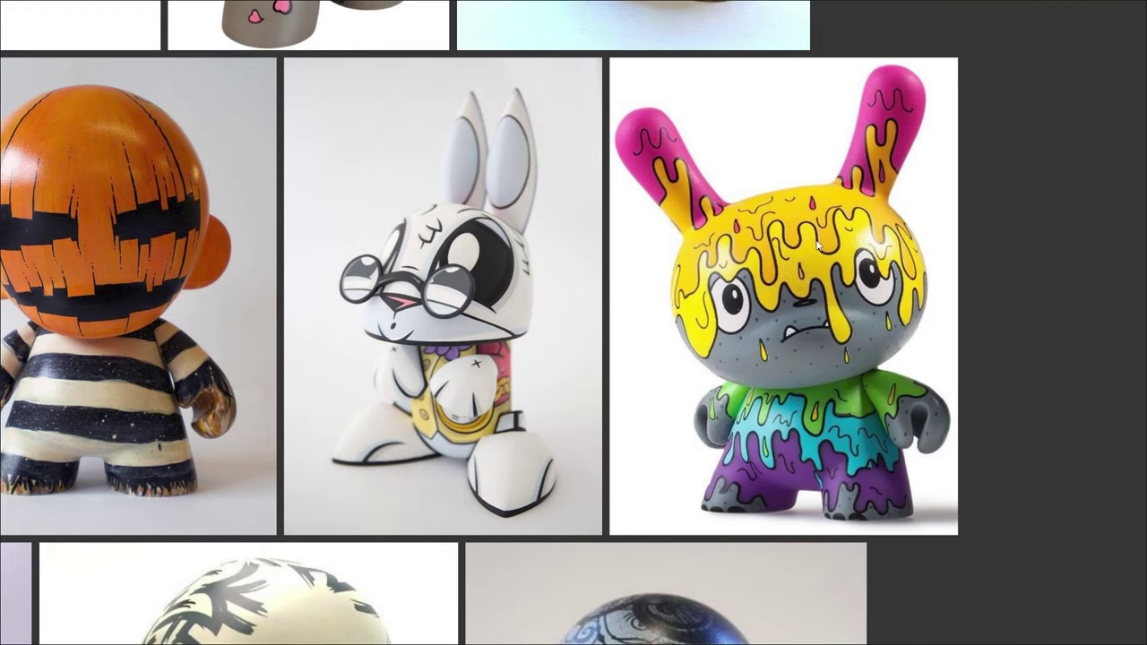
scroll(817, 248, "down", 5, "ctrl")
scroll(655, 402, "up", 5)
scroll(655, 402, "up", 2)
scroll(751, 538, "down", 4)
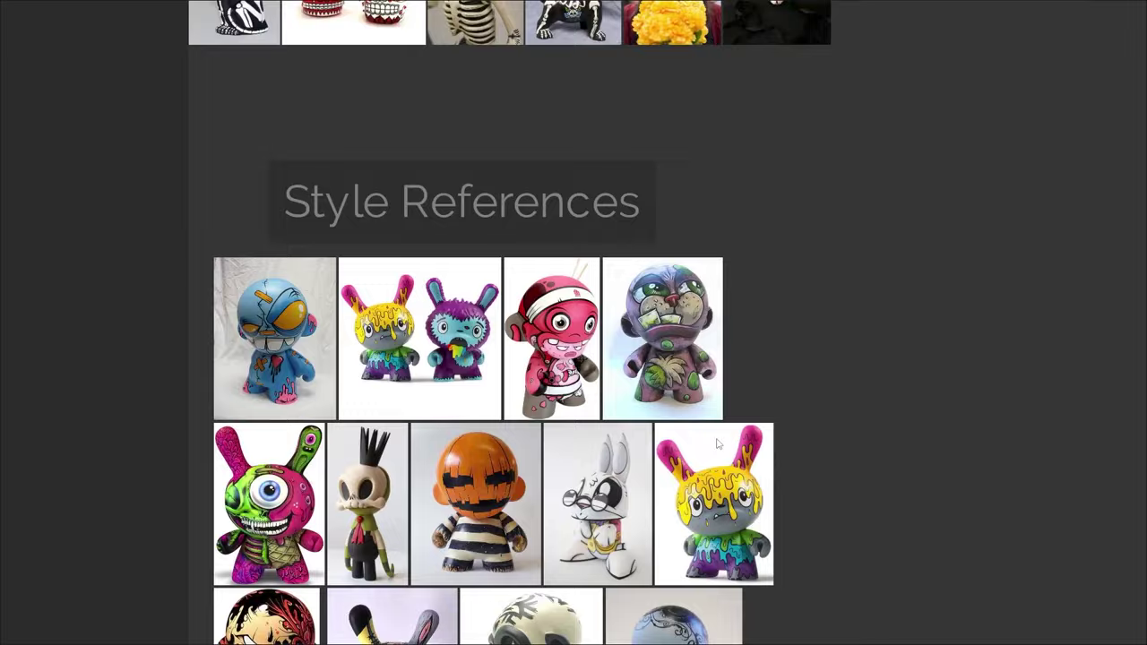
Examine the material references on the board for the surface look of the unpainted white and grey toy figures.
scroll(722, 458, "down", 3)
scroll(738, 302, "down", 5)
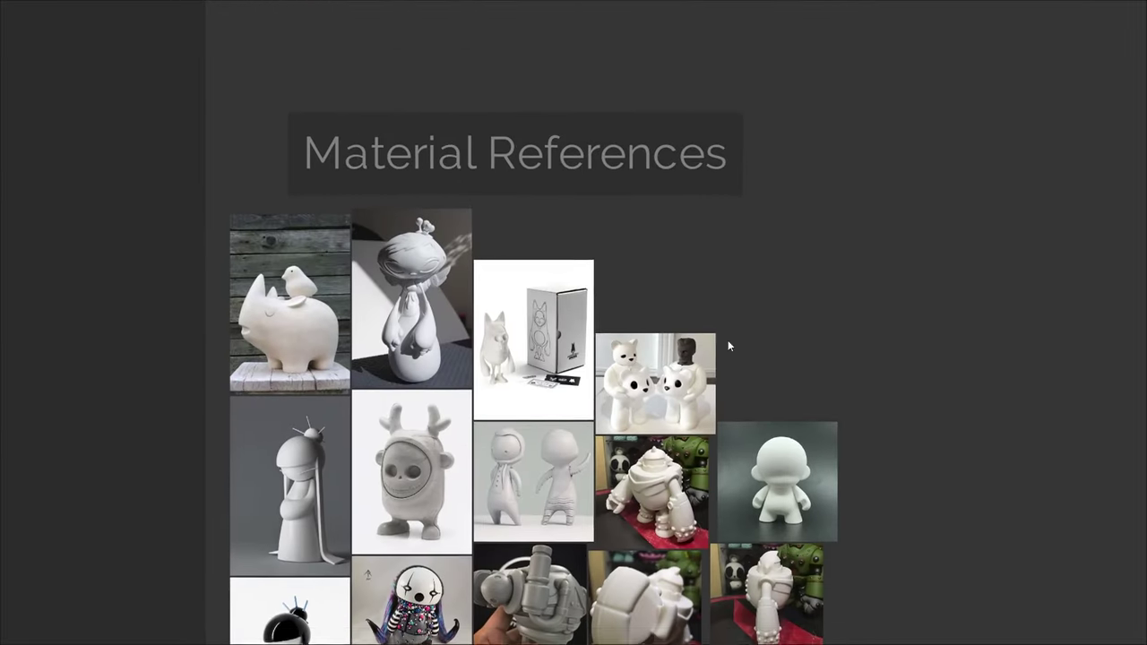
scroll(724, 327, "down", 3)
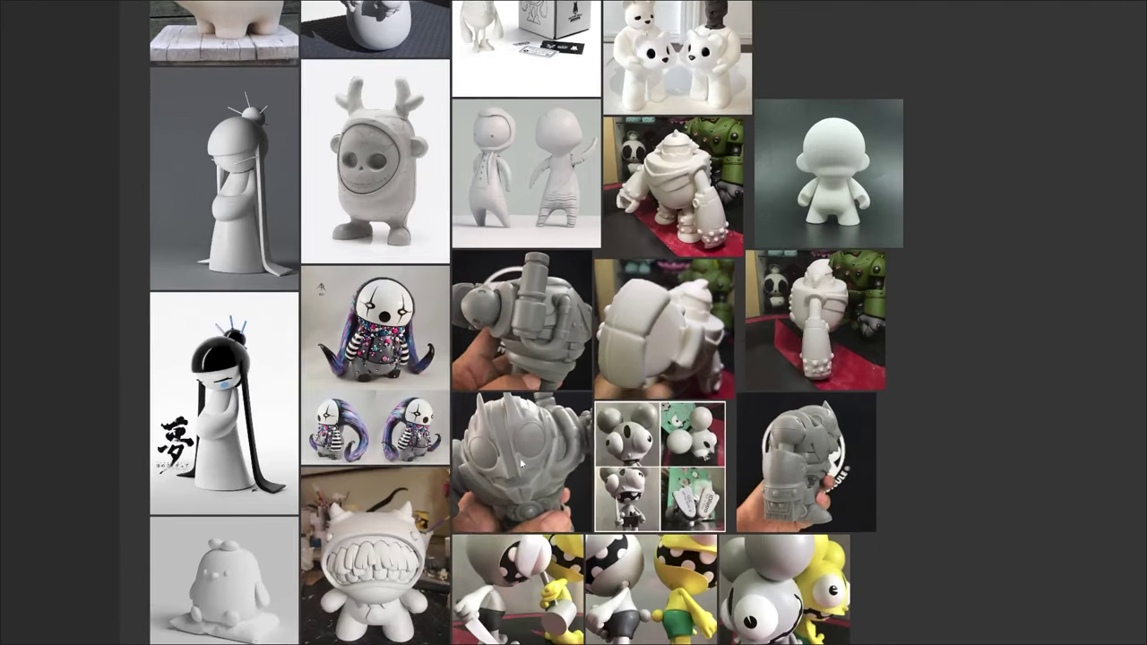
left_click(519, 531)
left_click(228, 162)
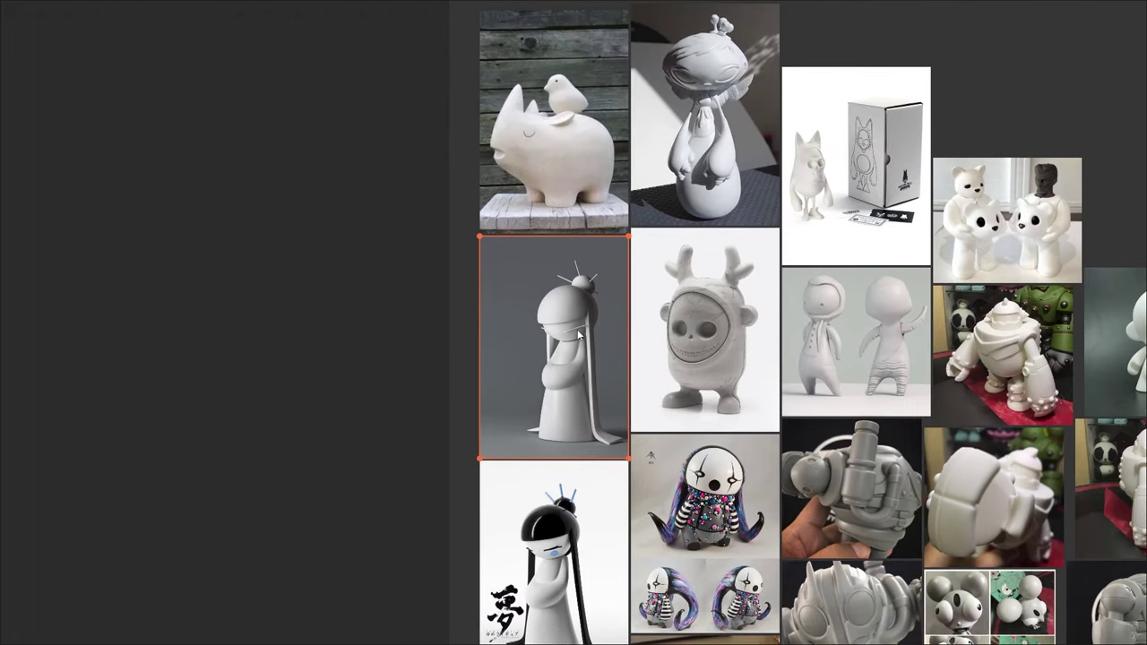
Pull the grey figure with long hair strands away from its neighbours on the board and examine its surface up close.
left_click_drag(578, 333, 185, 330)
middle_click_drag(186, 329, 523, 290)
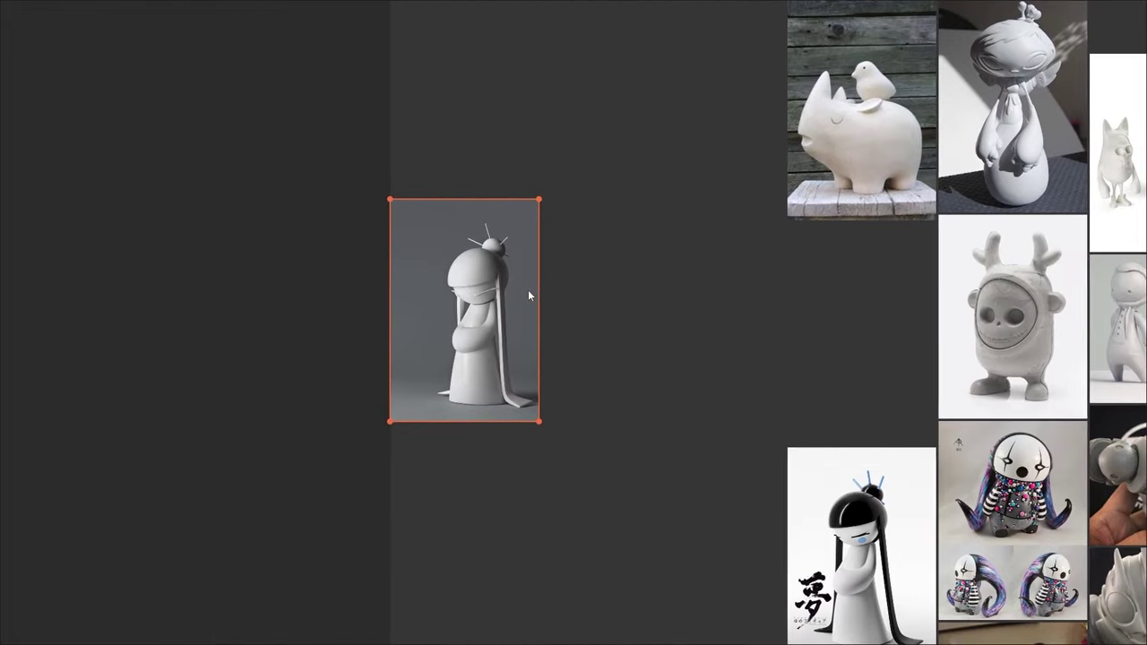
scroll(525, 289, "up", 3)
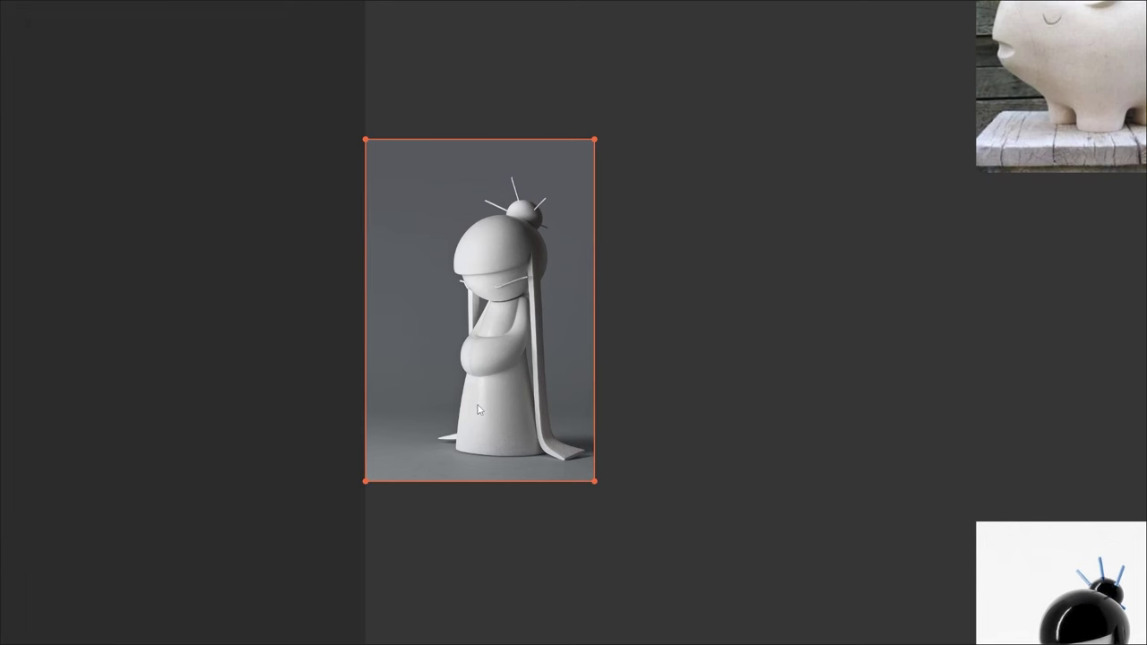
scroll(479, 403, "up", 5)
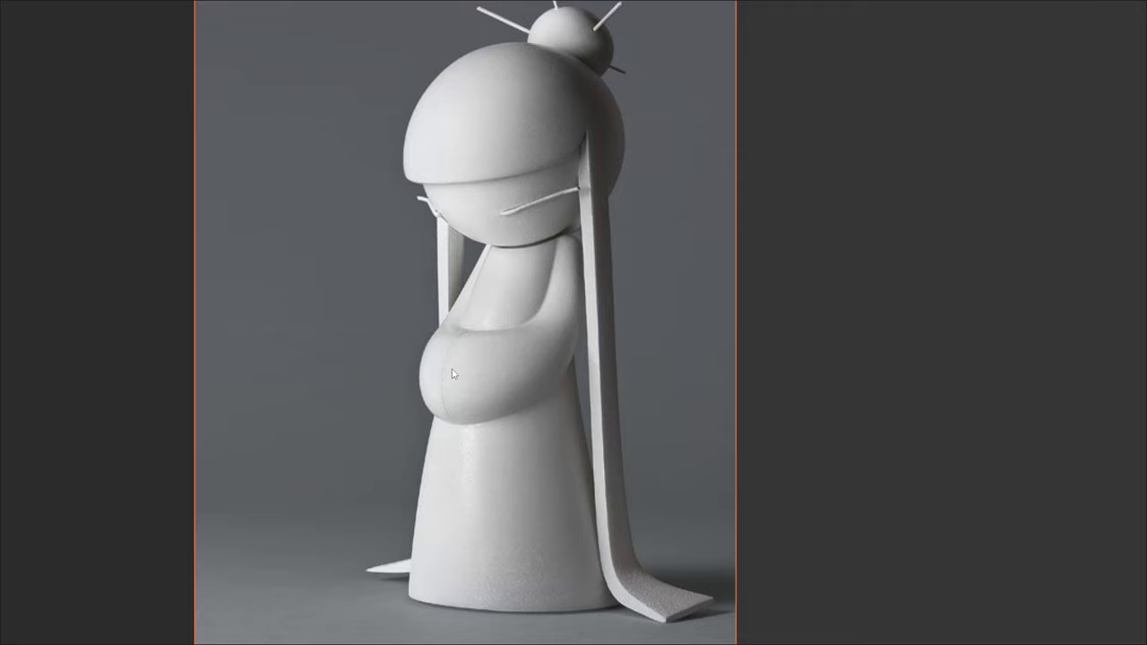
scroll(453, 374, "down", 5)
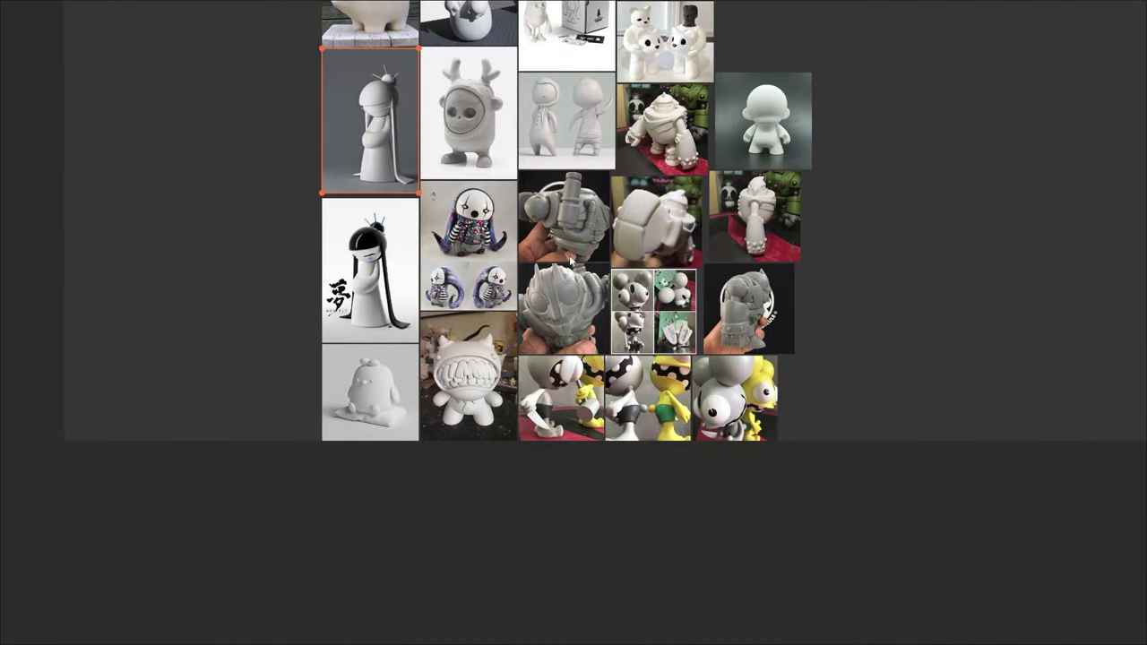
Examine the grey resin helmeted toy with horns and the unpainted toys around it in the material references.
scroll(565, 300, "up", 5)
scroll(483, 300, "up", 3)
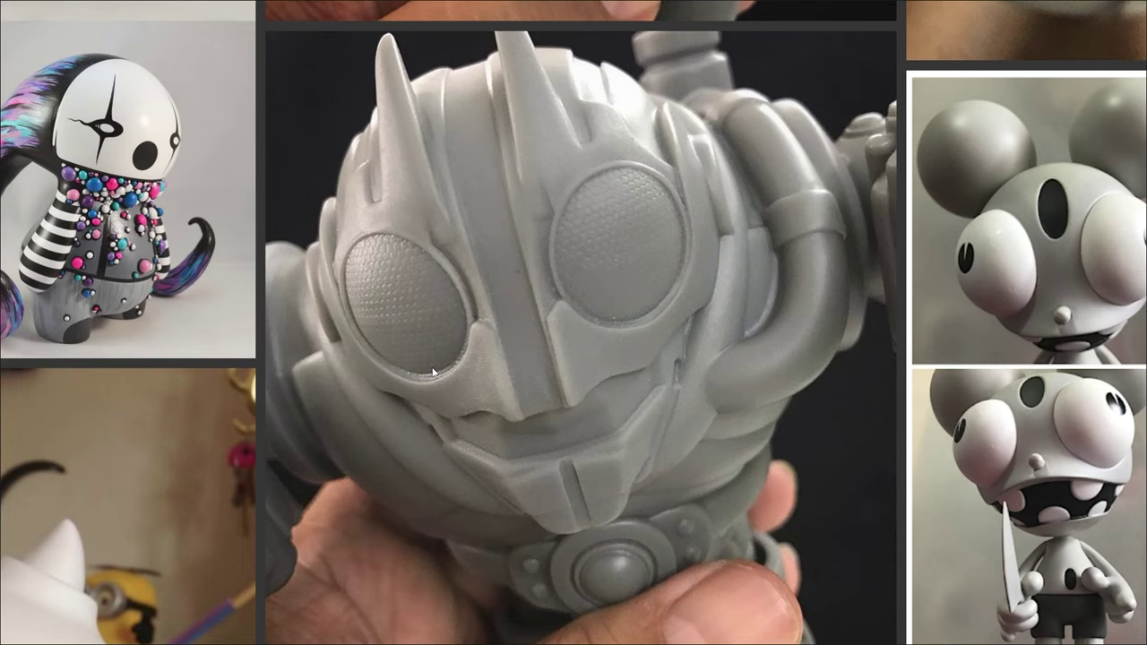
scroll(451, 357, "down", 5)
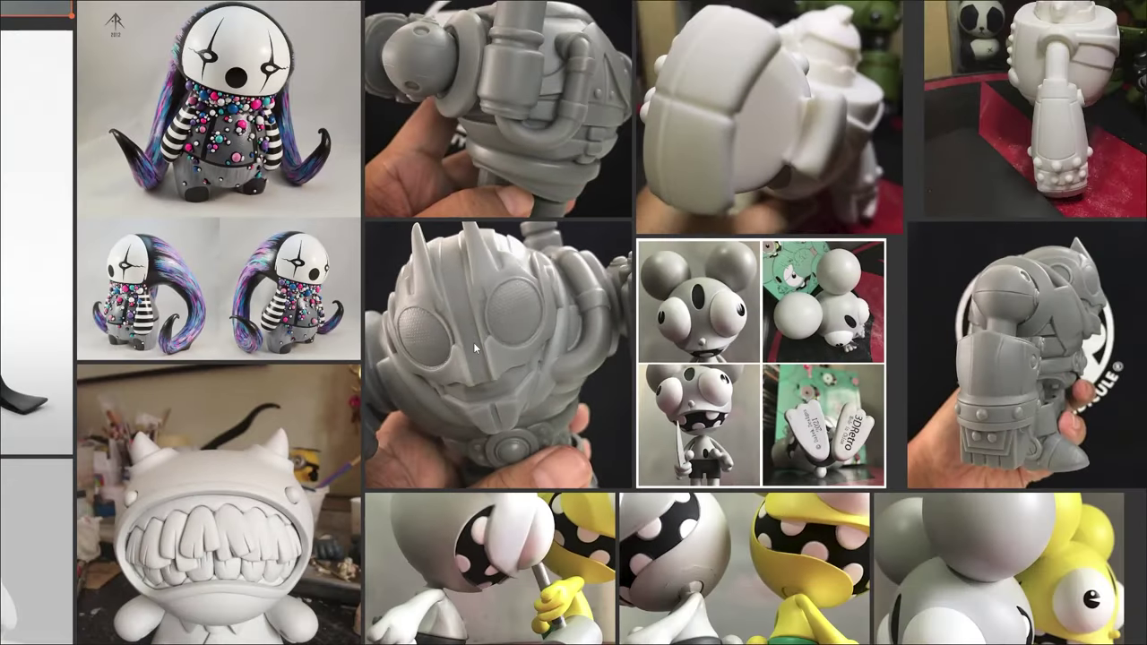
scroll(474, 348, "down", 5)
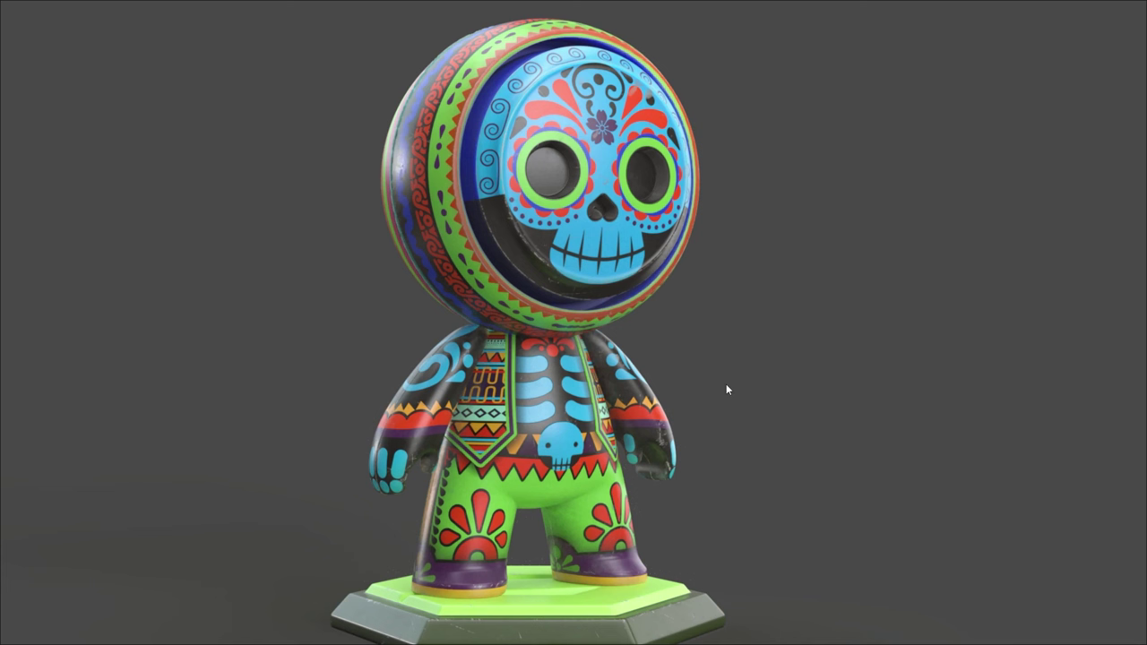
Place the blue-faced painted character render beside the concept sketch on the board and compare the two.
scroll(726, 390, "down", 5)
scroll(651, 113, "up", 5)
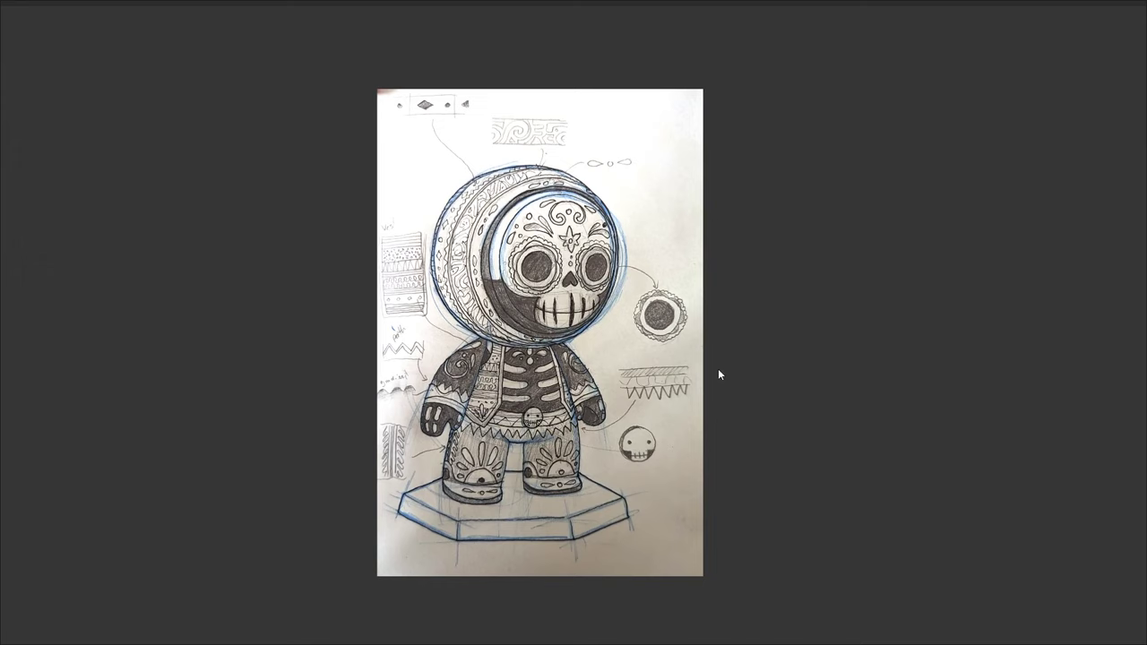
scroll(493, 150, "down", 5)
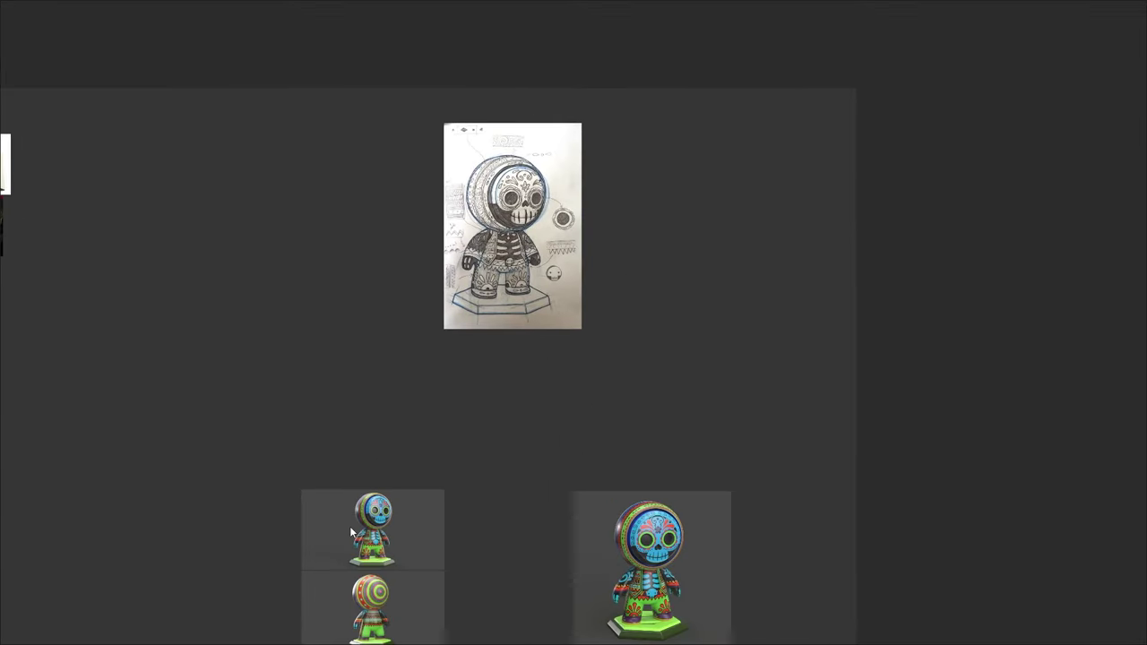
mouse_move(665, 565)
left_mouse_down()
mouse_move(733, 269)
mouse_move(706, 222)
left_mouse_up()
scroll(663, 229, "up", 5)
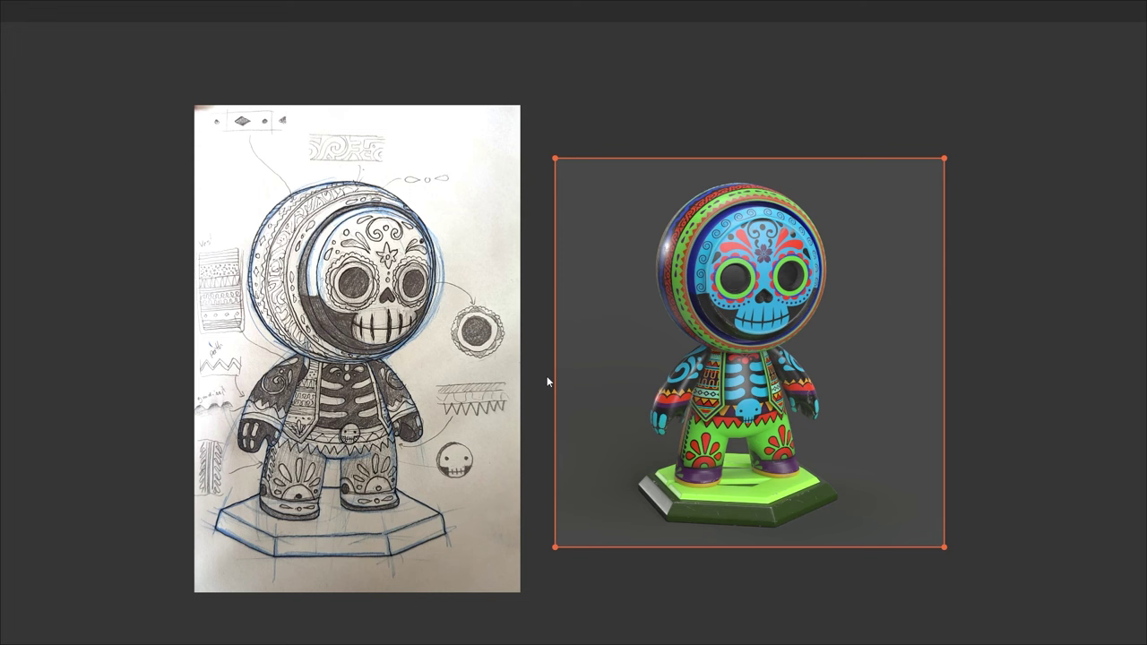
Examine the colour variant render with the grey skull face and turquoise trousers, and return to Substance 3D Painter.
scroll(544, 375, "down", 5)
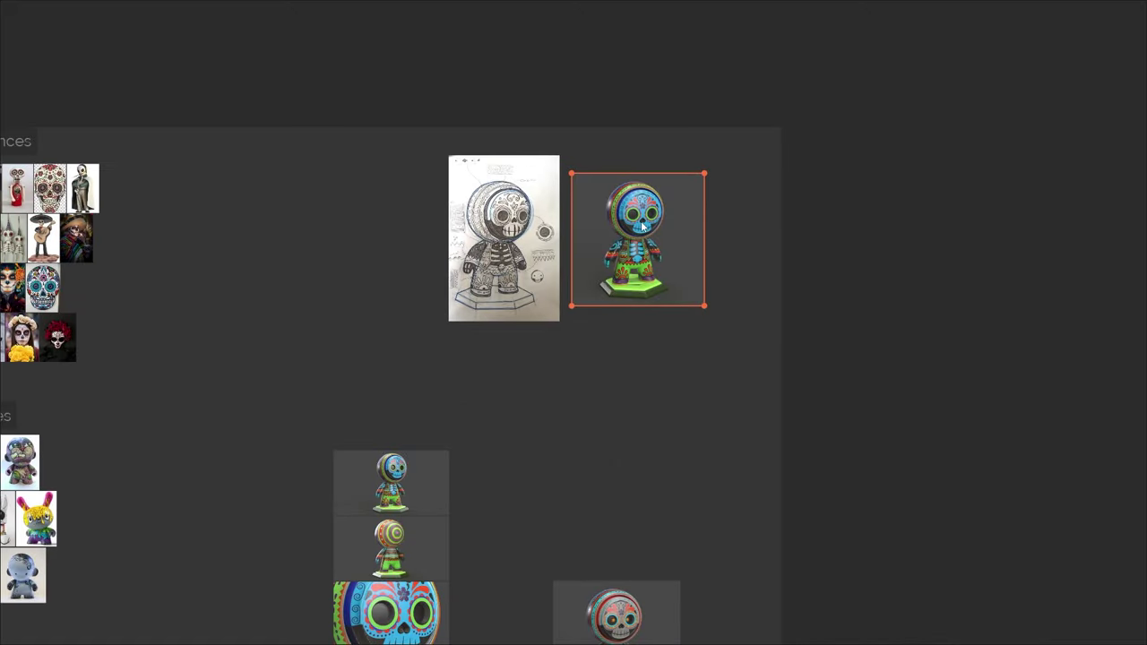
scroll(649, 218, "up", 5)
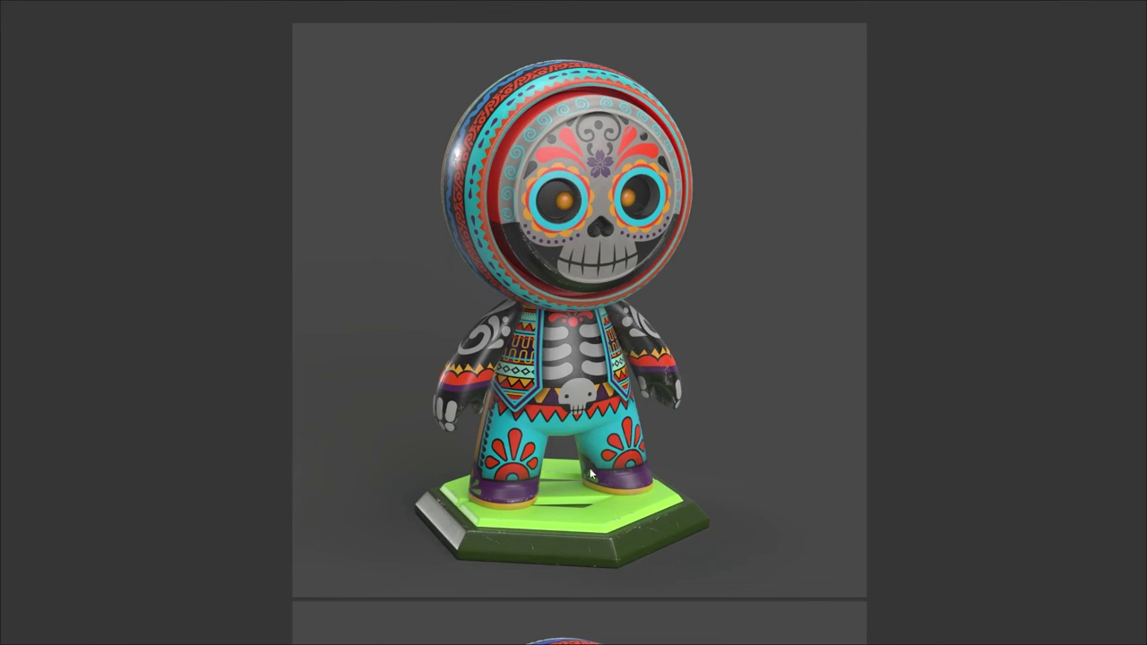
scroll(590, 492, "down", 5)
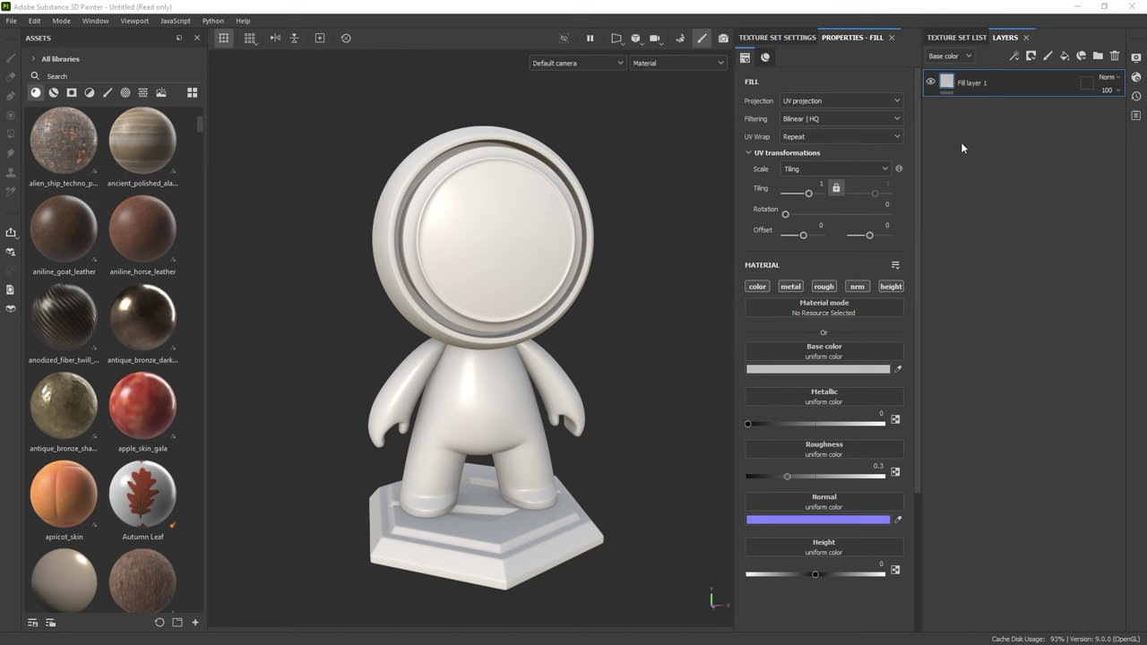
Set the fill layer's base color to a warm light grey, C0BEBA.
left_click(823, 370)
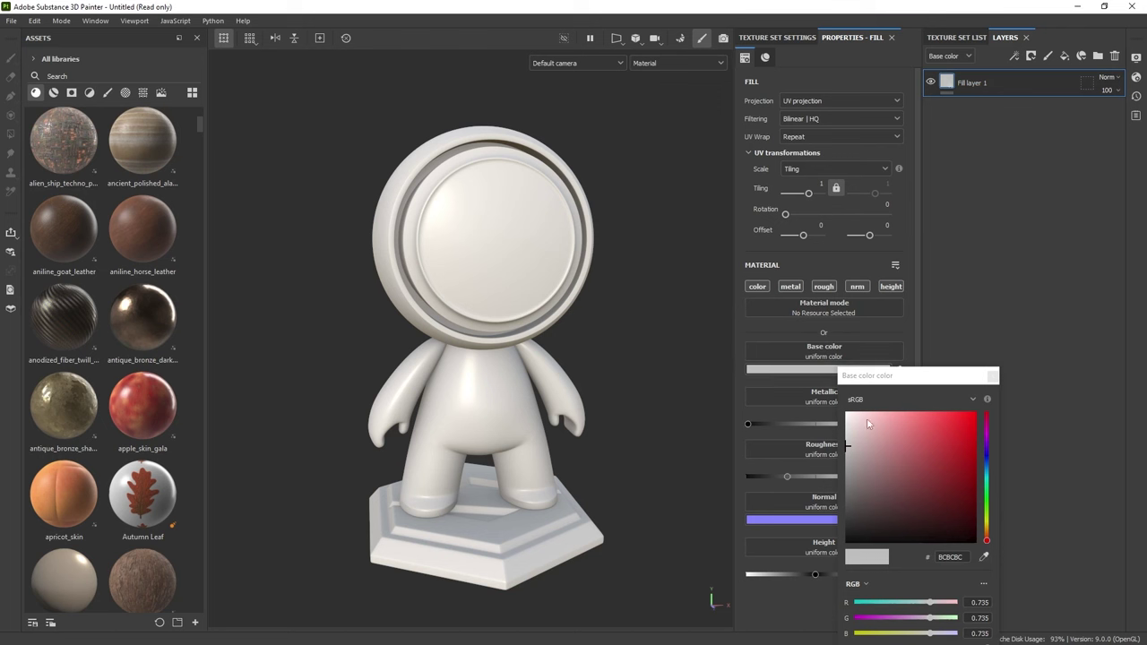
left_click(848, 446)
left_click(848, 446)
left_click(848, 446)
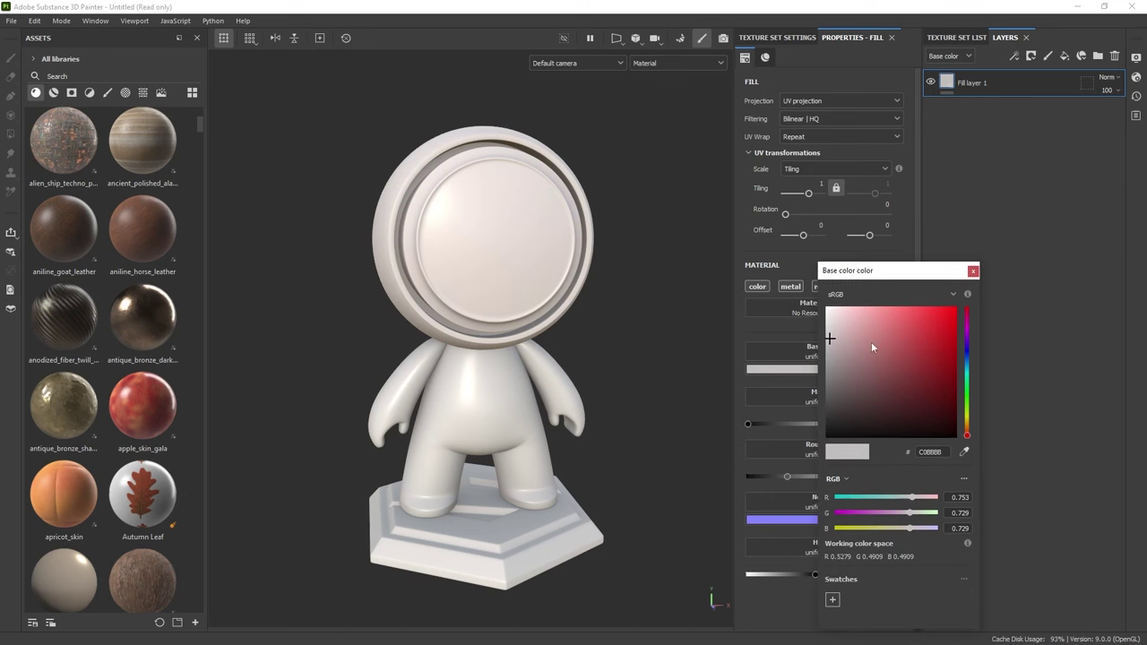
left_click(967, 425)
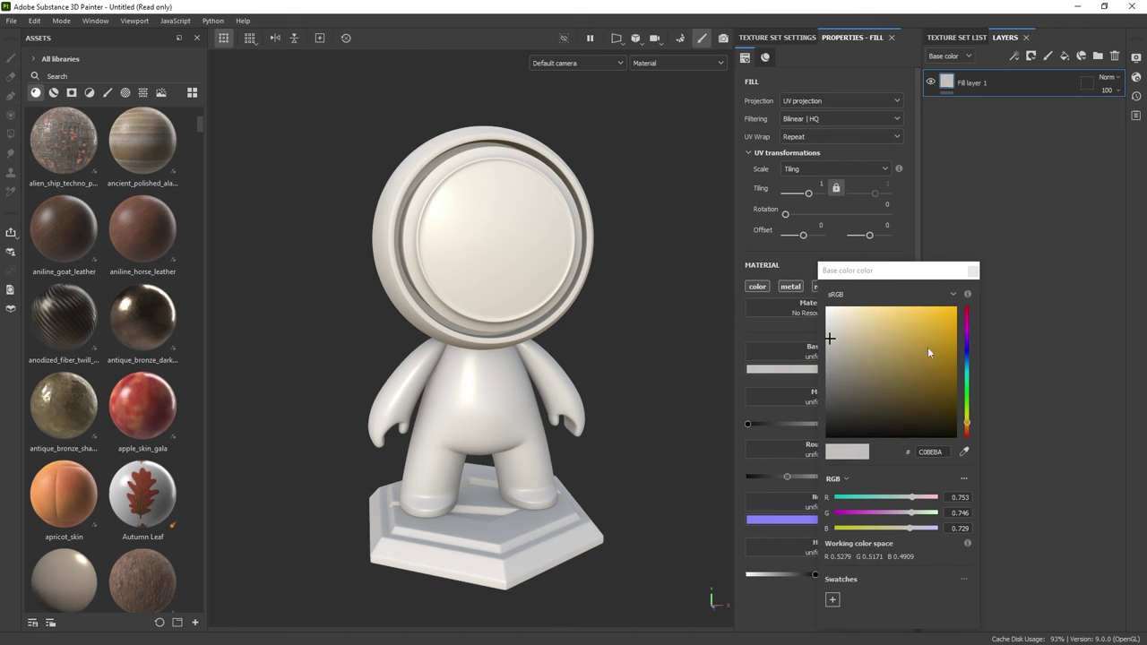
left_click(893, 256)
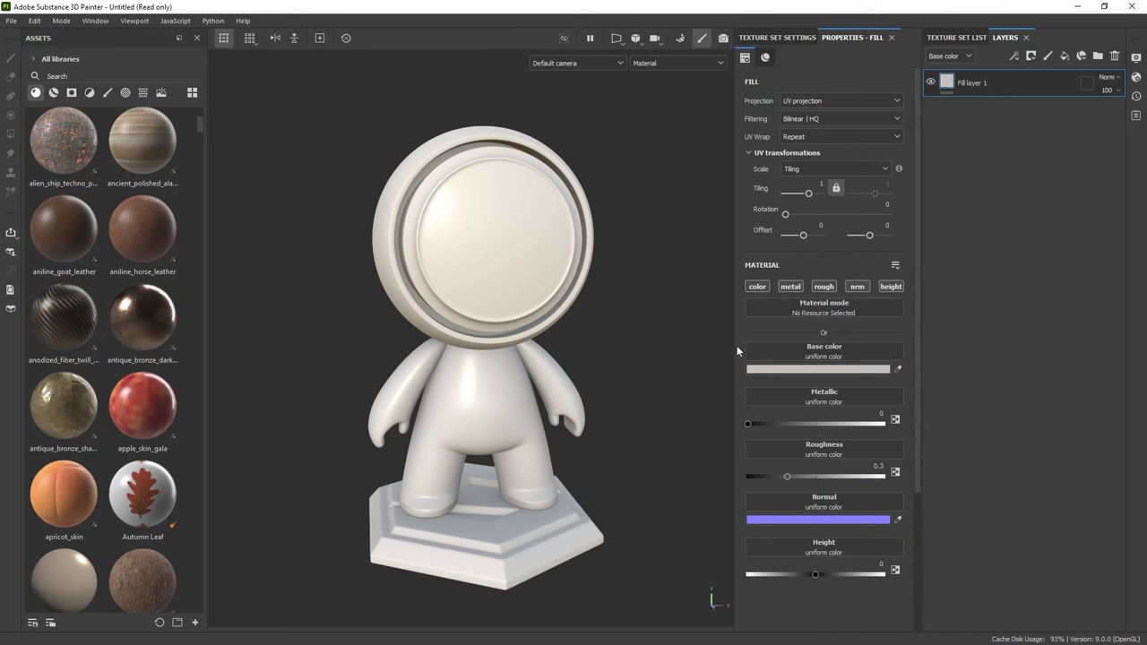
Rename the fill layer as BASE.
double_click(977, 83)
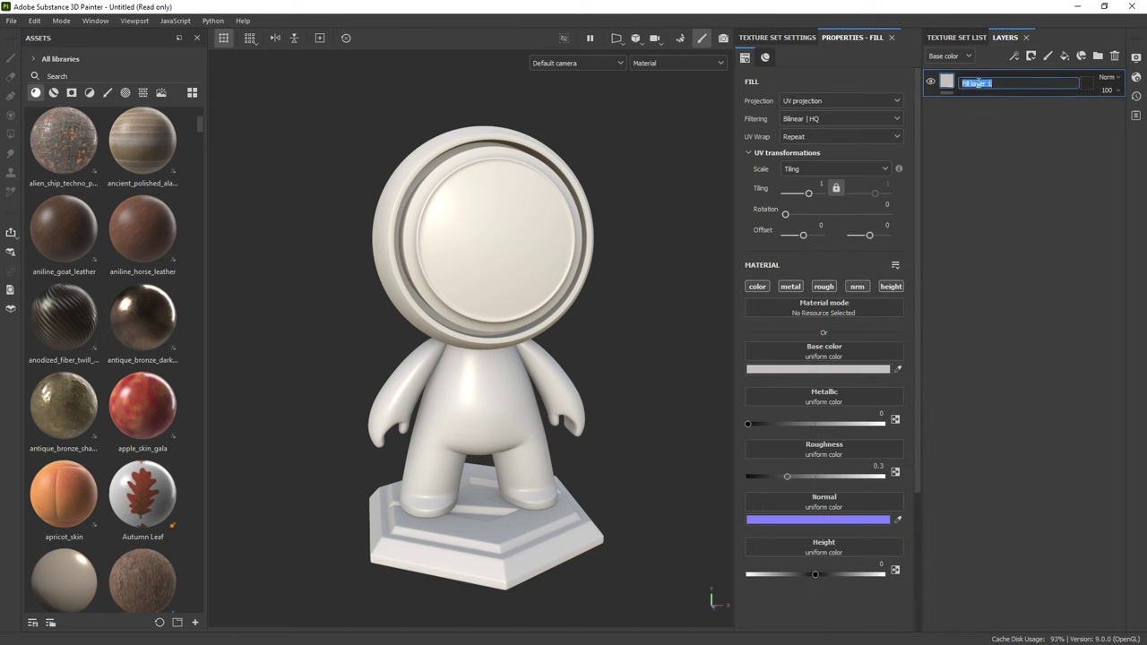
type("BASE")
key("Return")
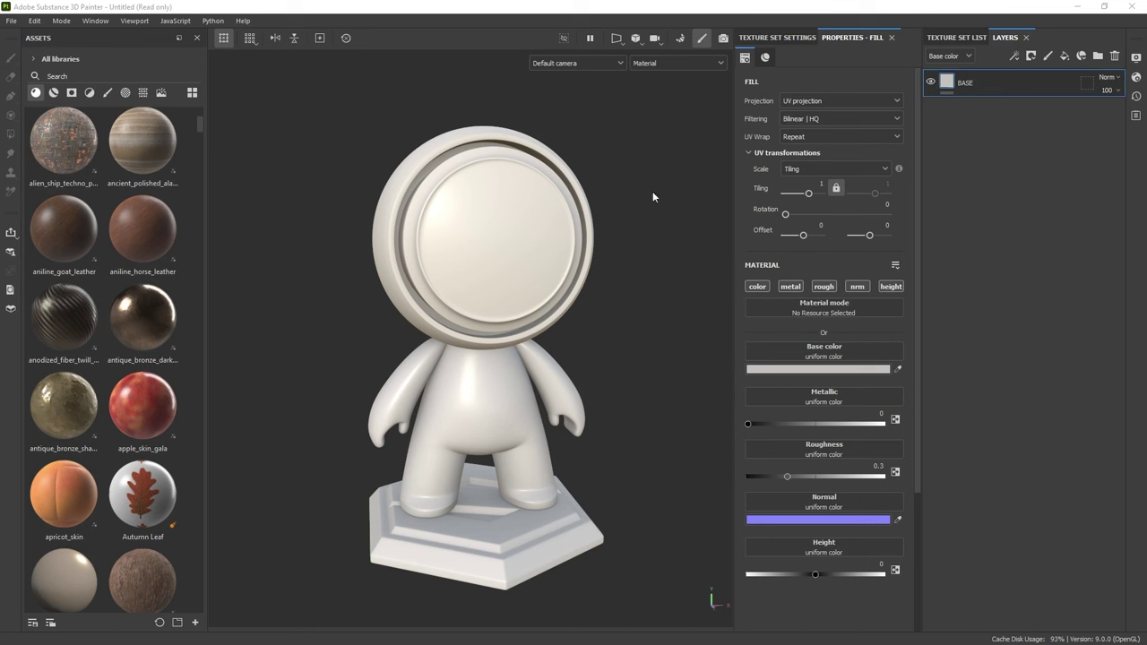
Add a Scattering channel to the texture set and enable it in the BASE layer's material.
left_click(773, 39)
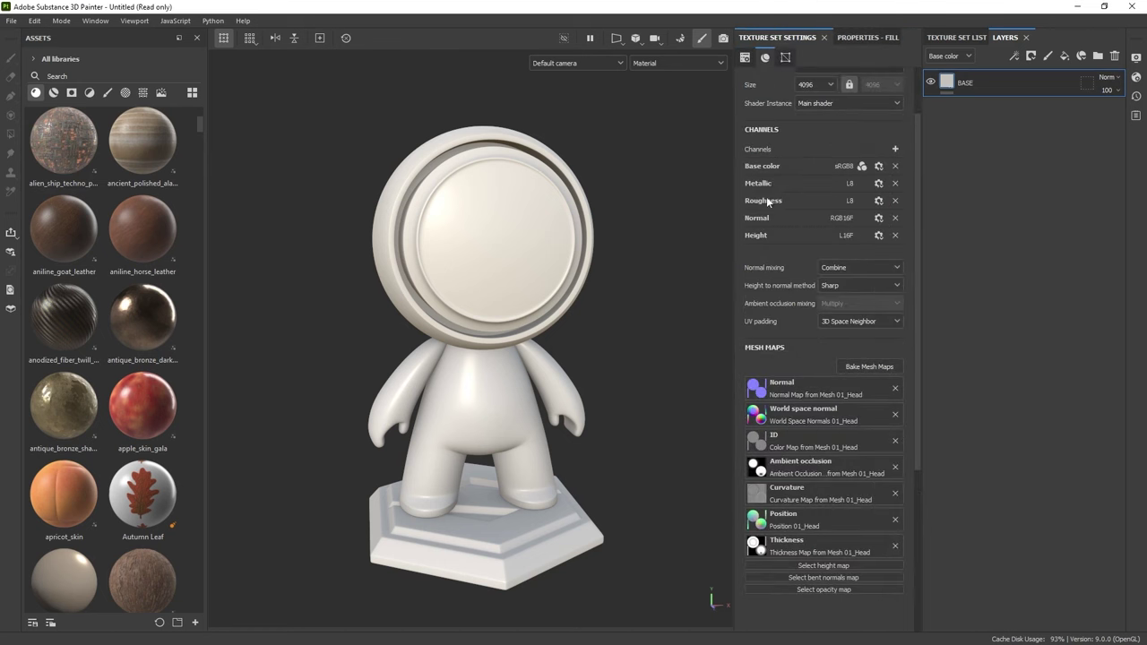
left_click(895, 150)
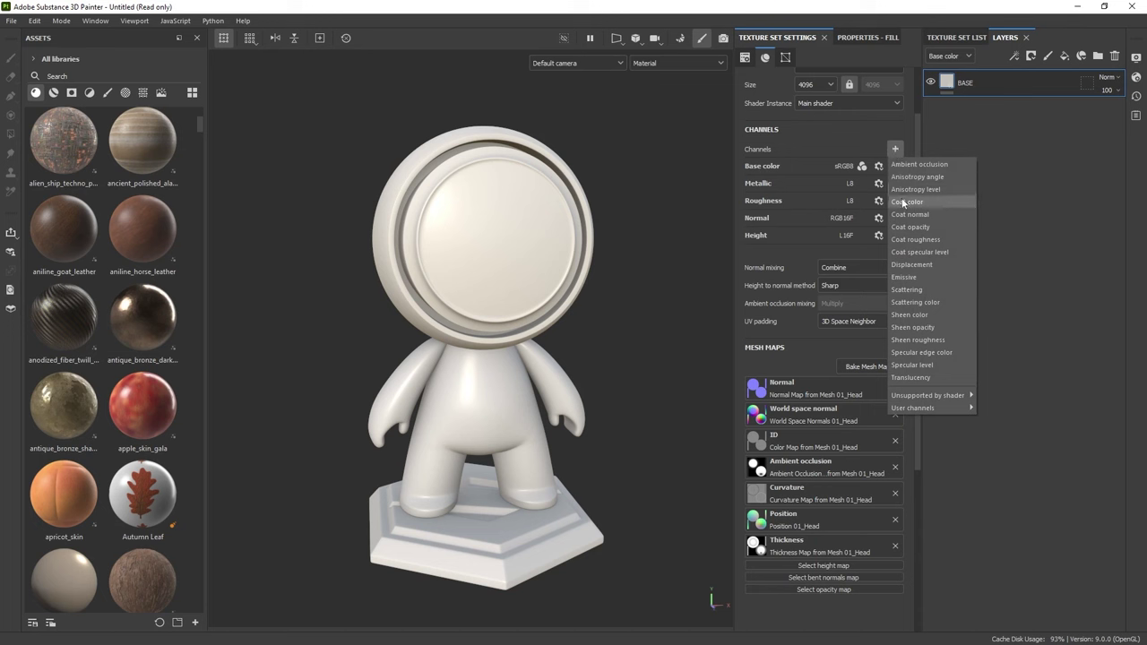
left_click(914, 291)
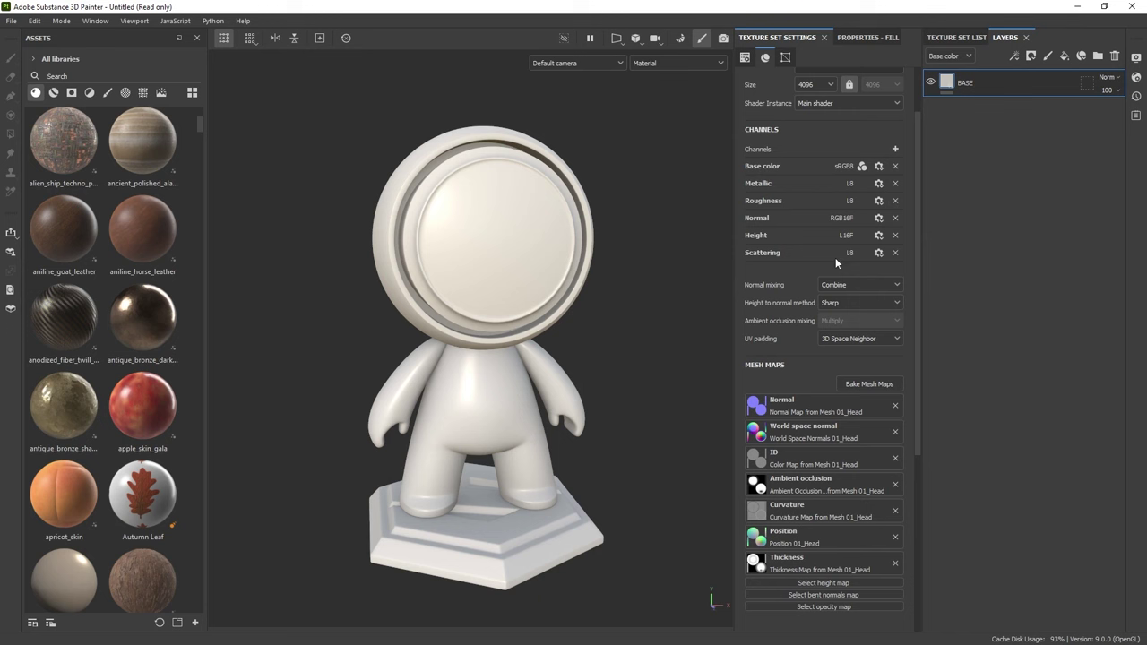
left_click(862, 38)
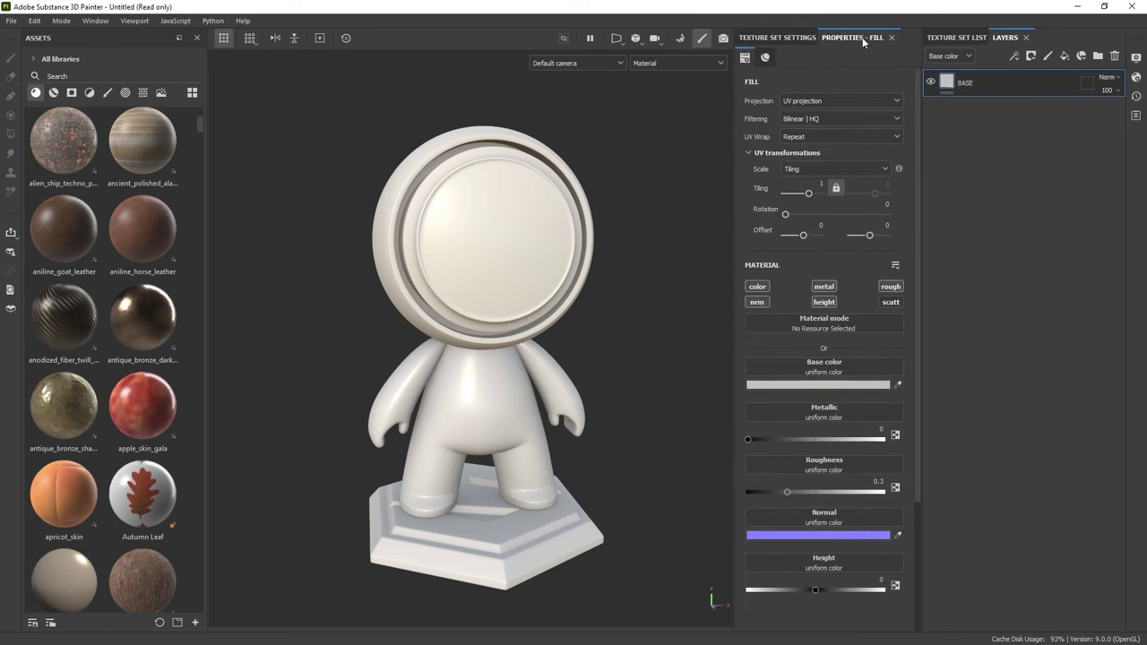
left_click(891, 303)
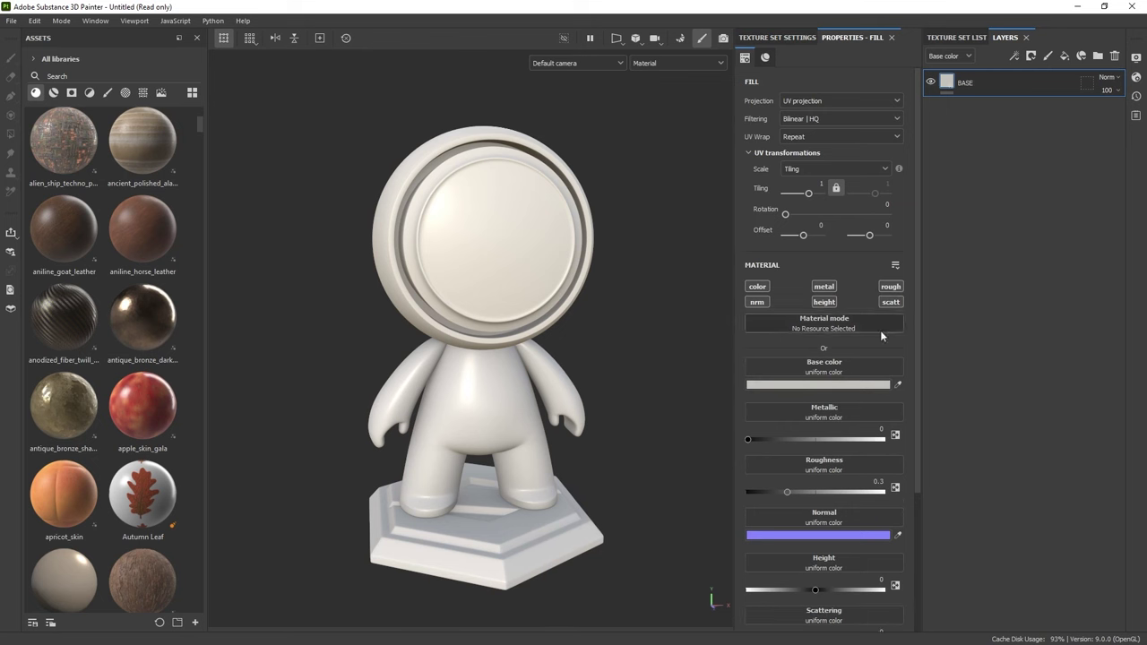
Raise the BASE layer's Scattering to 0.7725 and check its effect on the head.
scroll(879, 391, "down", 2)
scroll(878, 392, "down", 1)
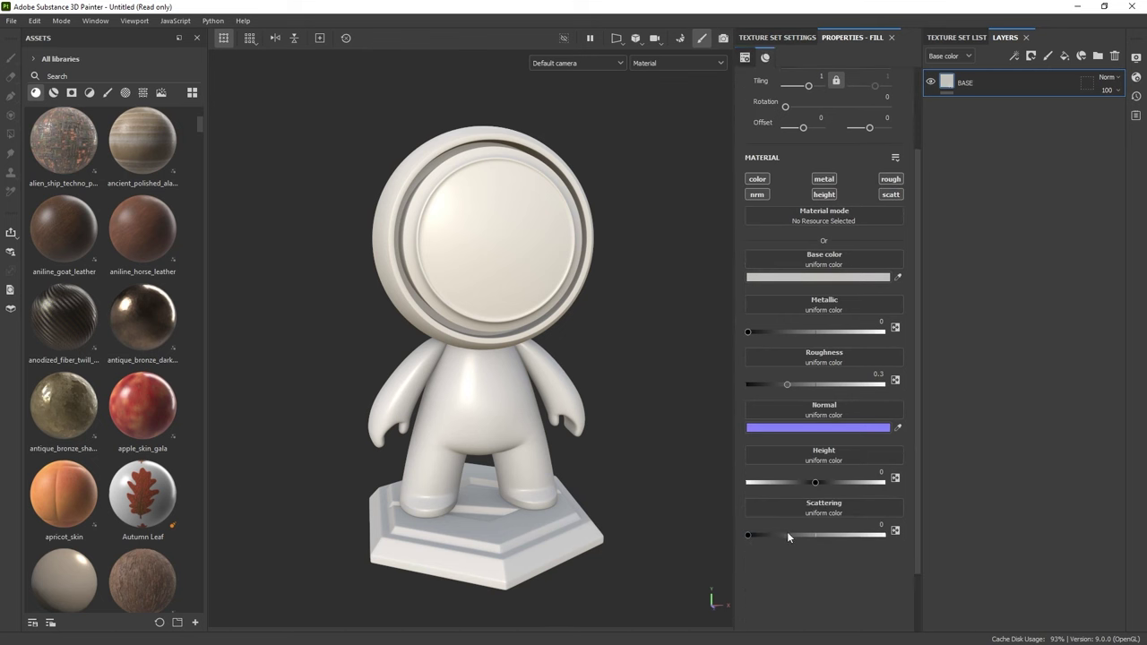
left_click_drag(749, 535, 853, 535)
scroll(472, 164, "up", 2)
scroll(472, 163, "up", 1)
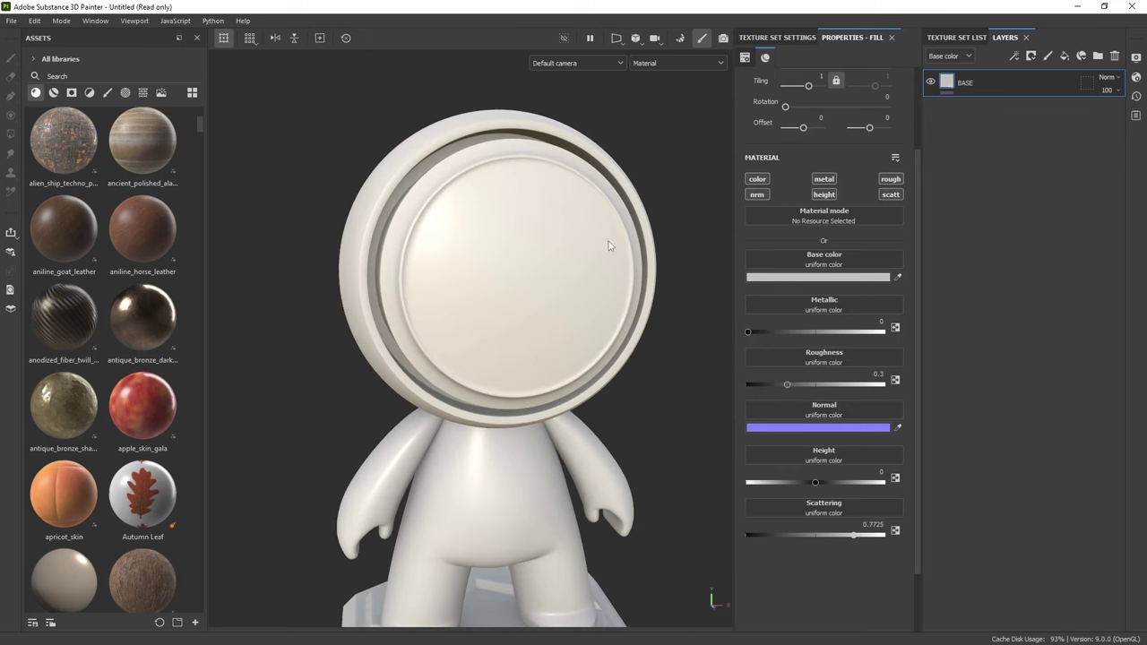
scroll(568, 227, "up", 1)
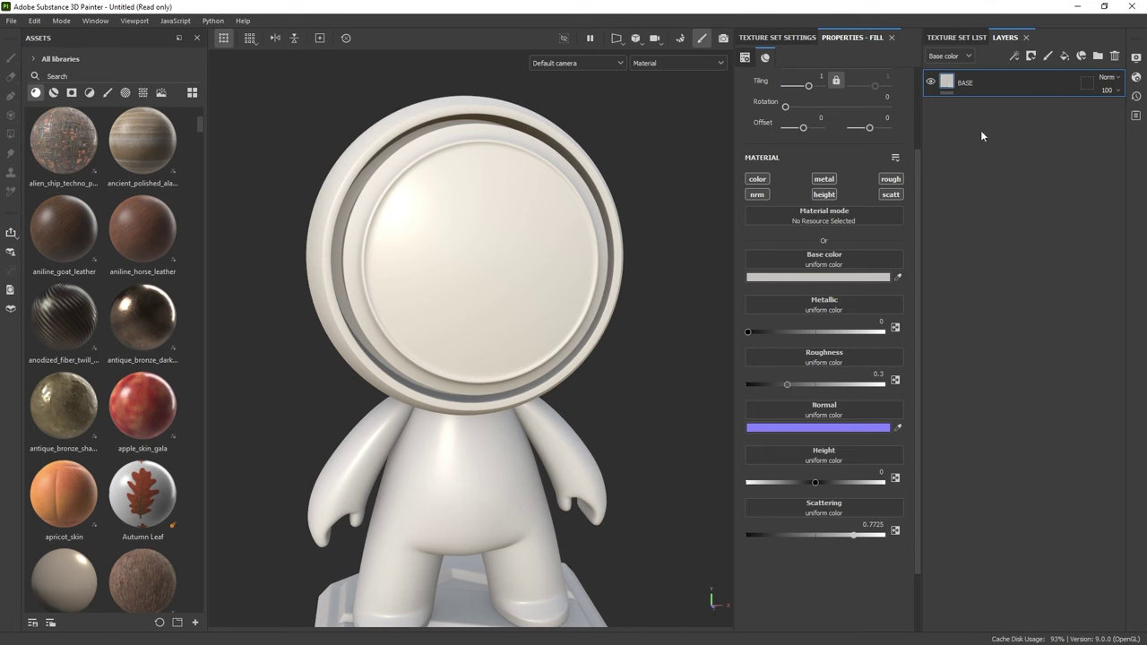
Widen the display settings and activate Subsurface Scattering for the viewport.
left_click(1135, 57)
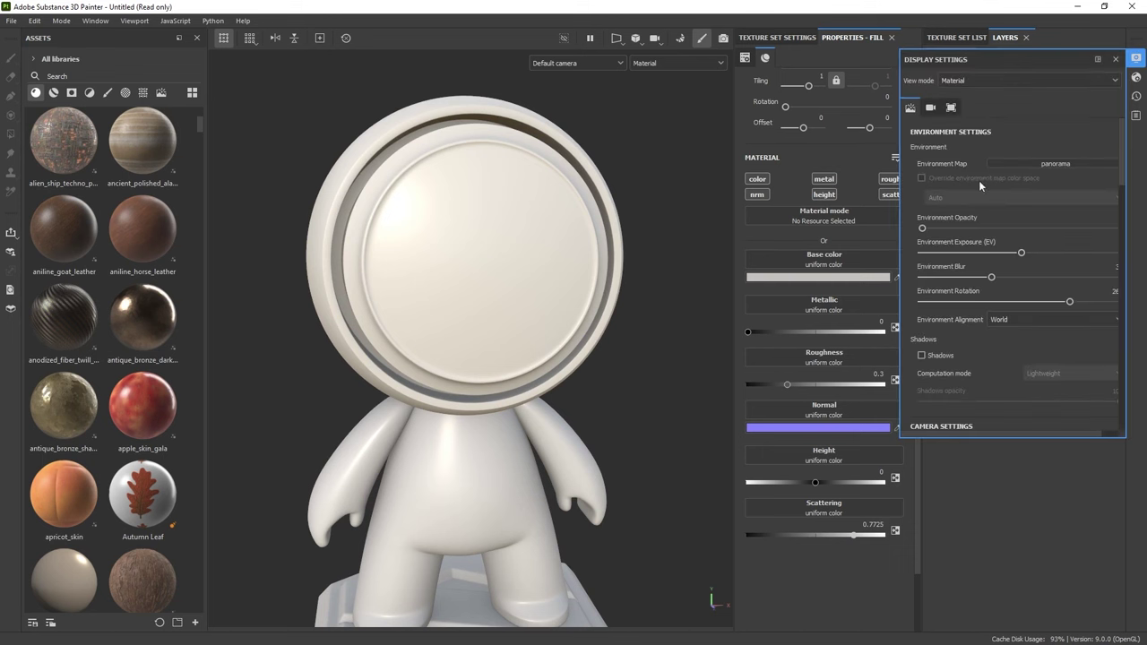
scroll(980, 186, "down", 10)
scroll(979, 184, "down", 3)
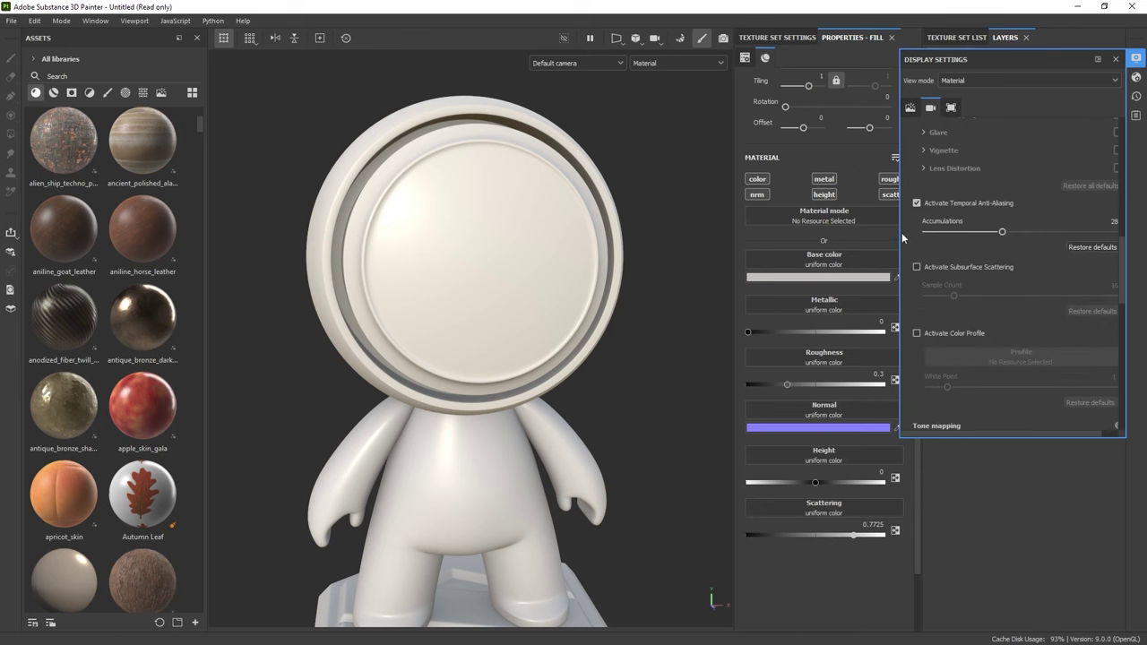
left_click_drag(901, 232, 795, 236)
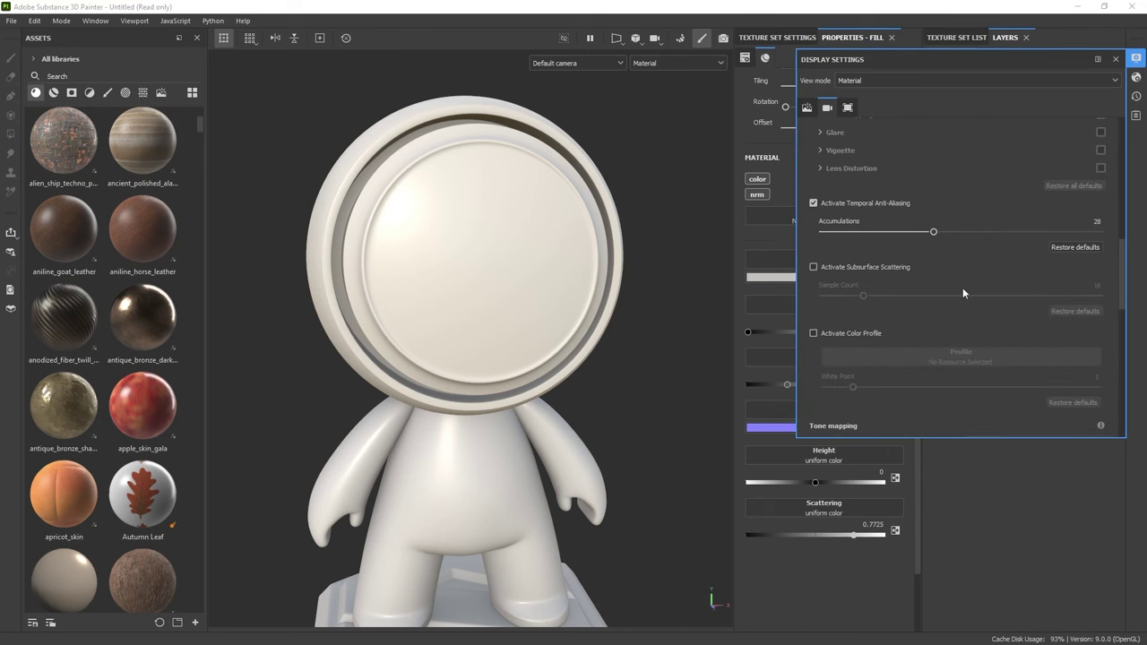
left_click(813, 266)
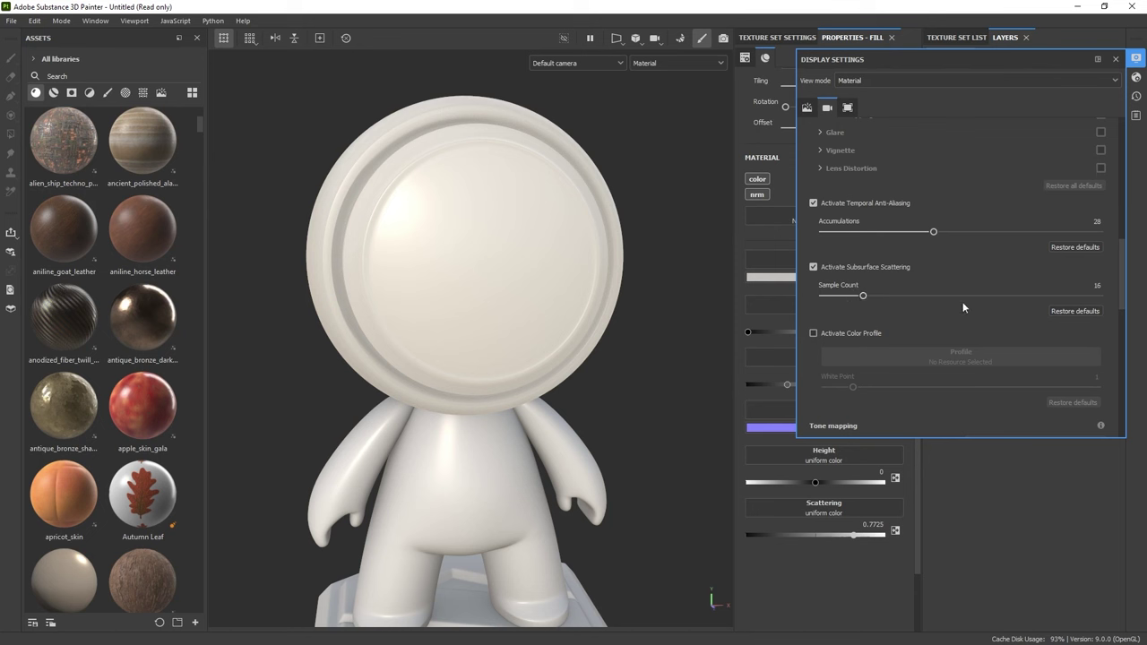
Set the Subsurface Scattering sample count to 32 and close the display settings.
left_click_drag(864, 297, 907, 298)
left_click(1097, 285)
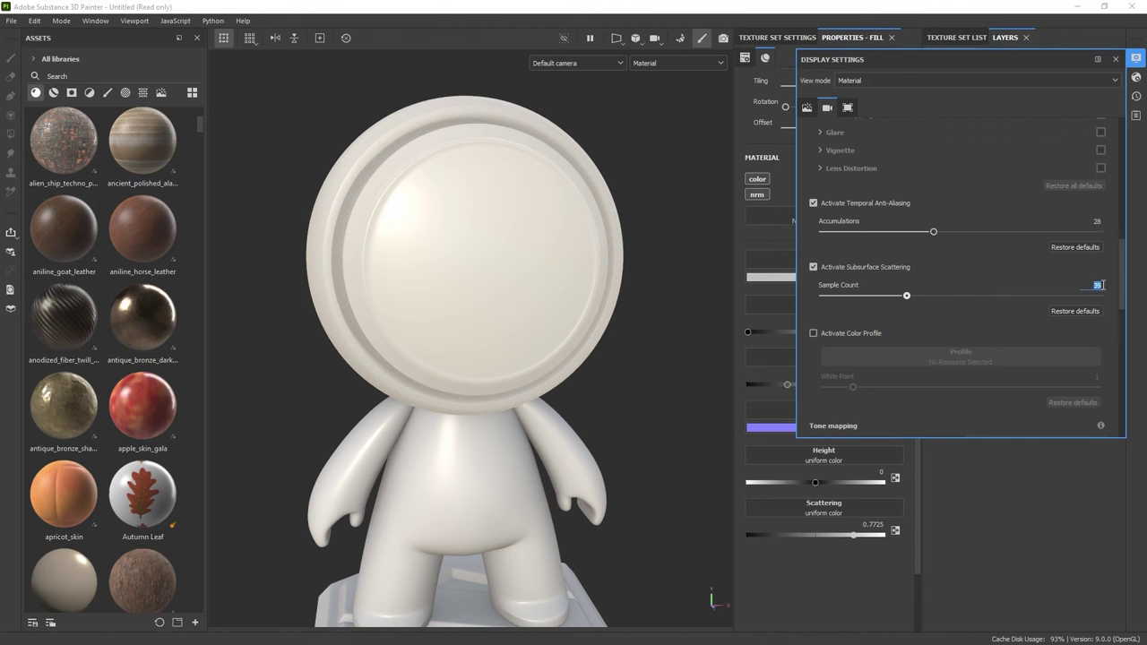
type("32")
key("Return")
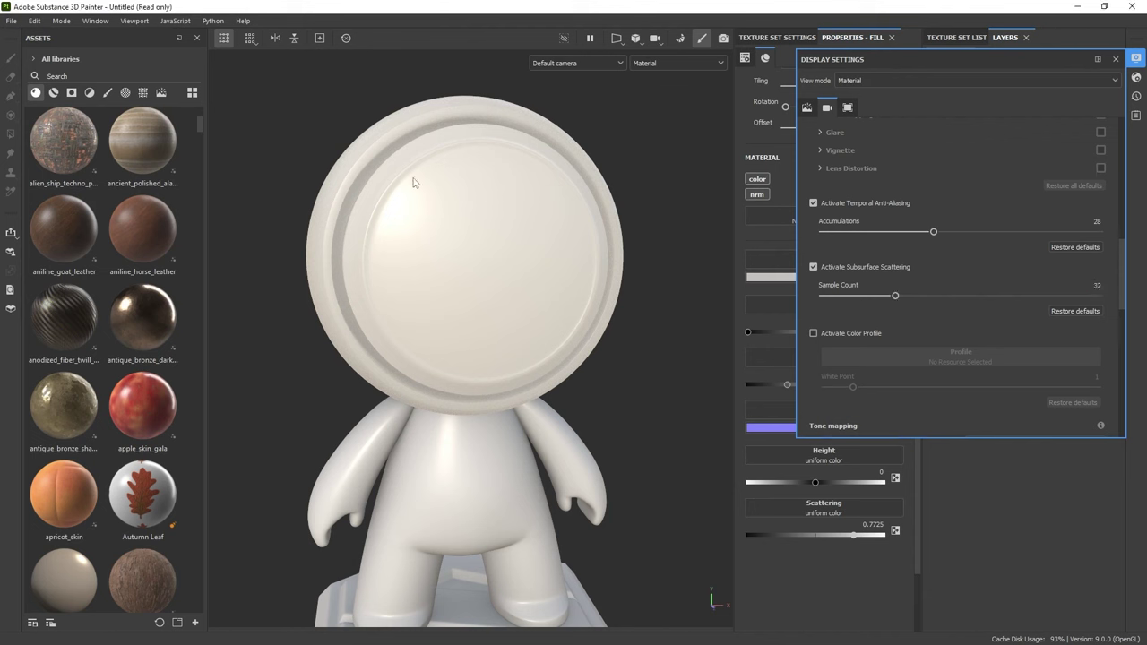
left_click(1116, 60)
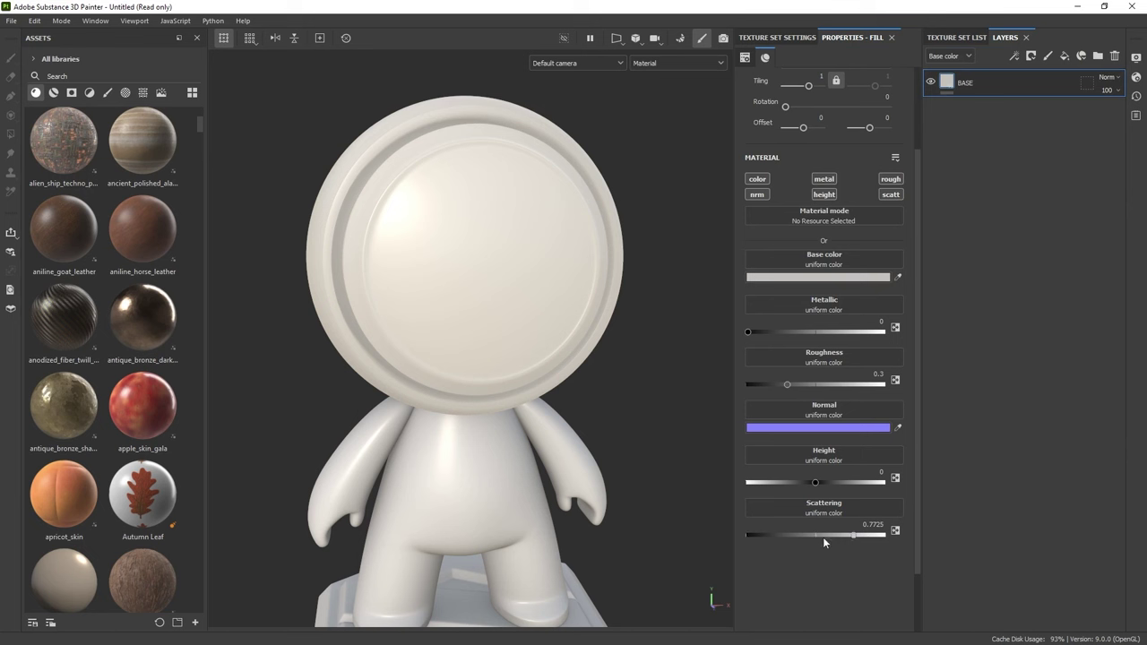
Set the BASE layer's Scattering value to 0.3.
mouse_move(850, 533)
left_mouse_down()
mouse_move(750, 530)
mouse_move(875, 535)
mouse_move(747, 528)
mouse_move(775, 531)
left_mouse_up()
left_click(874, 525)
type("0.3")
key("Return")
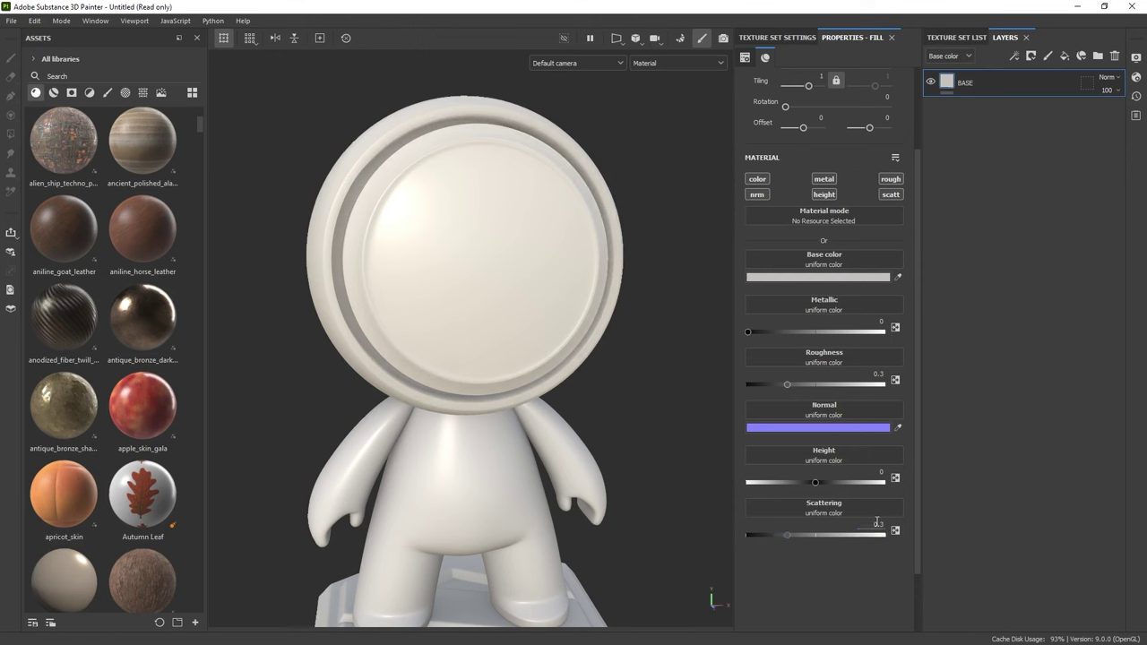
Add a fill to the THICKNESS layer's mask and assign the 01_Head mesh's Thickness Map as its grayscale.
left_click_drag(618, 520, 557, 551, "alt")
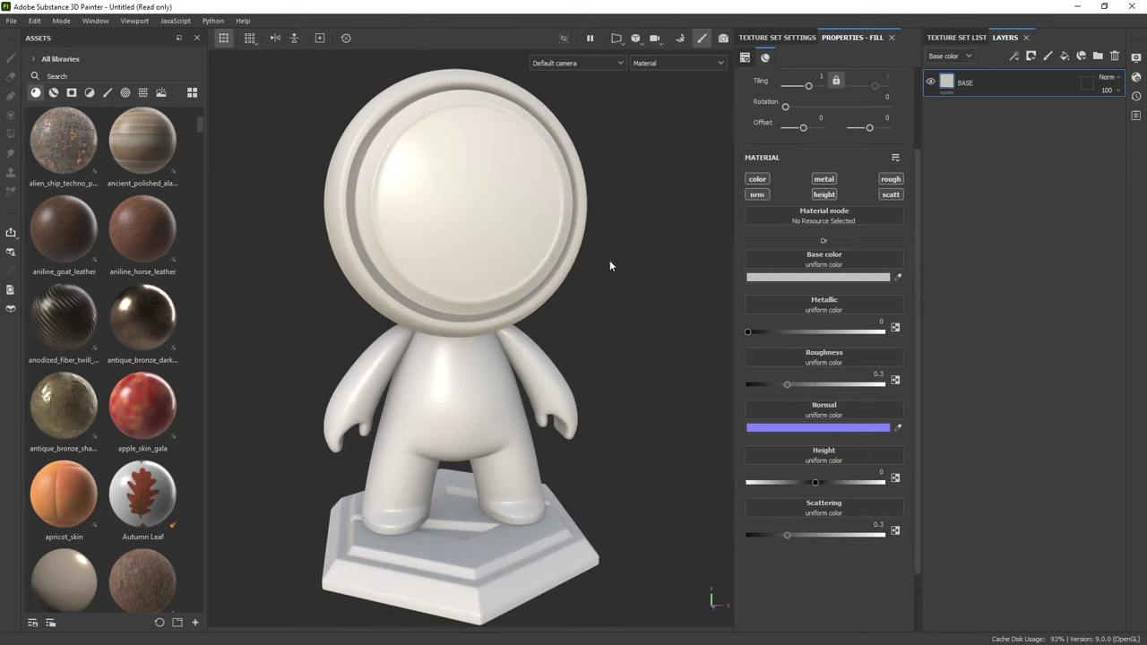
middle_click_drag(494, 149, 496, 213)
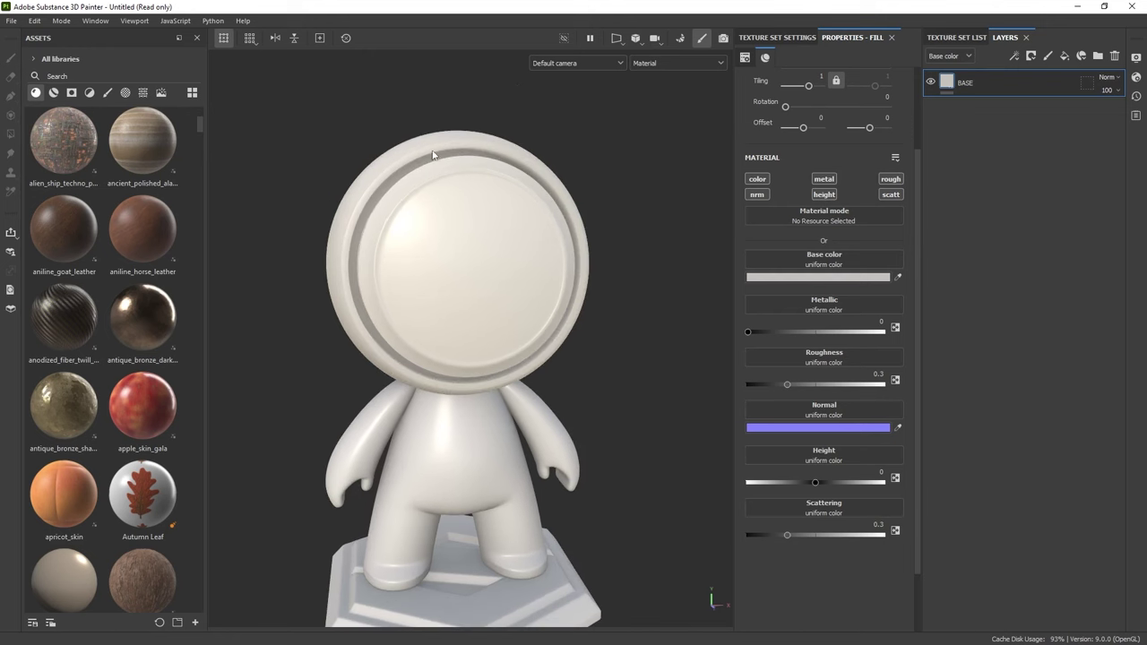
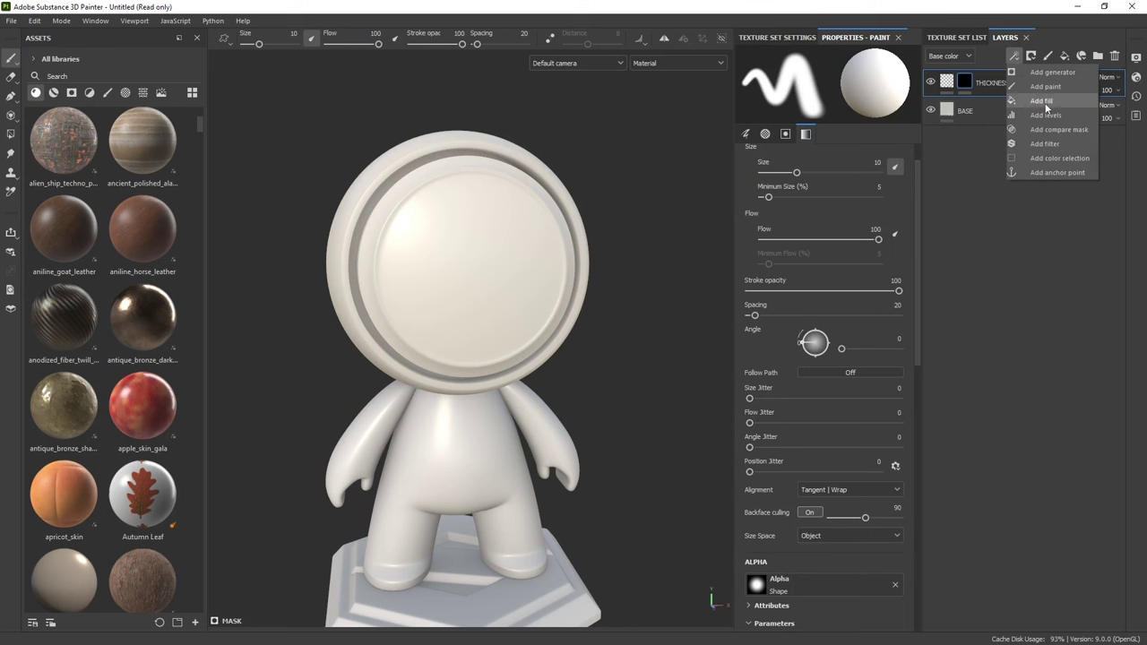
left_click(1042, 101)
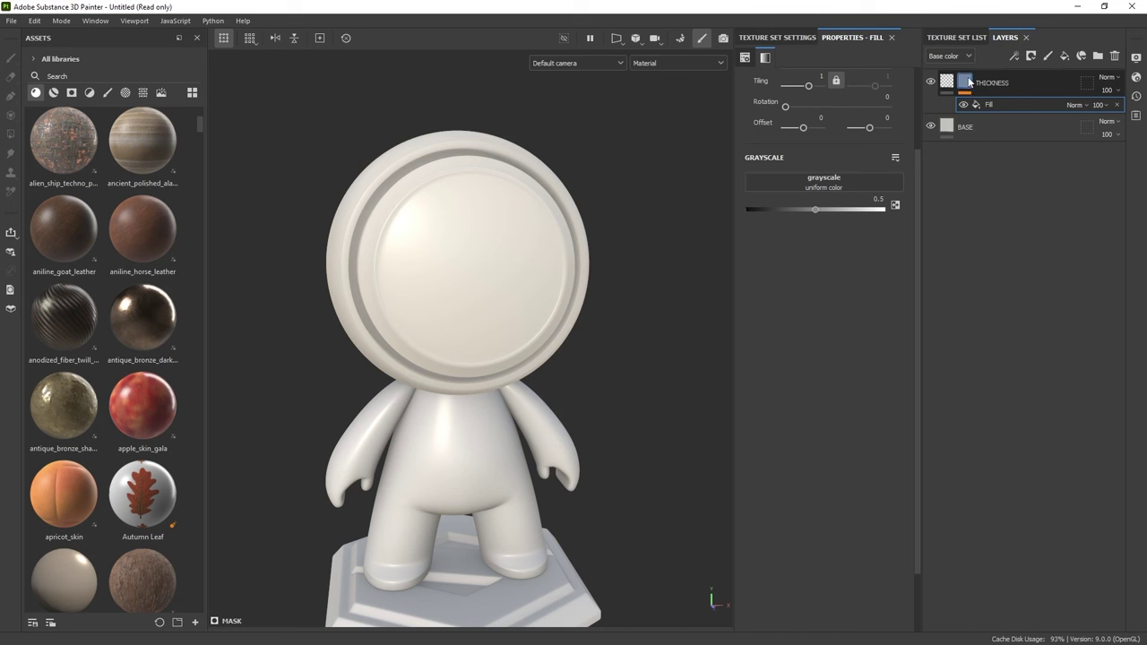
mouse_move(771, 210)
left_mouse_down()
mouse_move(790, 209)
mouse_move(789, 220)
mouse_move(822, 211)
mouse_move(759, 209)
mouse_move(813, 218)
left_mouse_up()
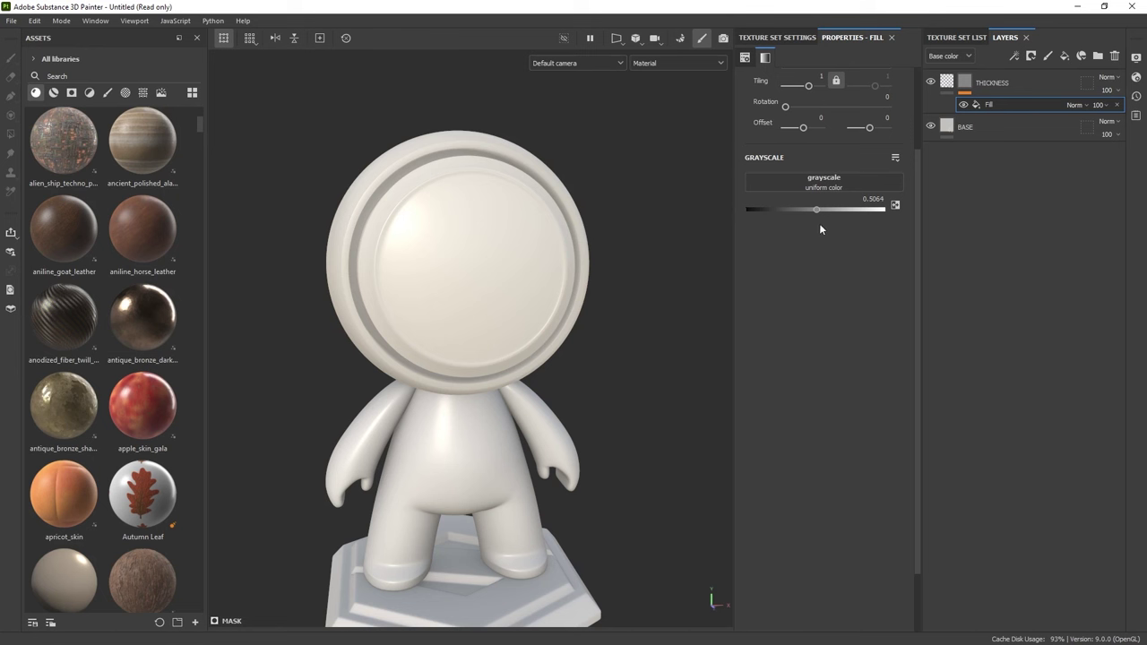
left_click(813, 184)
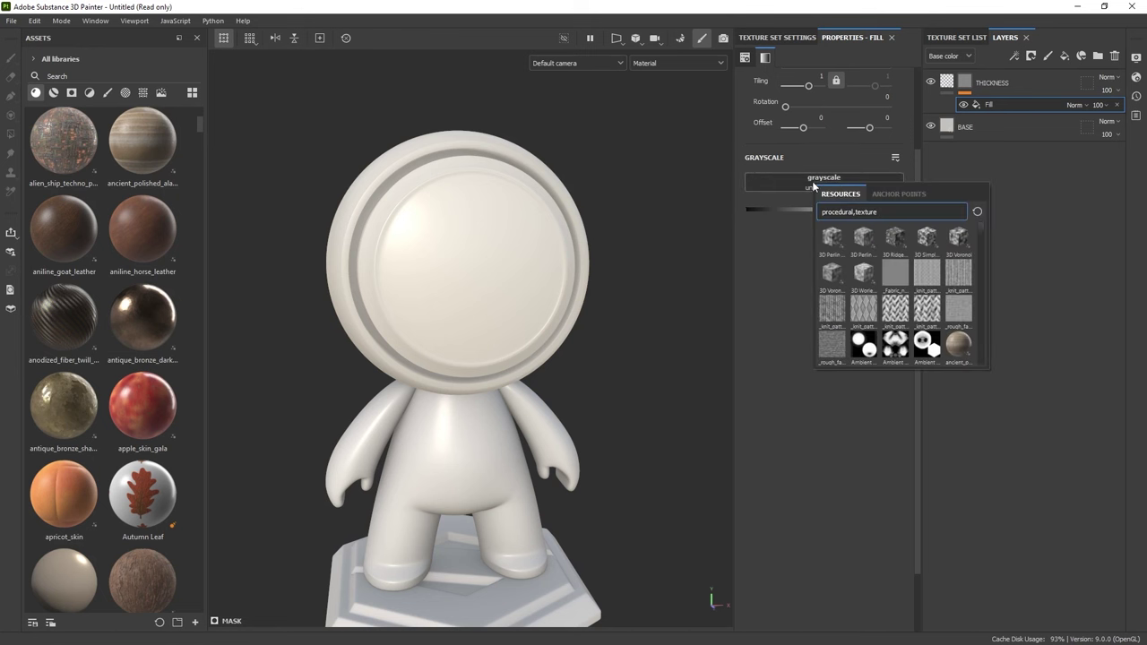
mouse_move(863, 244)
type("thick")
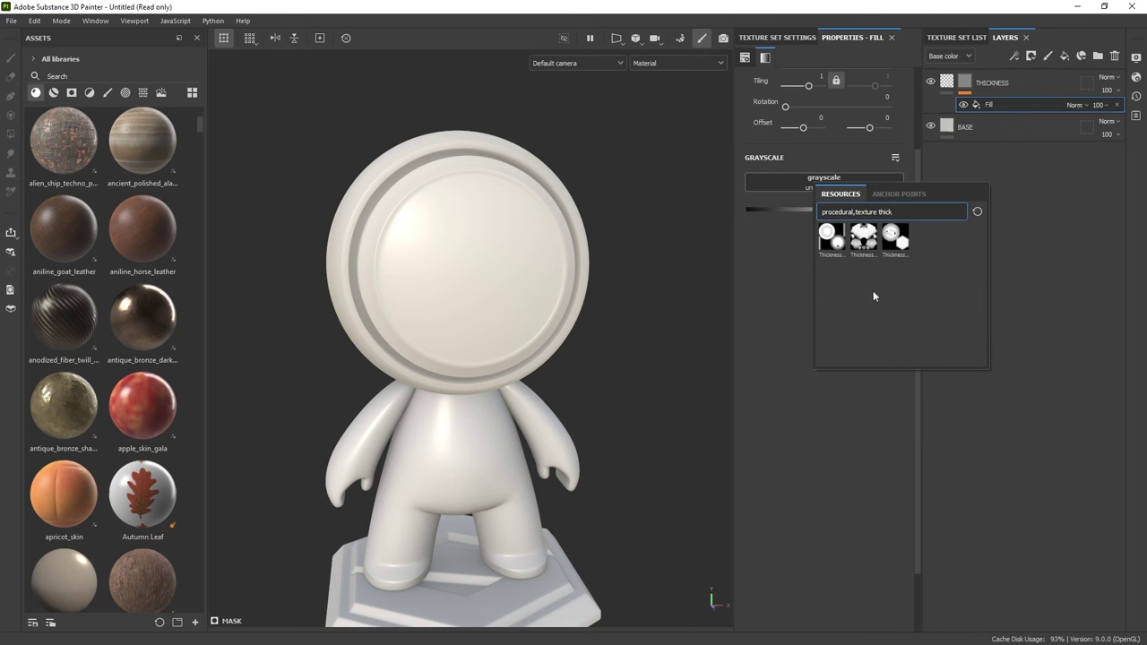
left_click(832, 239)
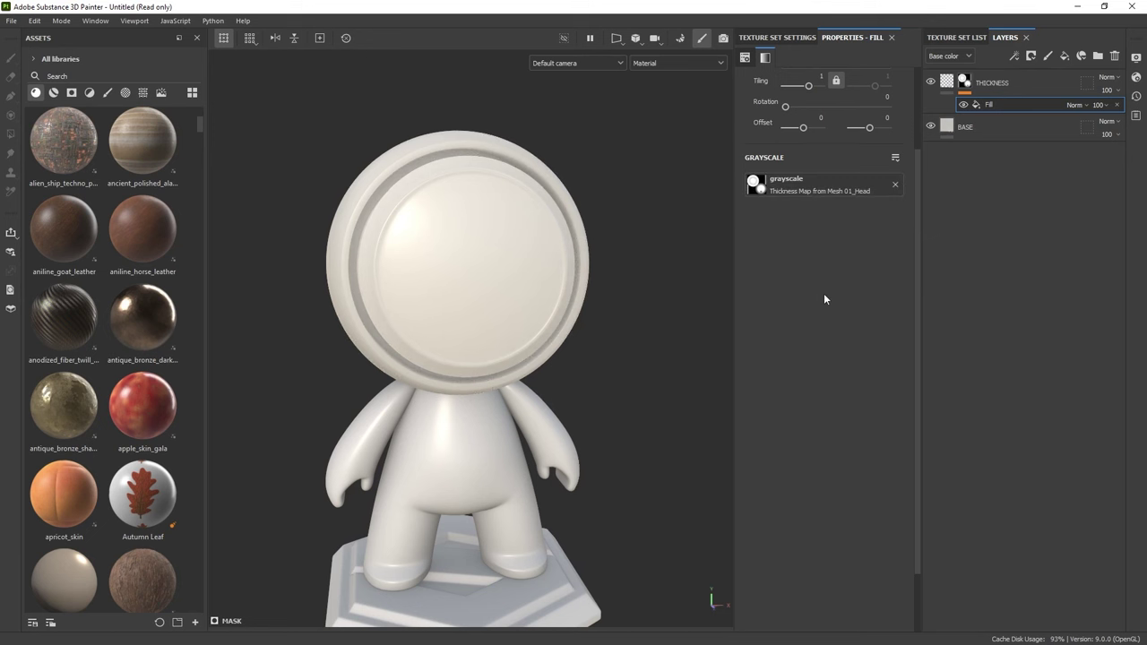
Add a Levels effect above the fill in the THICKNESS layer's mask and invert it.
left_click_drag(699, 190, 442, 153, "alt")
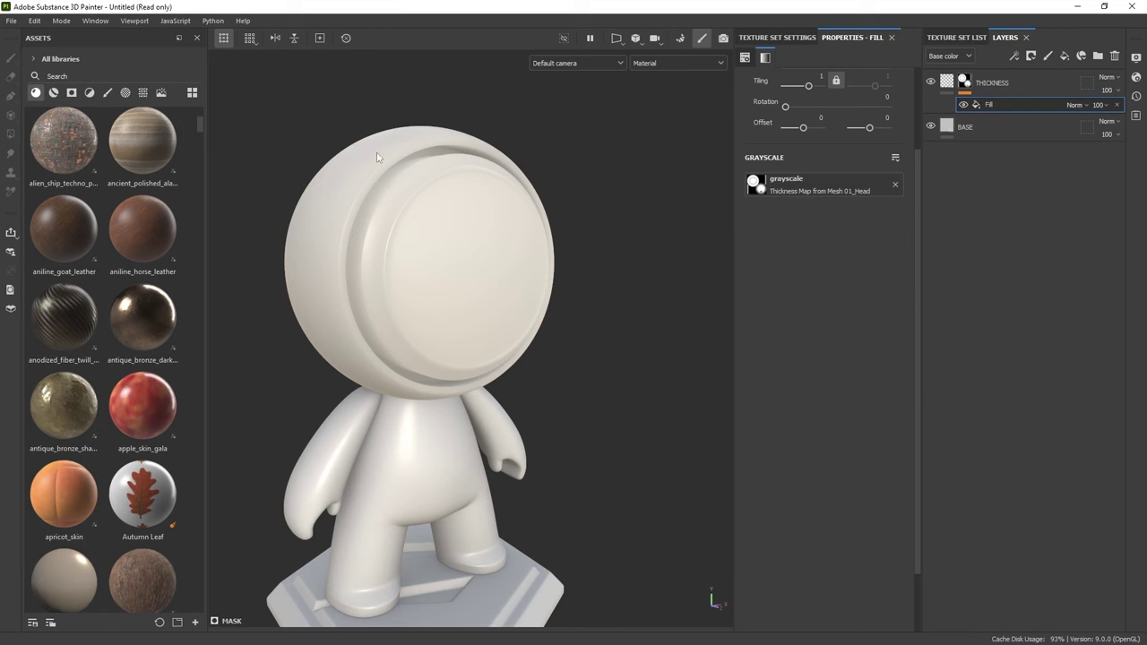
scroll(422, 187, "up", 5)
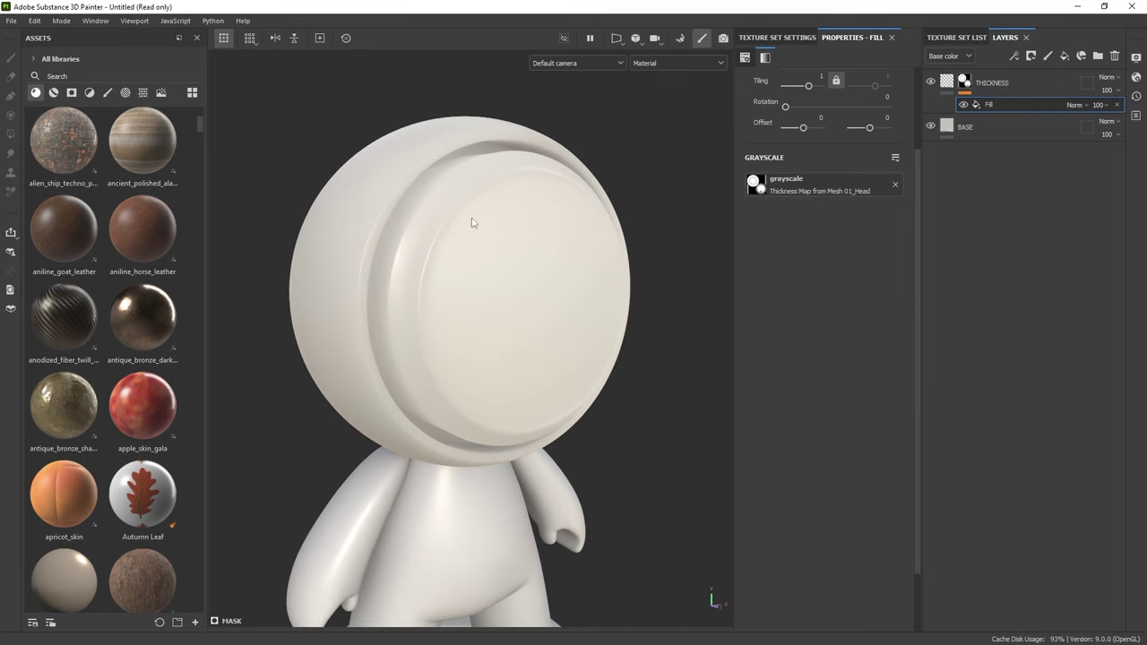
scroll(806, 179, "up", 1)
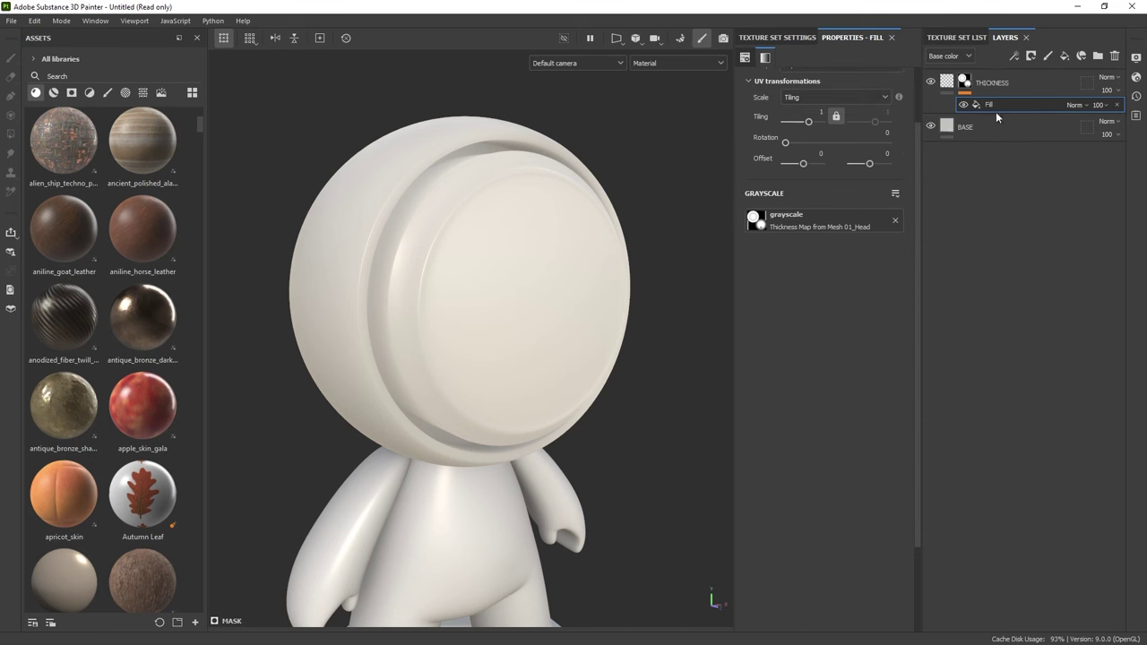
left_click(1013, 57)
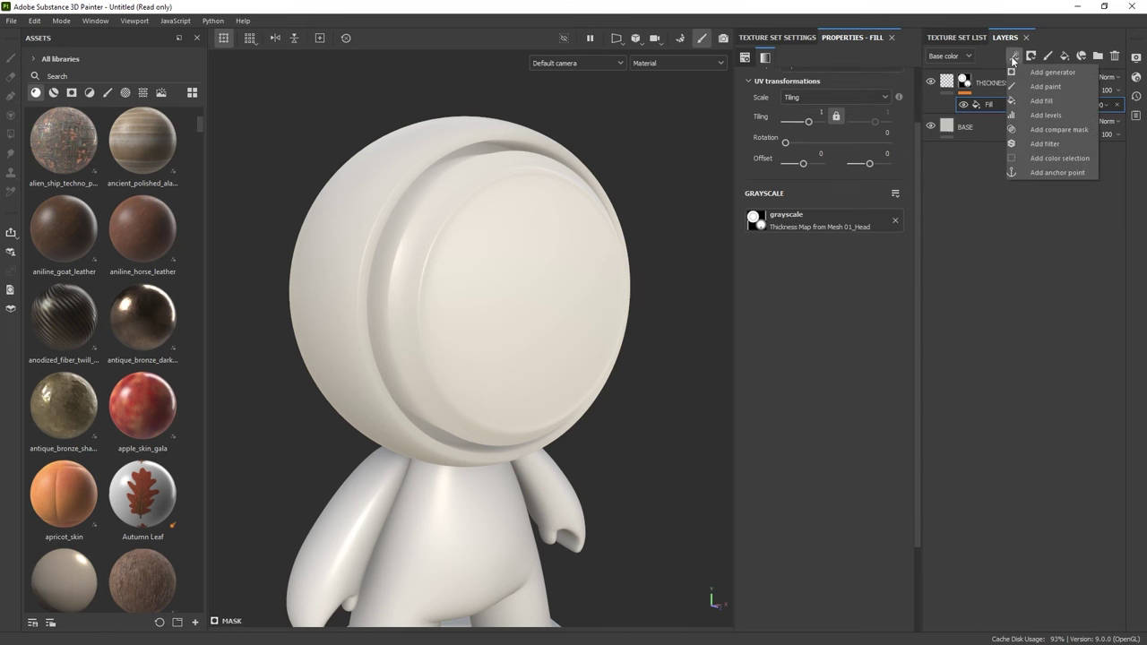
left_click(1042, 116)
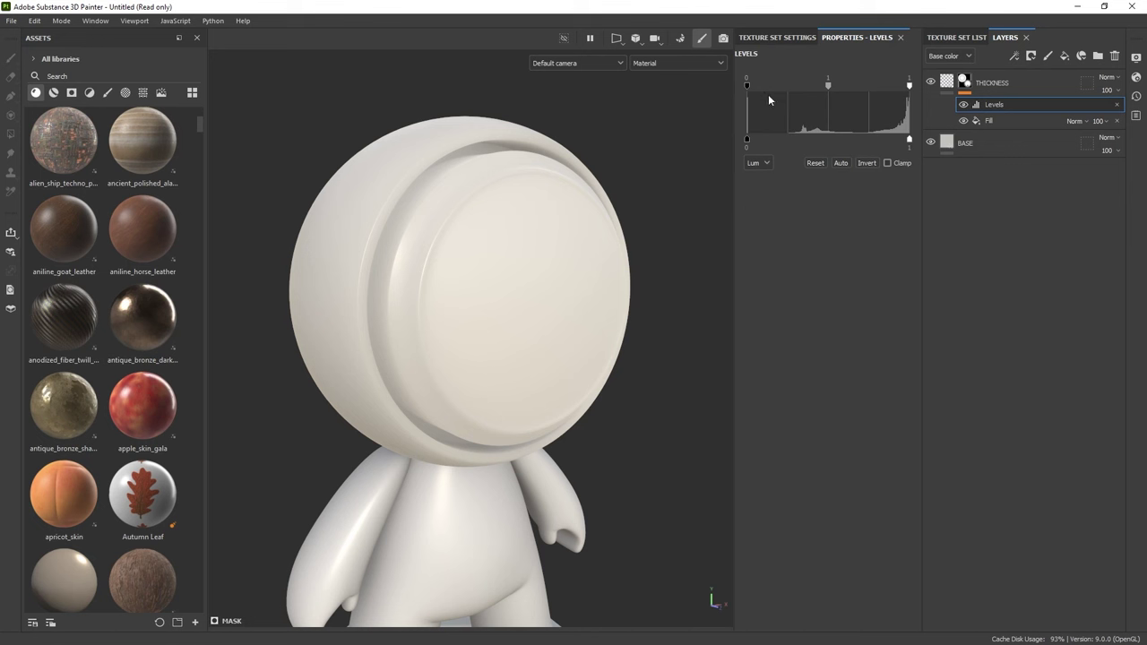
left_click(867, 162)
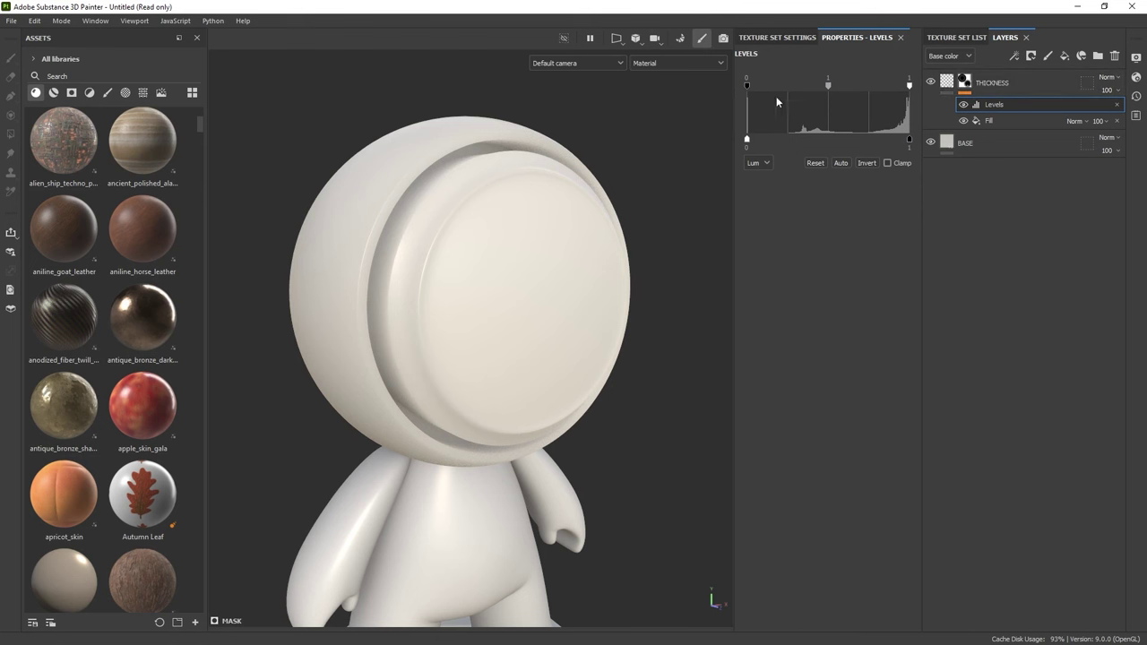
View the THICKNESS mask alone and set its Levels input to black 0.276, midtone 2.117 and white 0.967.
mouse_move(748, 84)
left_mouse_down()
mouse_move(857, 90)
mouse_move(760, 91)
left_mouse_up()
mouse_move(910, 85)
left_mouse_down()
mouse_move(840, 86)
mouse_move(879, 93)
left_mouse_up()
left_click(965, 82, "alt")
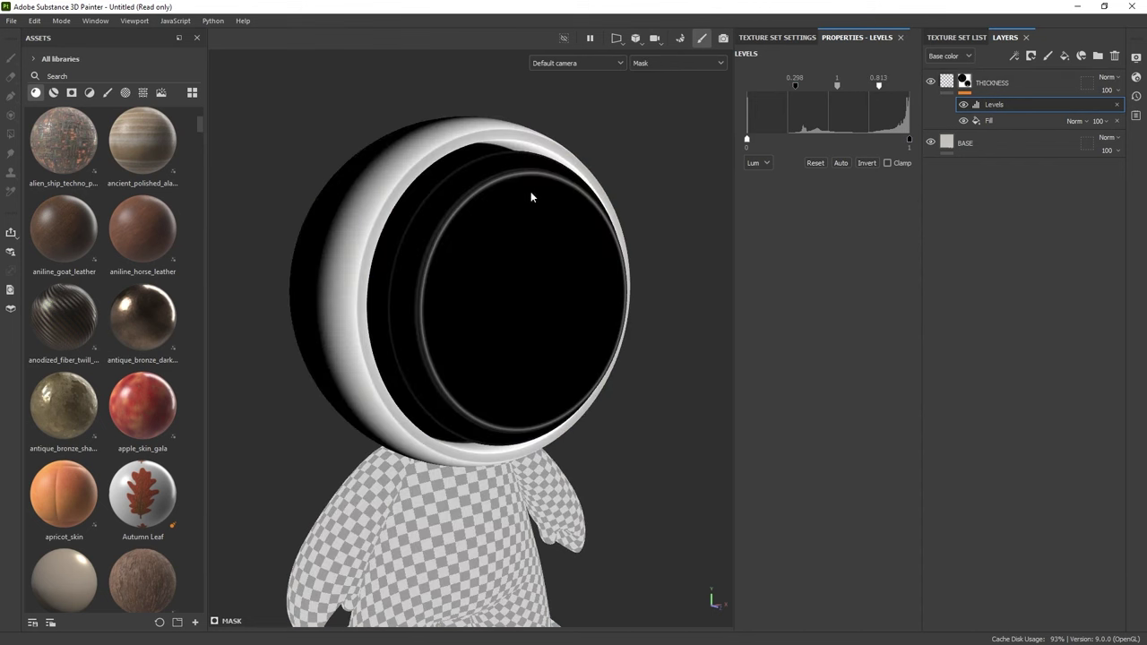
left_click_drag(531, 197, 504, 200, "alt")
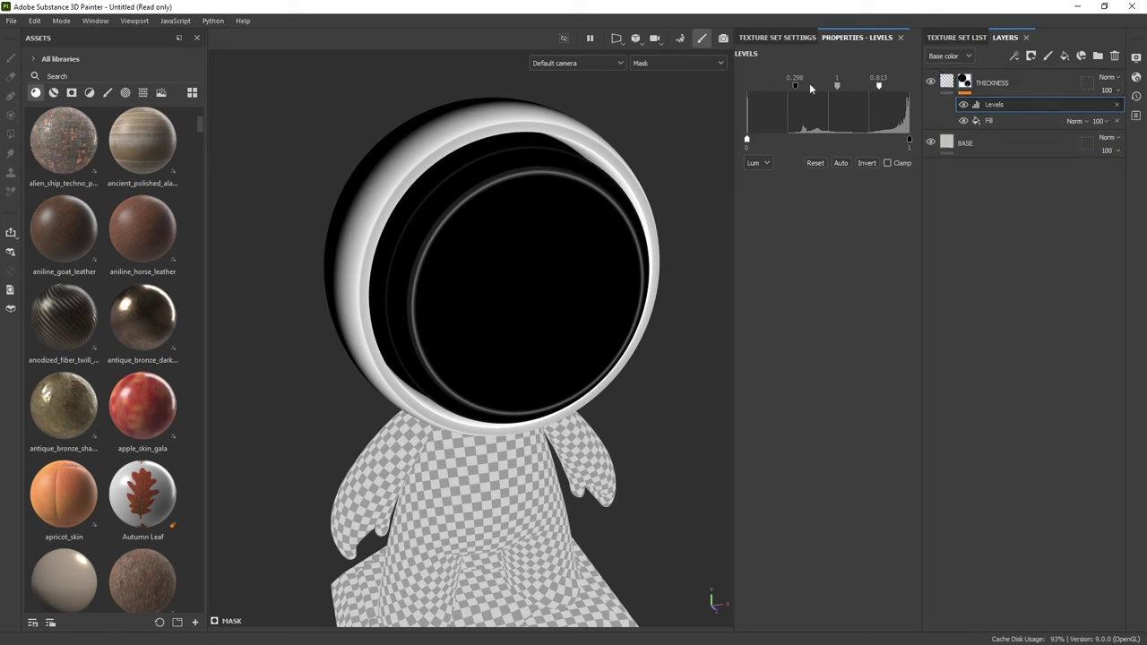
mouse_move(794, 85)
left_mouse_down()
mouse_move(754, 87)
mouse_move(794, 85)
mouse_move(782, 86)
left_mouse_up()
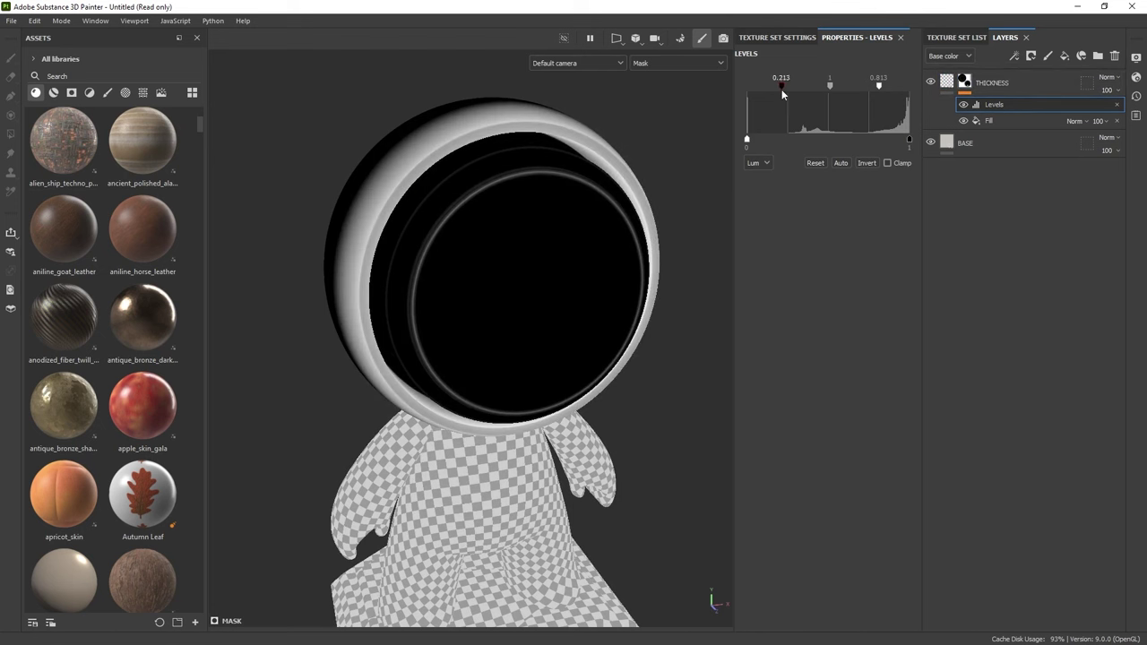
left_click_drag(440, 136, 506, 152, "alt")
mouse_move(879, 87)
left_mouse_down()
mouse_move(853, 86)
mouse_move(904, 89)
mouse_move(788, 84)
mouse_move(851, 84)
left_mouse_up()
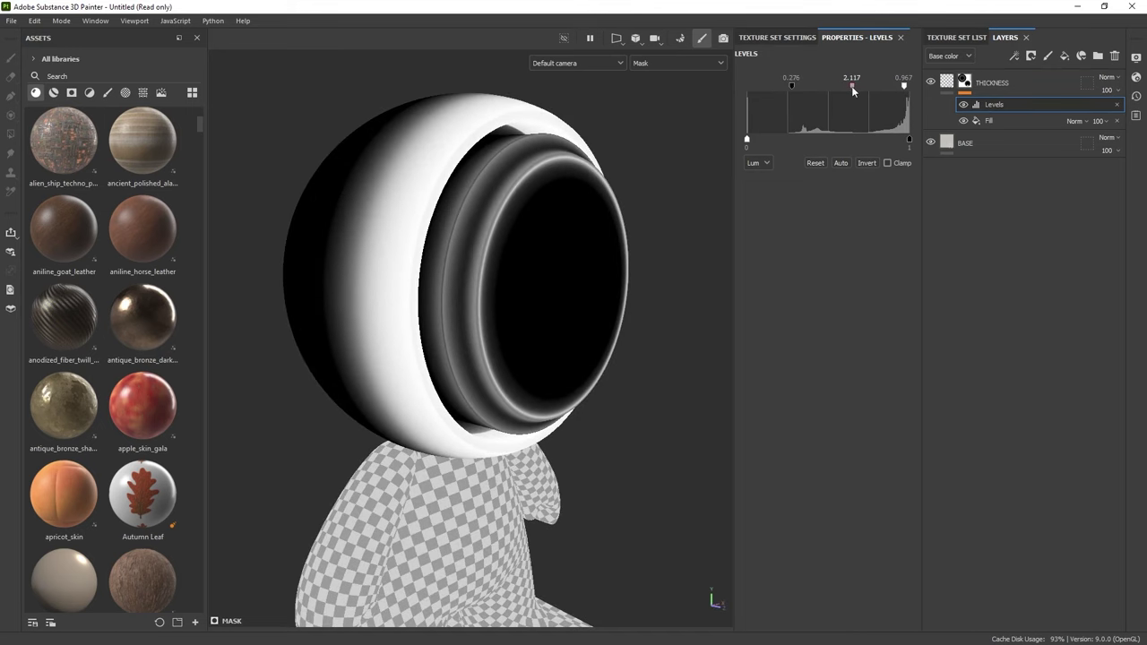
Set the THICKNESS layer's Scattering to 0.2060 and check the material on the head.
left_click(952, 92)
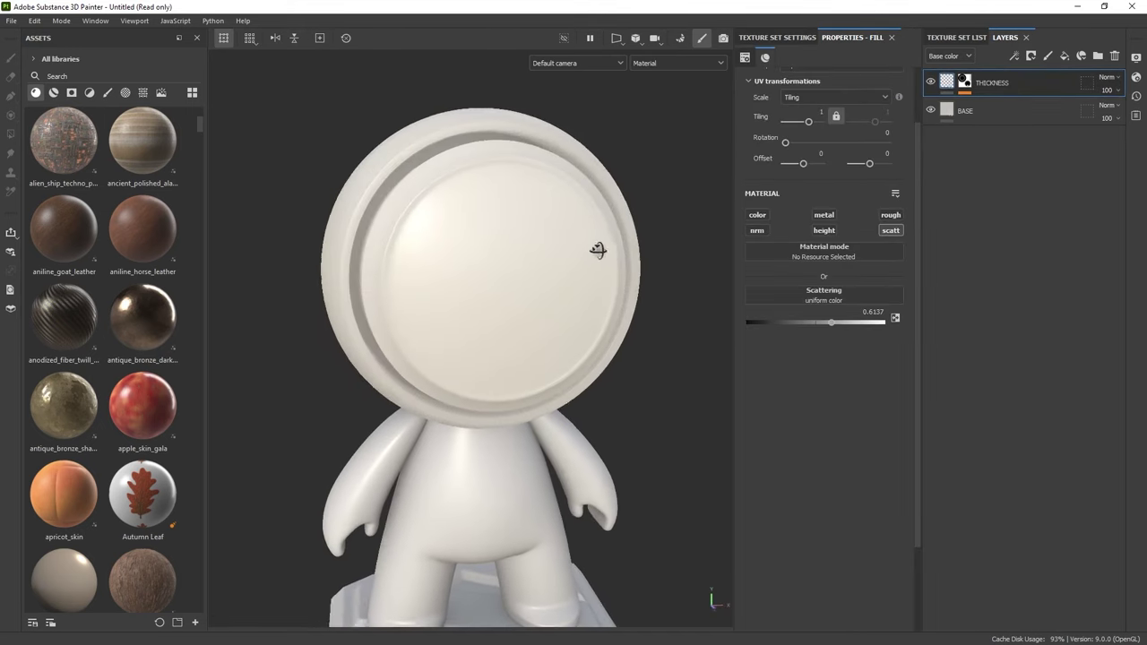
mouse_move(784, 324)
left_mouse_down()
mouse_move(822, 323)
mouse_move(739, 323)
mouse_move(774, 322)
left_mouse_up()
left_click_drag(611, 316, 708, 307, "alt")
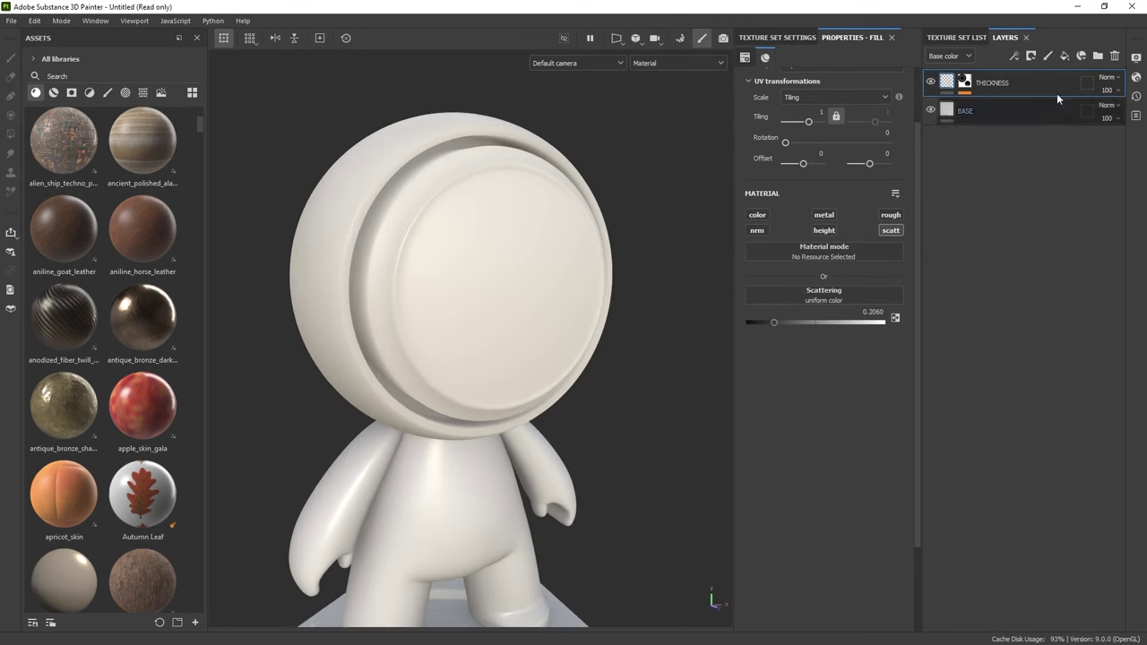
Add a fill layer above THICKNESS with grey base color 76776F and only its color channel active.
left_click(1065, 55)
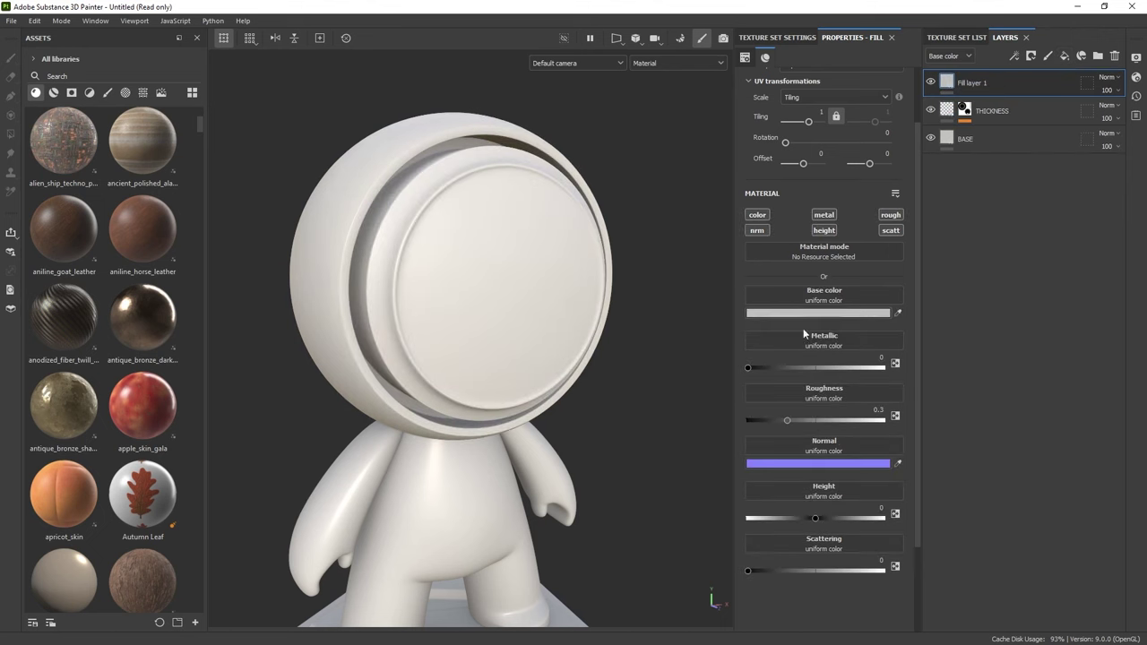
left_click(856, 313)
left_click_drag(843, 376, 833, 376)
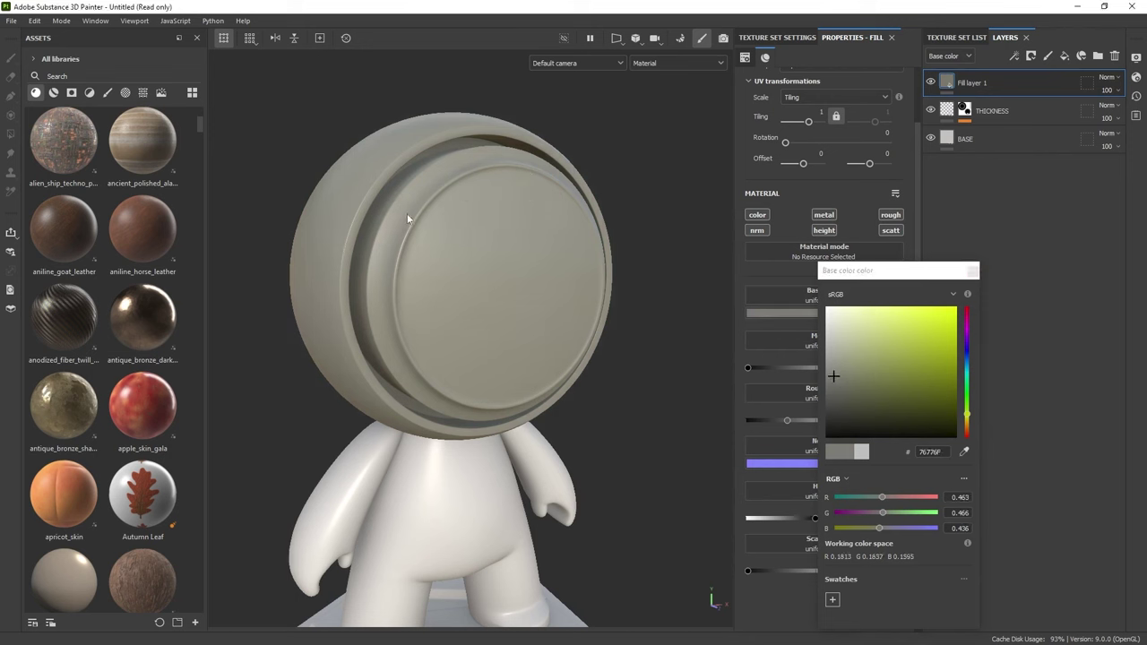
left_click(974, 271)
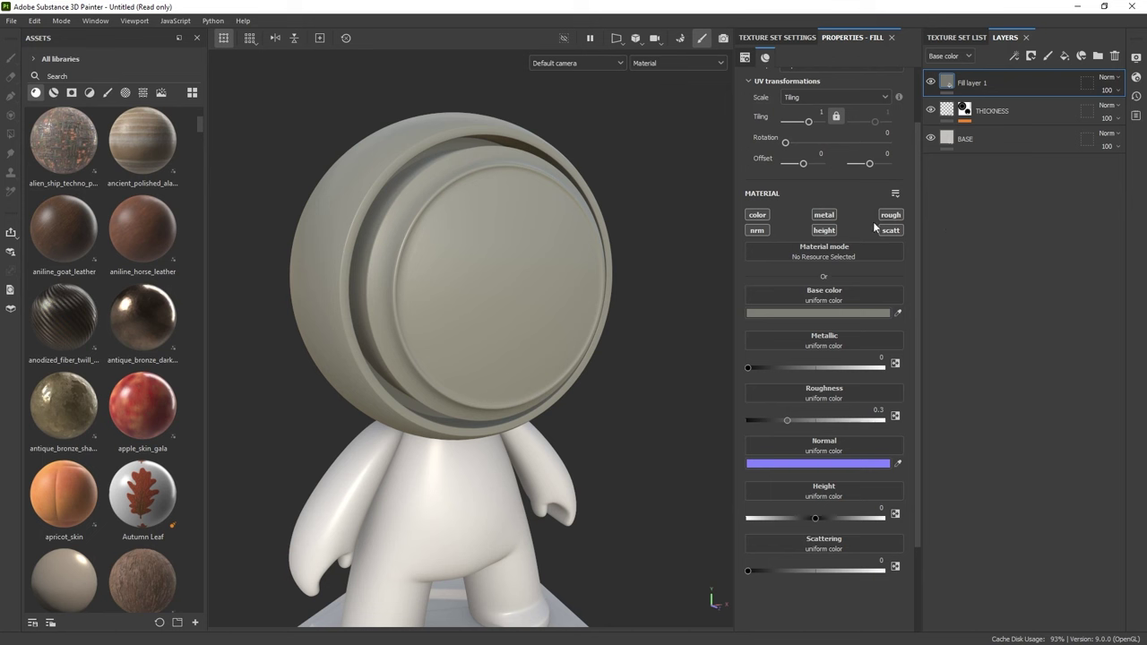
left_click(757, 215)
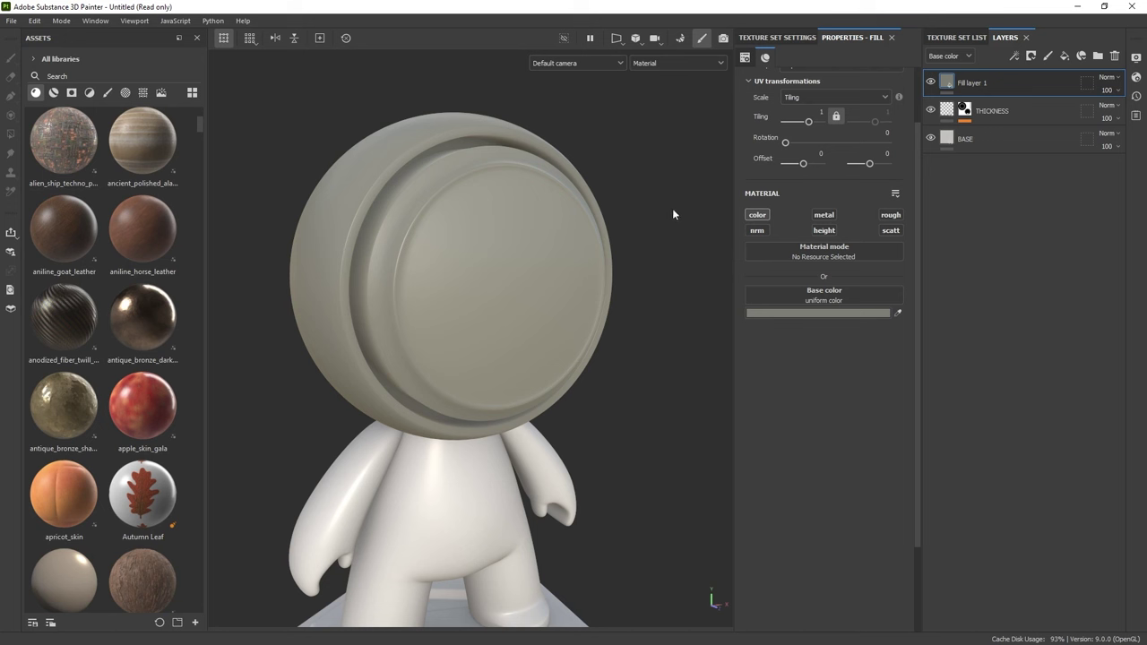
Give the new grey fill layer a black mask and add a fill effect to that mask.
left_click(1032, 57)
left_click(1050, 88)
left_click(1015, 57)
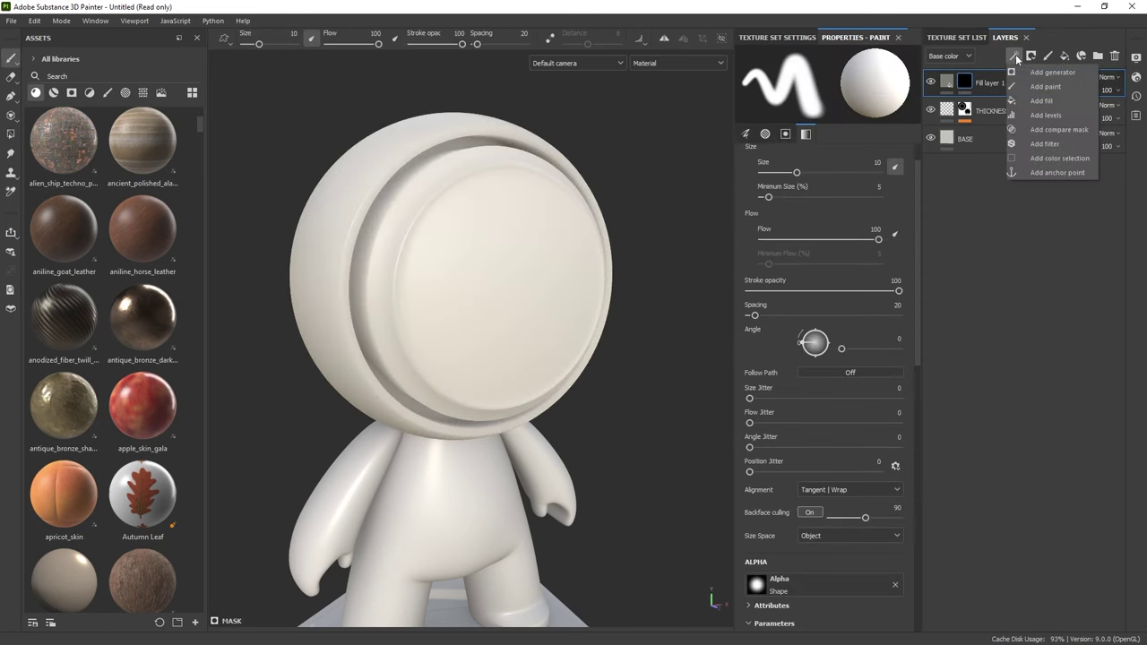
left_click(1040, 100)
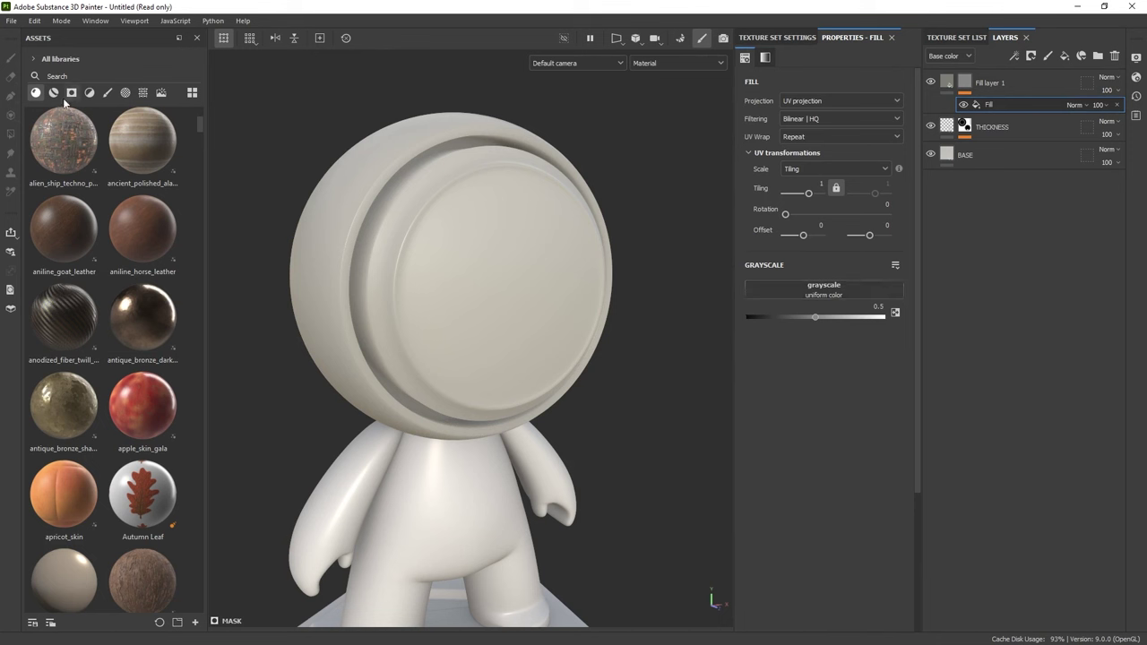
Search the texture assets for "cloud" and assign Clouds 3 as the mask fill's grayscale.
left_click(144, 93)
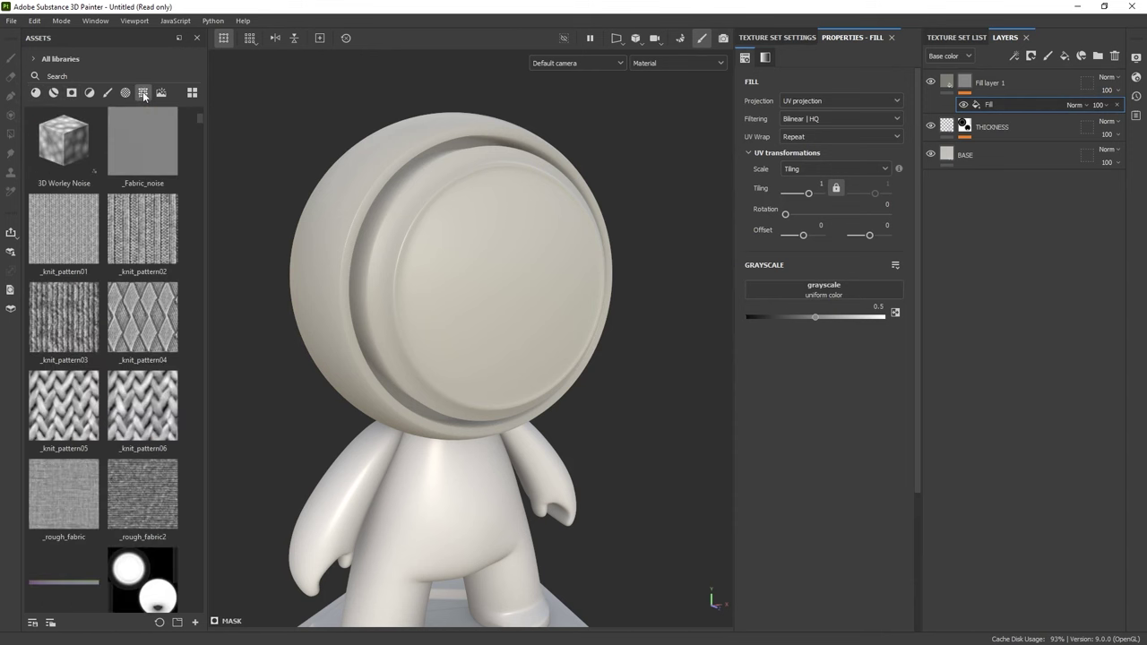
scroll(132, 208, "down", 5)
scroll(135, 197, "down", 15)
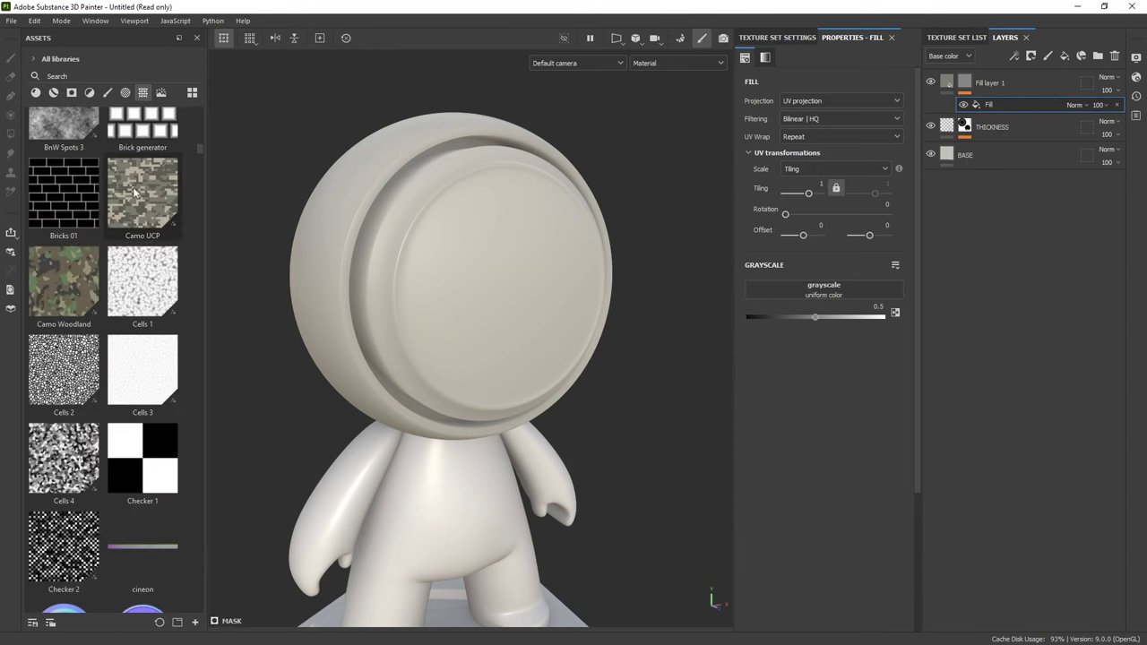
scroll(139, 187, "down", 6)
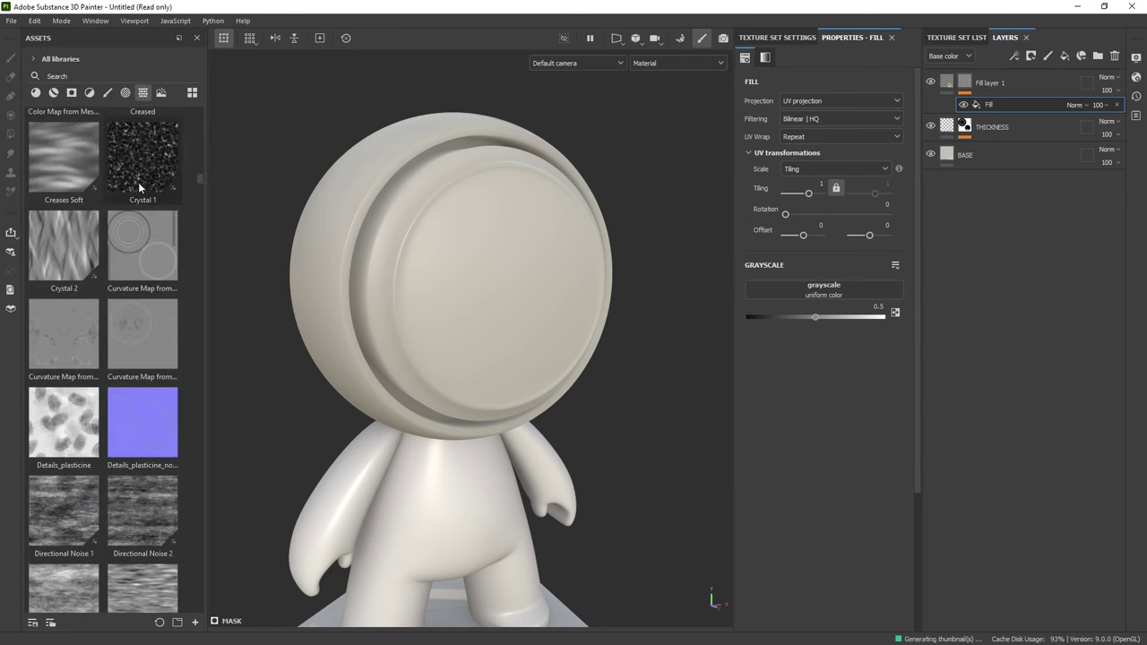
scroll(127, 163, "down", 4)
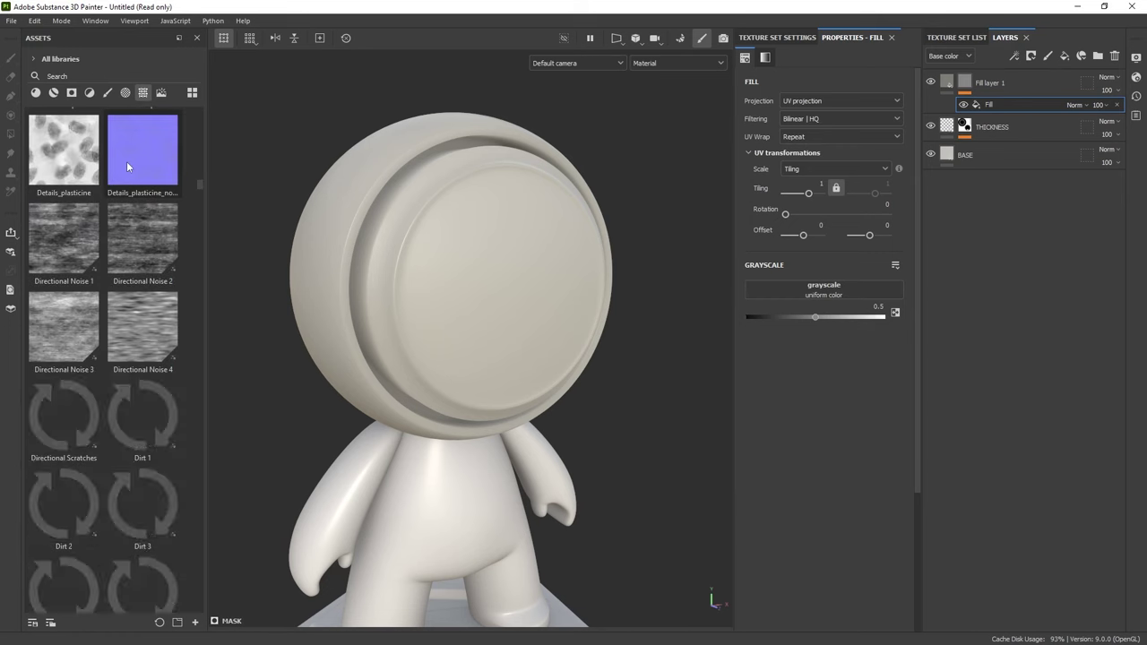
scroll(127, 164, "down", 3)
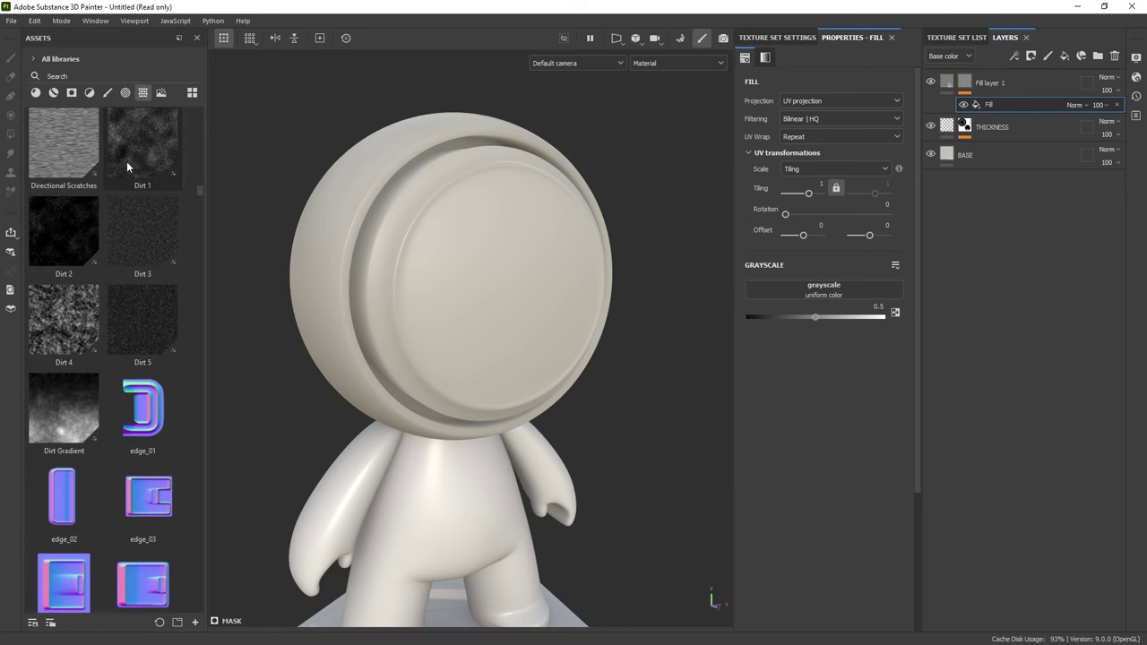
left_click(83, 75)
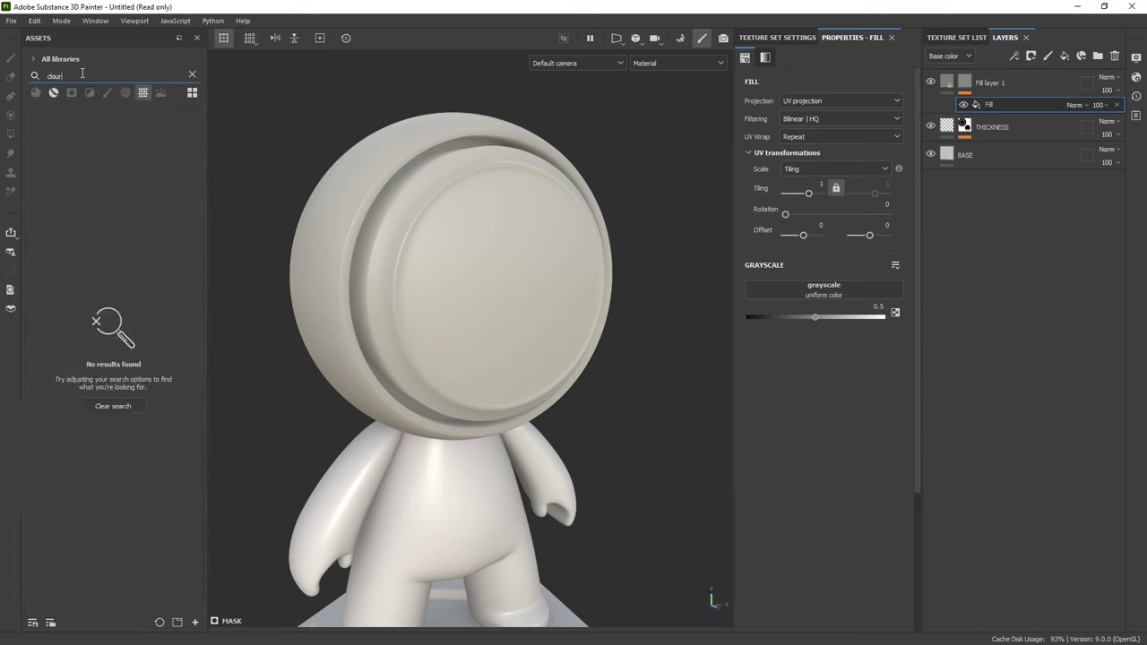
type("cloud")
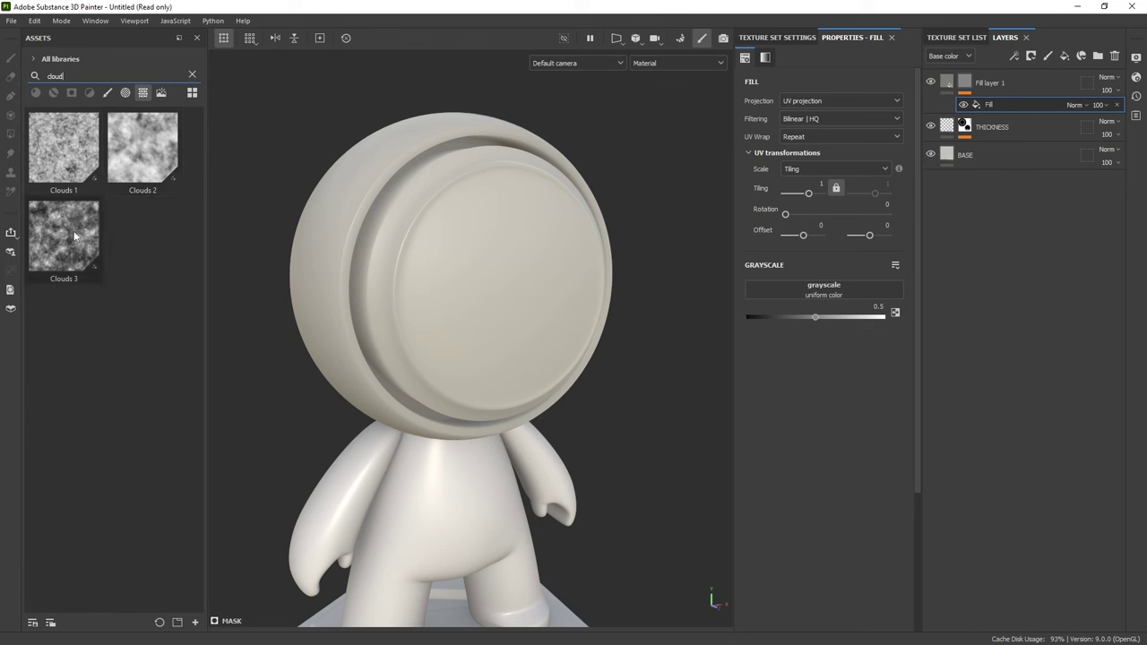
left_click_drag(69, 240, 828, 286)
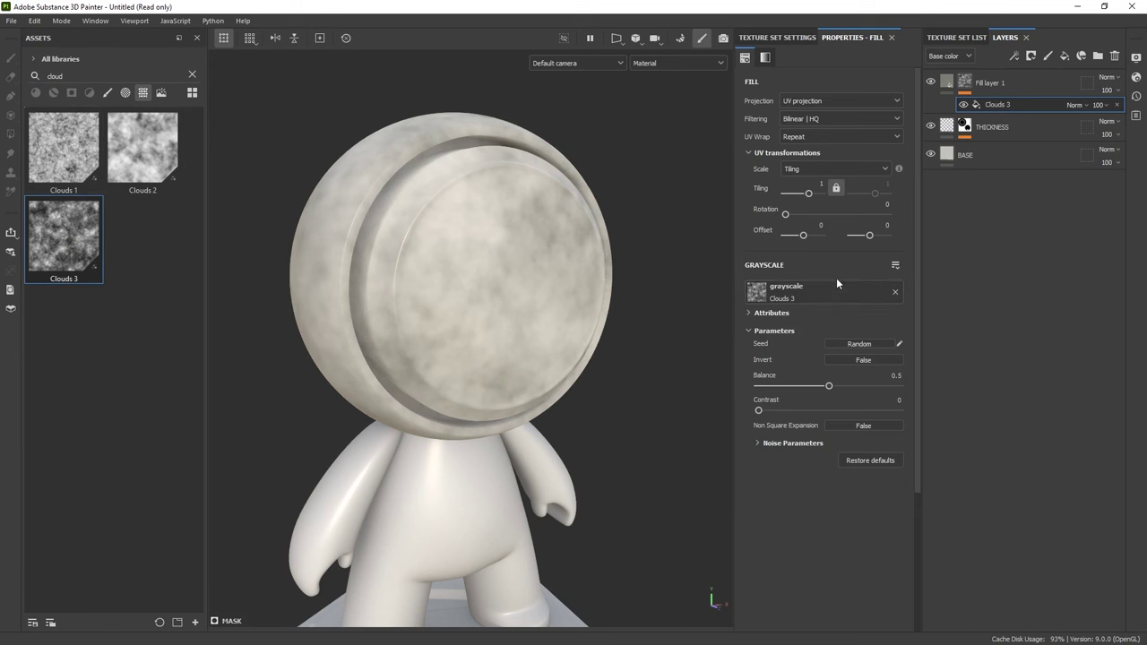
Switch the Clouds 3 mask fill to tri-planar projection.
left_click(814, 102)
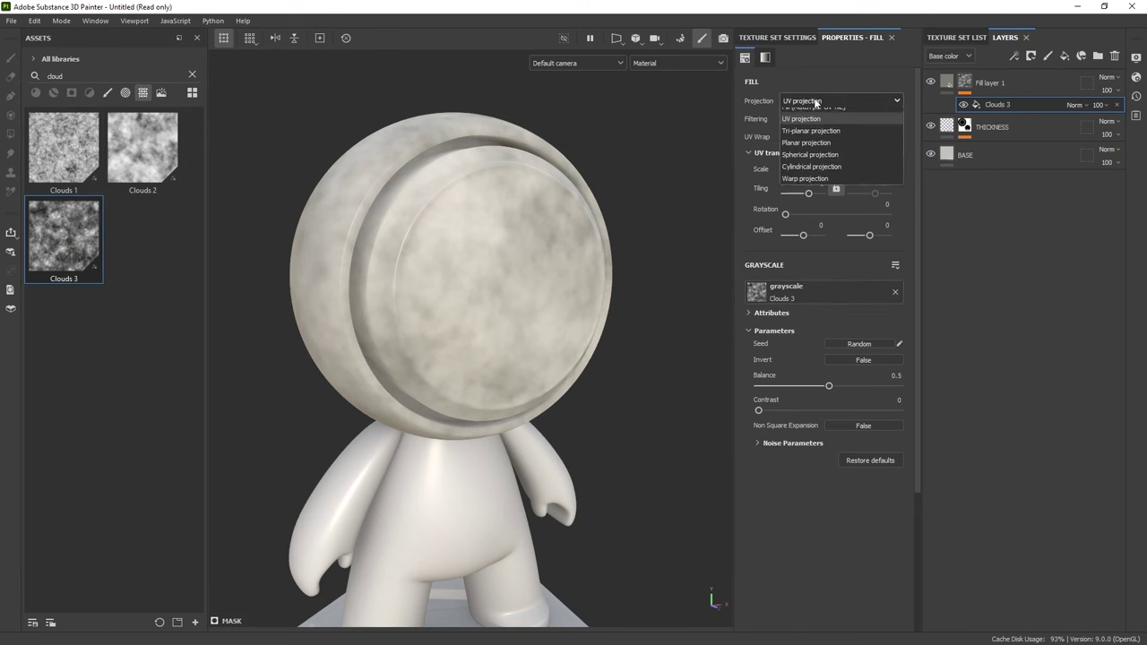
left_click(811, 141)
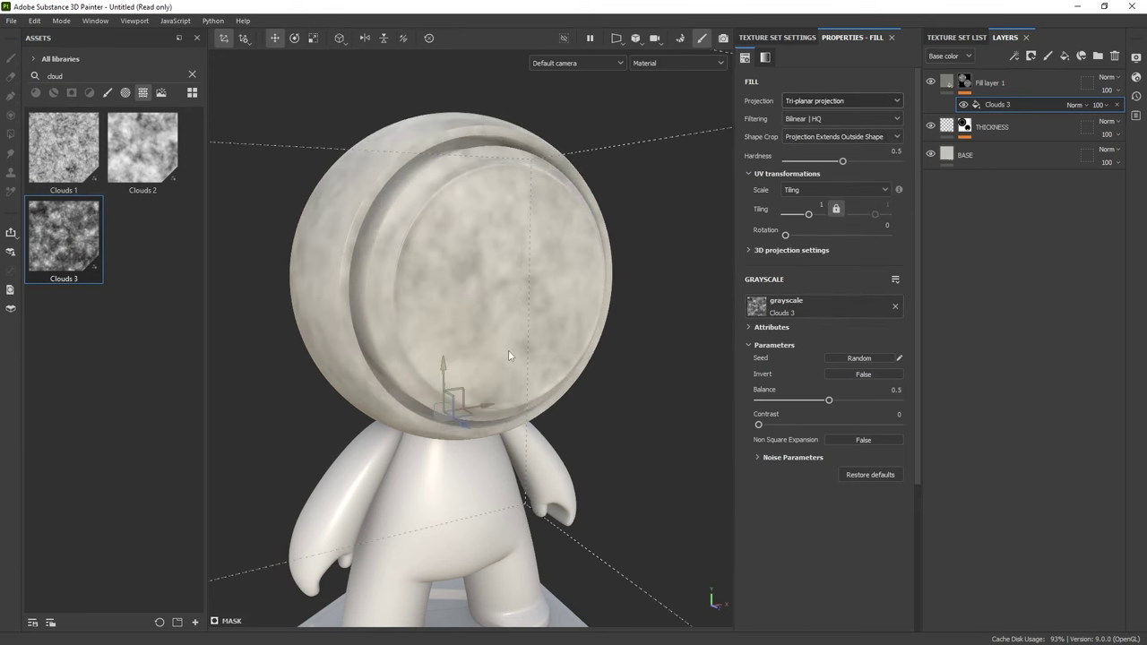
key("f")
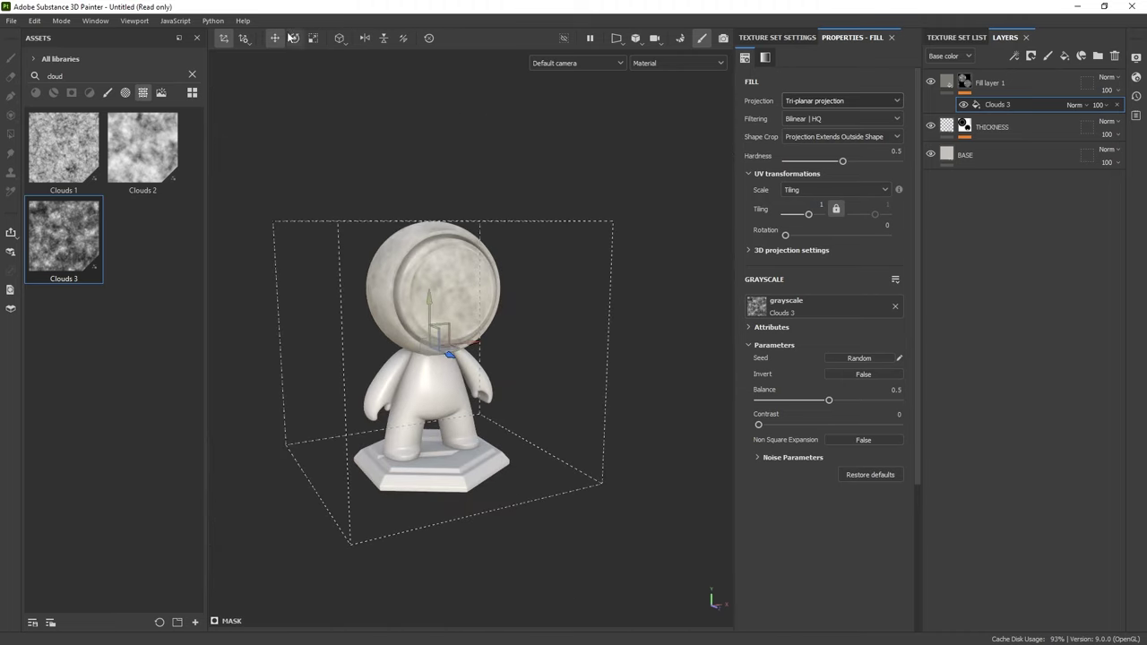
Move the Clouds 3 tri-planar projection upward to the middle of the head.
left_click(294, 37)
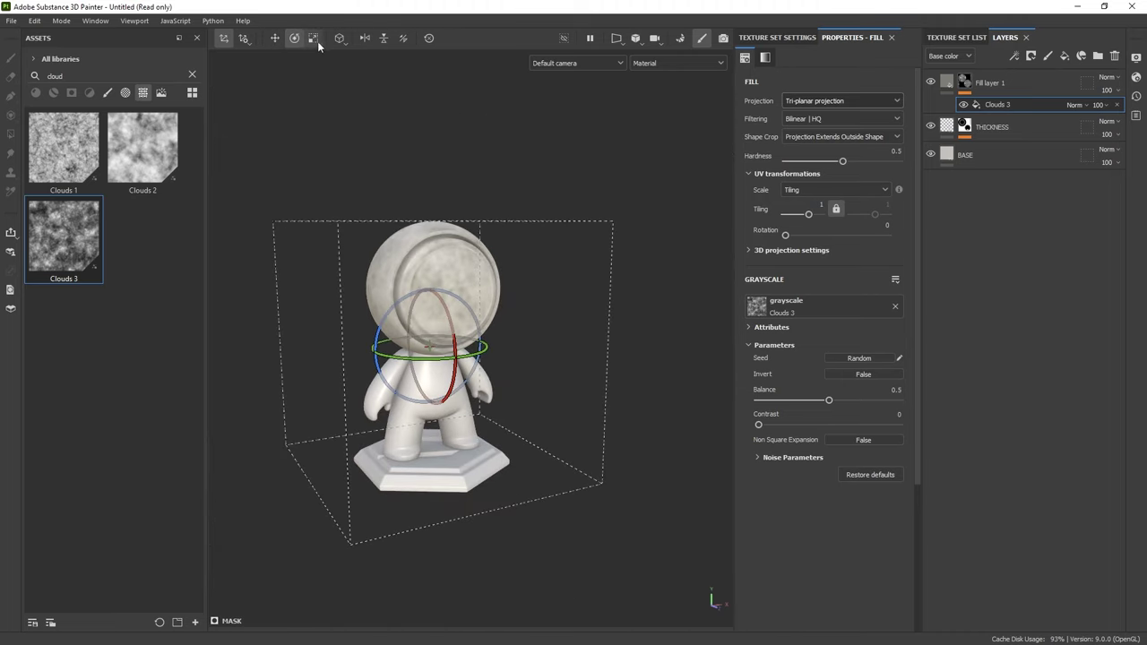
left_click(313, 38)
left_click(274, 37)
scroll(428, 278, "up", 4)
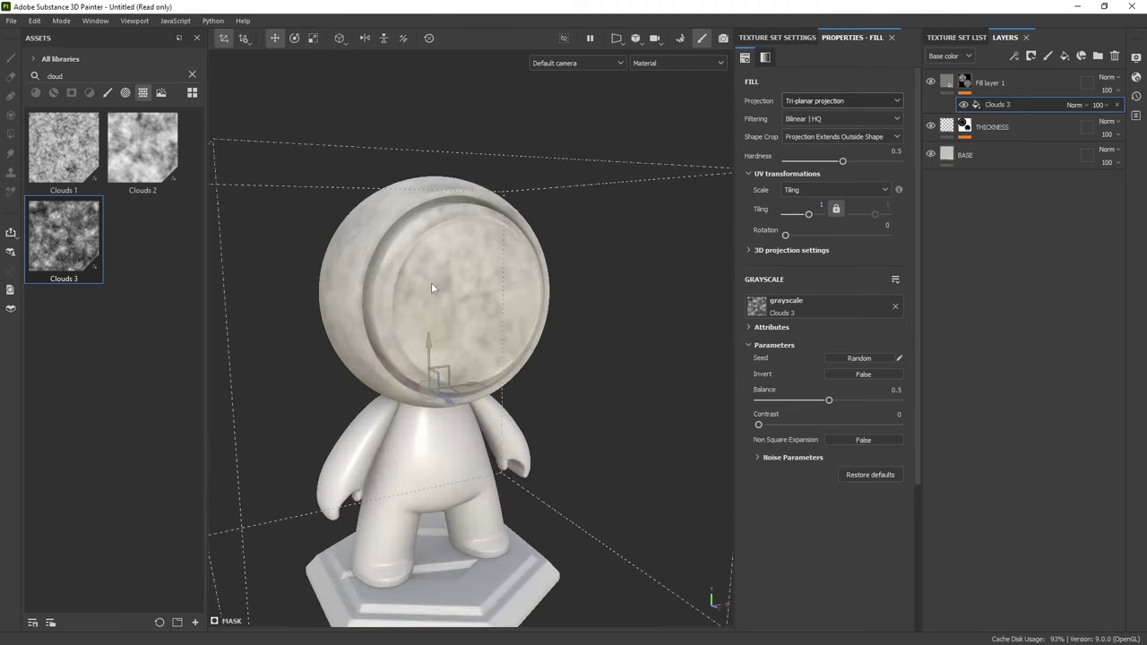
scroll(431, 287, "up", 2)
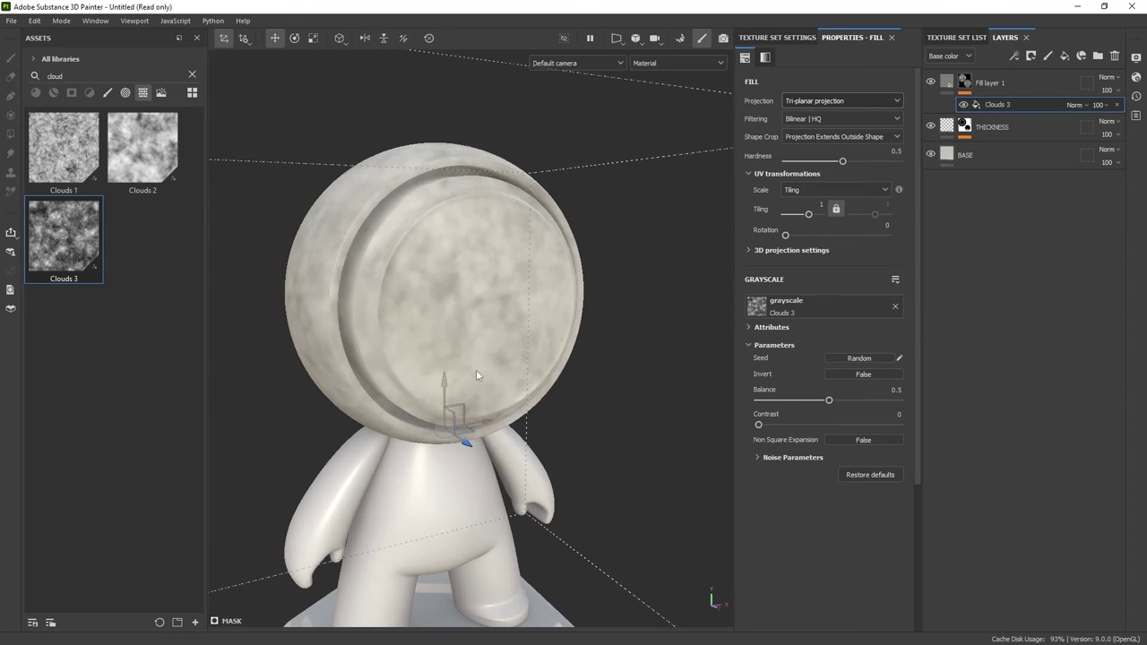
left_click_drag(444, 387, 504, 167)
left_click(313, 38)
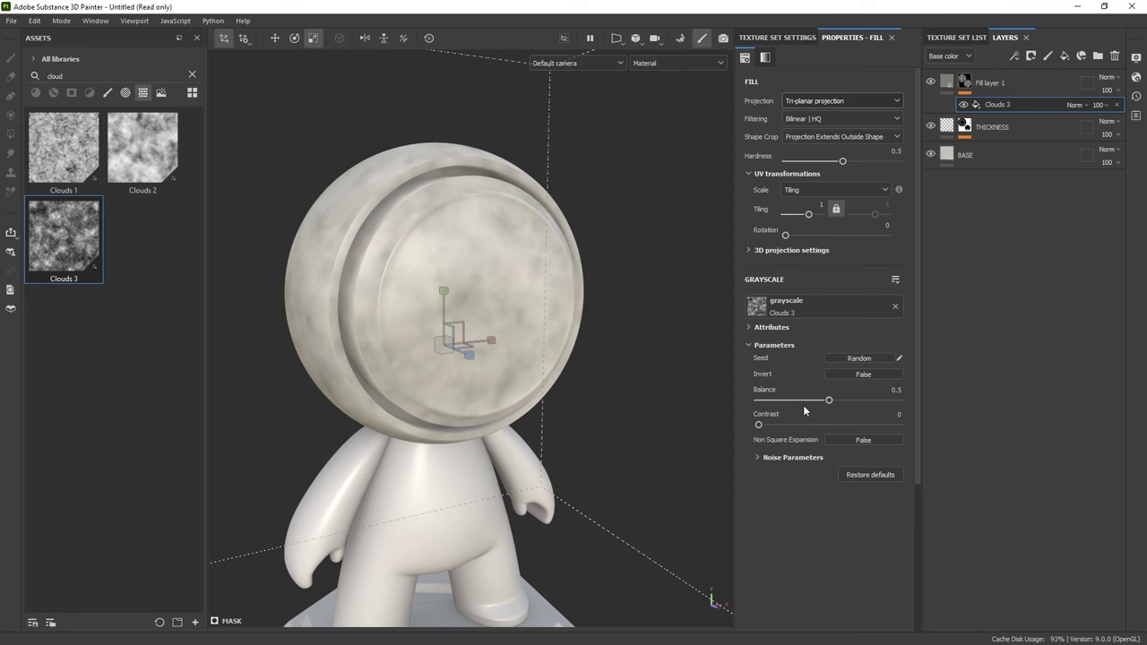
Set the Clouds 3 mask fill's Balance to 0.49 and Contrast to 0.12.
mouse_move(828, 401)
left_mouse_down()
mouse_move(795, 402)
mouse_move(849, 391)
mouse_move(825, 390)
left_mouse_up()
mouse_move(760, 426)
left_mouse_down()
mouse_move(811, 427)
mouse_move(775, 426)
left_mouse_up()
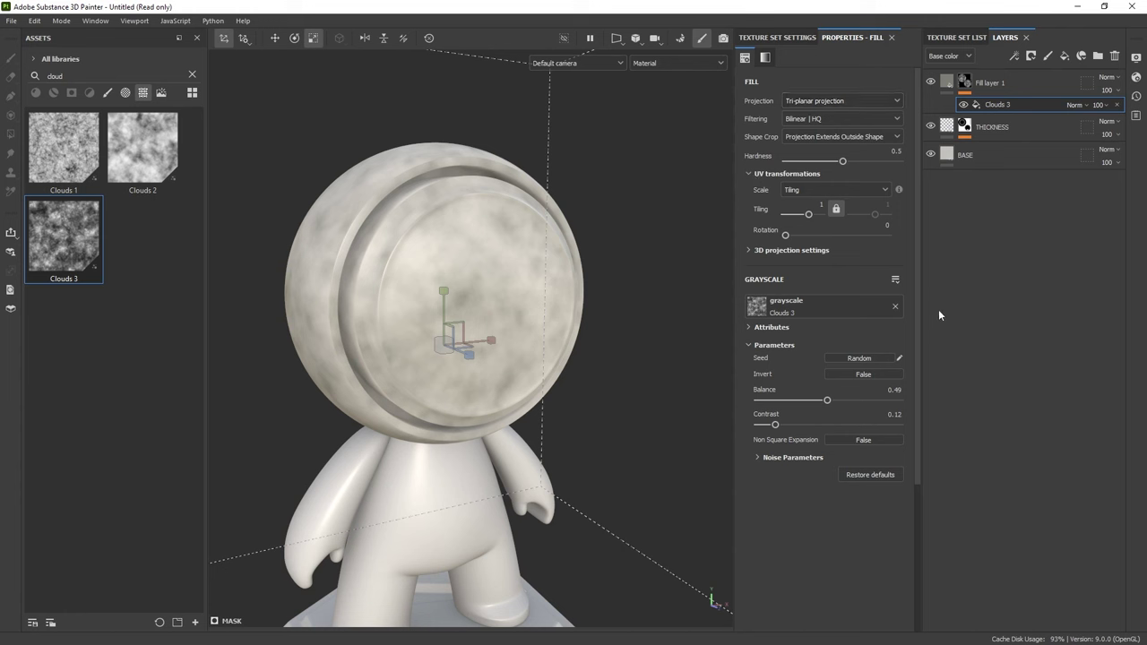
Try the Linear dodge (Add) blend mode on Fill layer 1 and check the clouds on the face.
left_click(967, 85)
left_click(953, 82)
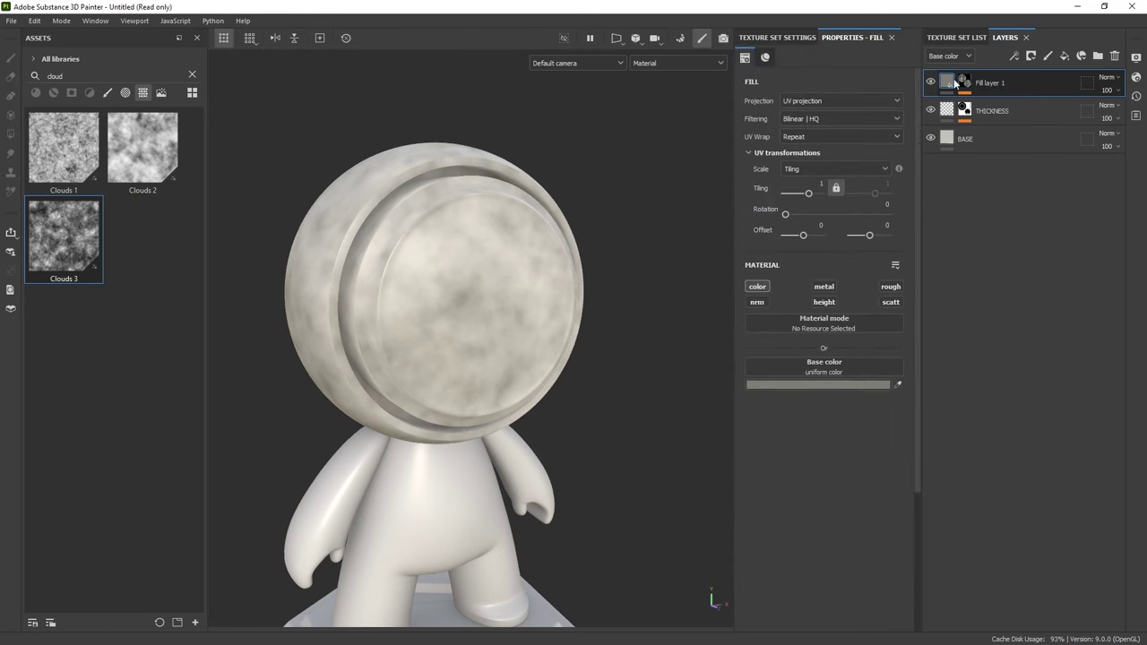
left_click(1114, 79)
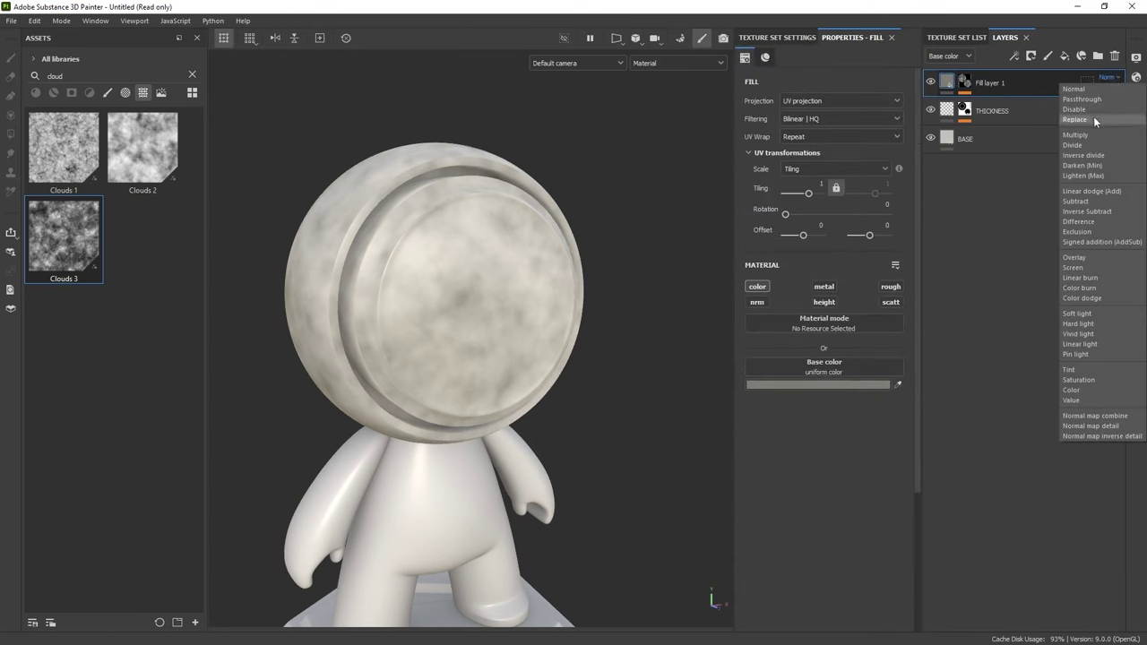
left_click(1091, 192)
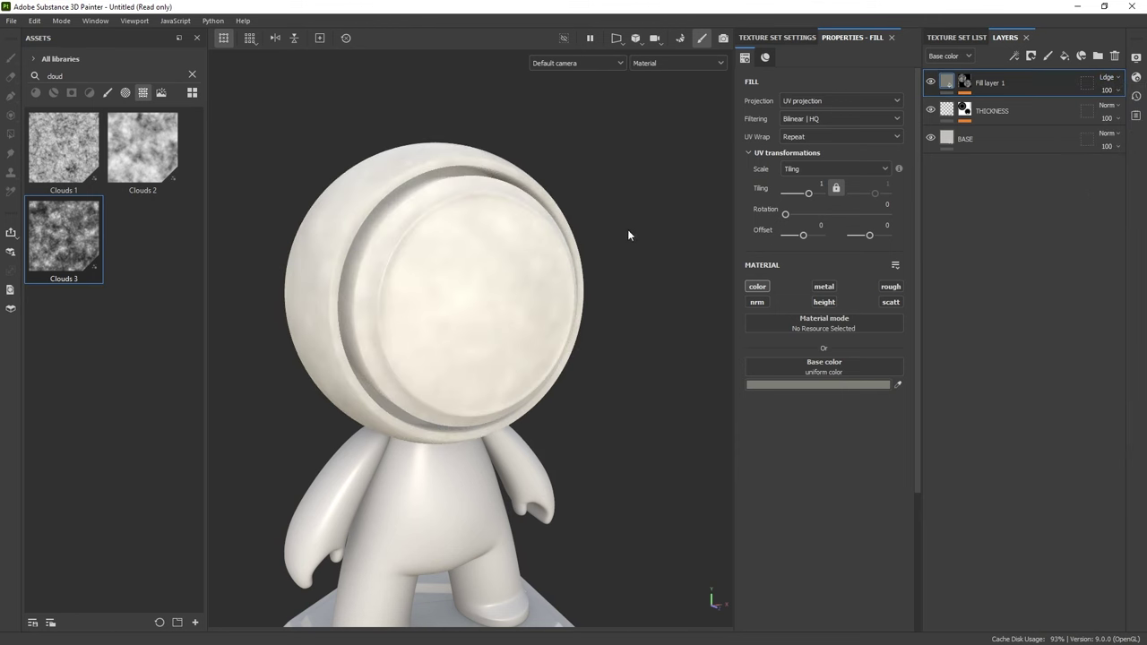
mouse_move(587, 248)
left_mouse_down("alt")
mouse_move(568, 191)
mouse_move(563, 233)
left_mouse_up("alt")
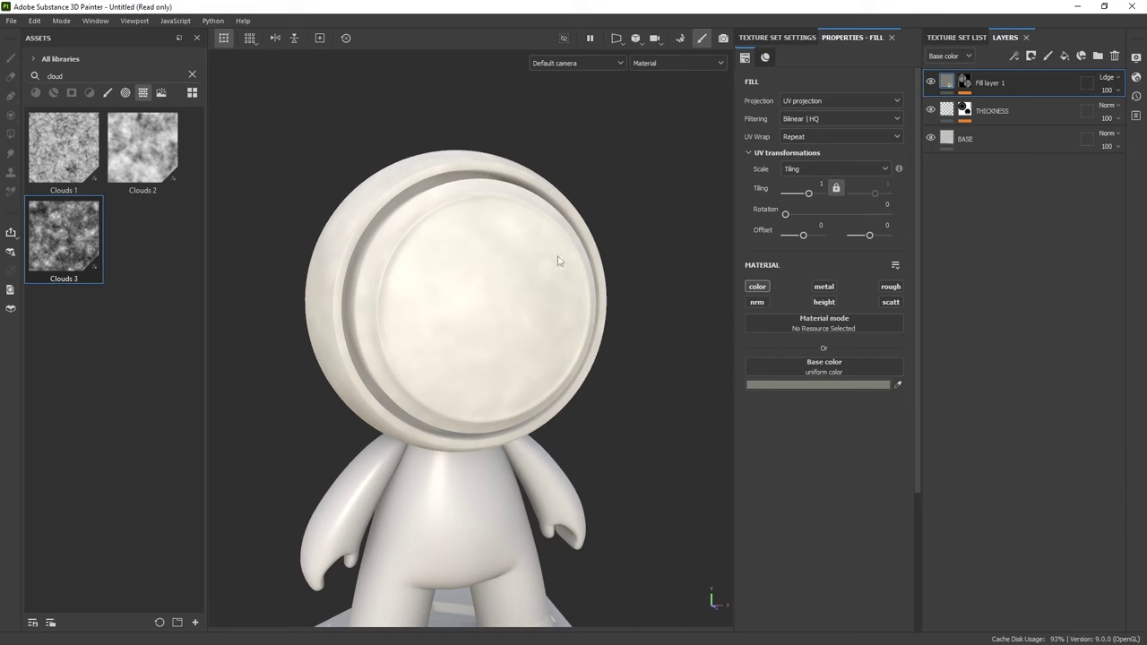
scroll(558, 257, "up", 3)
left_click_drag(461, 313, 505, 290, "alt")
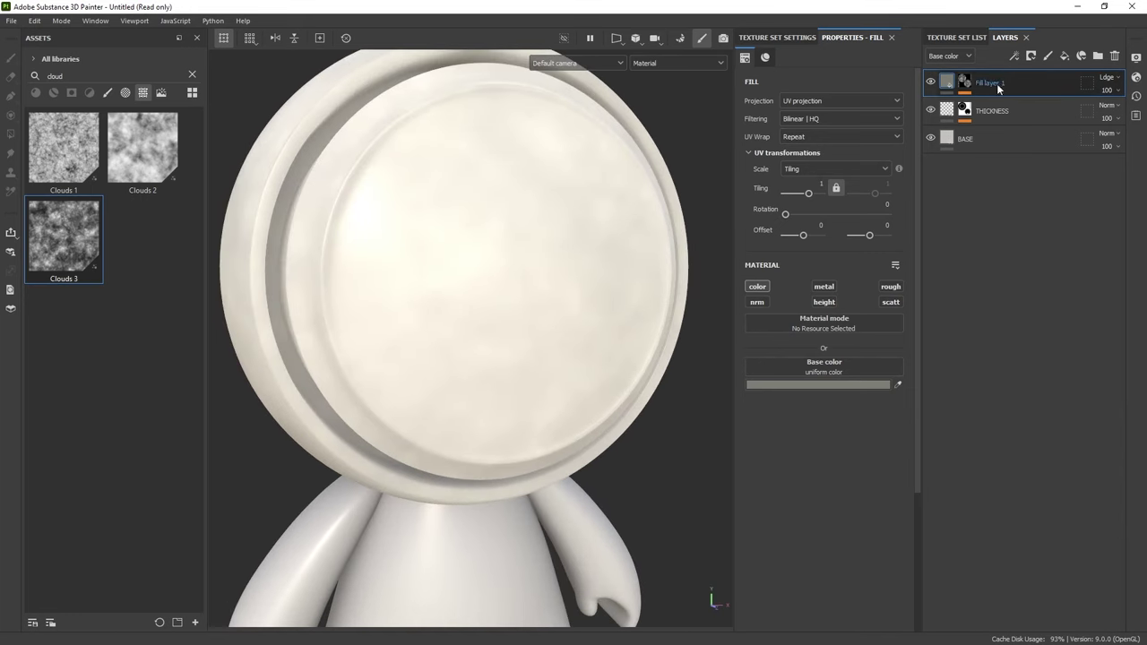
Try a darker olive-grey base color on Fill layer 1.
left_click(965, 85)
left_click(947, 82)
left_click_drag(887, 365, 841, 391)
left_click(973, 269)
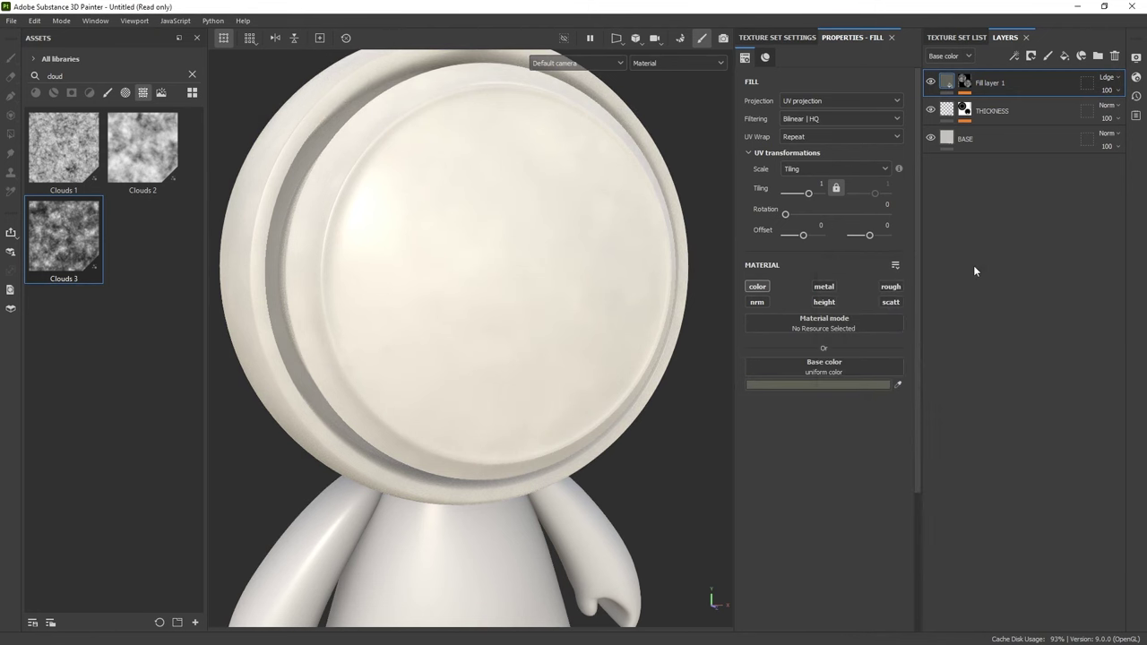
Set Fill layer 1's blend mode to Multiply and lighten its base color to DEDEDC.
left_click(1108, 78)
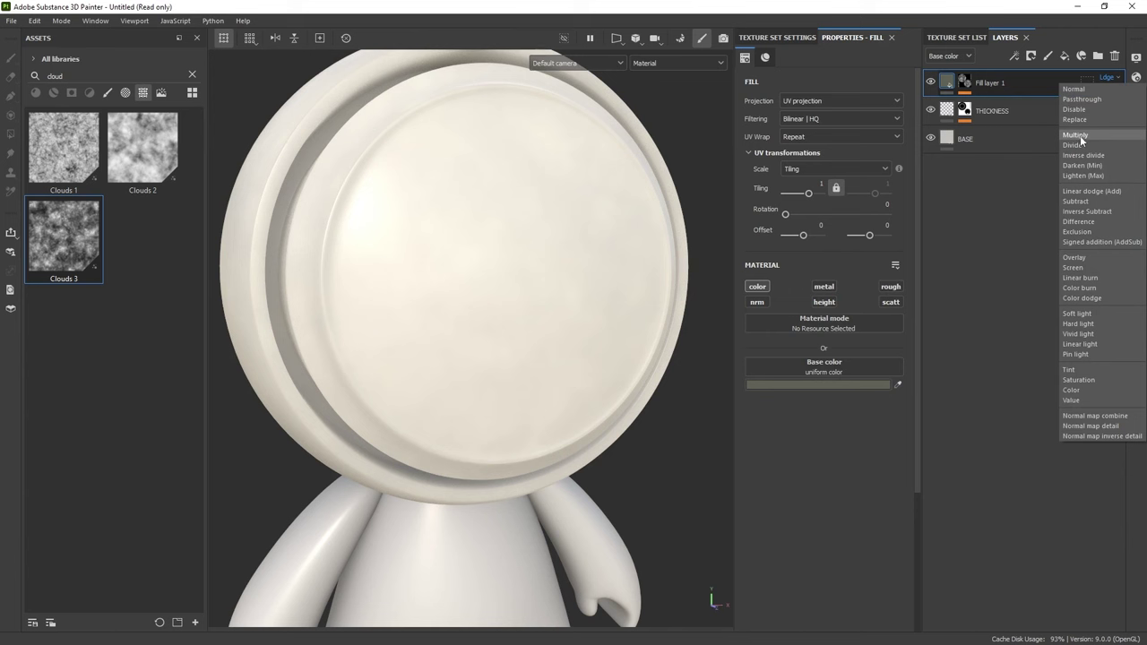
left_click(1077, 136)
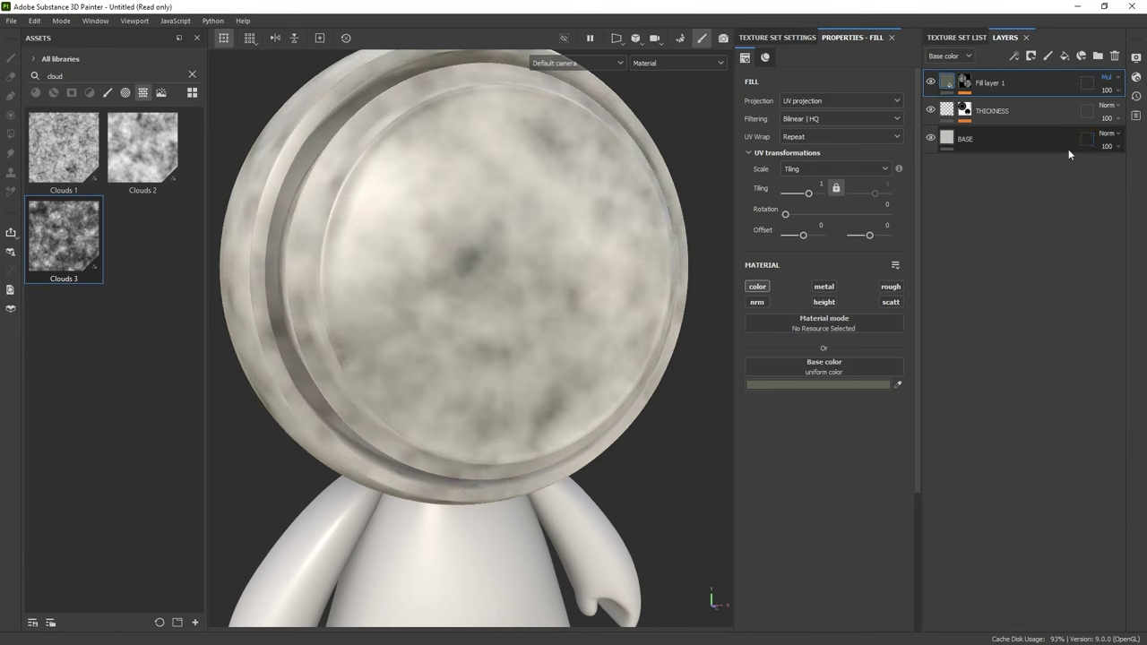
left_click(841, 384)
left_click(829, 371)
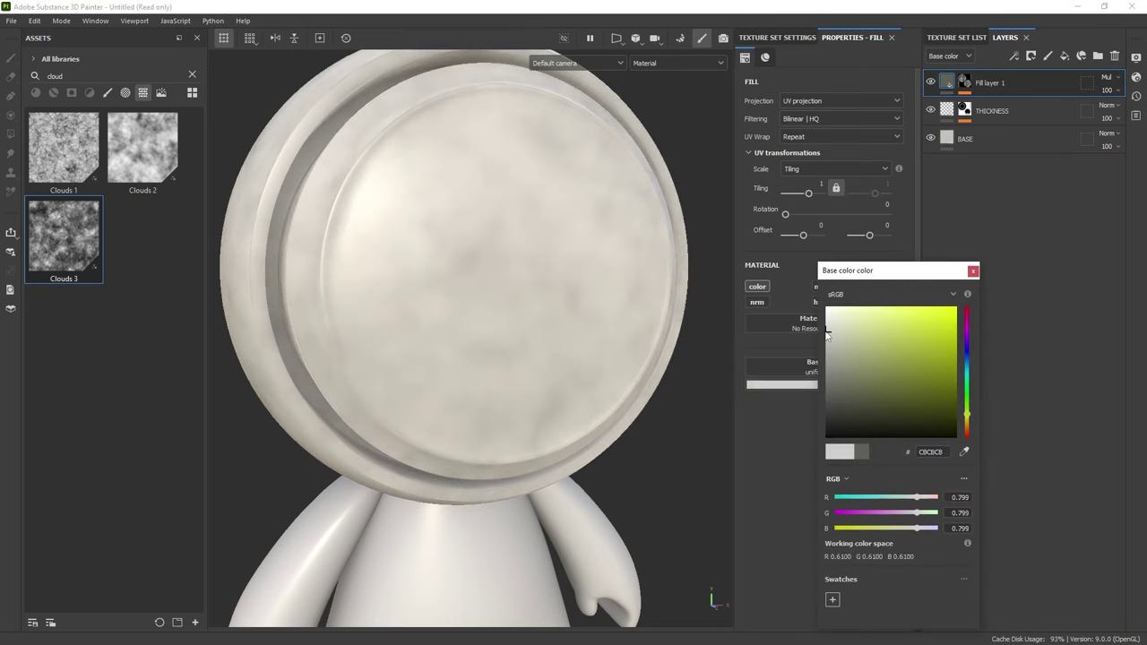
left_click_drag(830, 371, 827, 322)
left_click(687, 348)
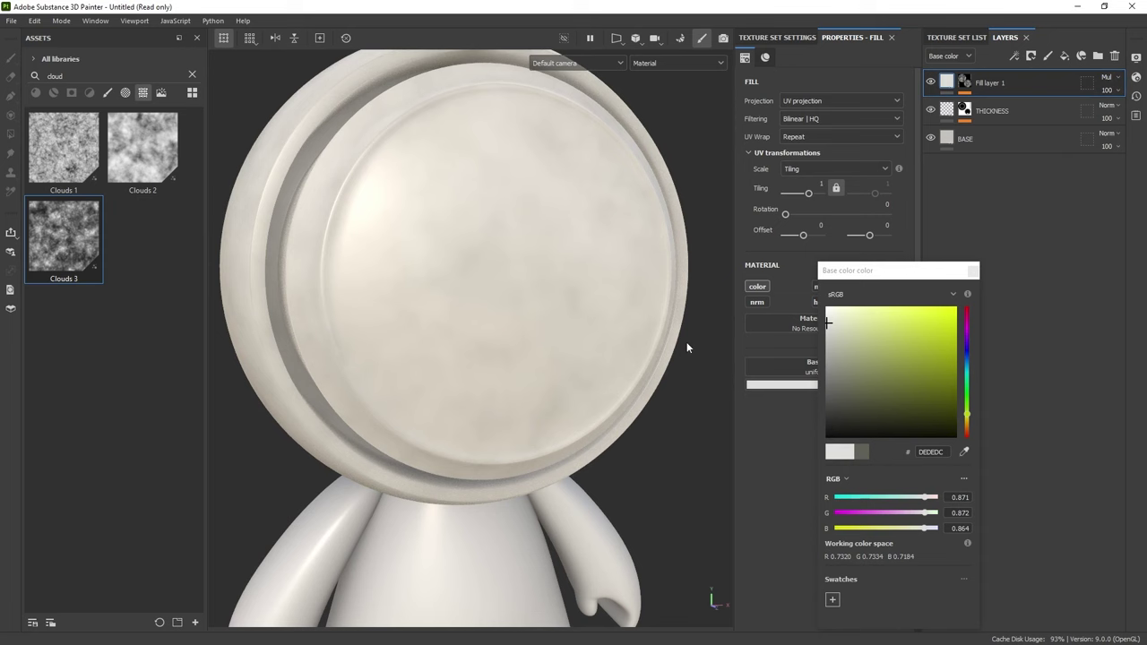
left_click(971, 273)
scroll(474, 174, "down", 5)
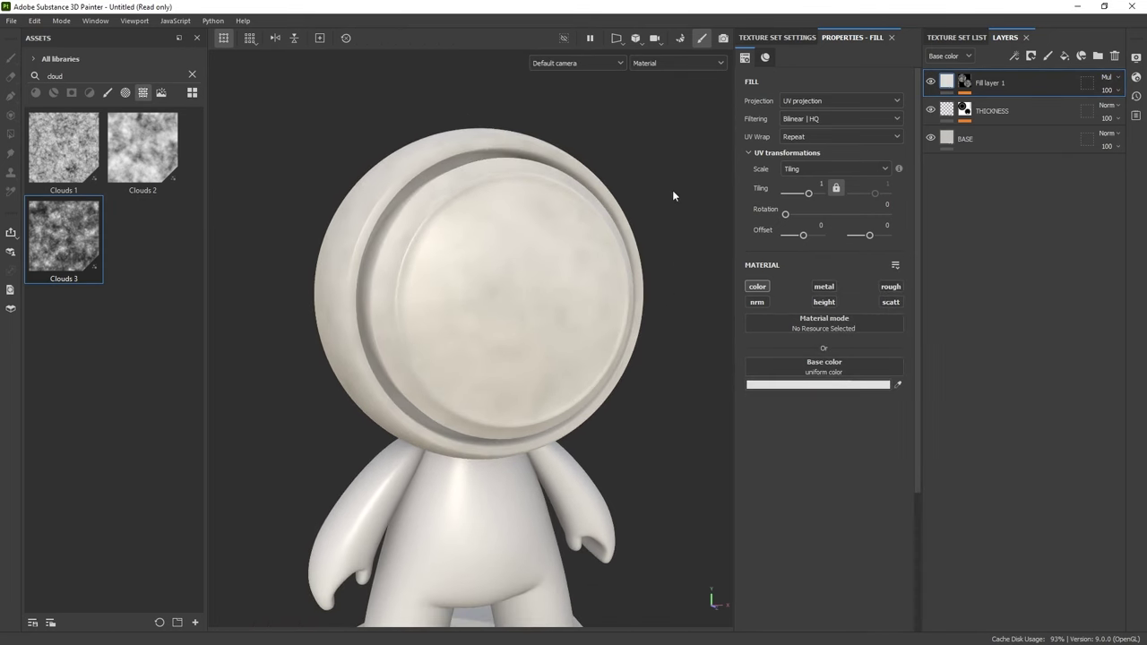
Add a fill layer on top with only its color channel active and red base color A80000.
left_click(1064, 55)
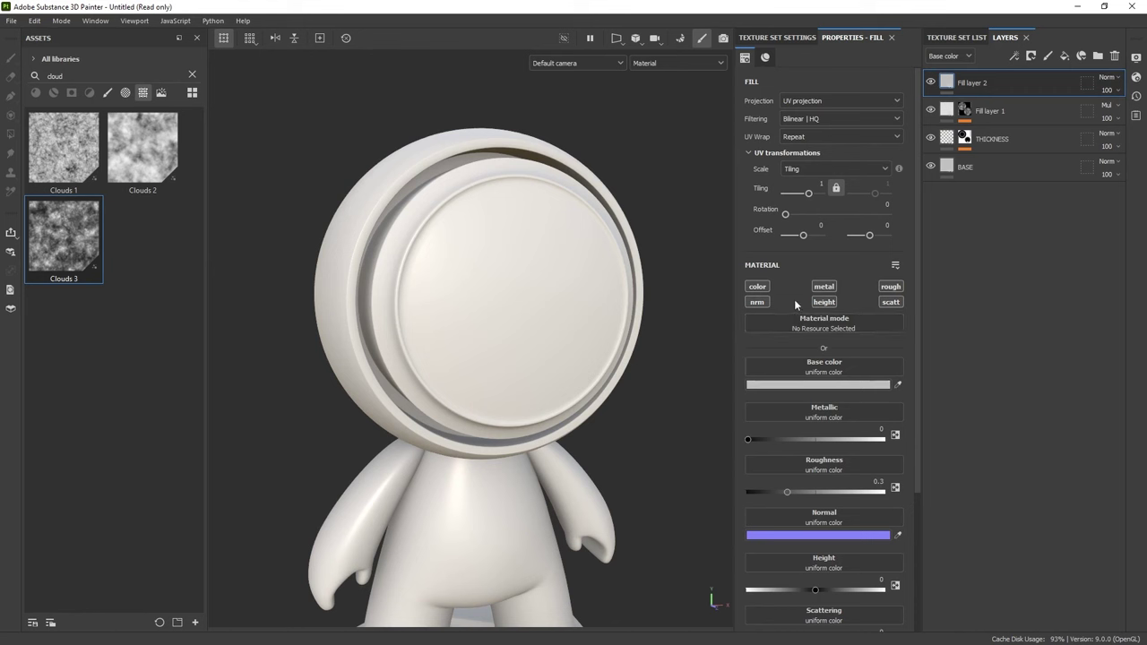
left_click(758, 287)
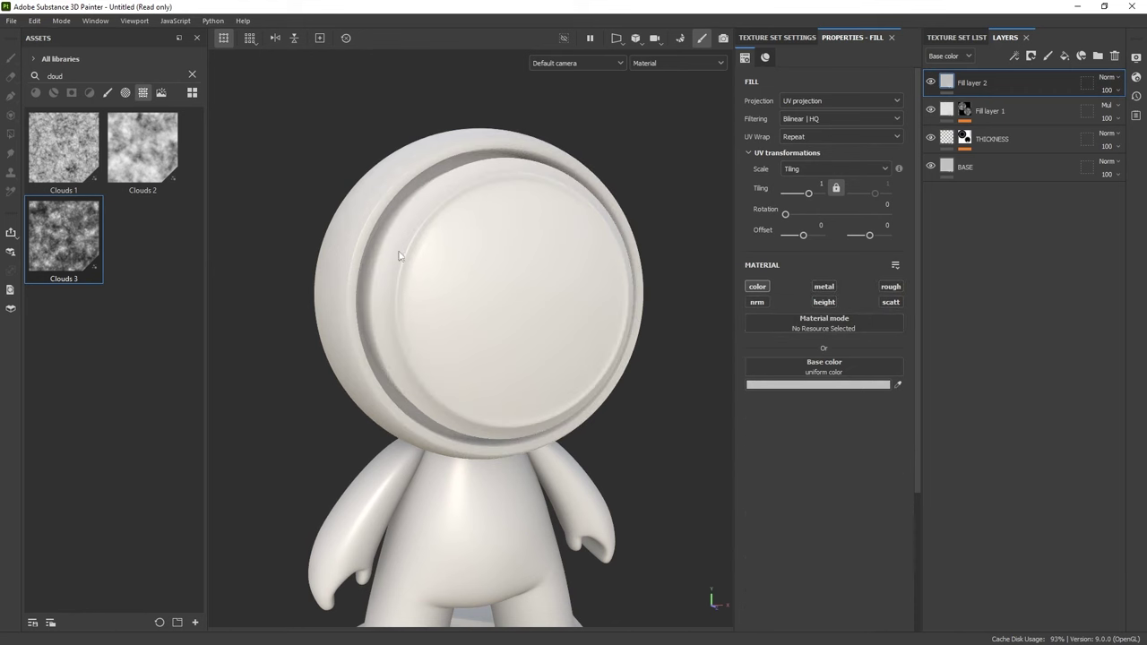
left_click(843, 385)
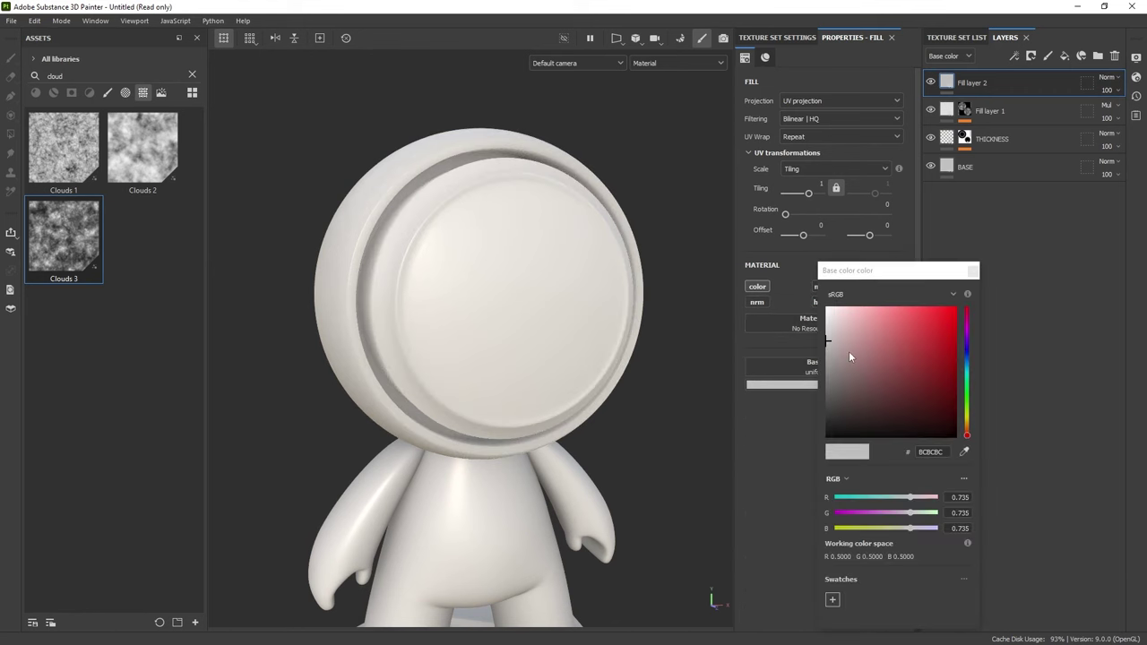
left_click_drag(864, 341, 955, 351)
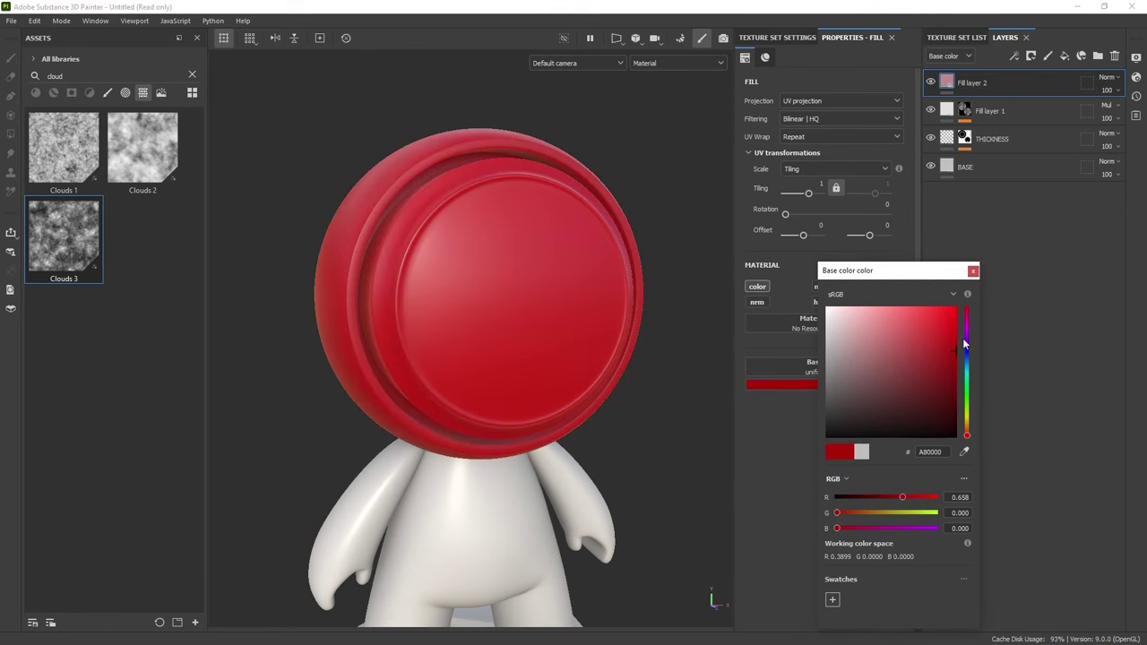
left_click(973, 271)
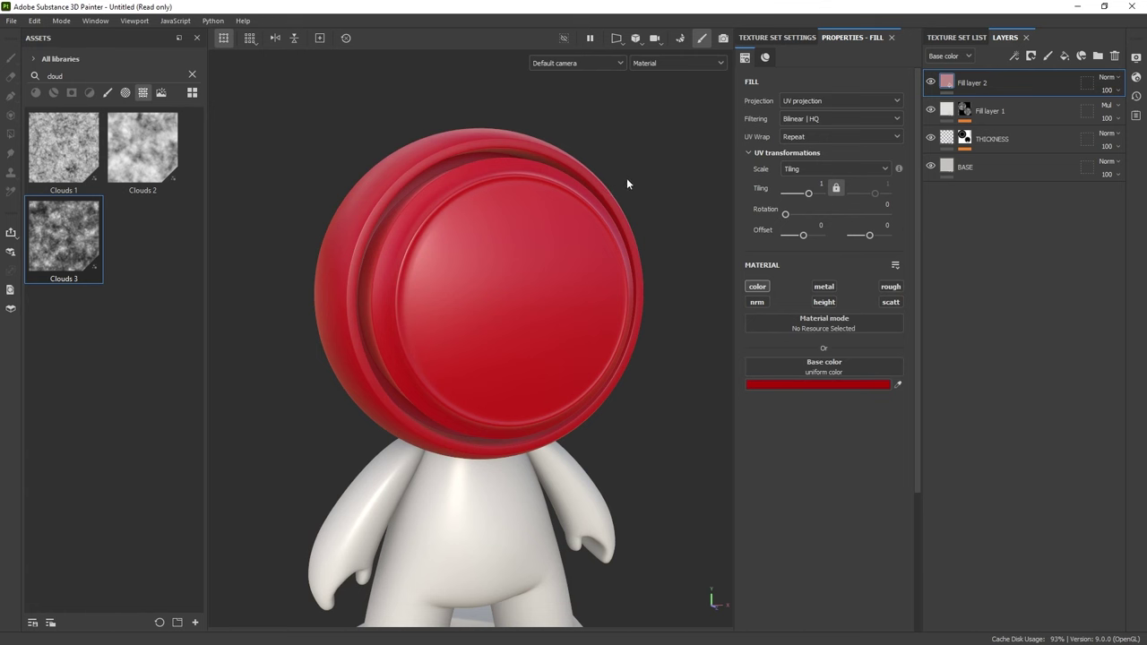
Give the red fill layer a black mask driven by a Dirt generator.
left_click(1031, 57)
left_click(1052, 86)
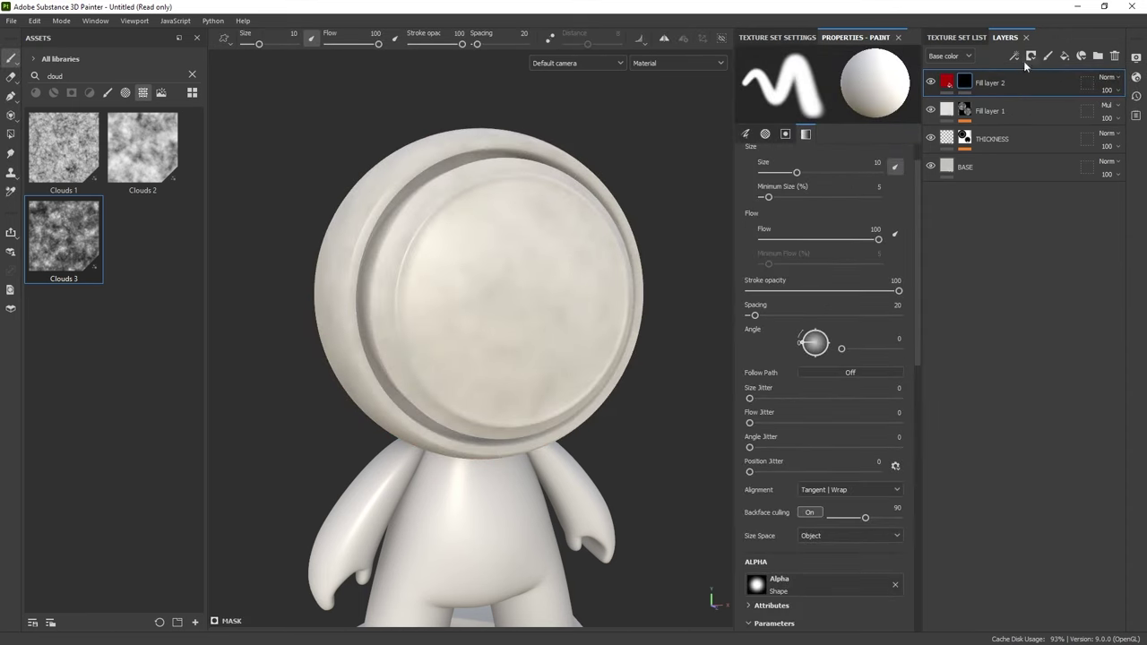
left_click(1015, 55)
left_click(1038, 71)
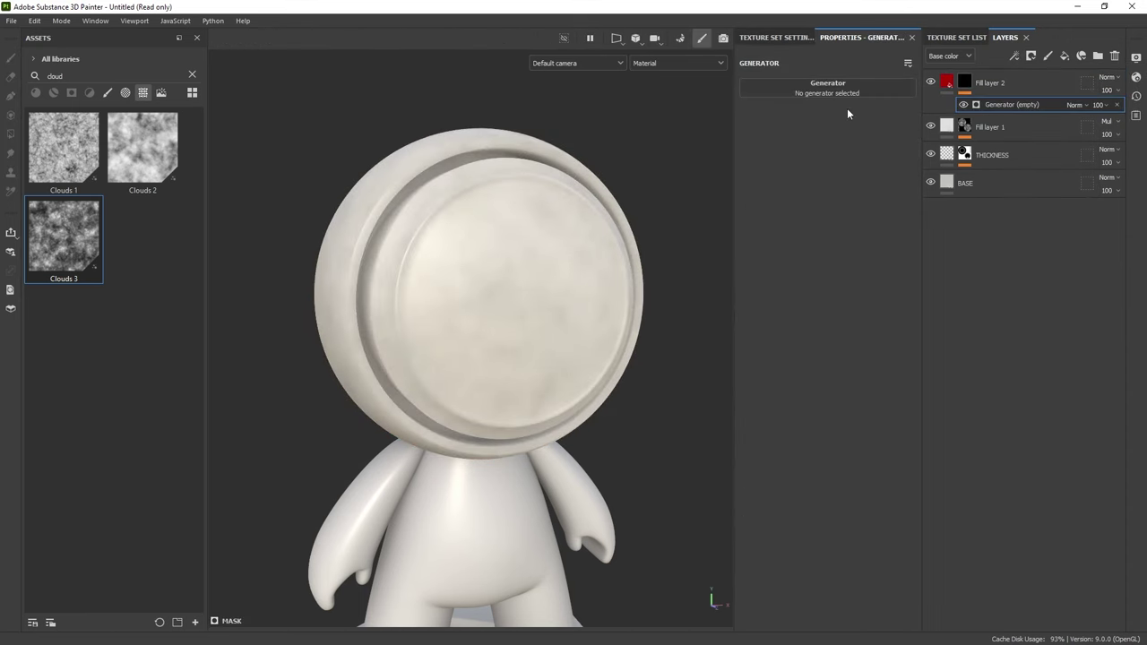
left_click(815, 93)
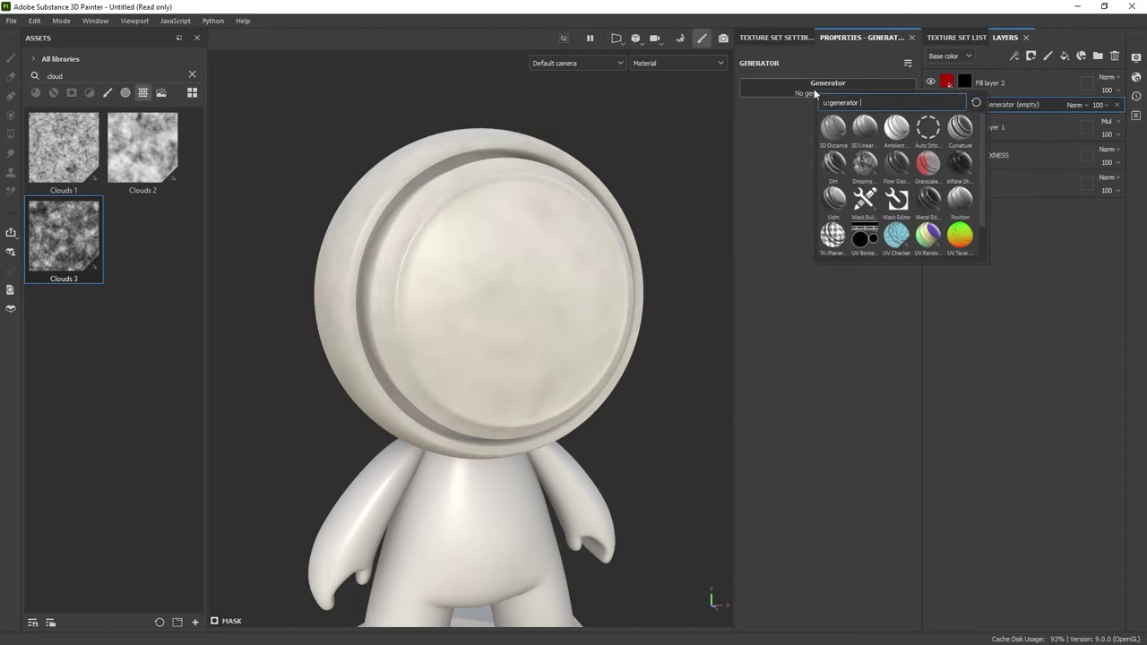
left_click(833, 162)
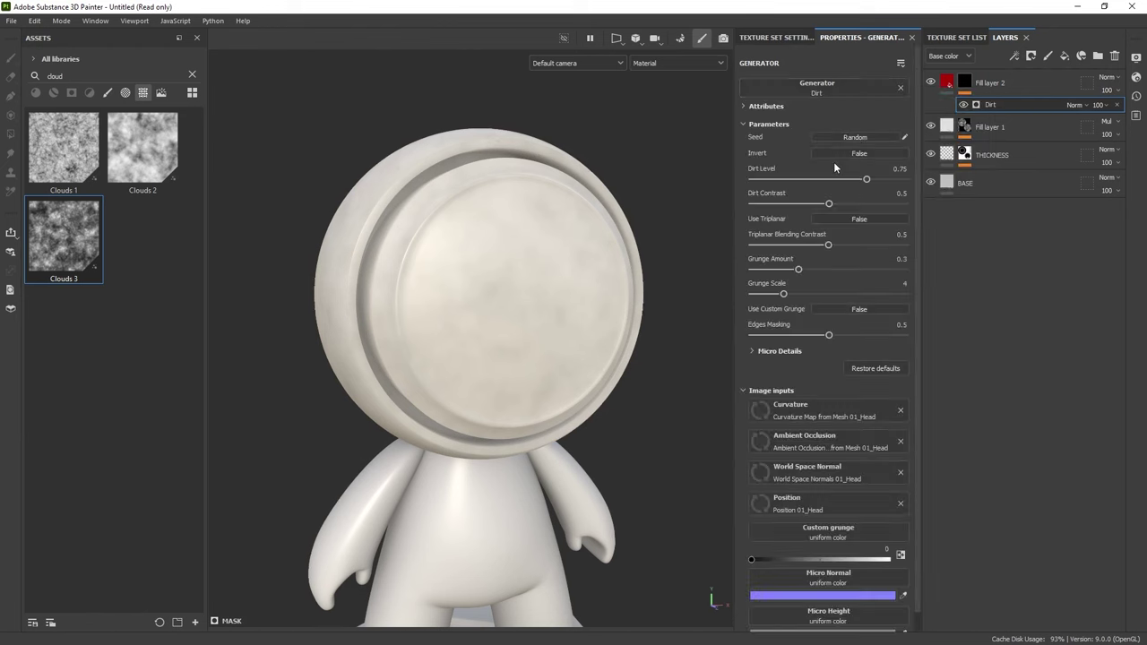
Set the Dirt generator's Dirt Level to 0.73, Dirt Contrast 0.49, Triplanar Blending Contrast 0.49, Grunge Amount 0.31 and Grunge Scale 2.
left_click_drag(706, 157, 695, 155, "alt")
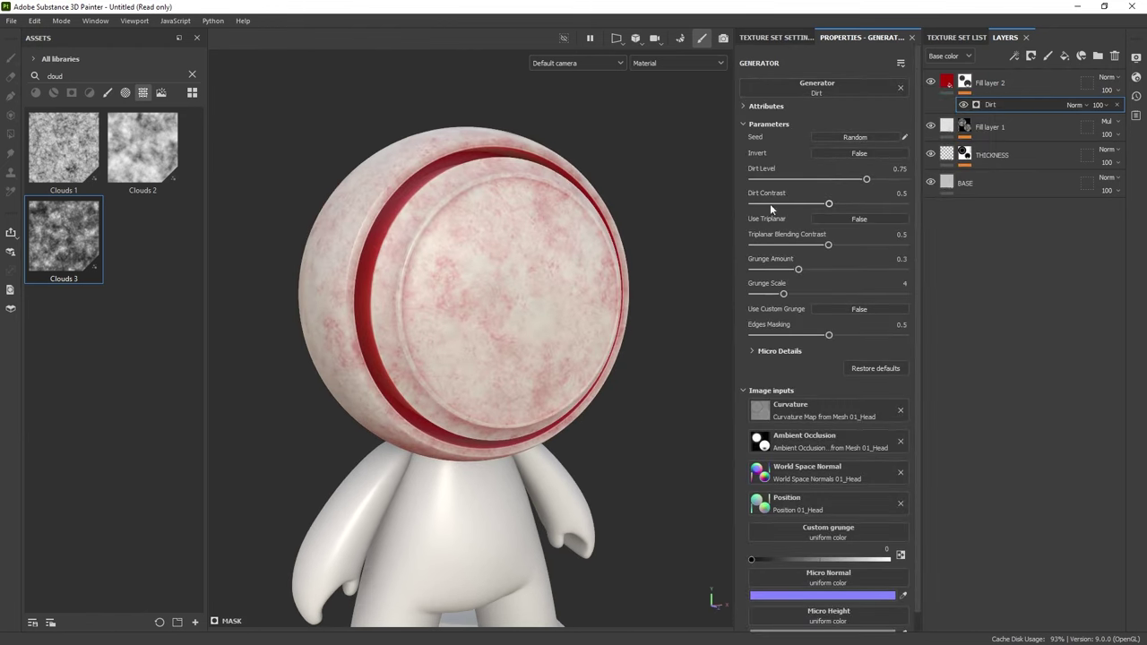
left_click_drag(824, 206, 863, 179)
left_click_drag(828, 244, 765, 298)
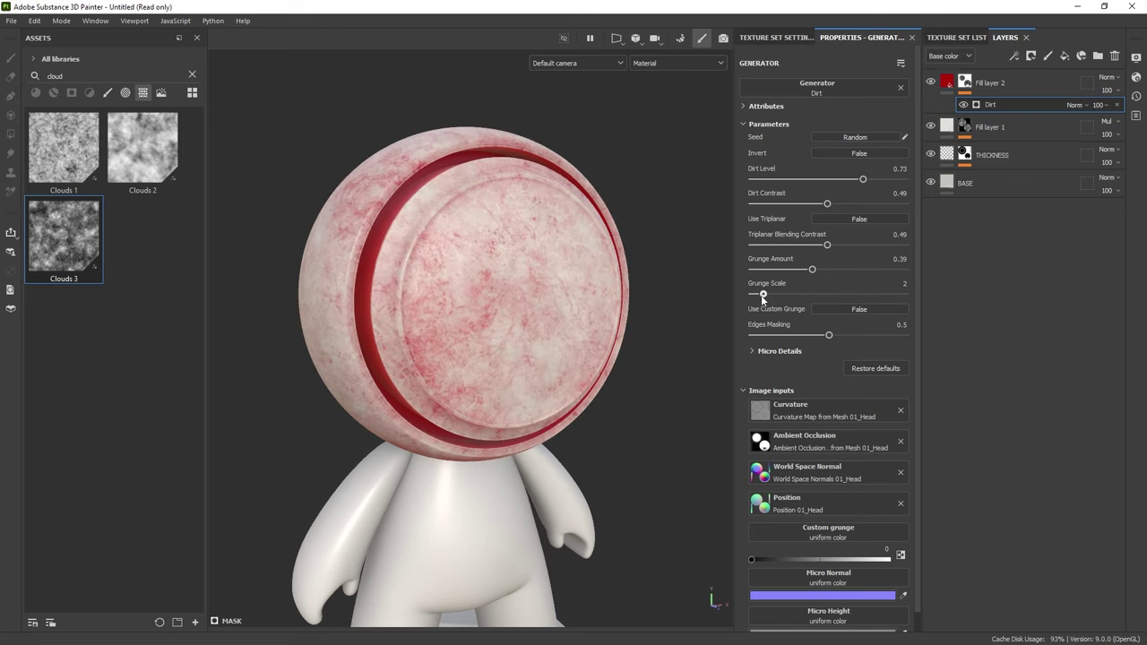
scroll(553, 274, "up", 3)
scroll(553, 275, "down", 2)
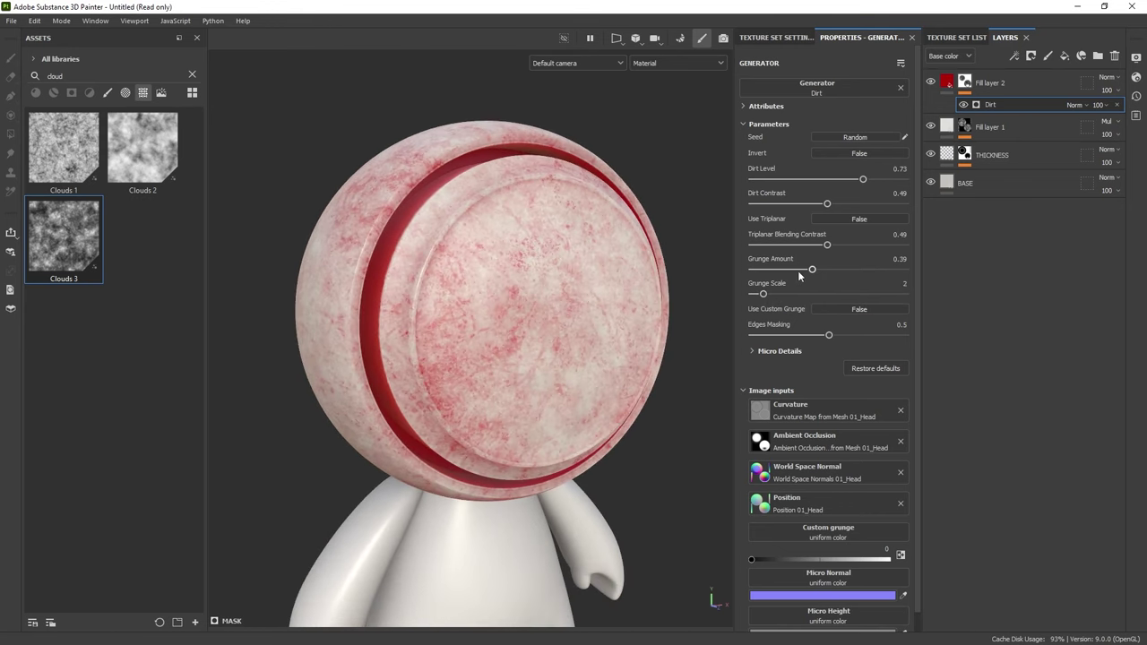
left_click_drag(805, 272, 799, 271)
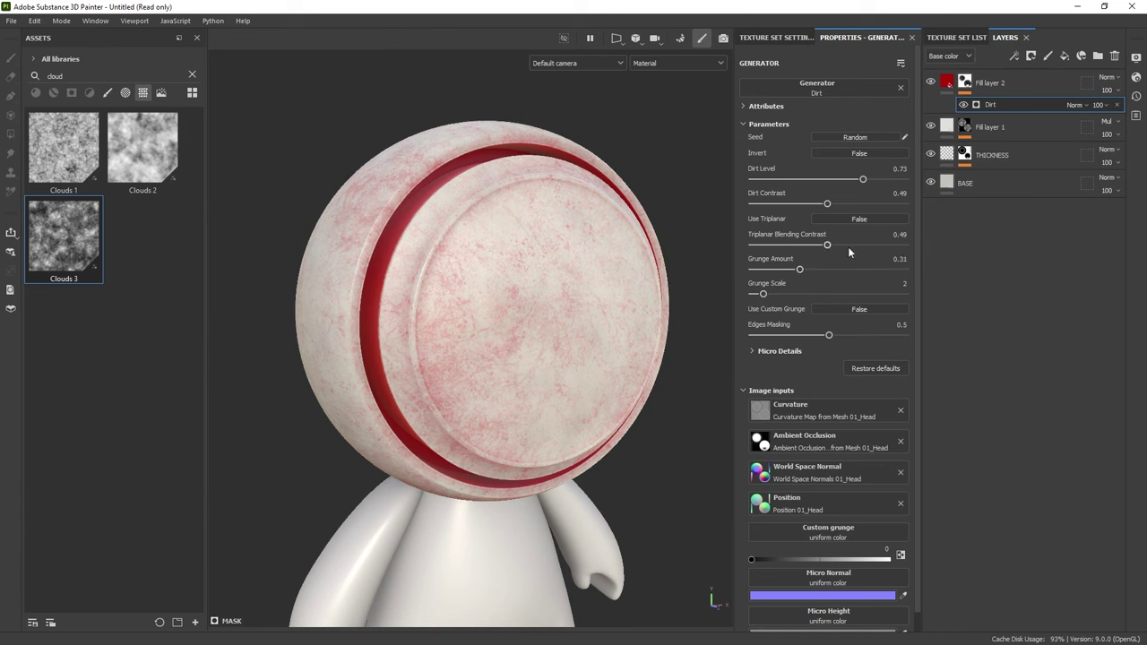
Set Fill layer 2's blend mode to Overlay and change its base color to the light gray A8A2A2.
left_click(1108, 77)
left_click(1088, 257)
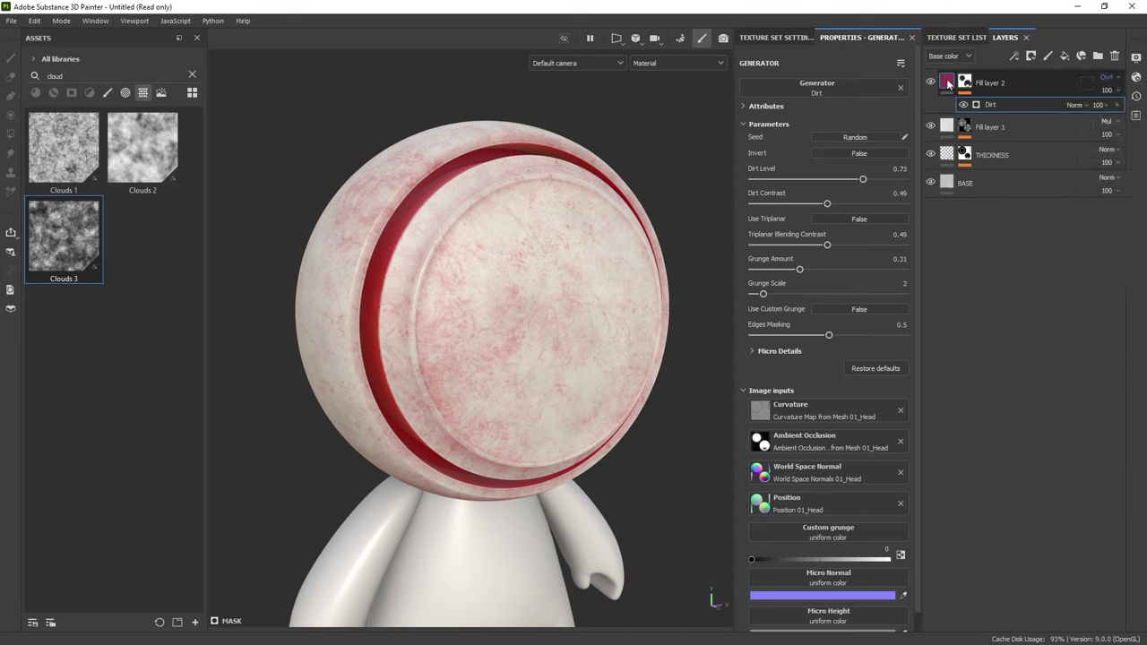
left_click(948, 82)
left_click(847, 383)
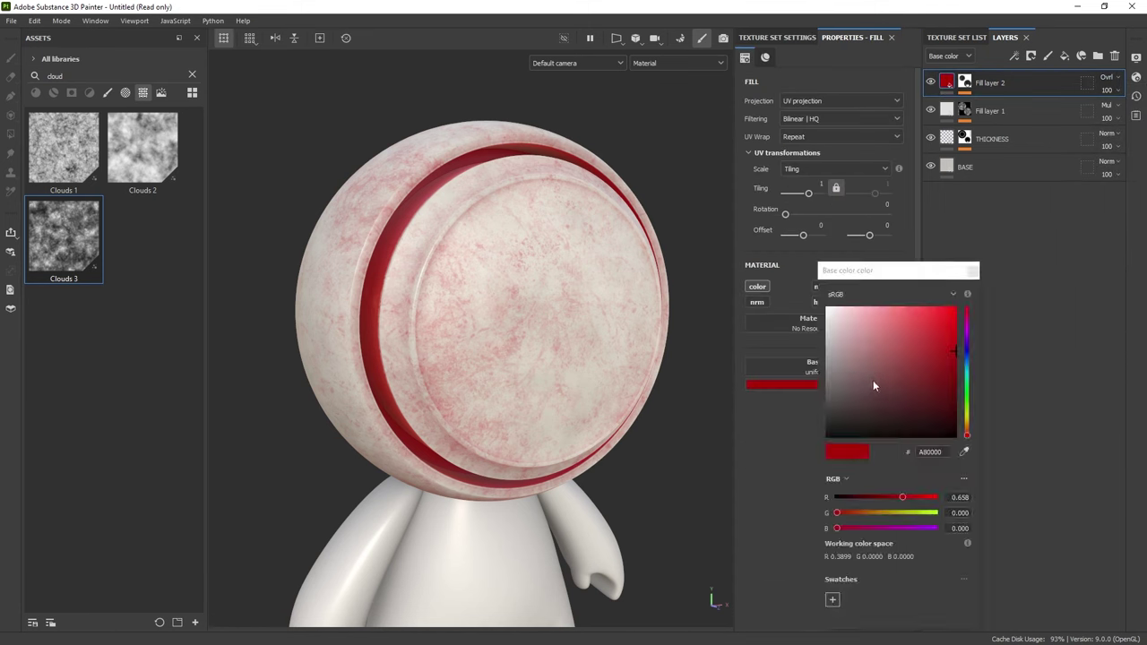
left_click(832, 355)
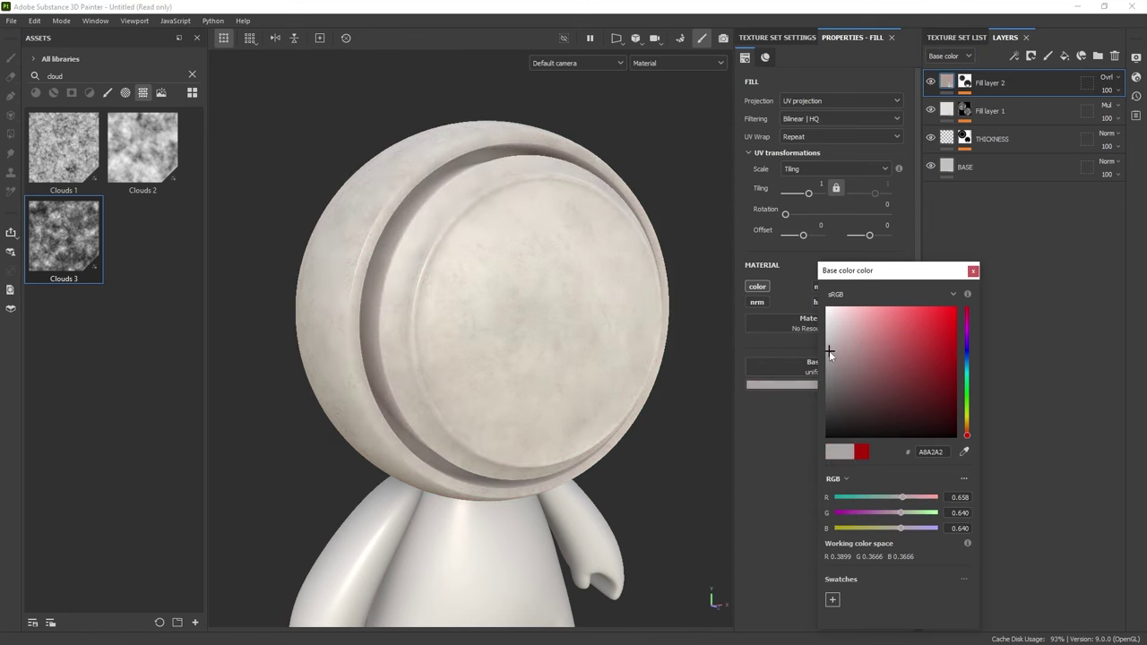
left_click(973, 271)
left_click_drag(636, 318, 575, 289, "alt")
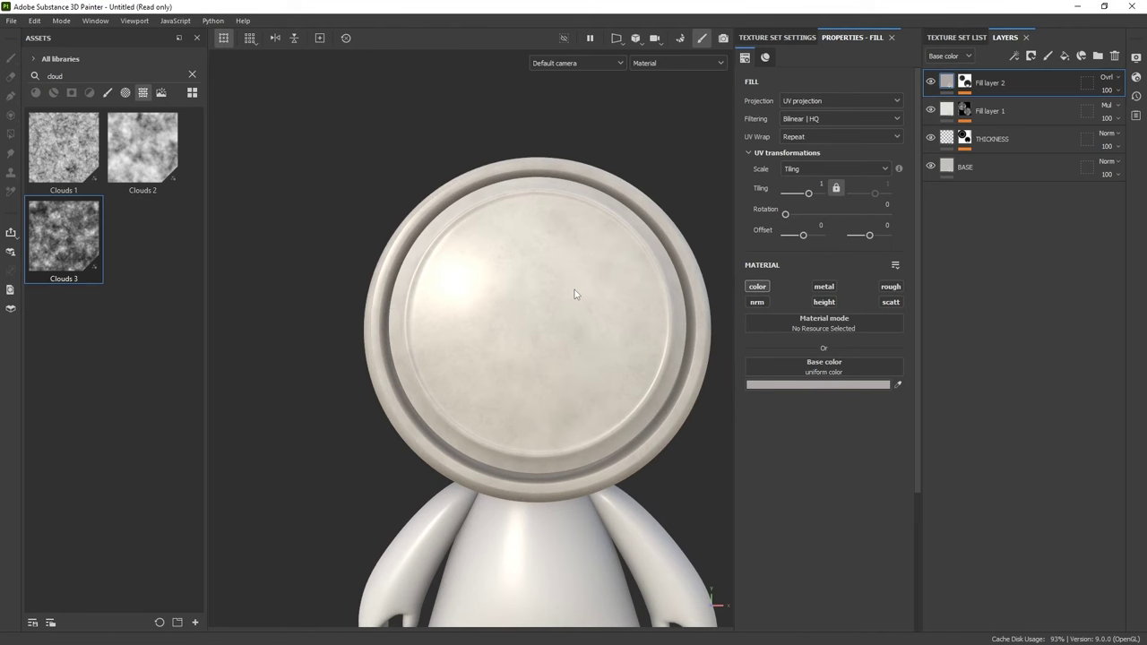
scroll(568, 291, "up", 5)
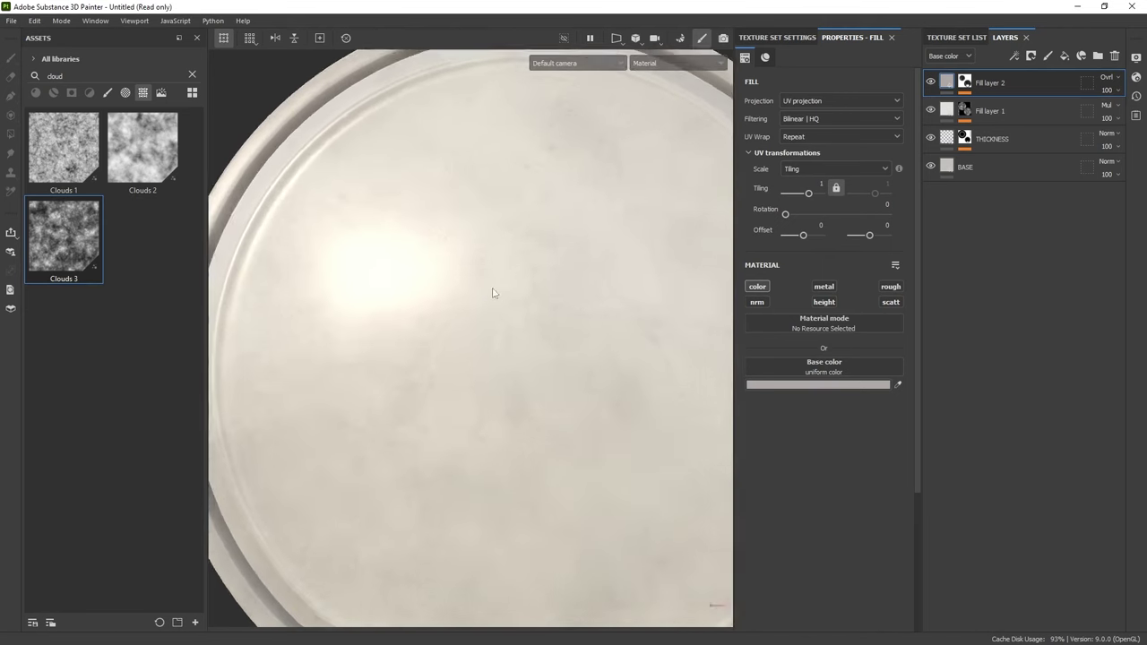
left_click_drag(494, 293, 476, 246, "alt")
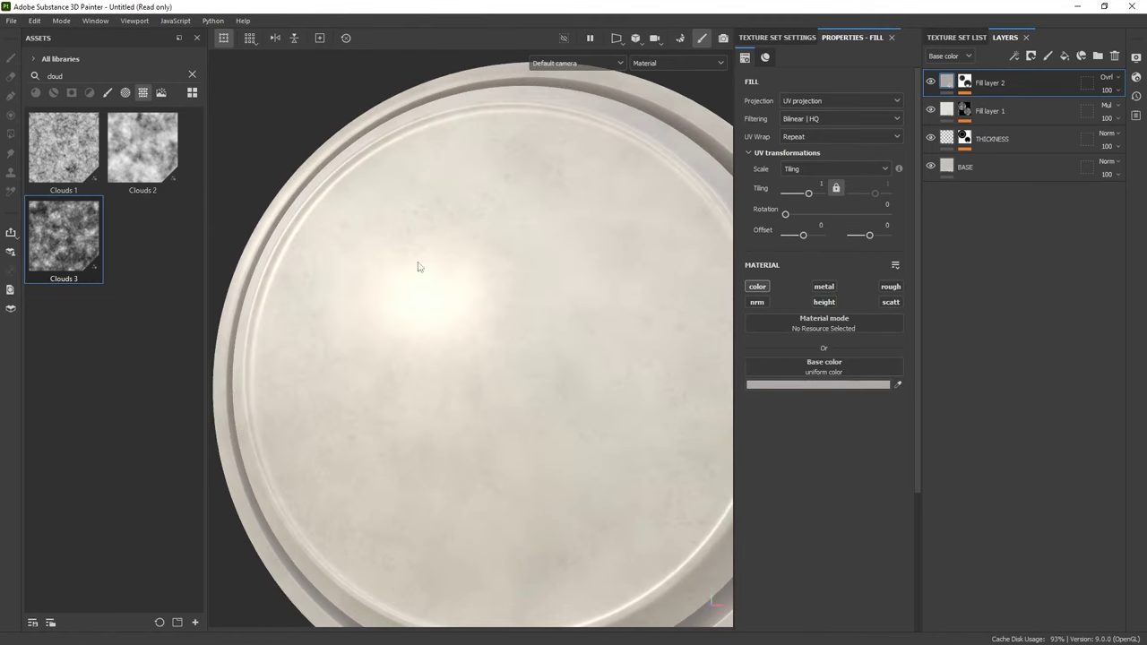
scroll(543, 314, "up", 1)
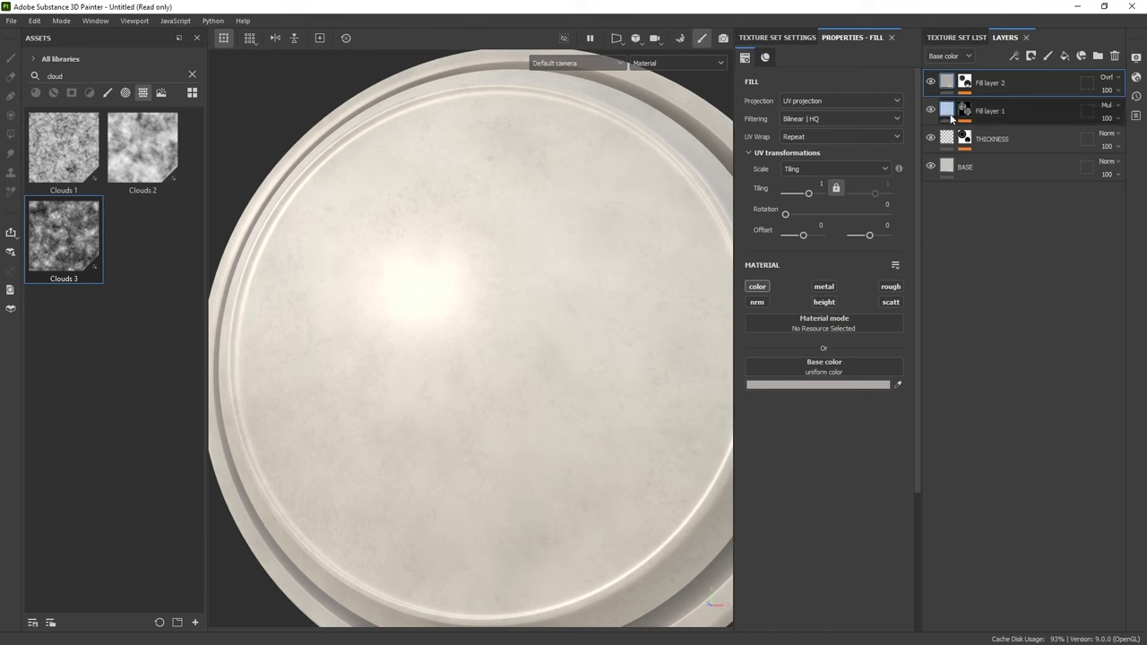
Rename Fill layer 1 to CLOUDS and Fill layer 2 to DIRT.
left_click(995, 114)
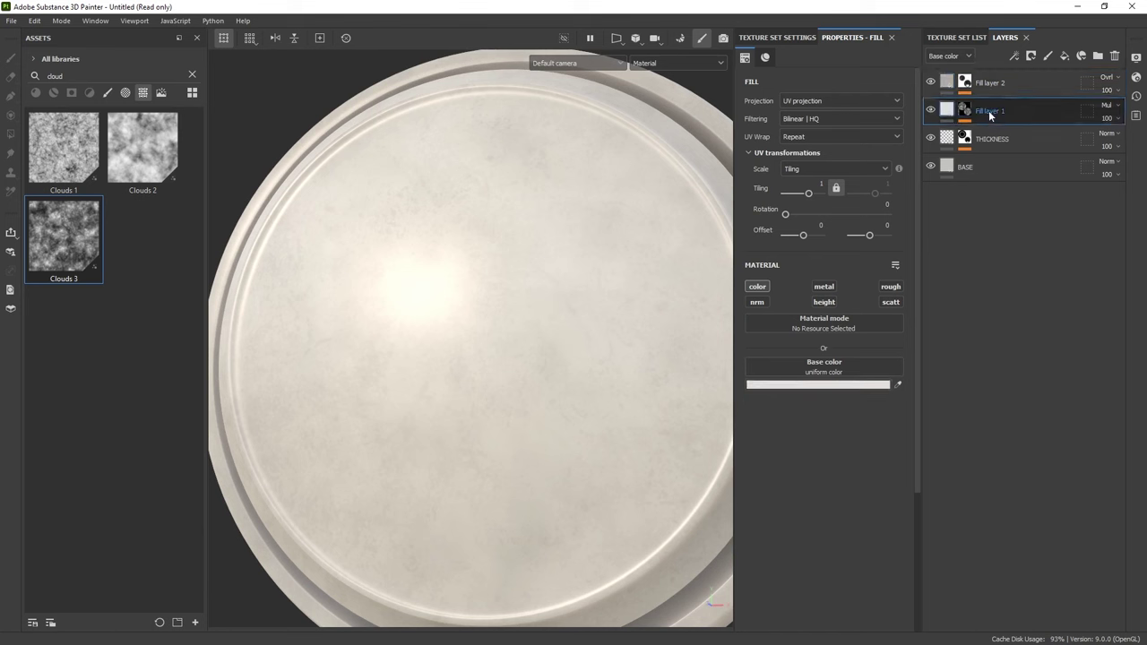
double_click(990, 112)
type("CLOUDS")
double_click(989, 82)
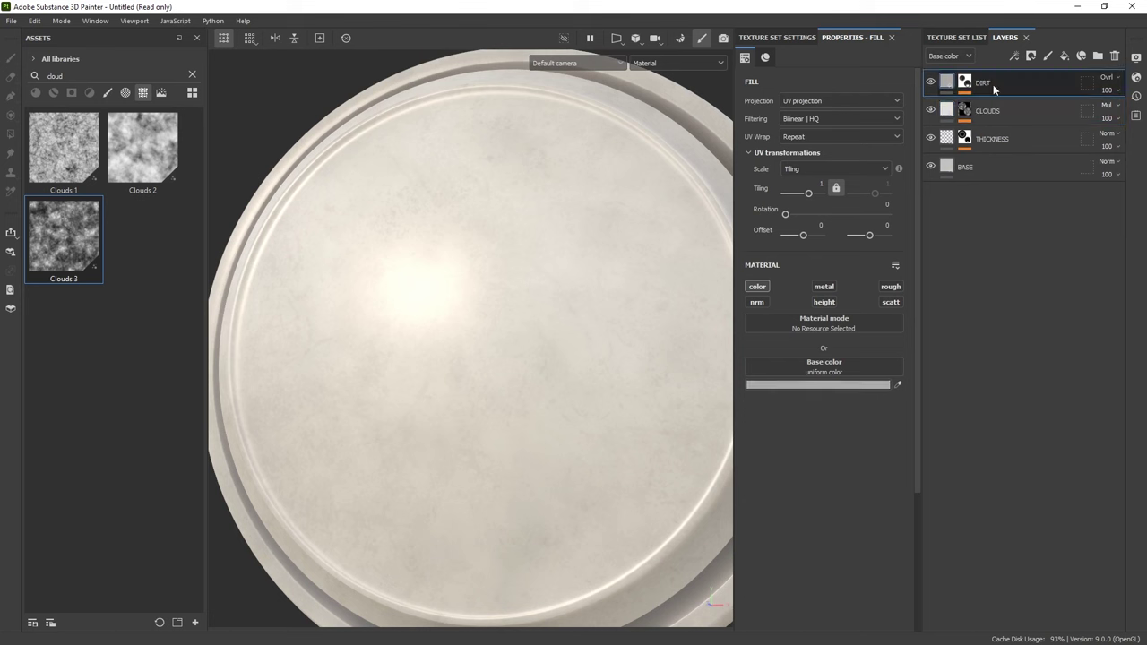
type("DIRT")
key("Return")
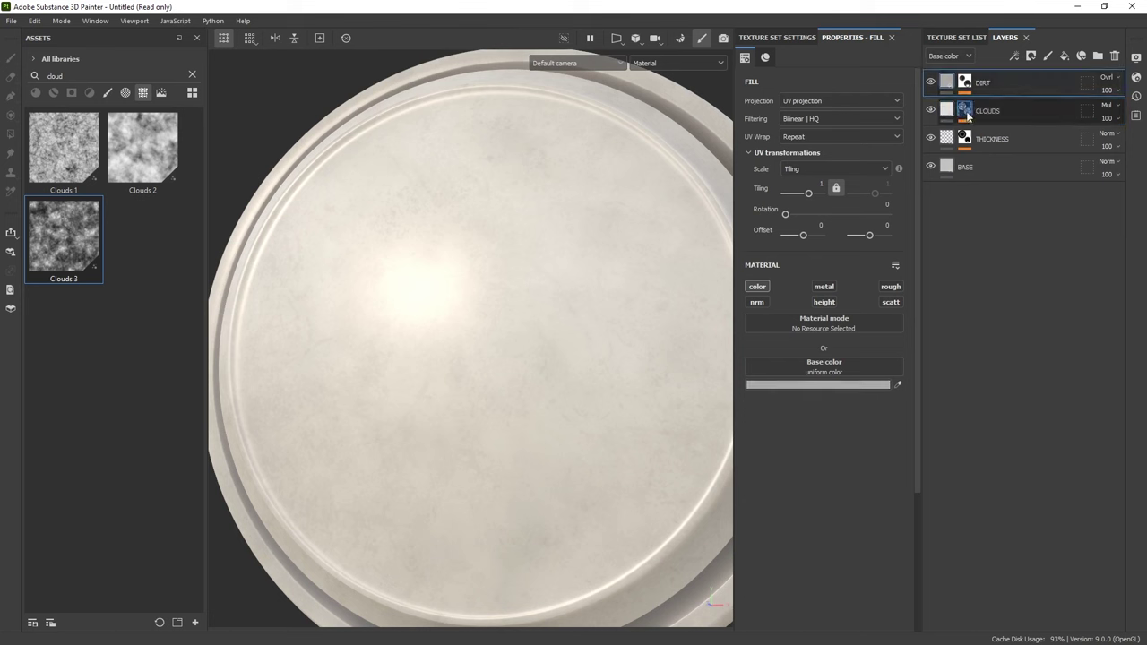
Enable the roughness channel on the CLOUDS layer and set its roughness to 0.3562.
left_click(1022, 111)
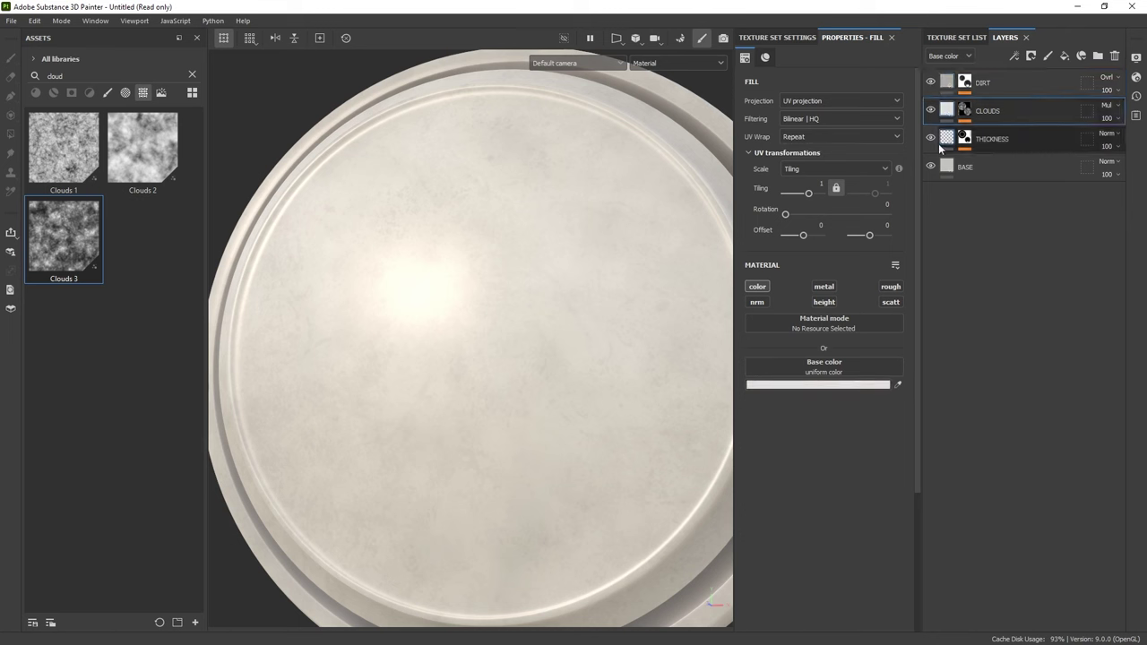
left_click(891, 287)
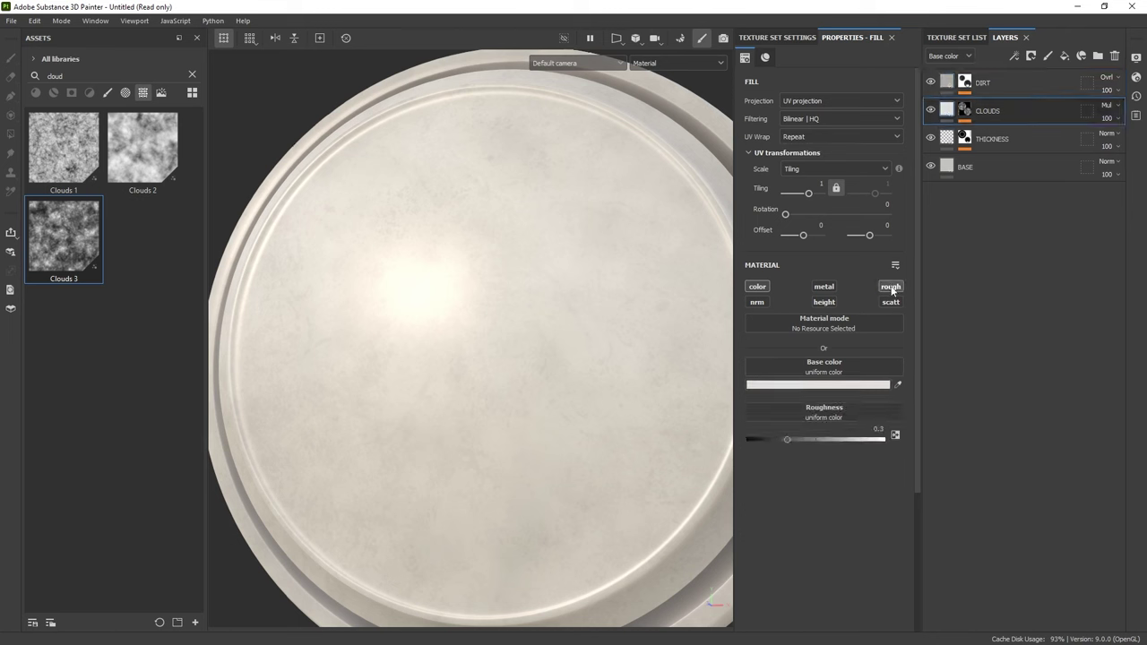
mouse_move(787, 439)
left_mouse_down()
mouse_move(738, 439)
mouse_move(870, 438)
mouse_move(756, 434)
mouse_move(799, 433)
left_mouse_up()
right_click_drag(610, 358, 512, 258, "shift")
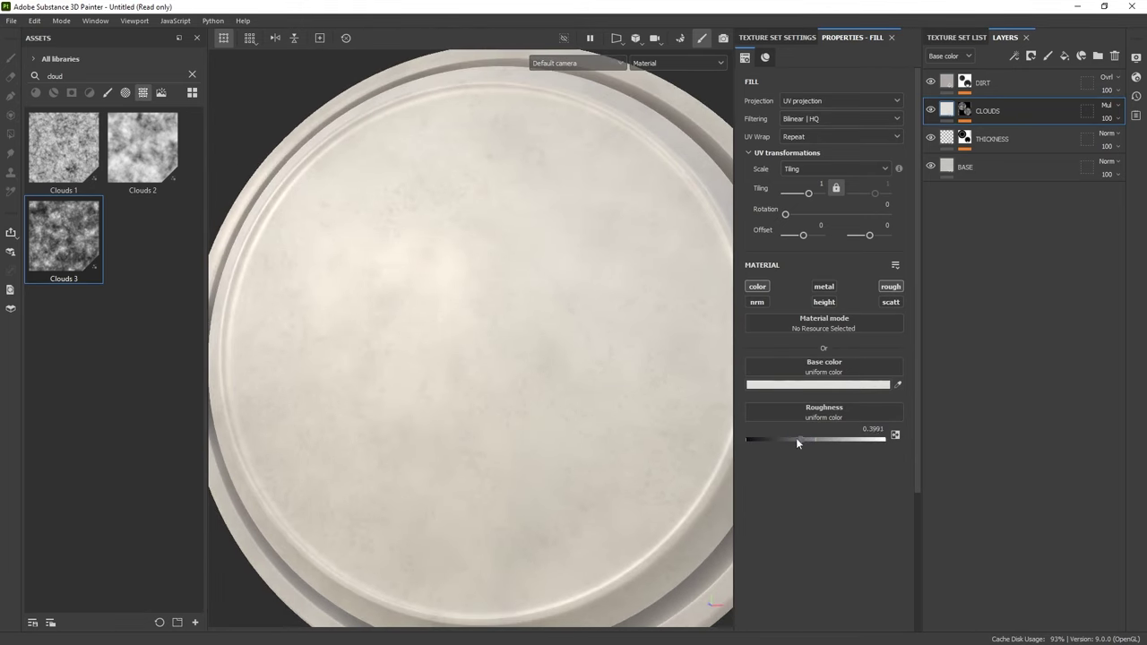
left_click_drag(795, 437, 796, 438)
right_click_drag(631, 363, 641, 376, "shift")
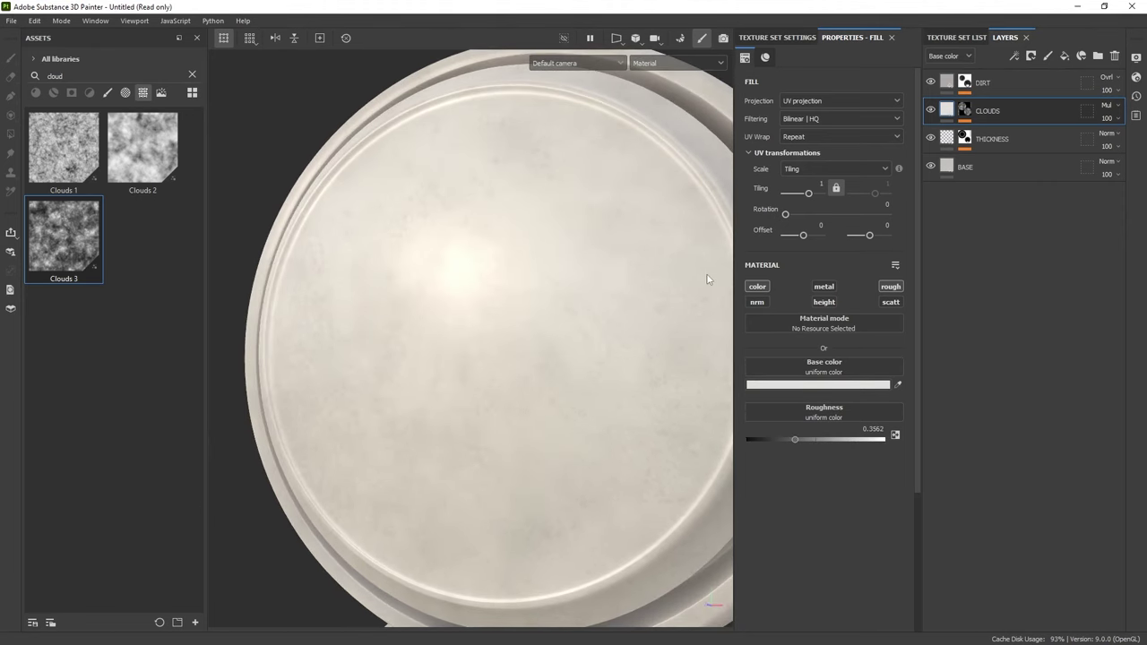
Enable the roughness channel on the DIRT layer and set its roughness to 0.3863.
left_click(1008, 79)
left_click(892, 286)
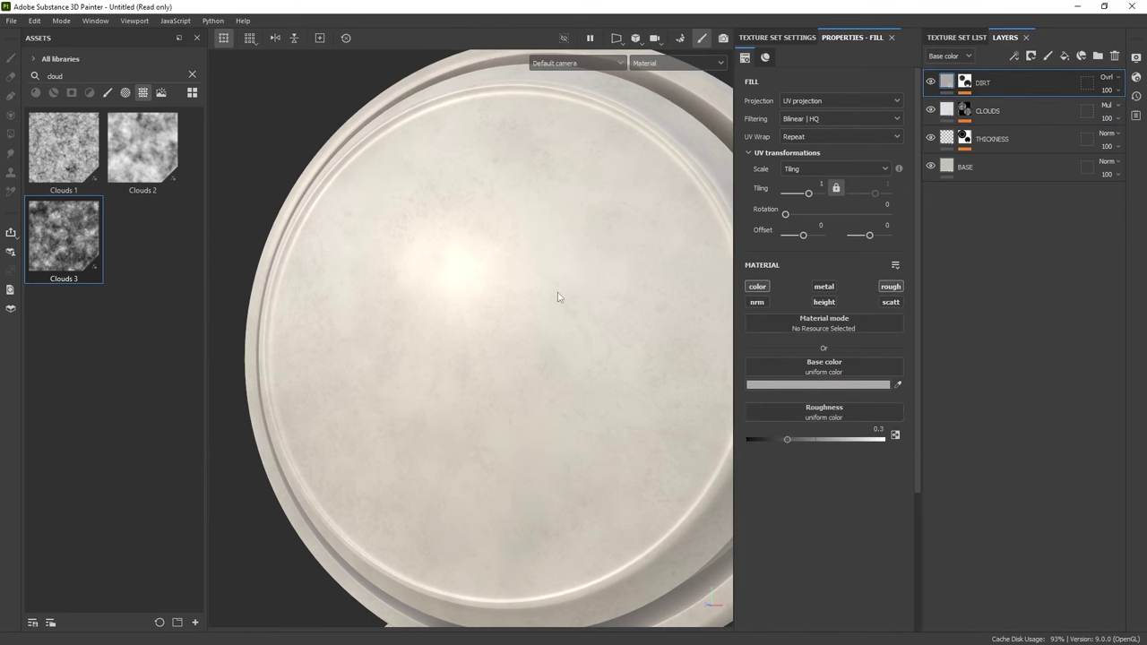
left_click_drag(558, 295, 432, 342, "alt")
right_click_drag(432, 341, 527, 355, "alt")
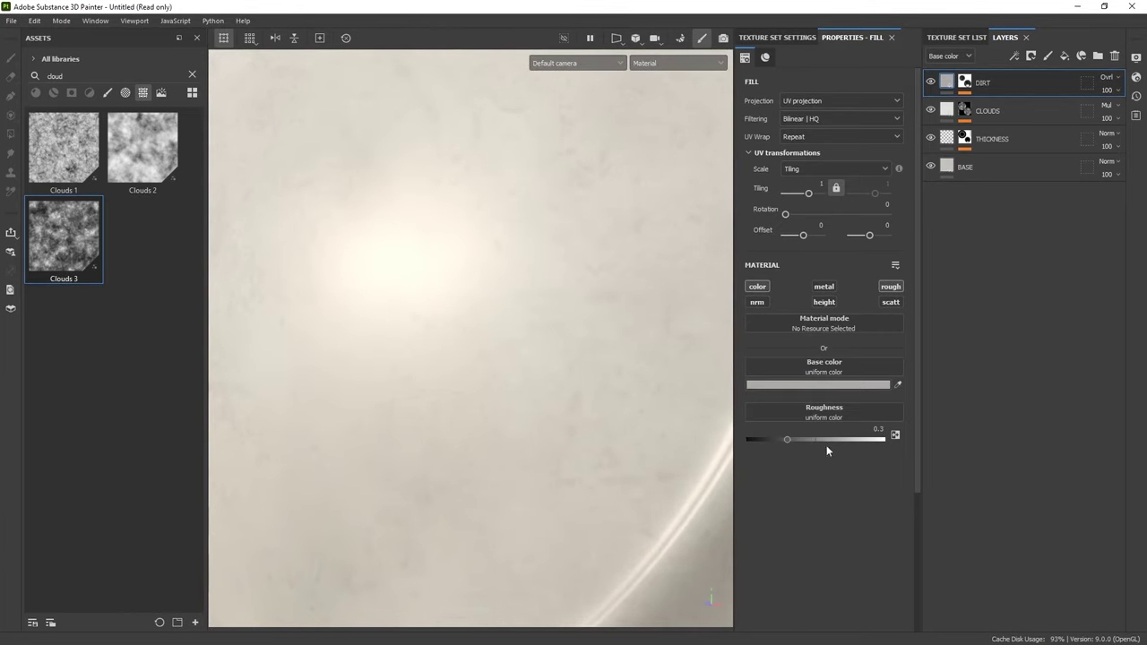
mouse_move(769, 438)
left_mouse_down()
mouse_move(742, 438)
mouse_move(886, 438)
mouse_move(753, 436)
mouse_move(809, 439)
left_mouse_up()
left_click_drag(632, 388, 583, 323, "alt")
scroll(560, 277, "down", 5)
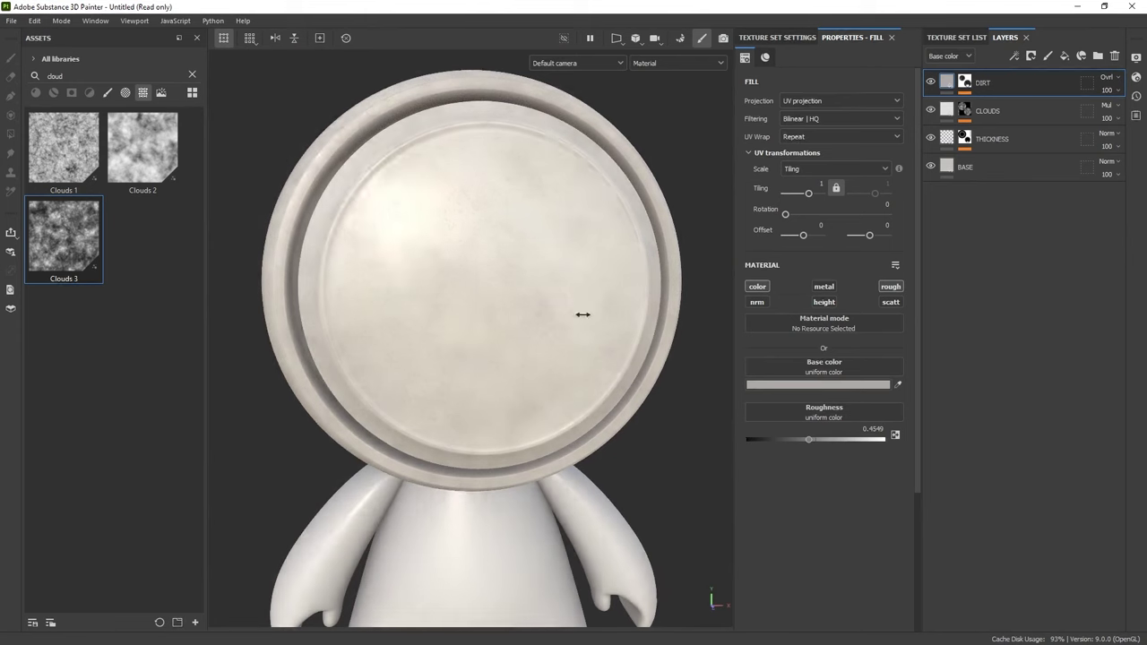
left_click_drag(807, 437, 793, 438)
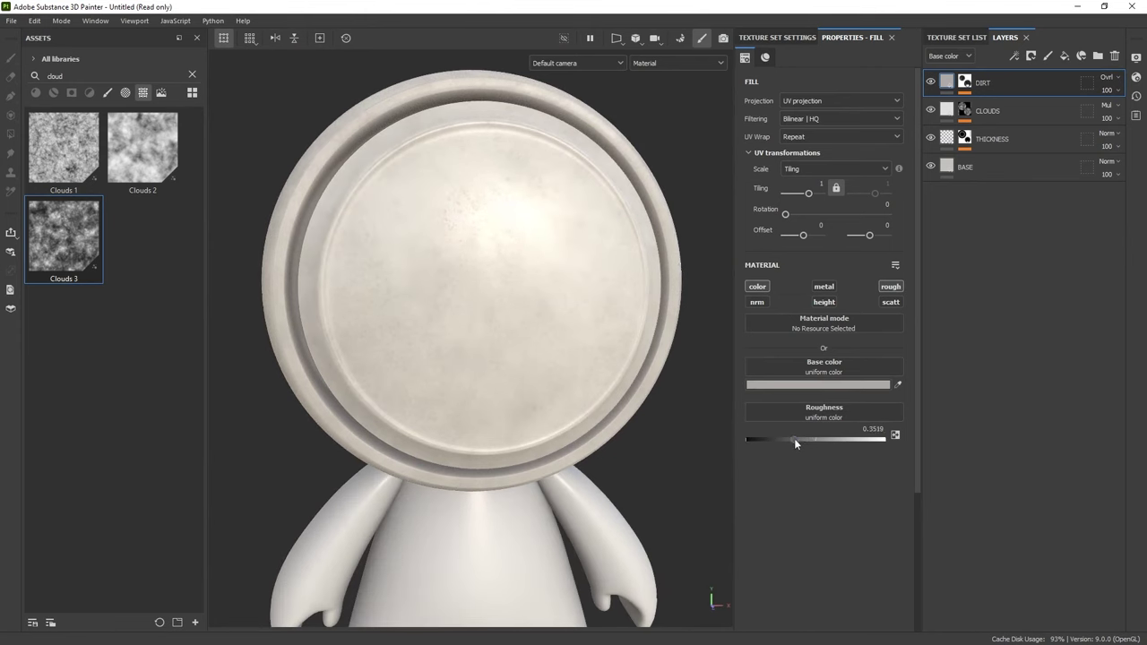
right_click_drag(593, 287, 600, 293, "shift")
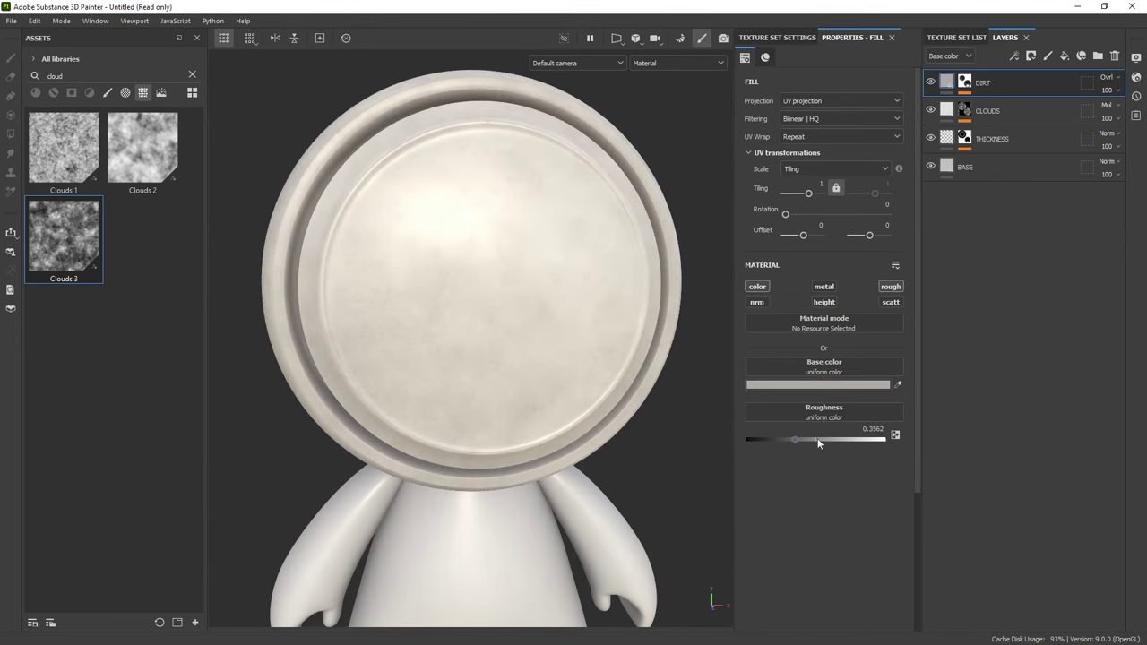
left_click_drag(798, 438, 799, 438)
left_click_drag(519, 223, 523, 238, "alt")
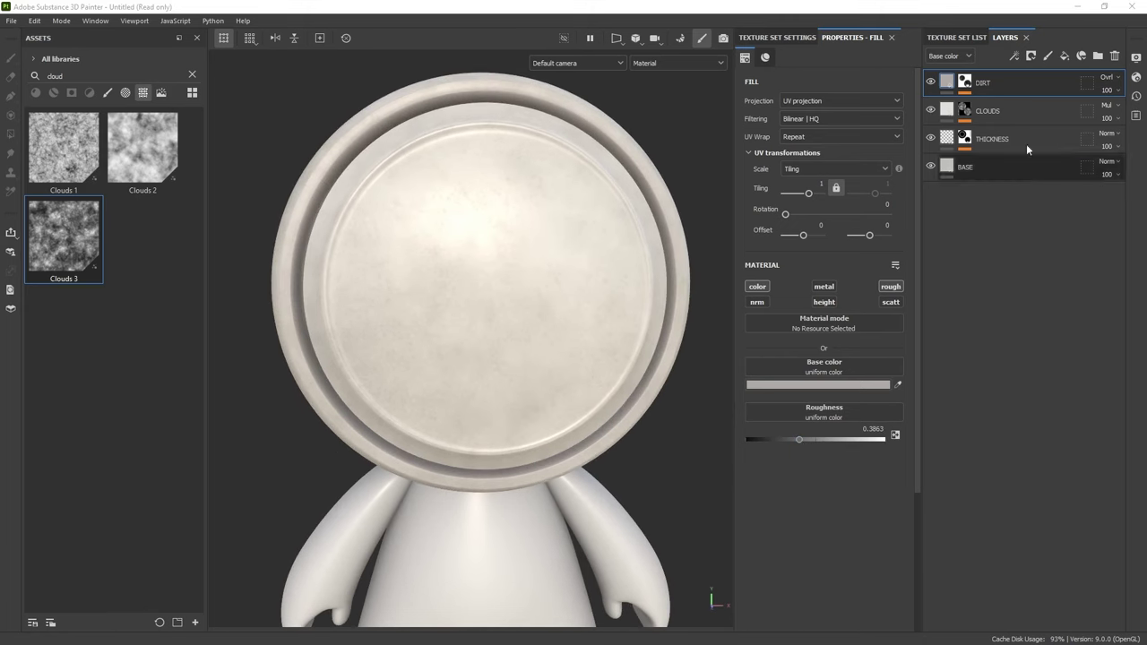
Add a fill layer on top with only its color channel active and red base color E80000.
left_click(1062, 56)
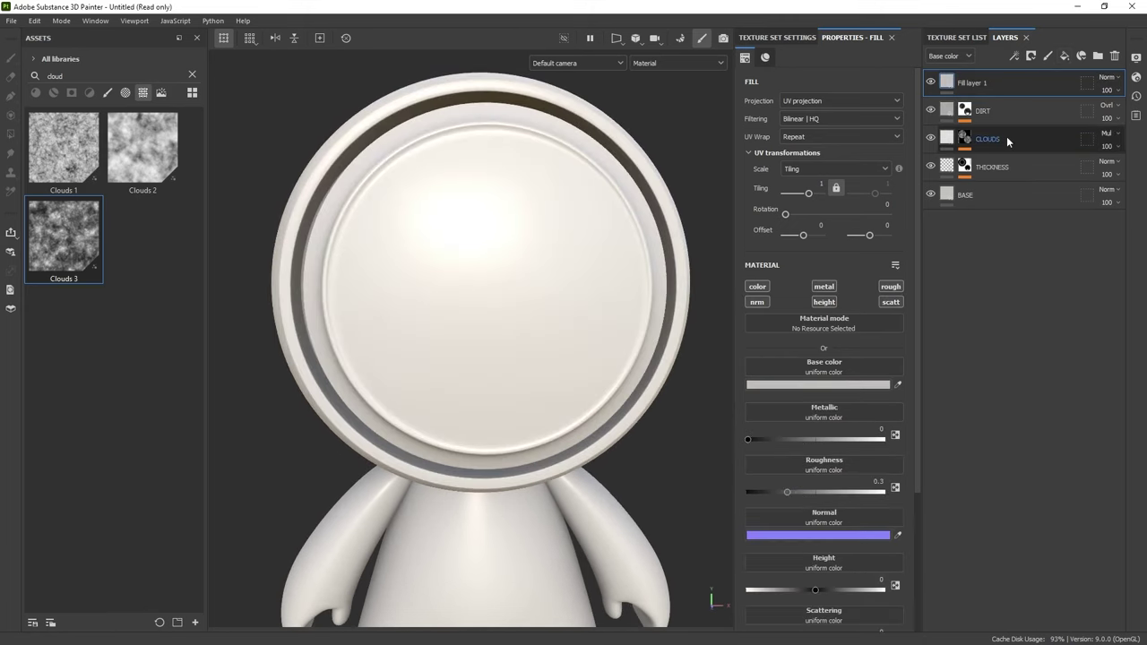
left_click(758, 287)
left_click(815, 385)
left_click_drag(924, 334, 972, 352)
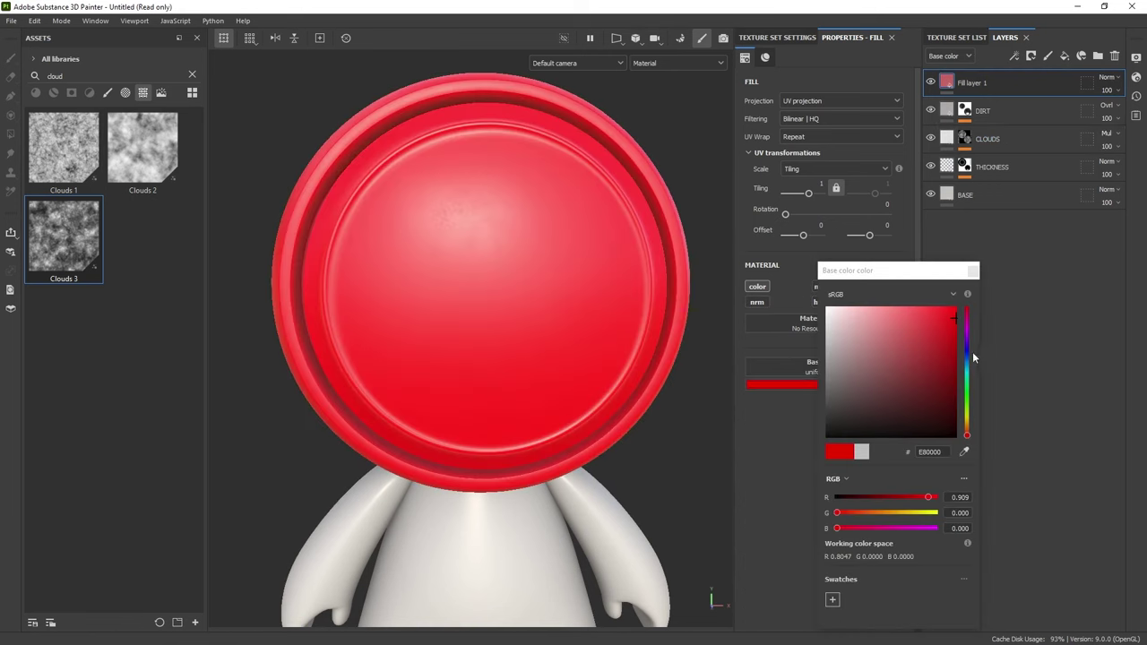
left_click(973, 267)
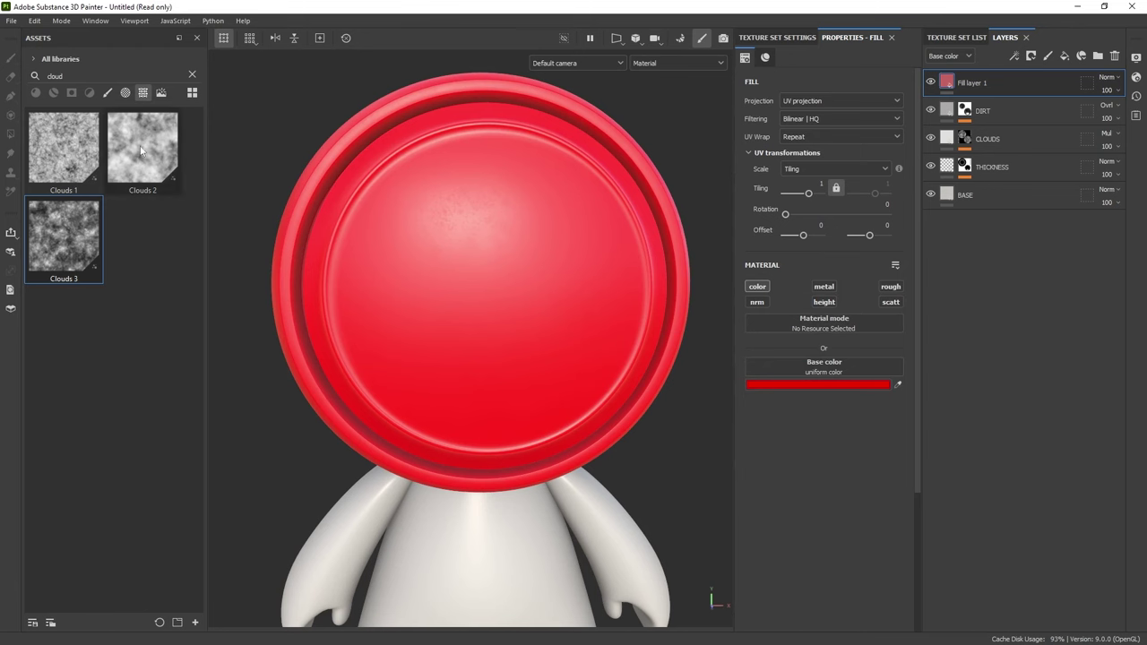
Give the red fill layer a black mask containing a fill effect.
left_click(1015, 57)
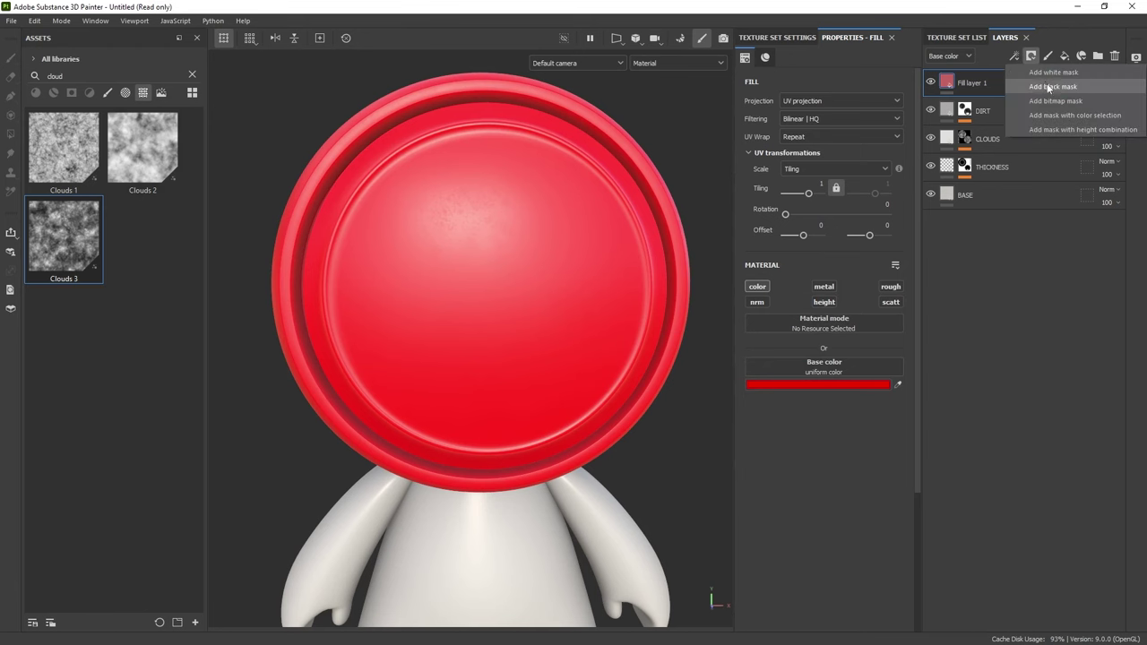
left_click(1051, 75)
left_click(1020, 57)
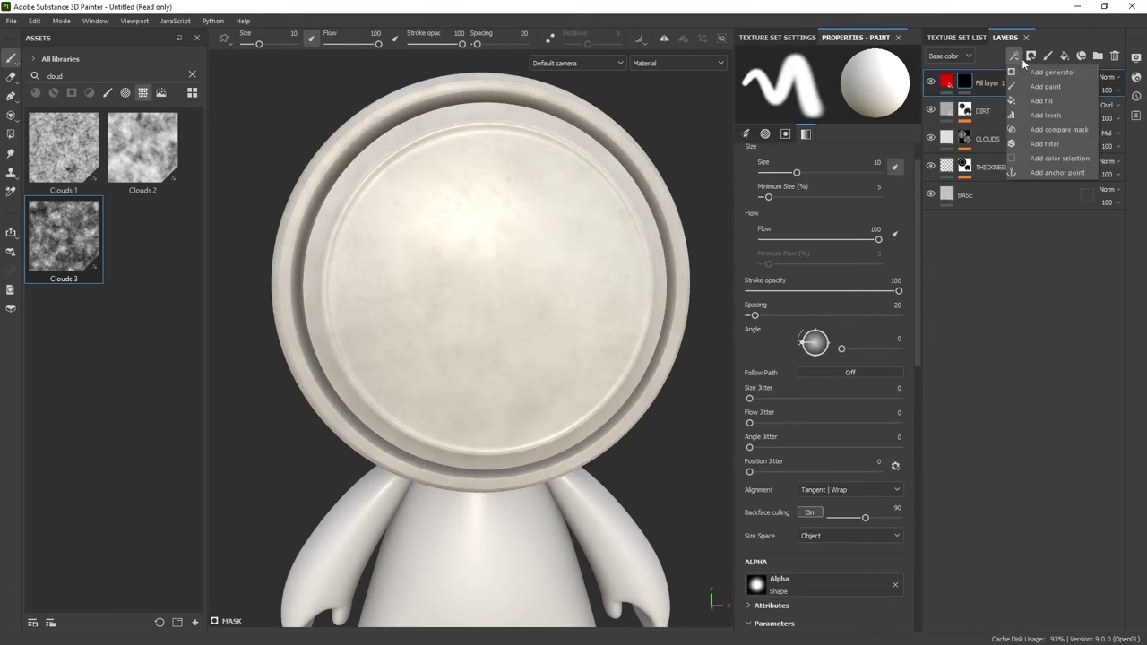
left_click(1039, 101)
Search the assets for "vein", apply Grunge Marble Veins to the mask's fill and set its Balance to 0.93.
left_click(192, 74)
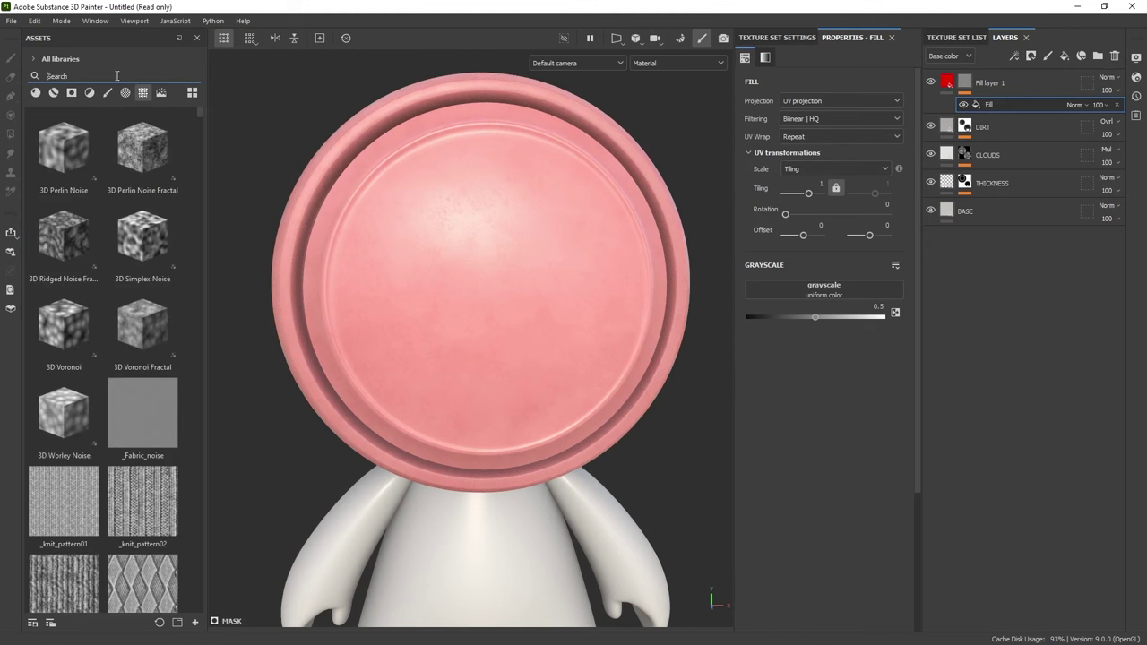
type("vein")
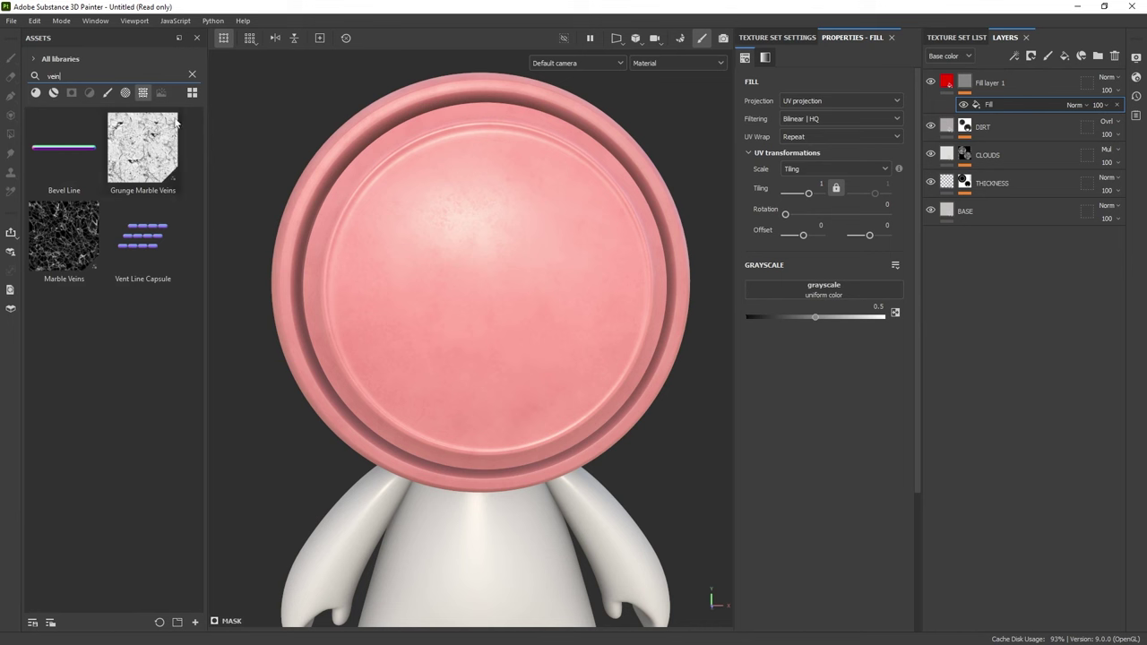
left_click_drag(141, 134, 851, 290)
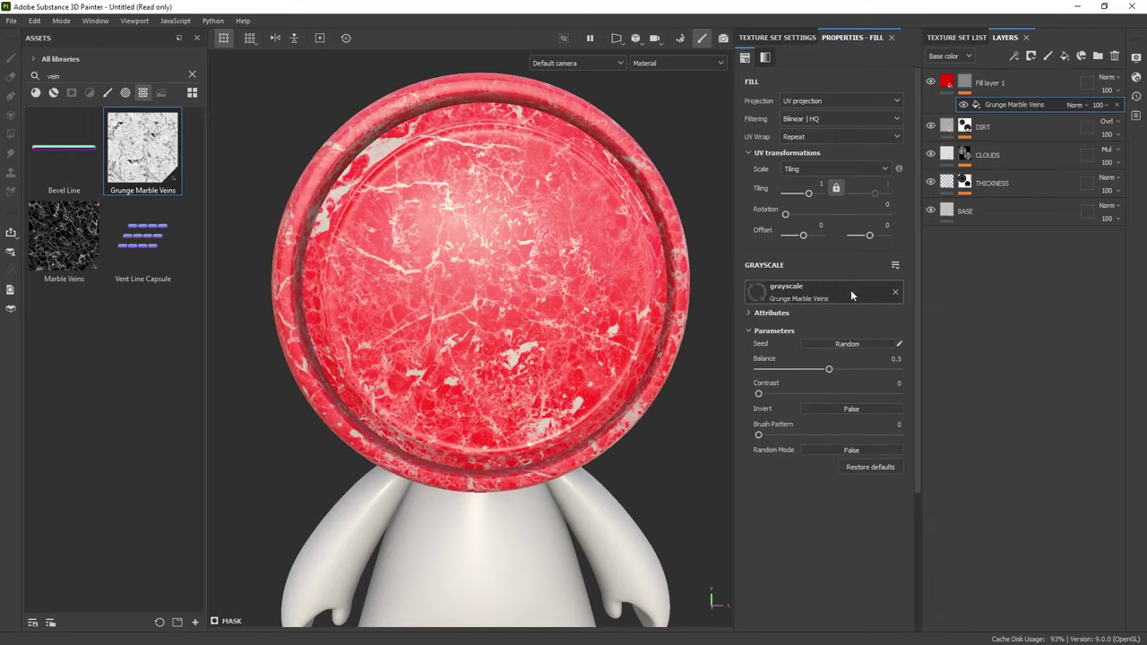
mouse_move(538, 260)
left_mouse_down("alt")
mouse_move(573, 253)
mouse_move(609, 299)
mouse_move(520, 289)
mouse_move(535, 266)
left_mouse_up("alt")
left_click_drag(824, 371, 890, 371)
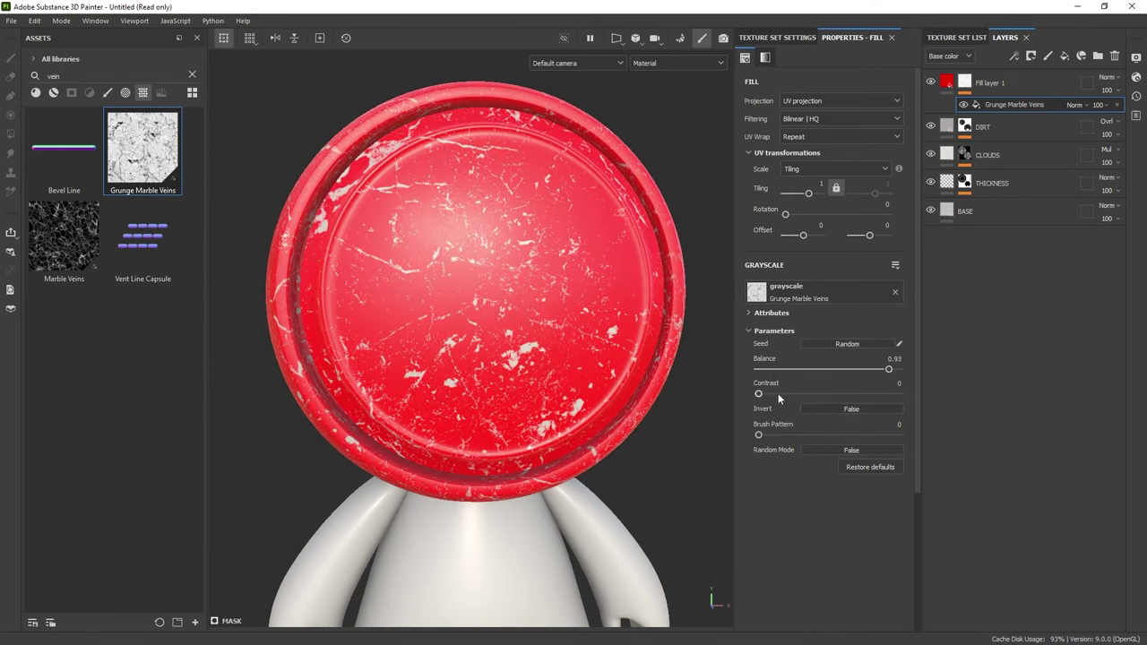
Switch the Grunge Marble Veins fill to Tri-planar projection and rotate its projection box around the character.
left_click_drag(582, 249, 644, 255, "alt")
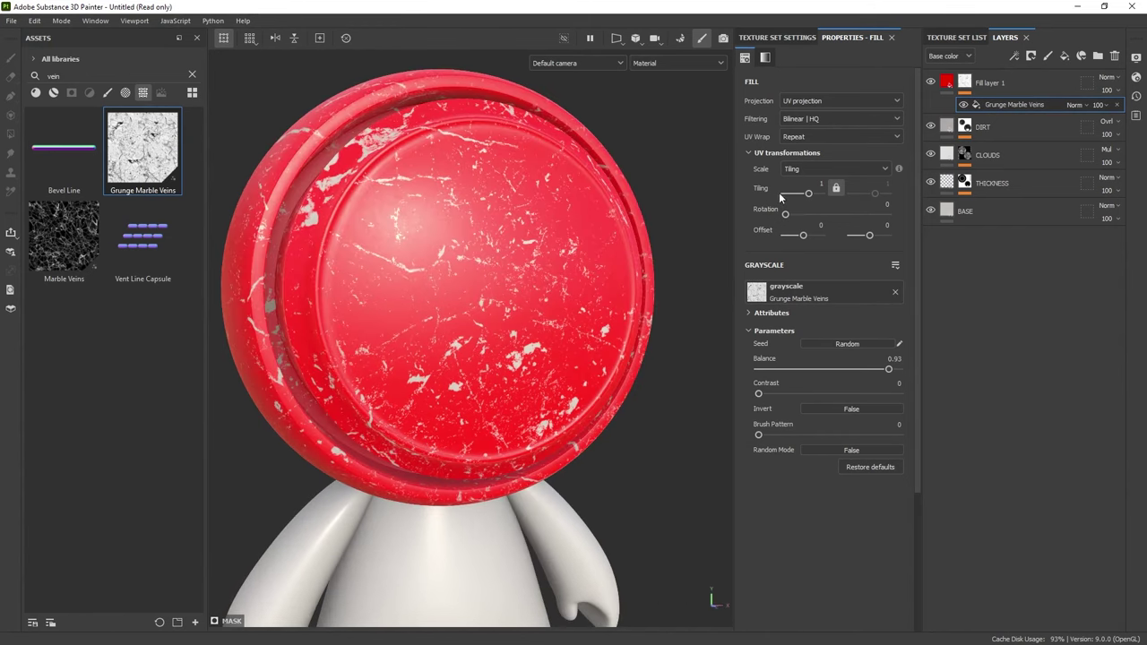
scroll(592, 194, "down", 2)
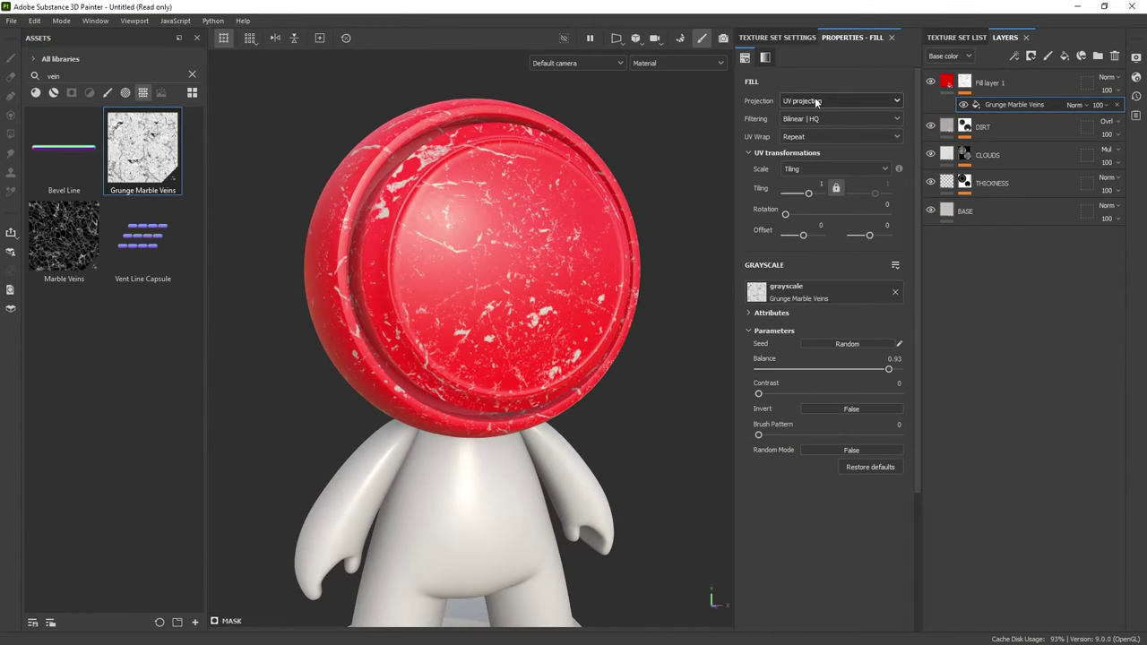
left_click(814, 99)
scroll(657, 210, "down", 5)
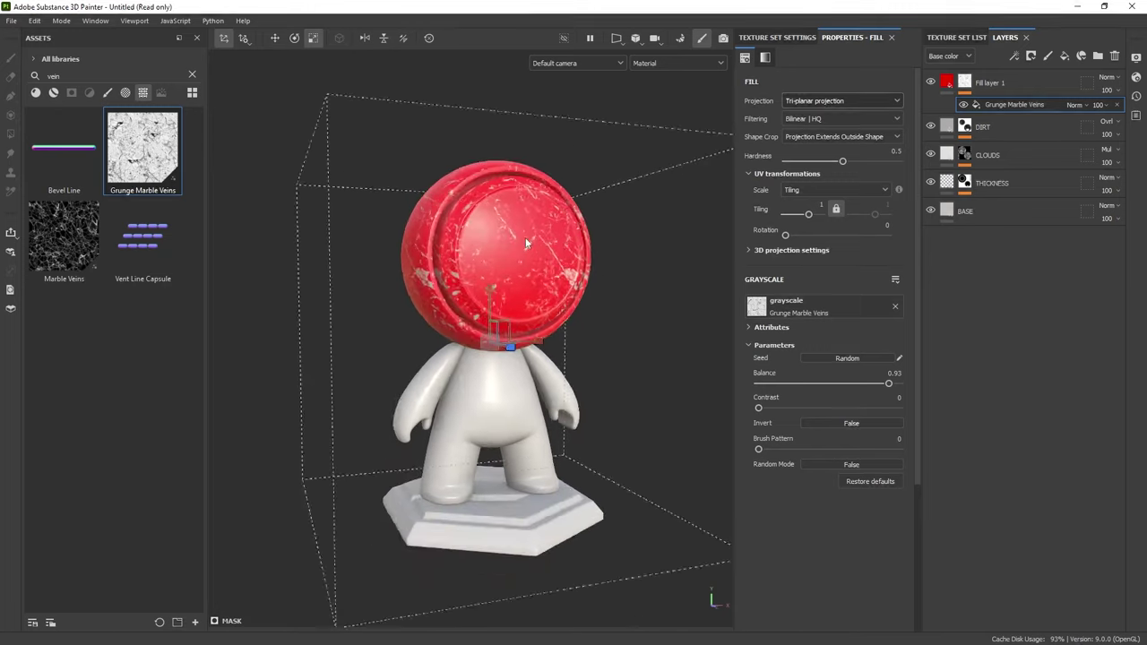
left_click(274, 38)
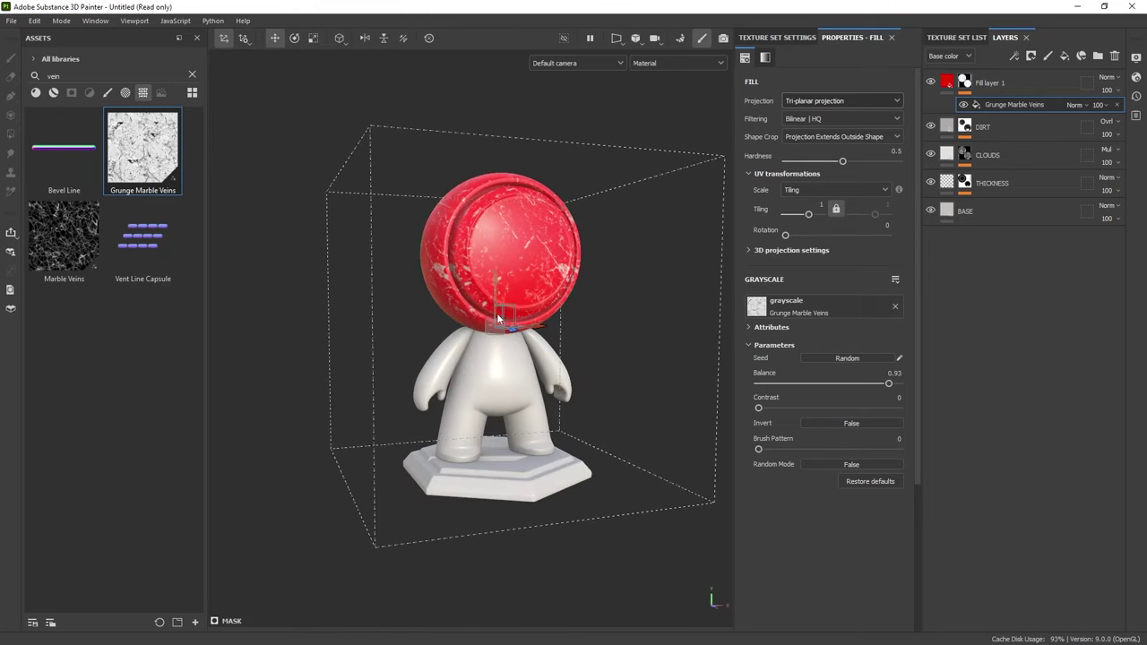
left_click_drag(538, 292, 618, 296, "alt")
left_click(313, 38)
key("e")
scroll(594, 397, "up", 3)
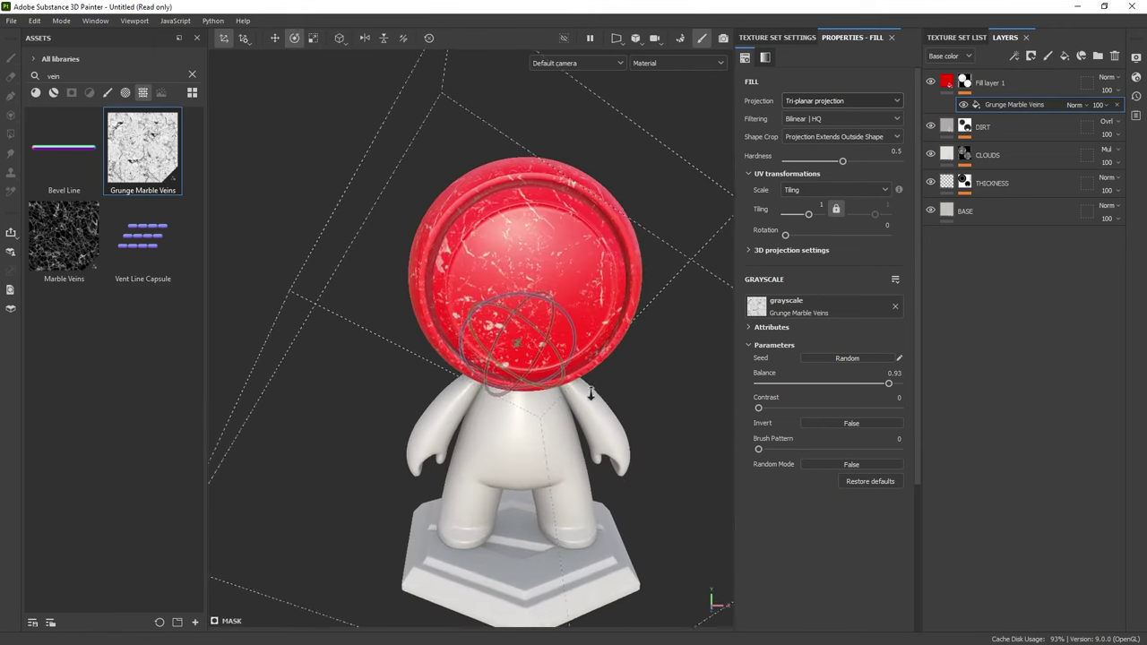
Set the blending mode of the red marble-vein fill layer to Linear dodge.
left_click(946, 82)
scroll(495, 241, "up", 3)
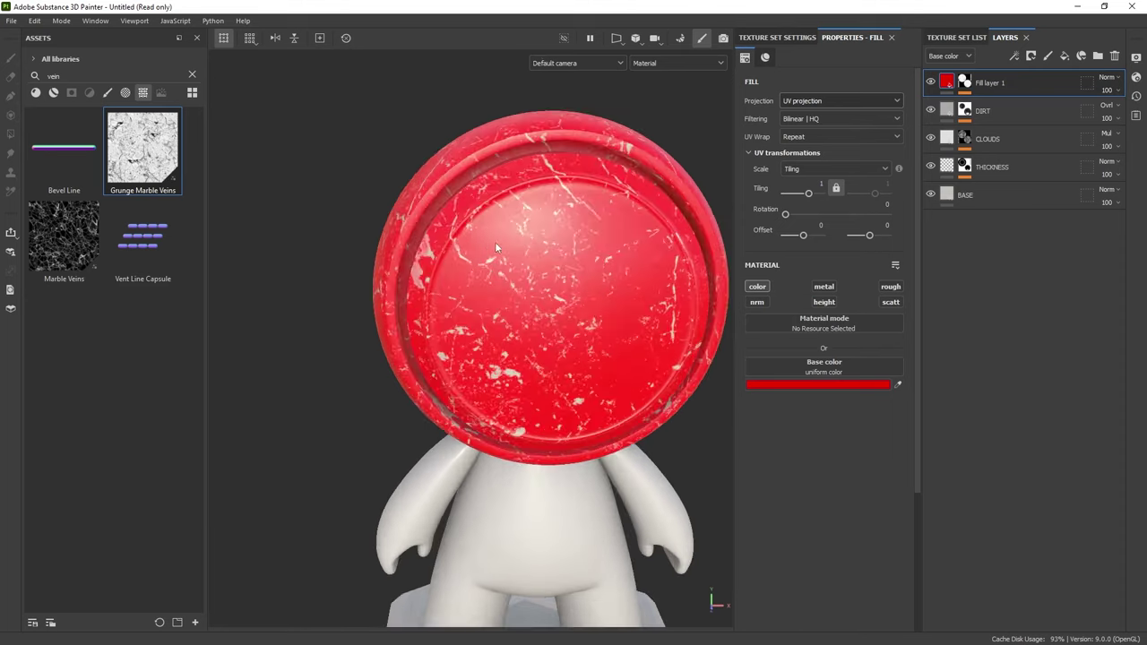
left_click_drag(524, 275, 628, 231, "alt")
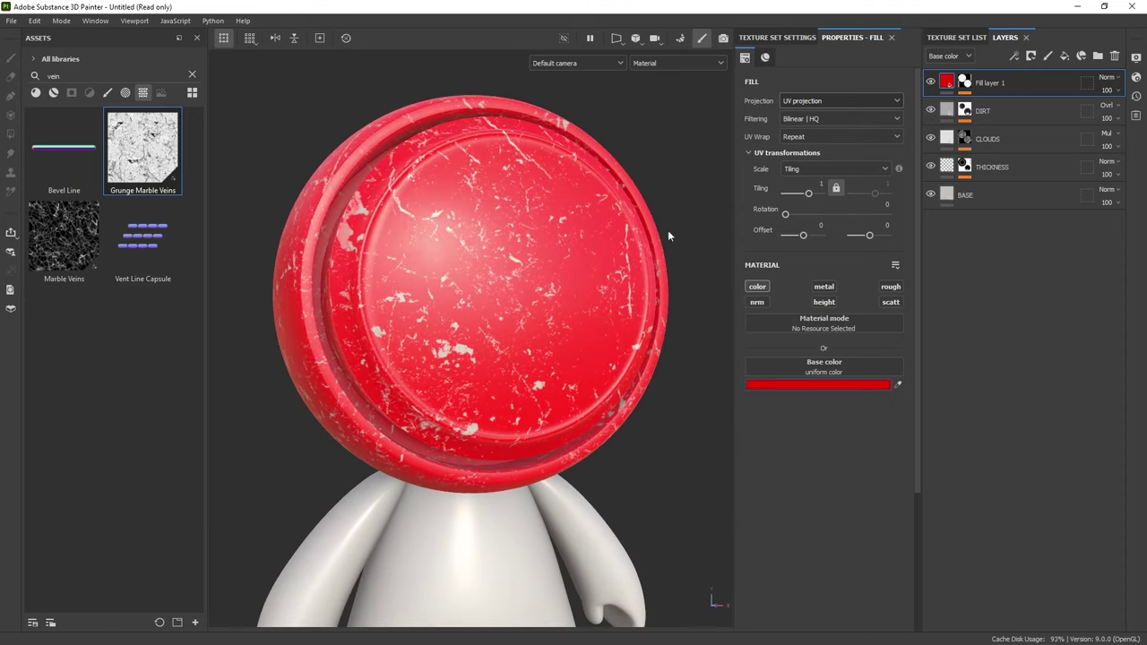
left_click(1108, 83)
left_click(1095, 190)
left_click_drag(625, 157, 560, 238, "alt")
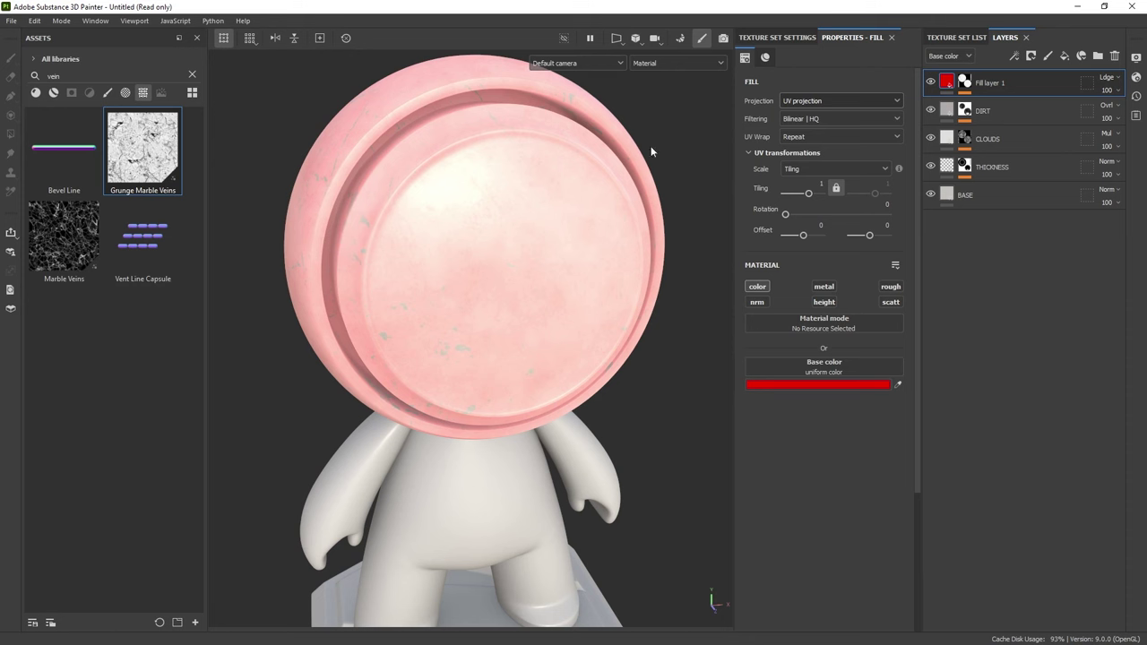
Add a Levels effect to the vein layer's mask, invert it and raise its midpoint to 5.191.
left_click(966, 82)
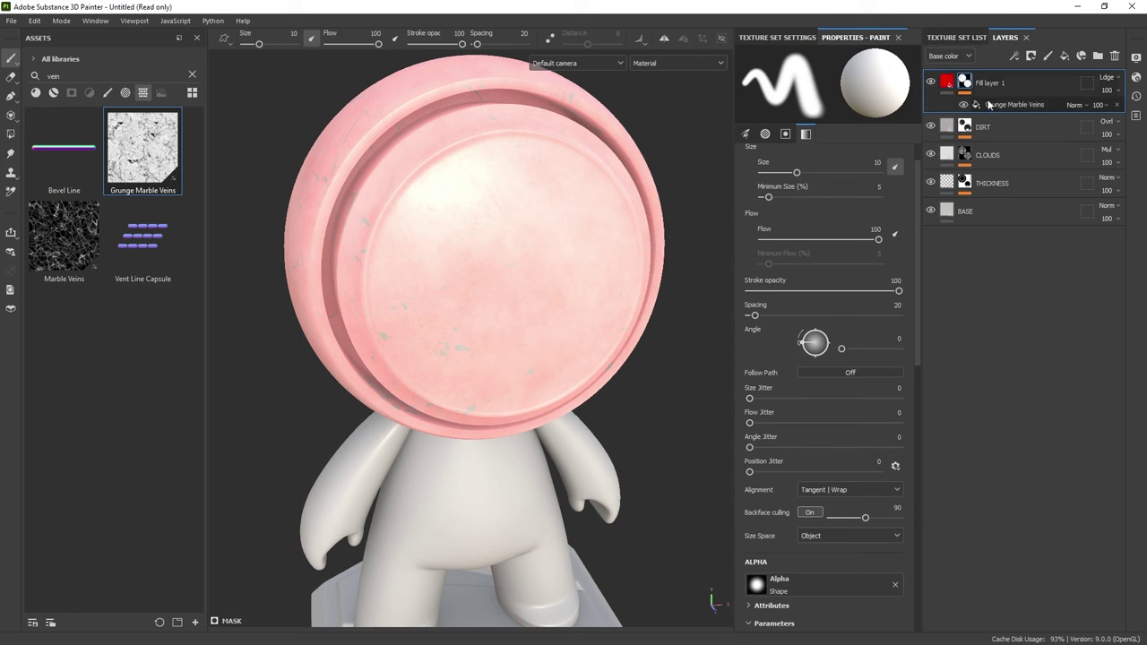
left_click(1013, 57)
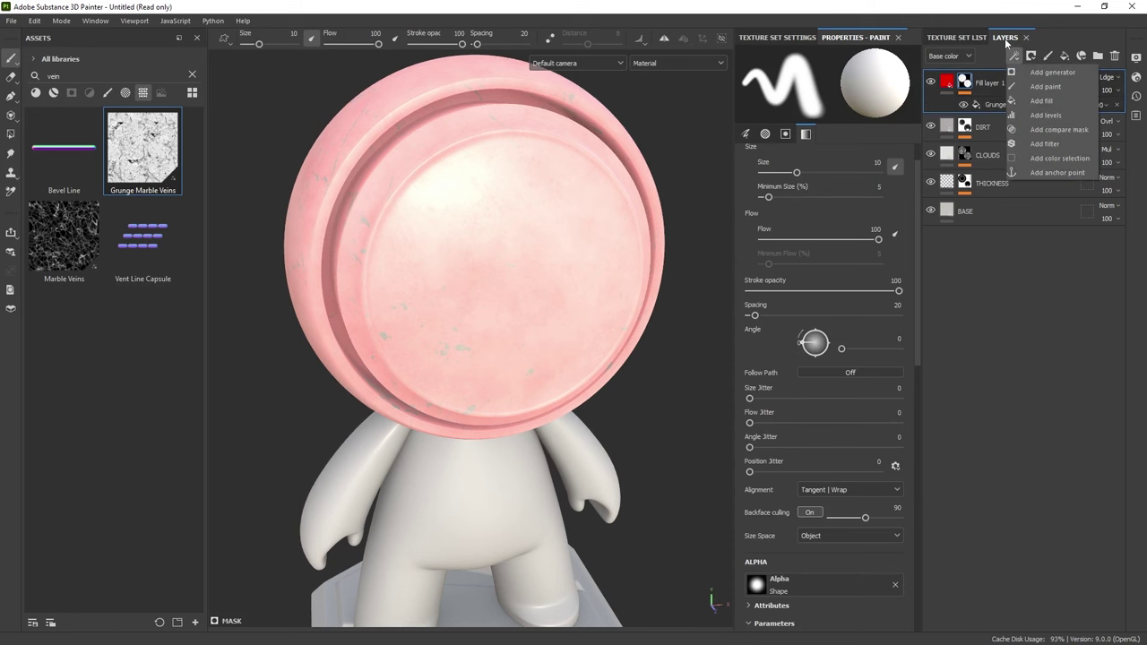
left_click(1038, 116)
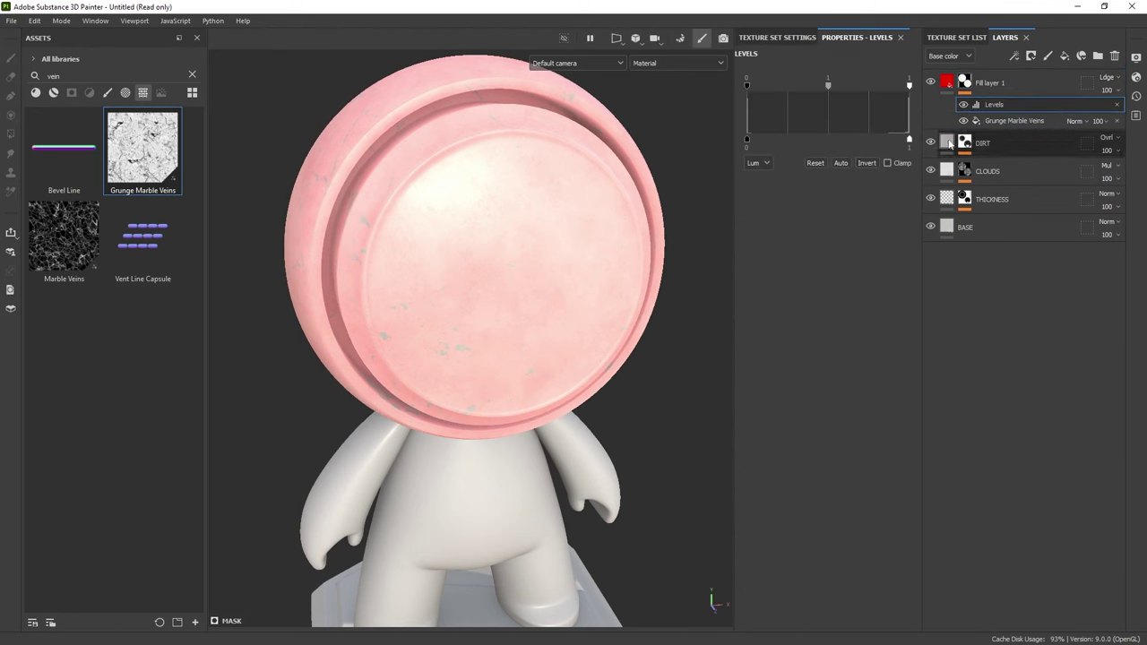
left_click(869, 162)
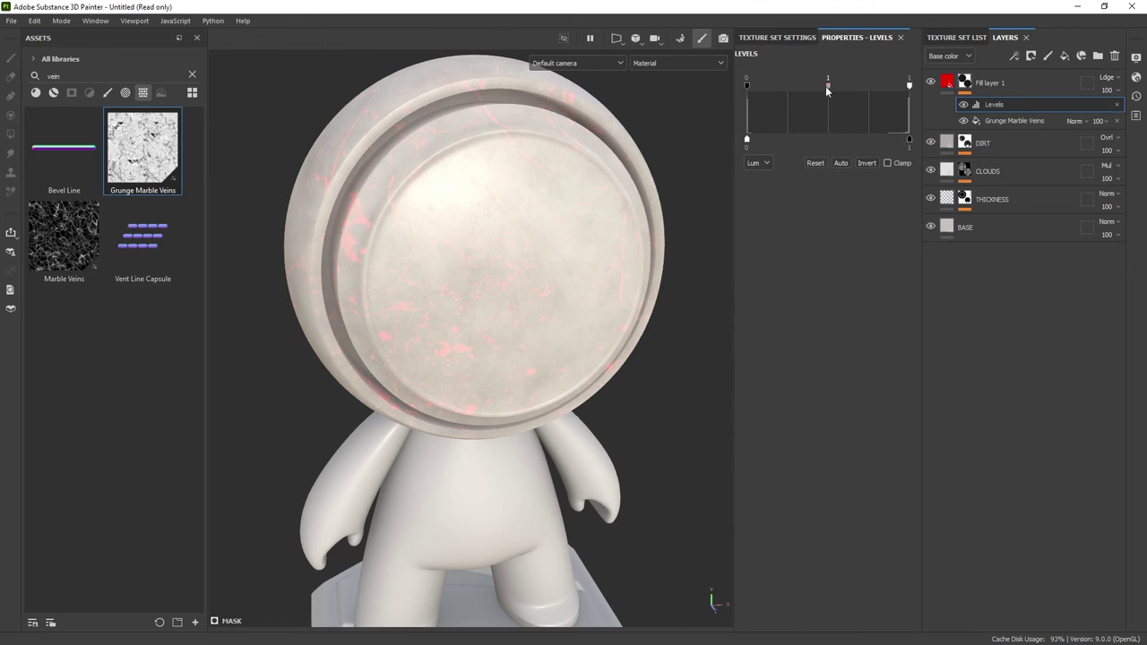
scroll(604, 171, "up", 5)
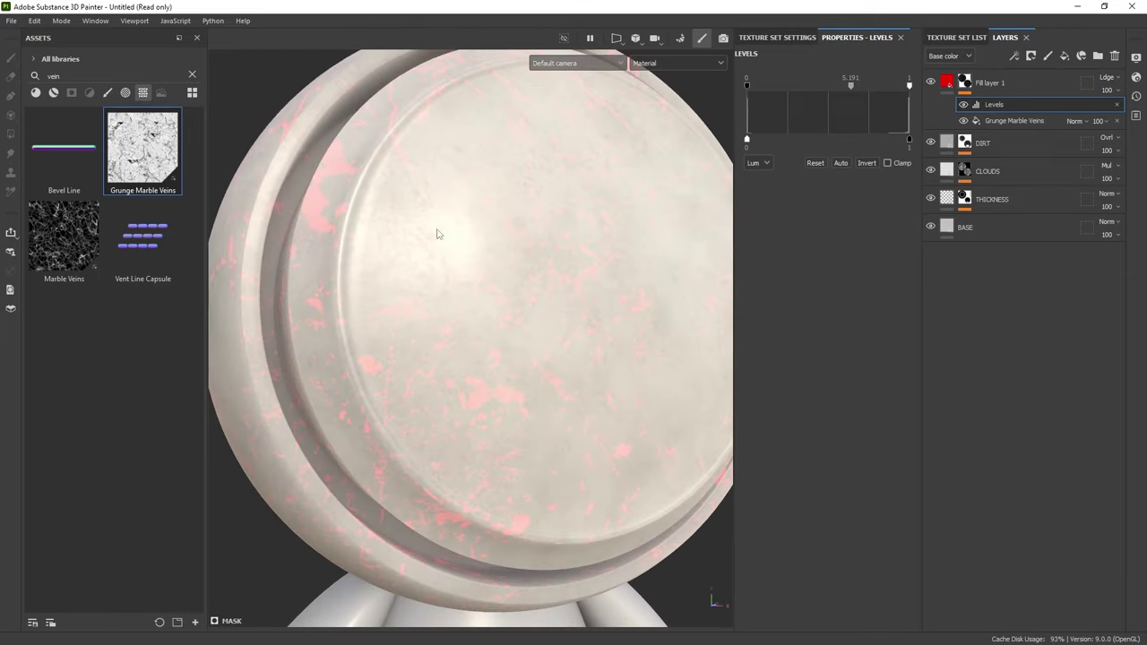
left_click_drag(437, 233, 468, 284, "alt")
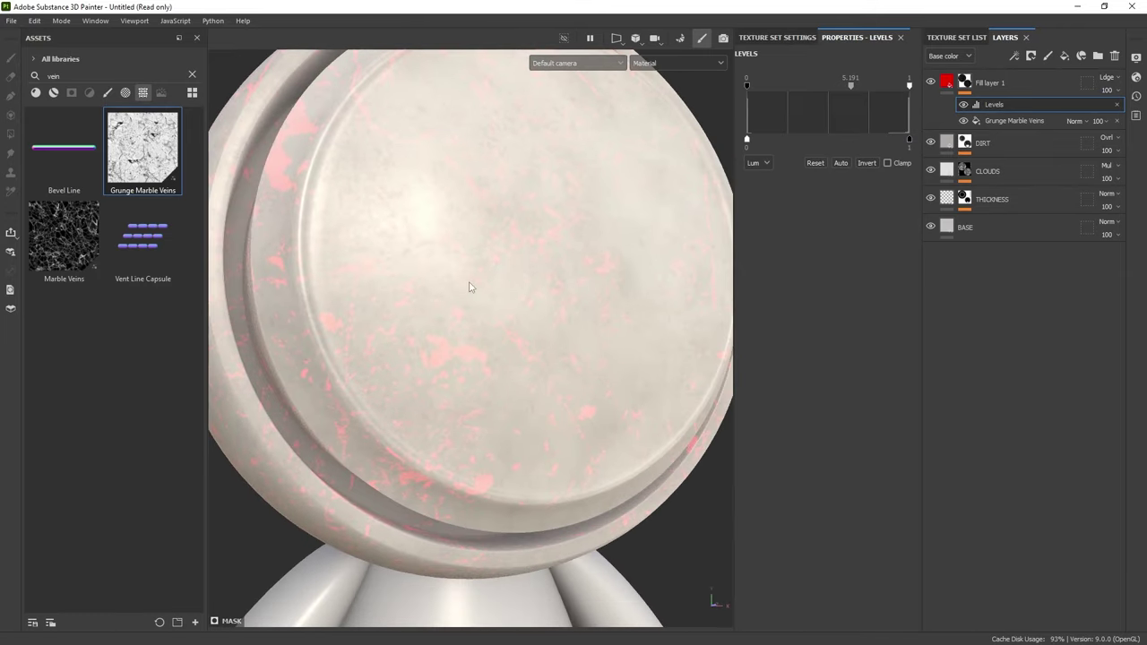
Change the vein fill layer's base color to dark gray 383835.
left_click(948, 81)
left_click(866, 383)
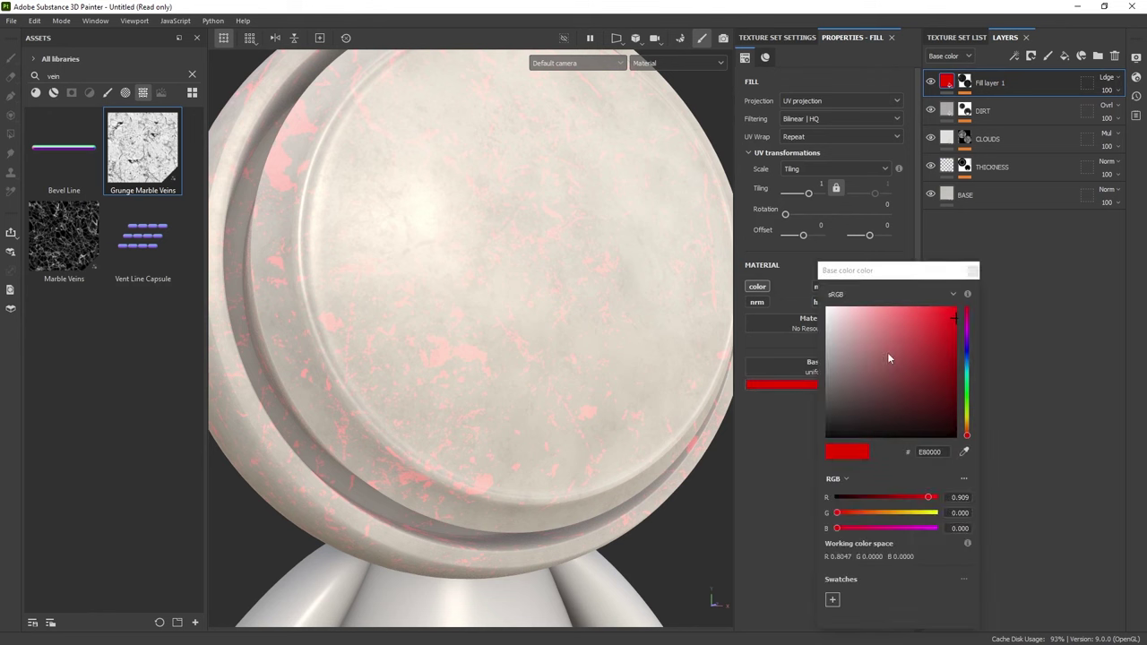
mouse_move(888, 359)
left_mouse_down()
mouse_move(848, 346)
mouse_move(829, 402)
left_mouse_up()
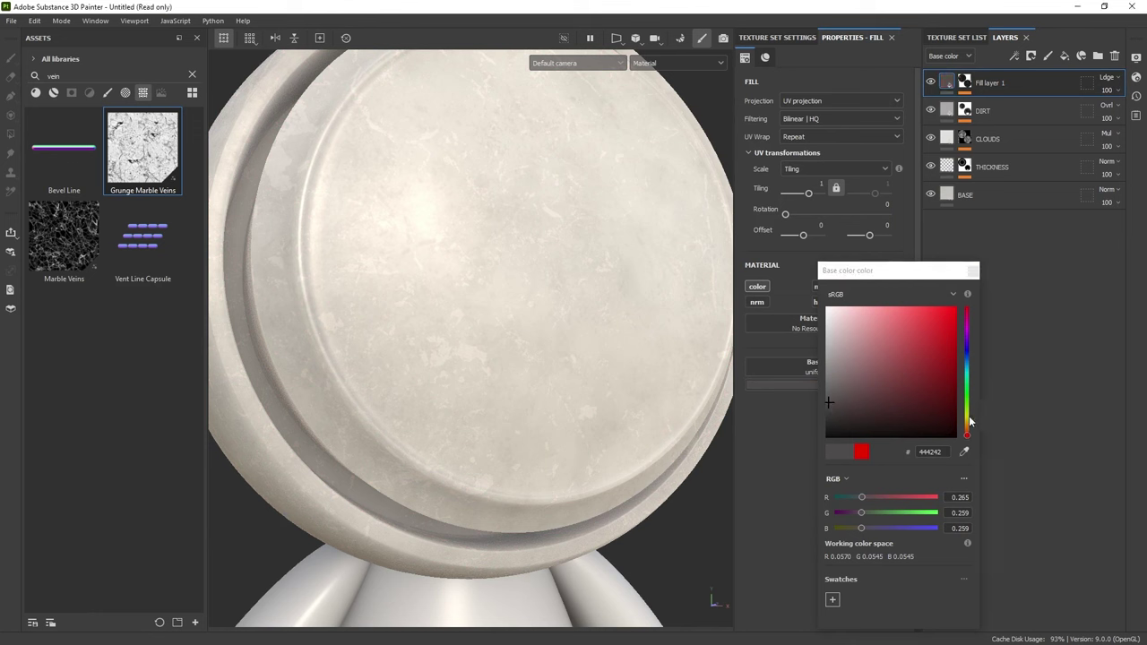
left_click(968, 416)
left_click(1016, 404)
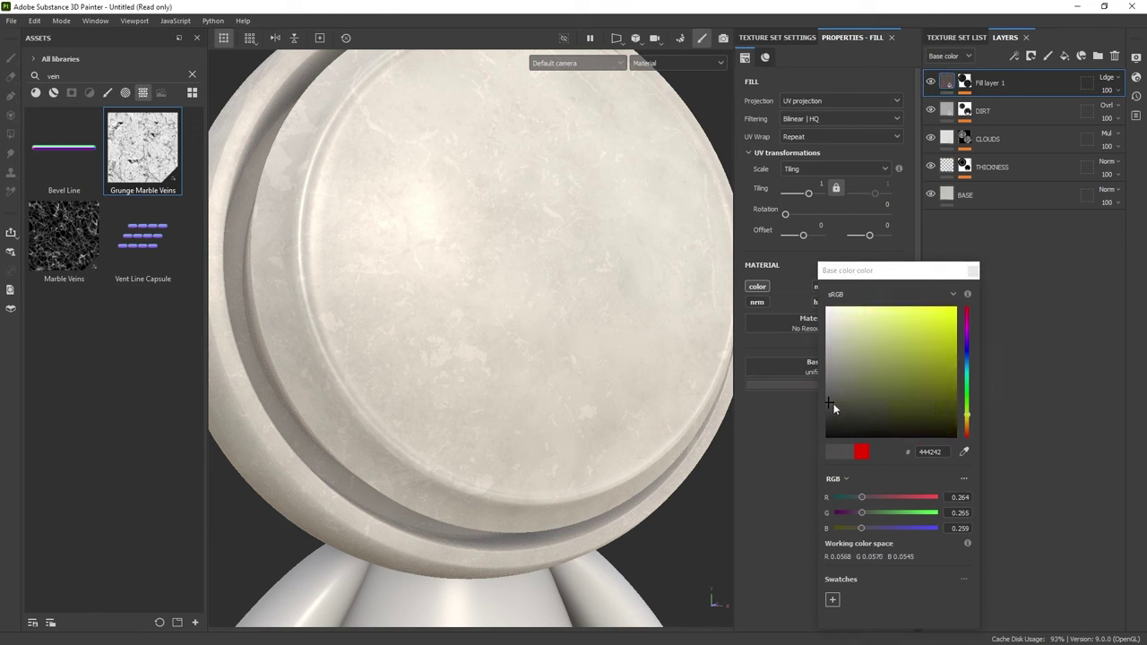
left_click_drag(830, 402, 830, 409)
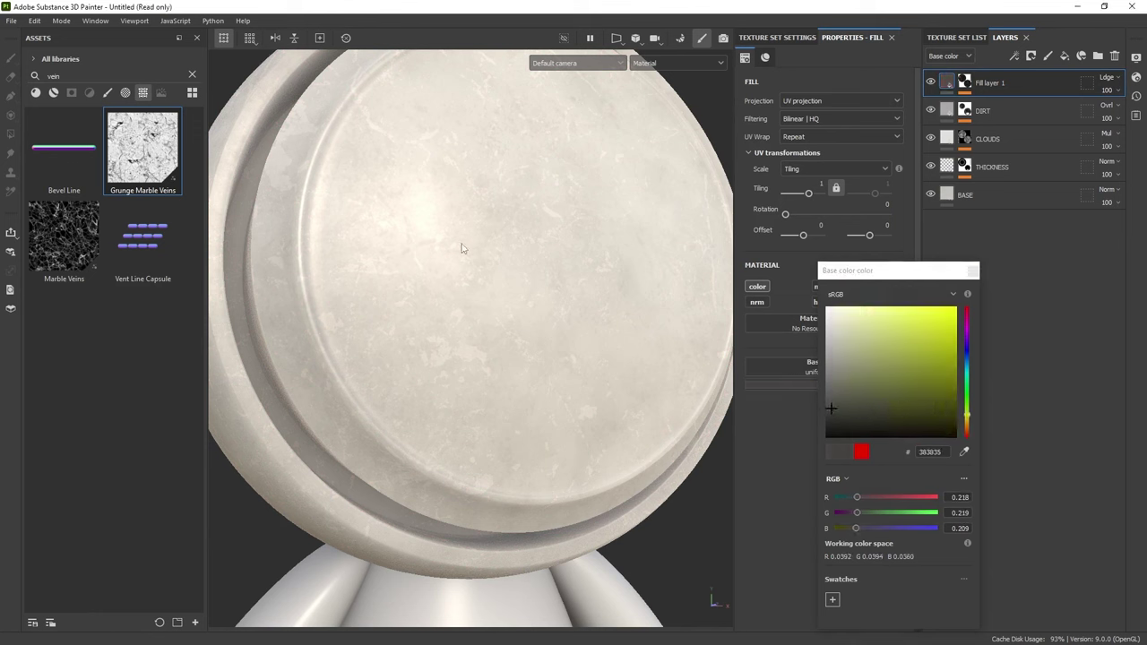
left_click(974, 270)
Enable the roughness channel on the vein fill layer and set its roughness to 0.3305.
left_click_drag(573, 269, 448, 179, "alt")
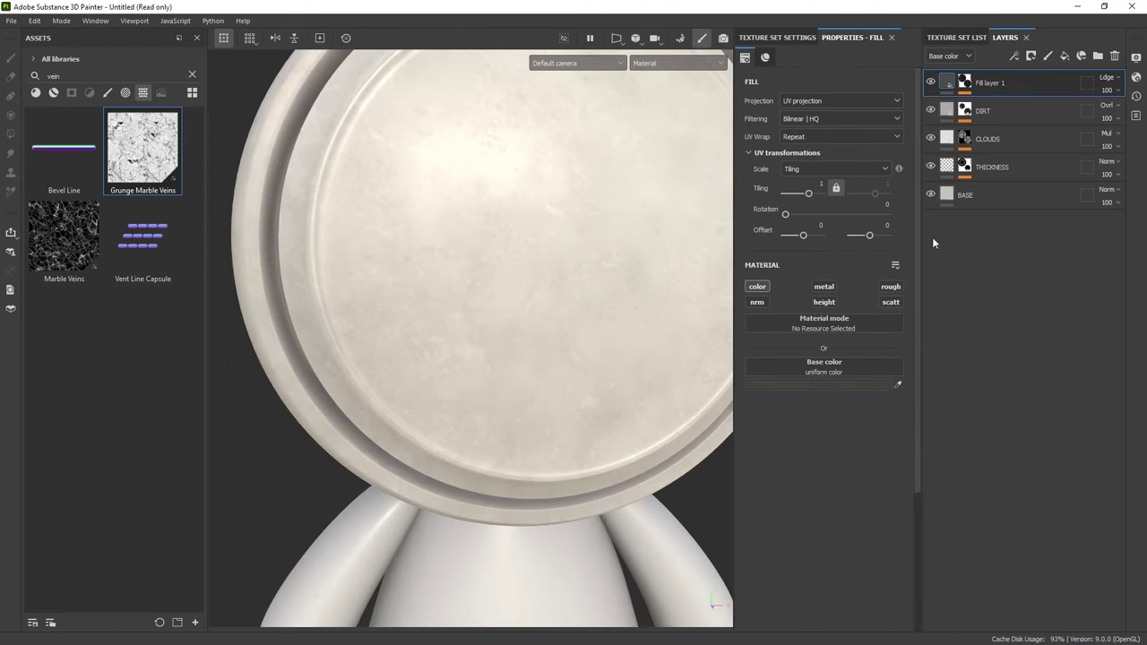
left_click_drag(582, 240, 543, 219, "alt")
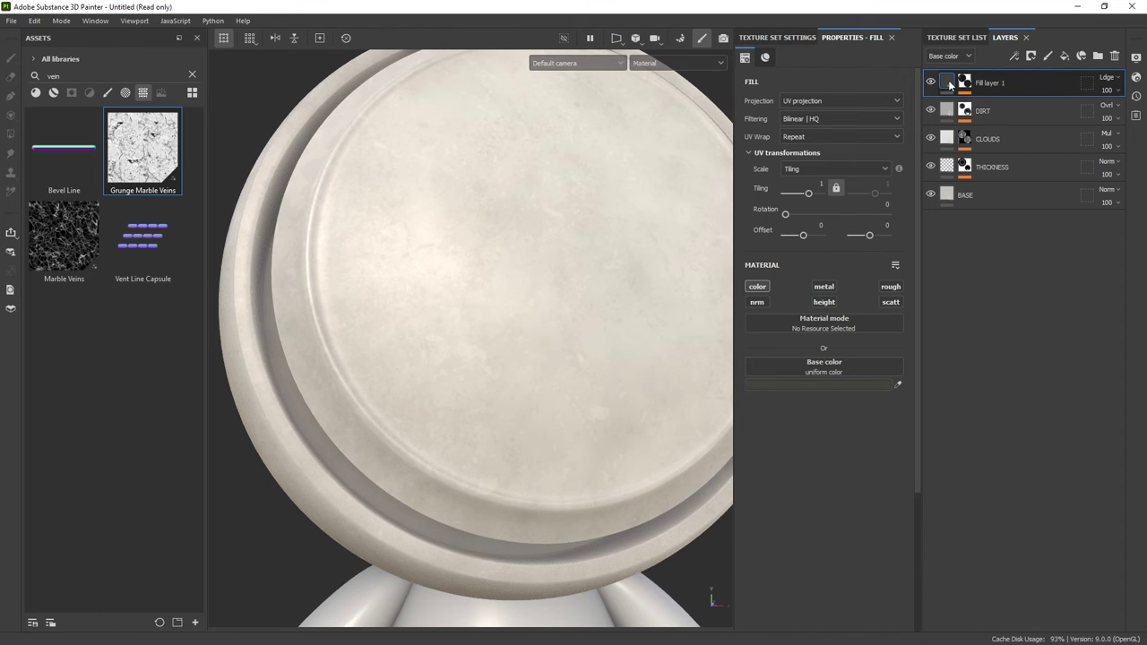
left_click(891, 286)
left_click_drag(654, 308, 541, 358, "alt")
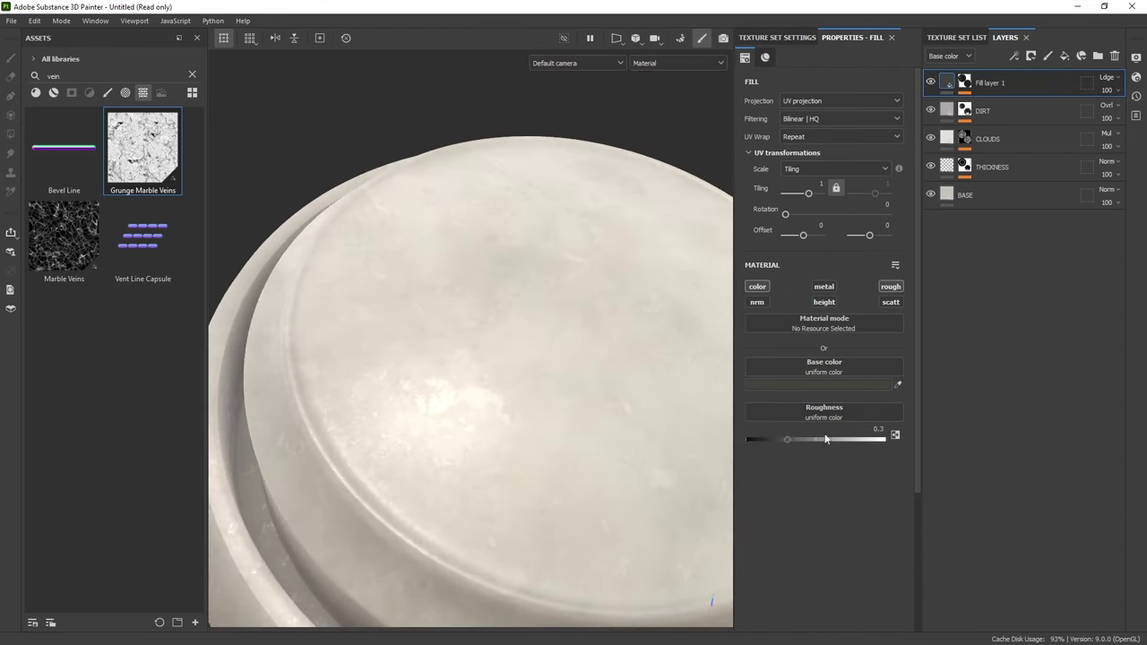
left_click_drag(796, 439, 791, 439)
right_click_drag(561, 385, 563, 362, "alt")
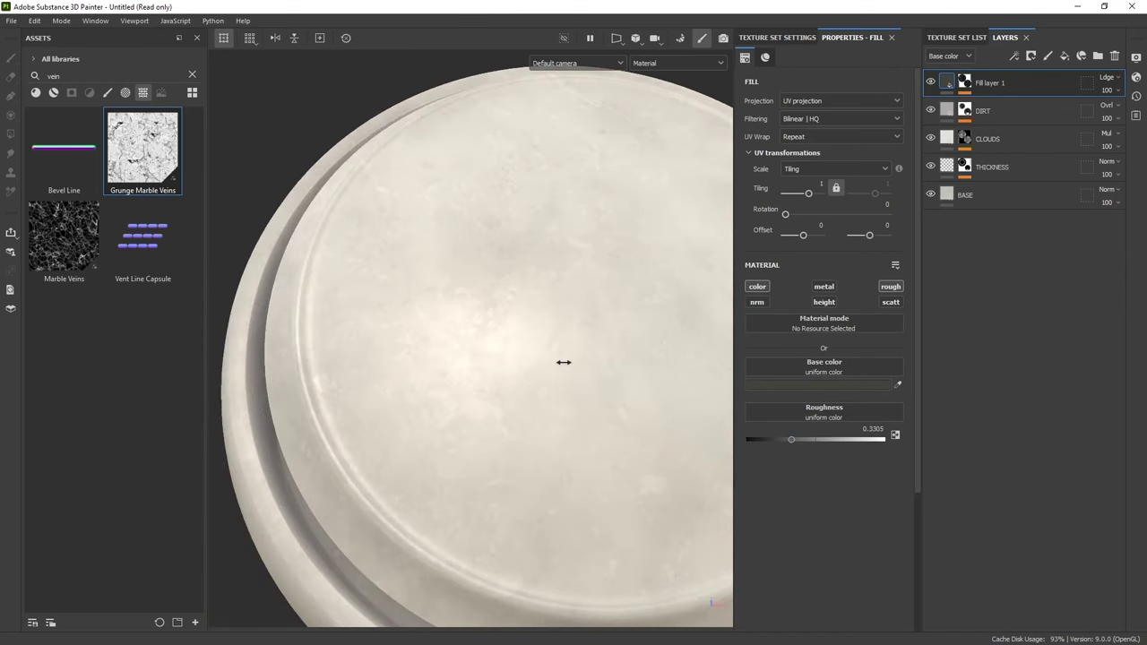
key("f")
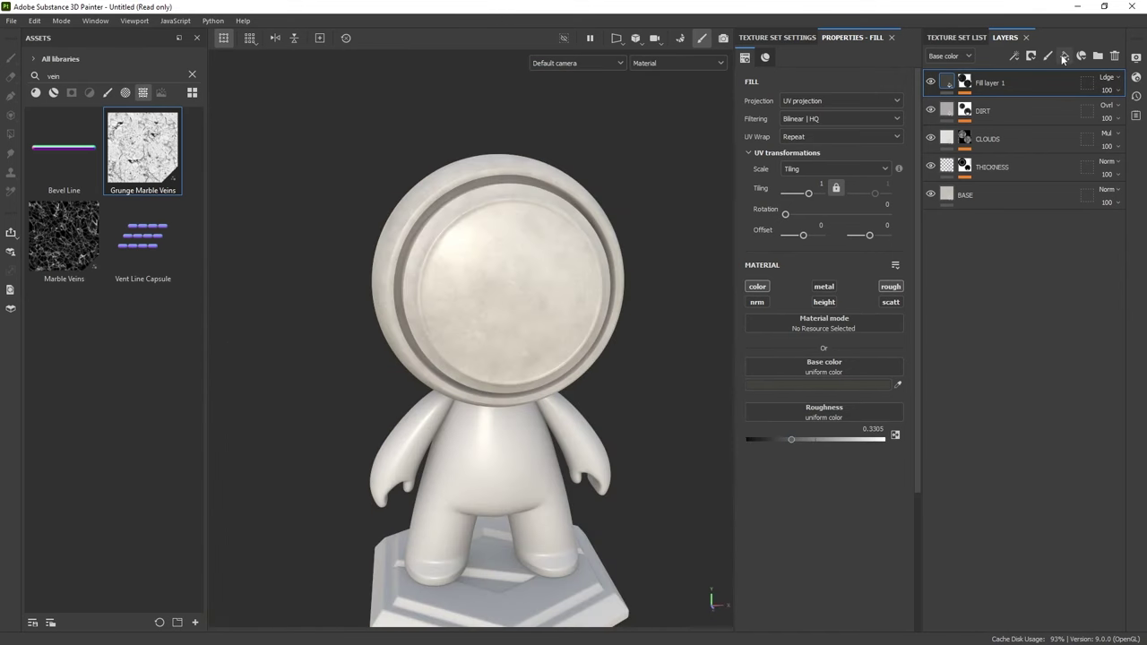
Add a fill layer on top with only its color channel active and dark red base color 970000.
left_click(1065, 57)
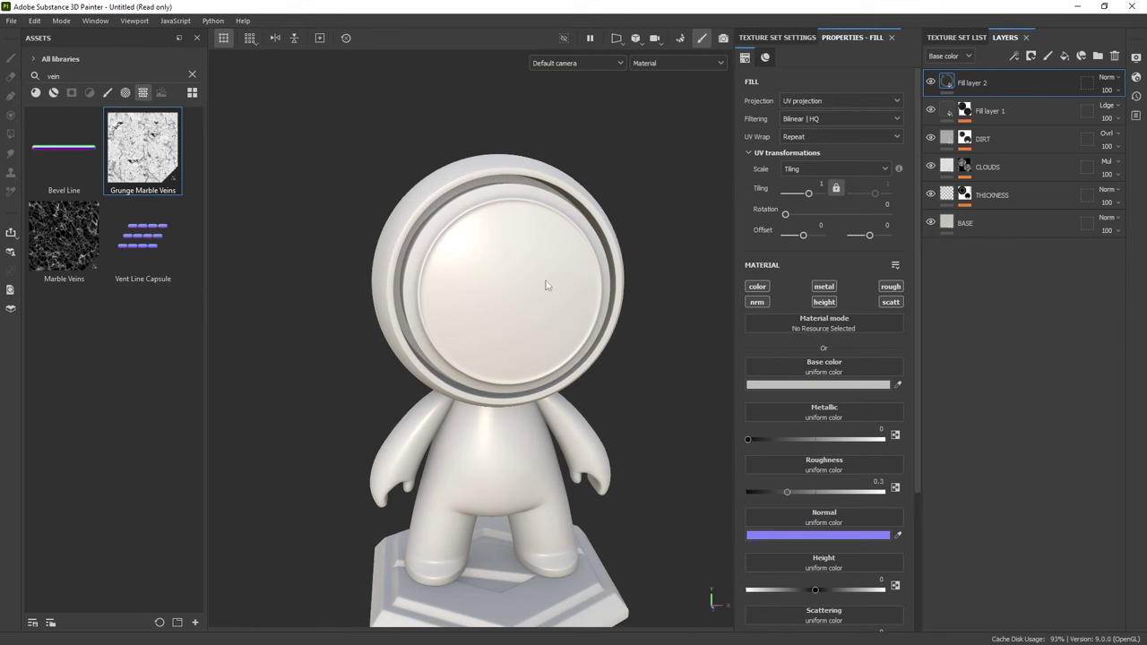
scroll(511, 237, "up", 3)
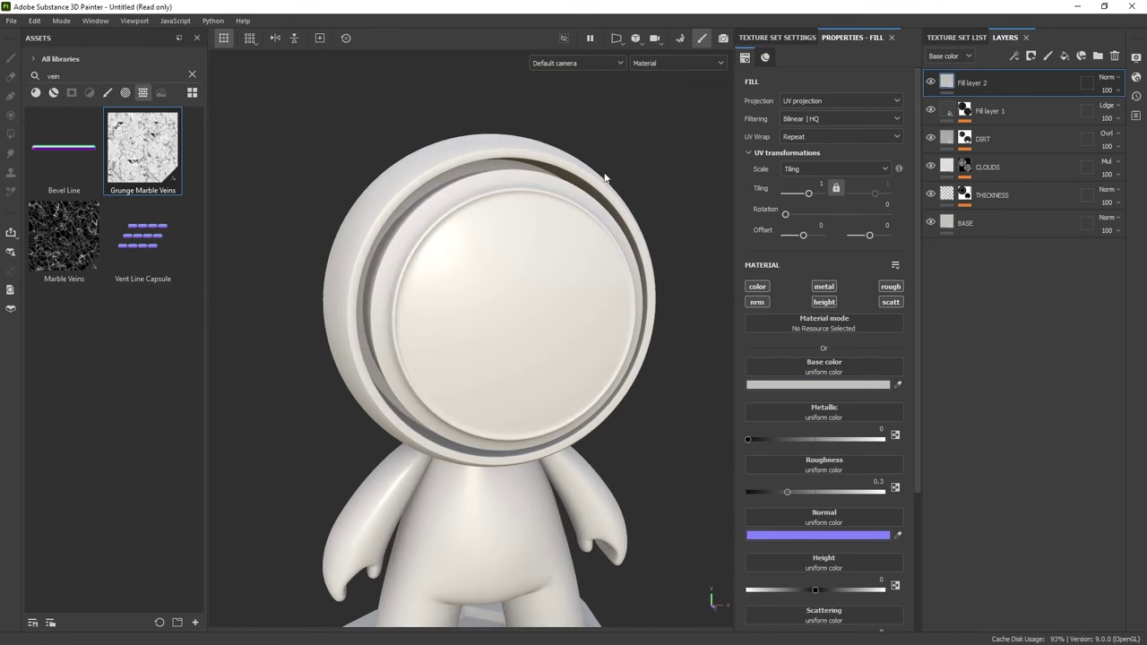
left_click(758, 287)
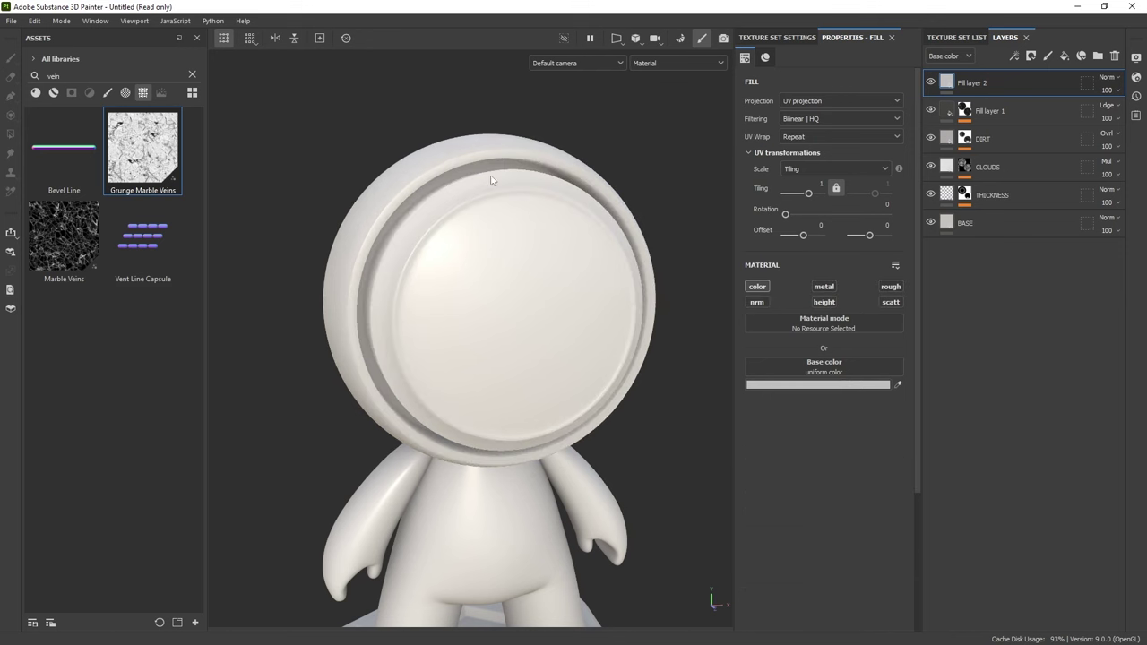
left_click(834, 384)
left_click(949, 332)
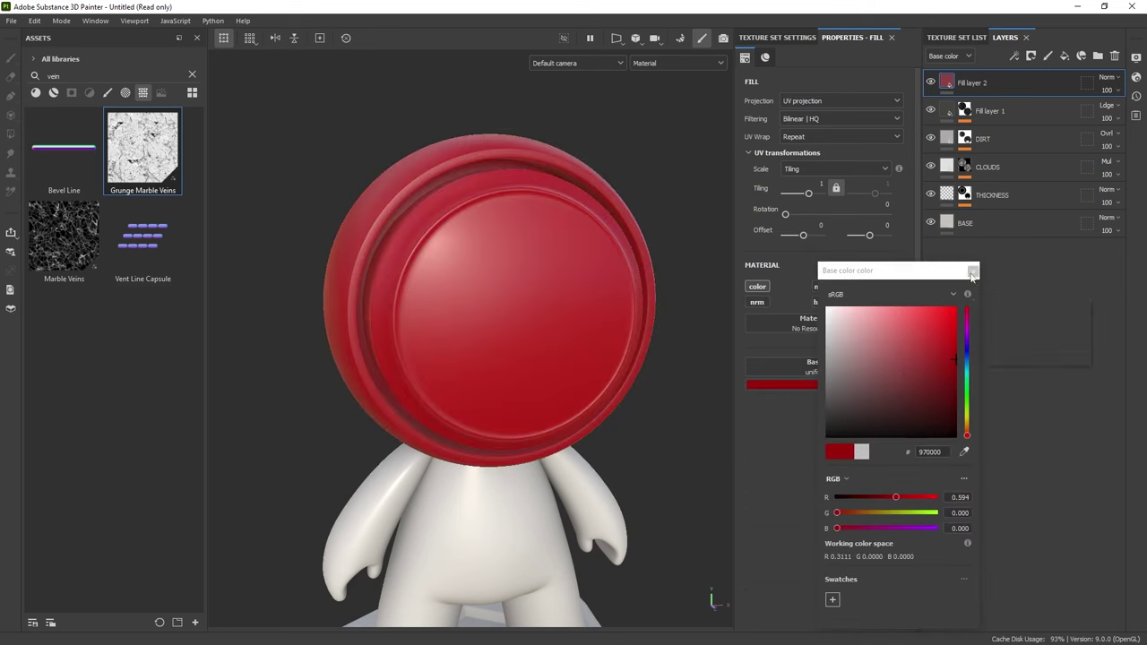
Give the dark red fill layer a black mask driven by a Curvature generator.
left_click(1033, 56)
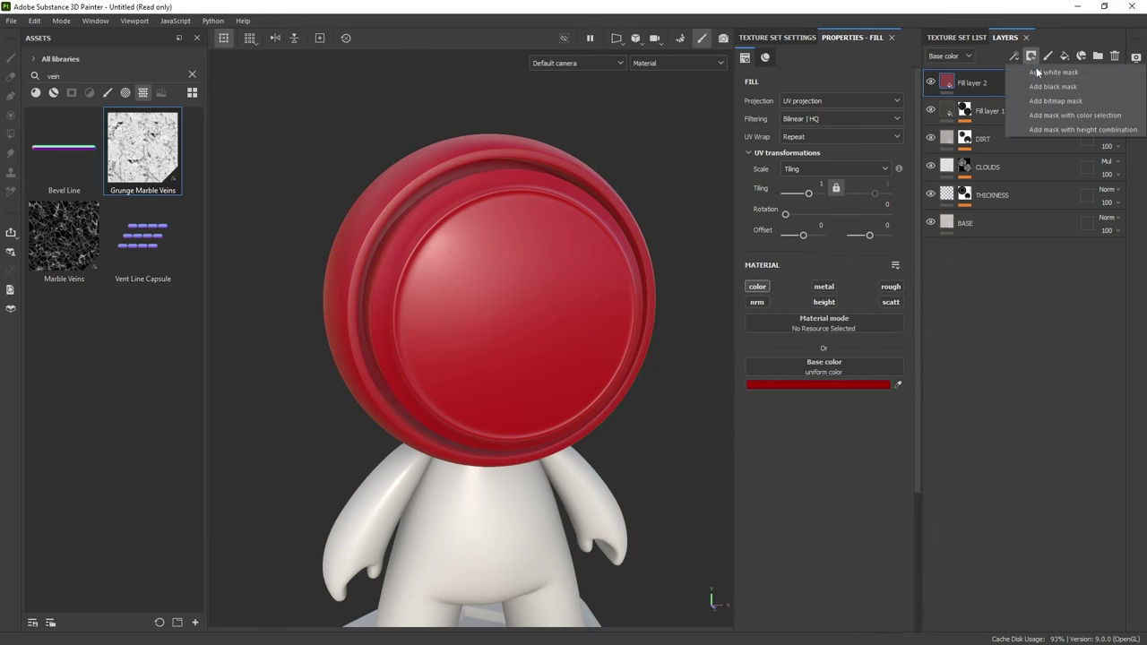
left_click(1043, 87)
left_click(1015, 55)
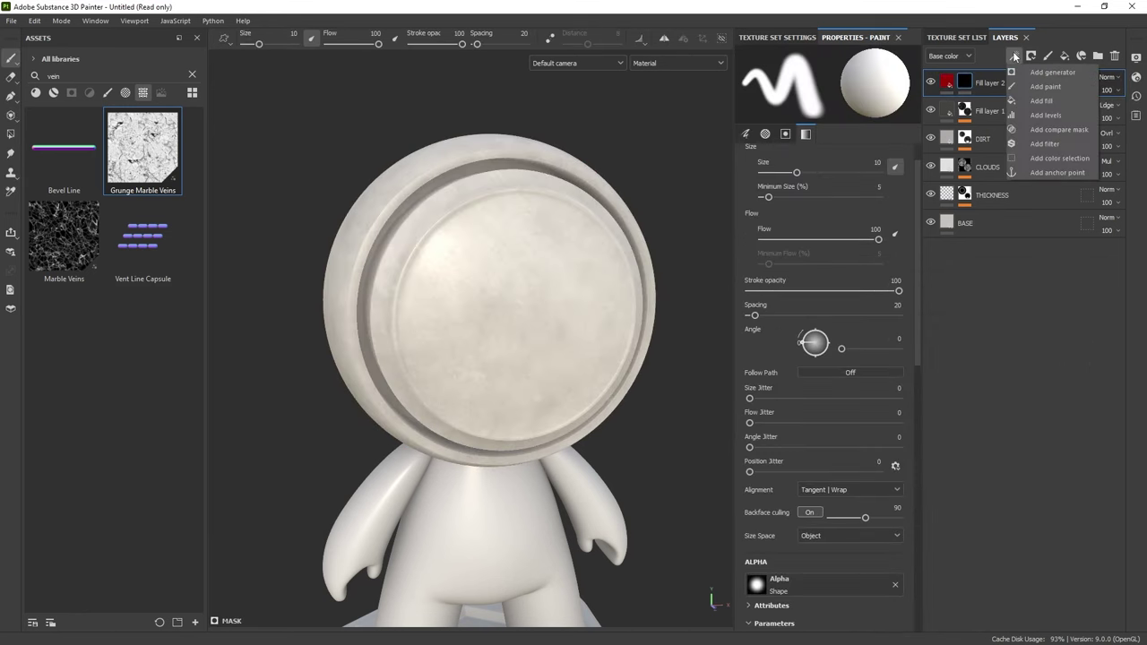
left_click(1038, 75)
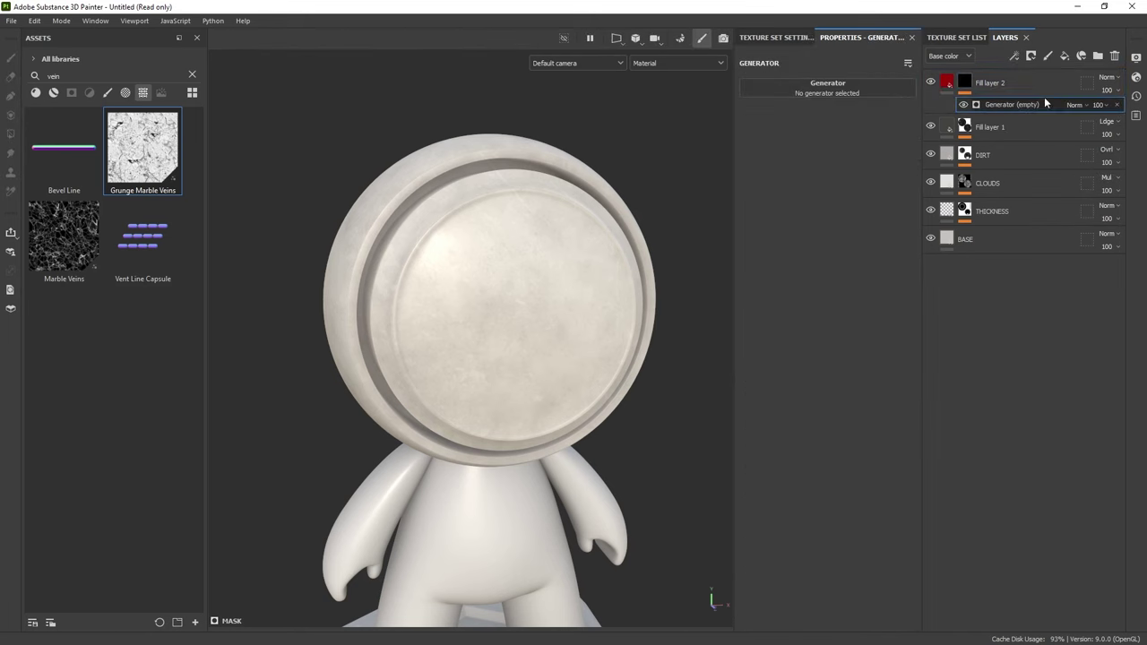
left_click(824, 87)
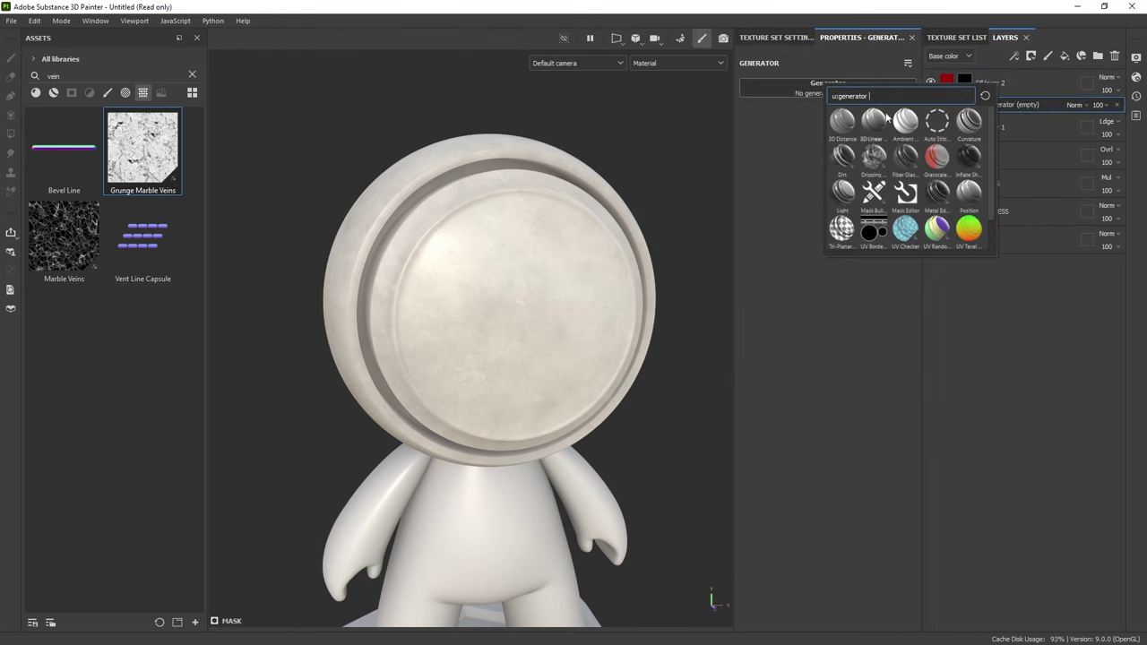
left_click(966, 122)
left_click_drag(461, 236, 682, 199, "alt")
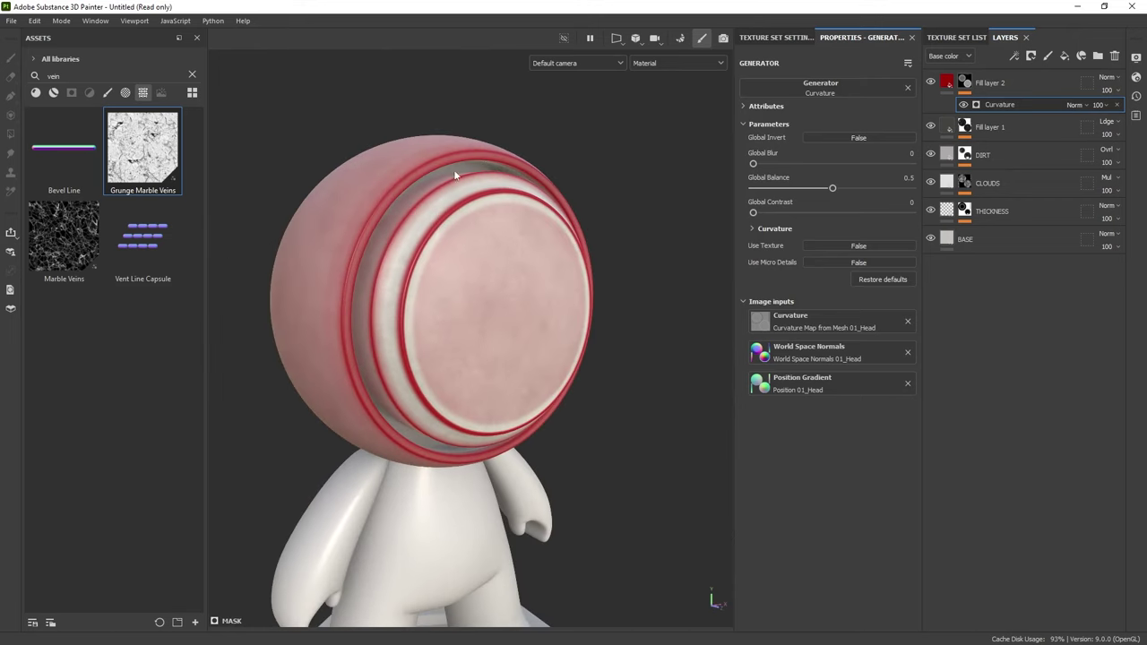
Set the Curvature generator's Global Balance to 0.33 and its Global Contrast to 0.06.
mouse_move(832, 187)
left_mouse_down()
mouse_move(749, 187)
mouse_move(814, 184)
left_mouse_up()
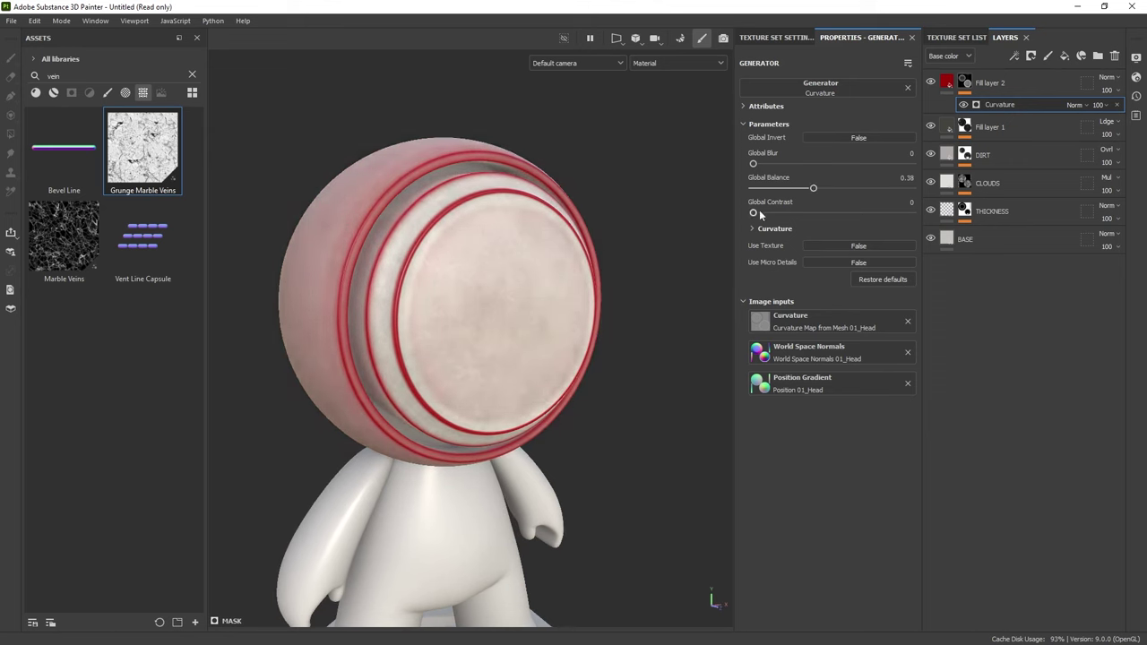
left_click_drag(754, 212, 763, 212)
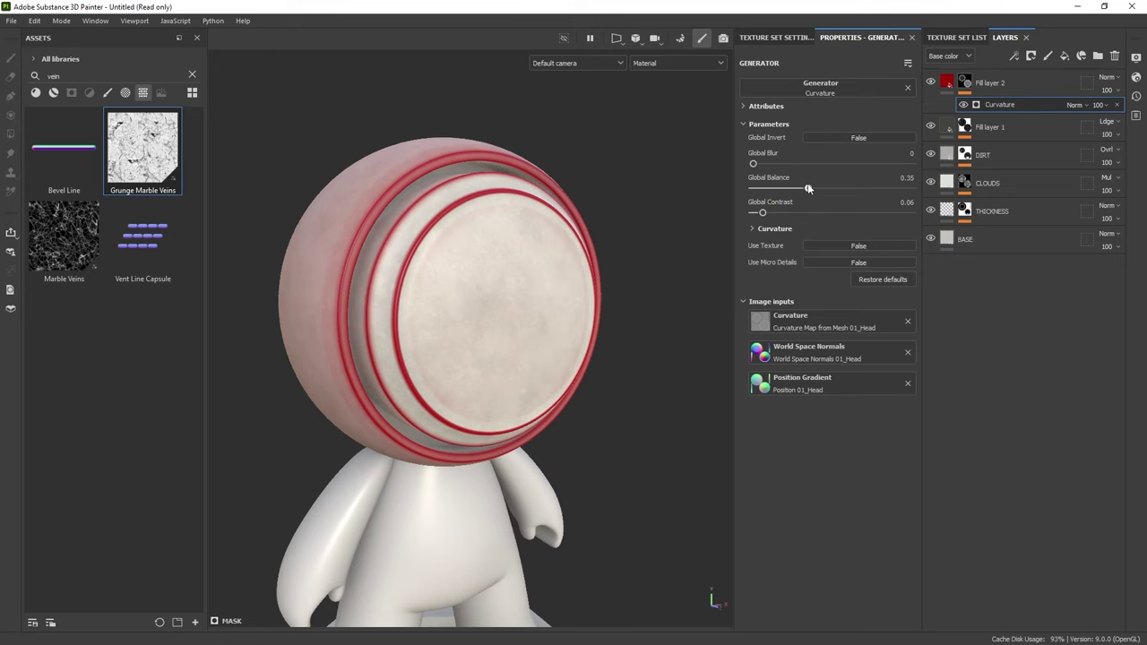
scroll(427, 175, "up", 5)
scroll(506, 226, "up", 1)
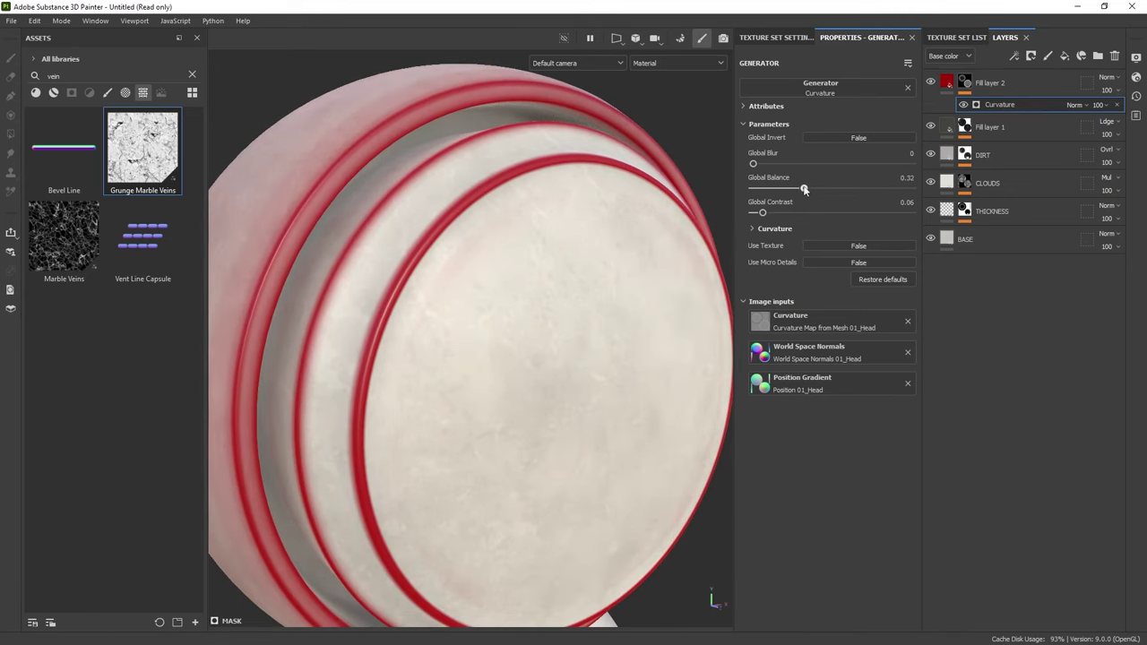
left_click_drag(804, 189, 806, 188)
left_click_drag(625, 217, 491, 225, "alt")
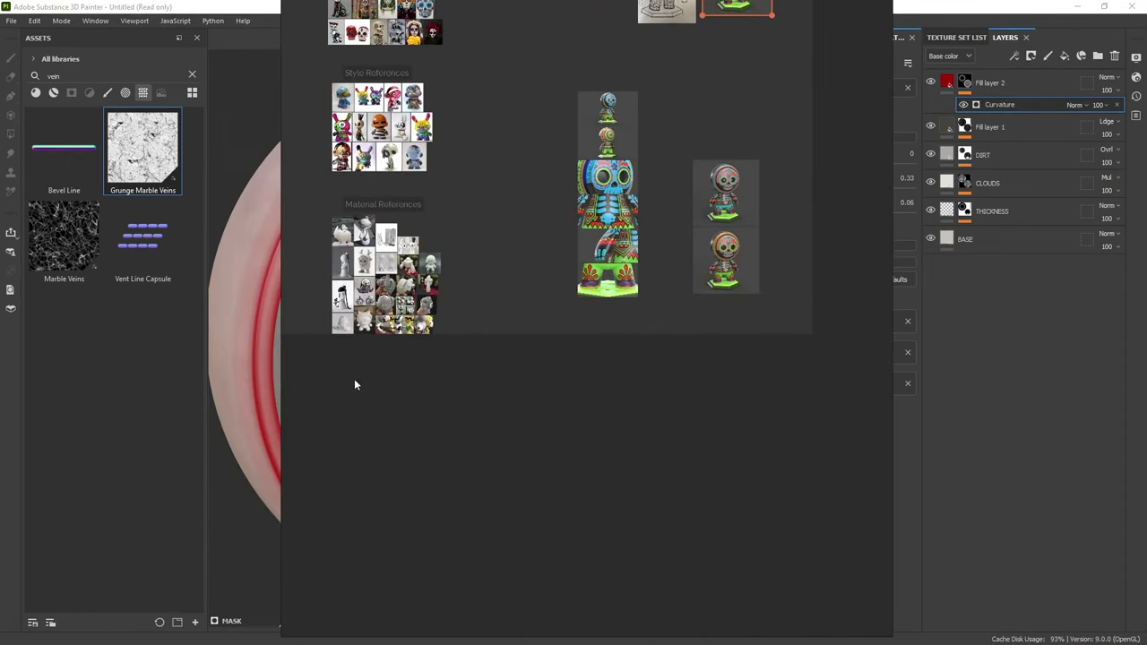
Examine the toy photos in the reference board's Material References group up close.
scroll(413, 208, "up", 3)
scroll(413, 208, "up", 6)
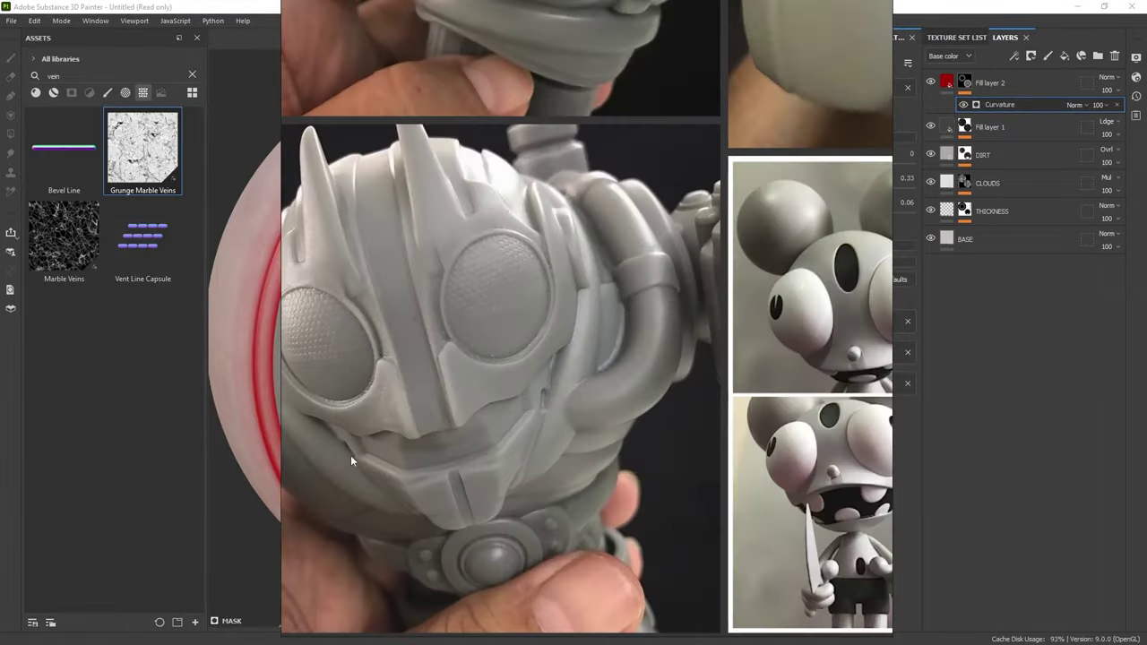
scroll(522, 363, "up", 2)
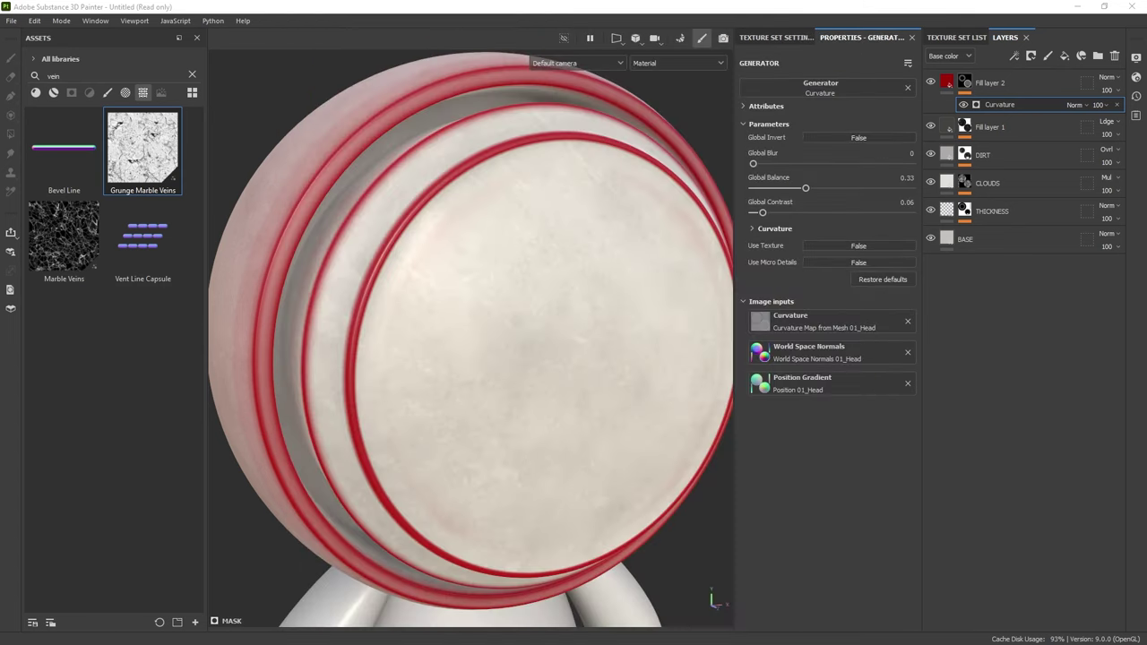
Change the dark red curvature layer's base color to a pale beige close to the head's own surface color.
left_click(946, 83)
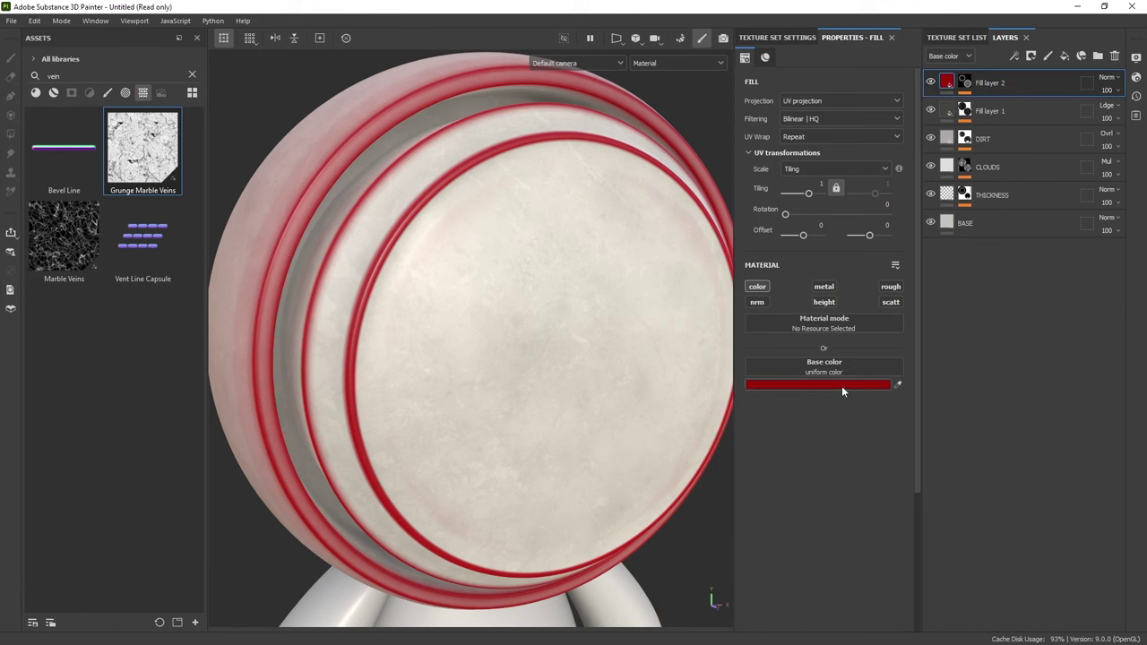
left_click(899, 385)
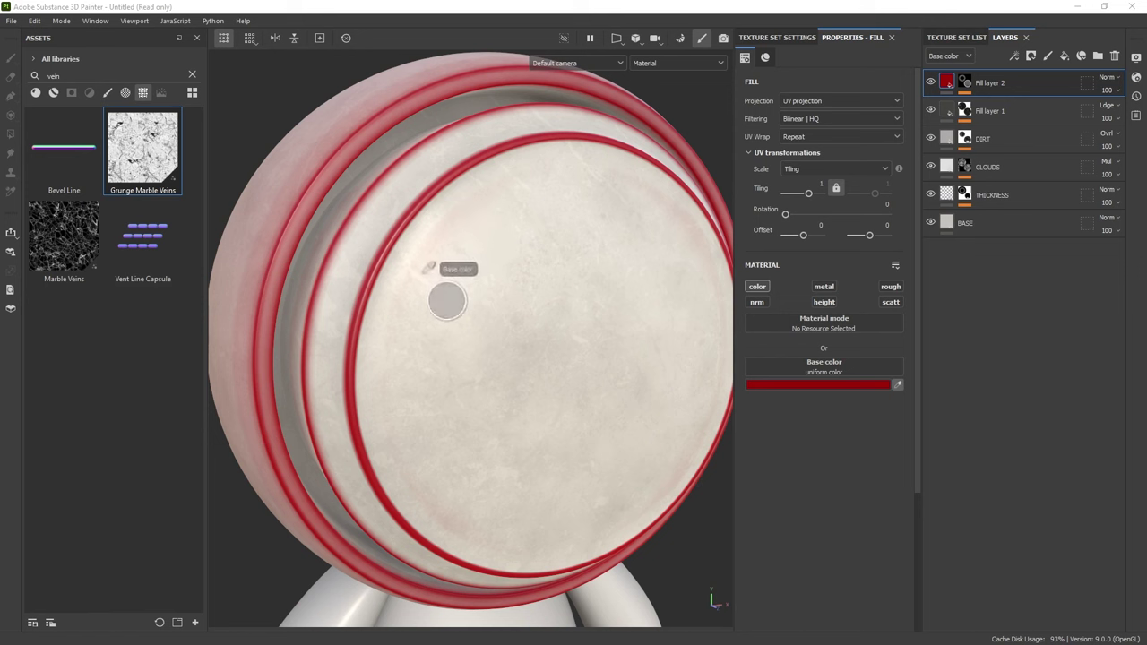
key("ctrl+z")
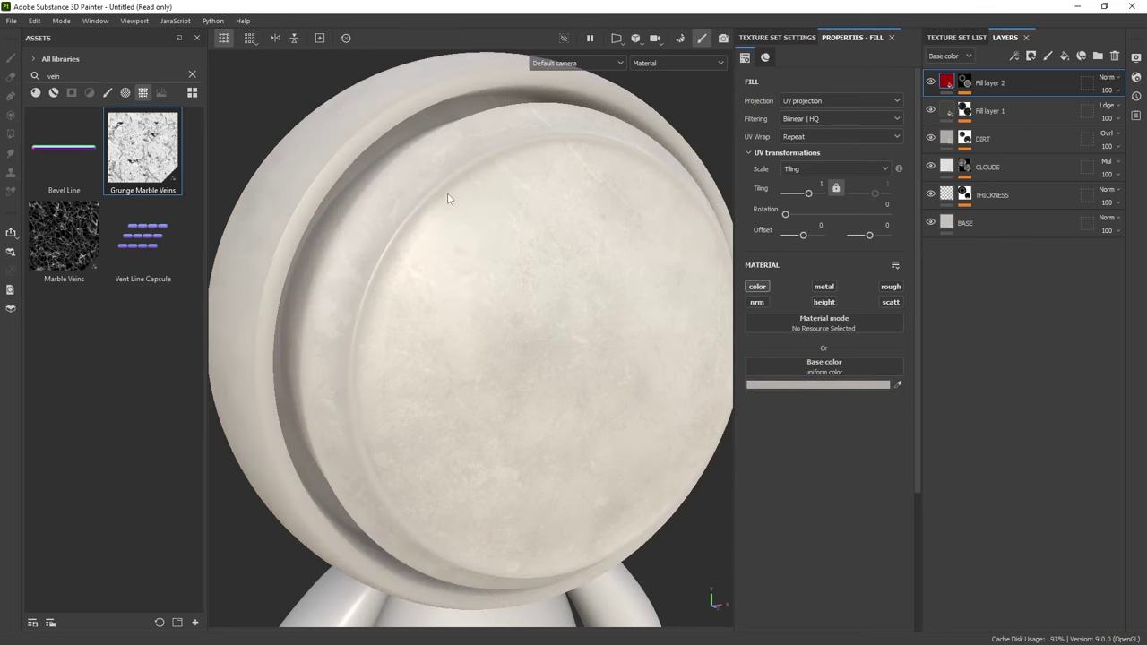
left_click_drag(560, 328, 523, 307, "alt")
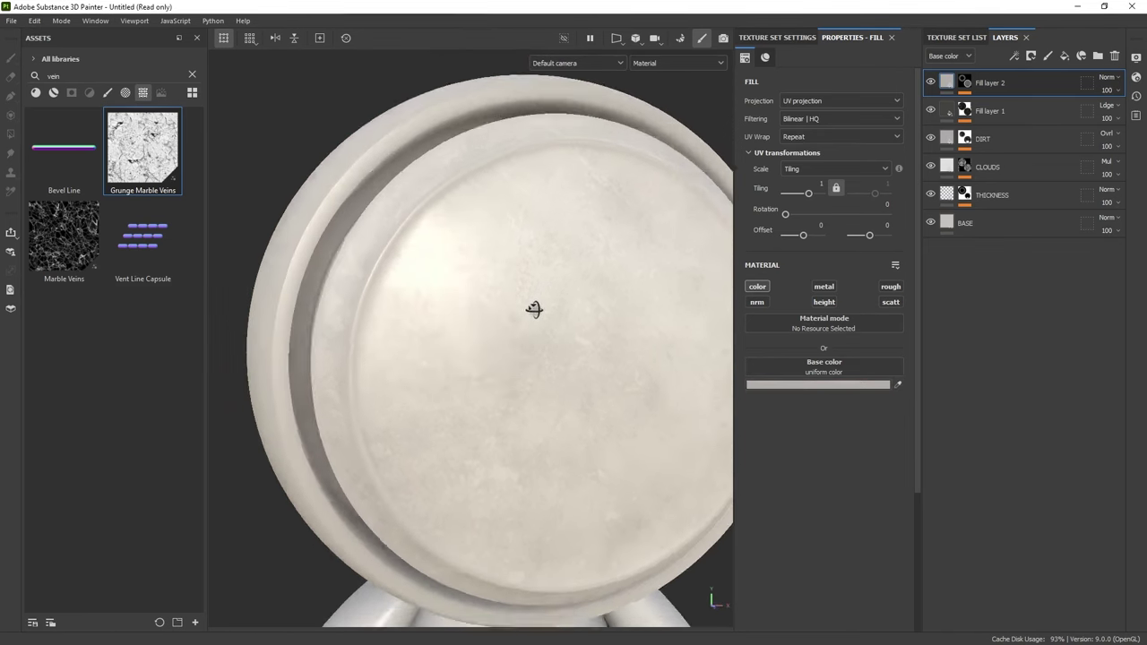
middle_click_drag(522, 308, 554, 338, "alt")
mouse_move(586, 322)
left_mouse_down("alt")
mouse_move(809, 352)
mouse_move(842, 330)
left_mouse_up("alt")
left_click(847, 383)
left_click(974, 271)
left_click_drag(565, 251, 573, 338, "alt")
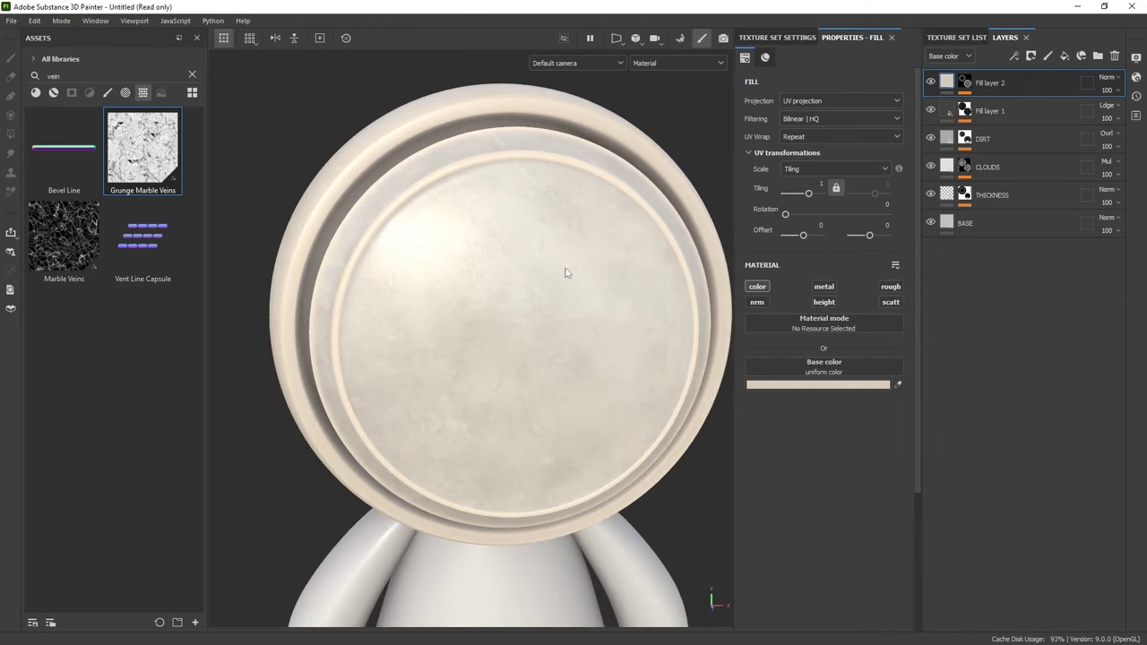
Lower the beige curvature layer's opacity to 37.
left_click(1116, 94)
left_click_drag(1141, 115, 1117, 112)
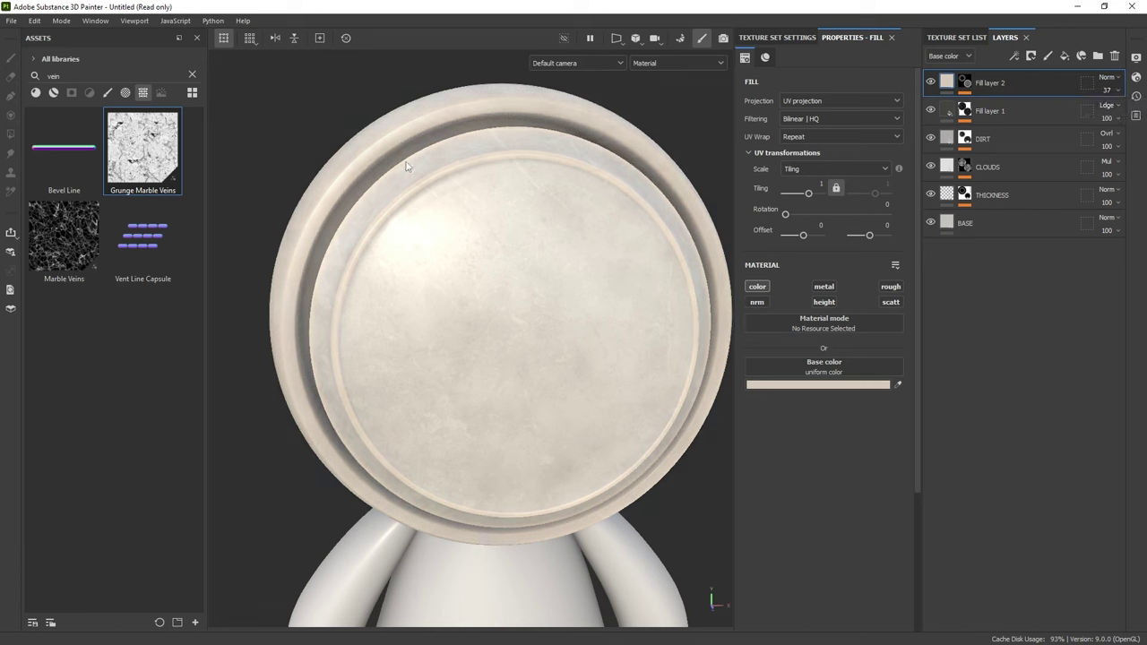
left_click_drag(476, 174, 607, 179, "alt")
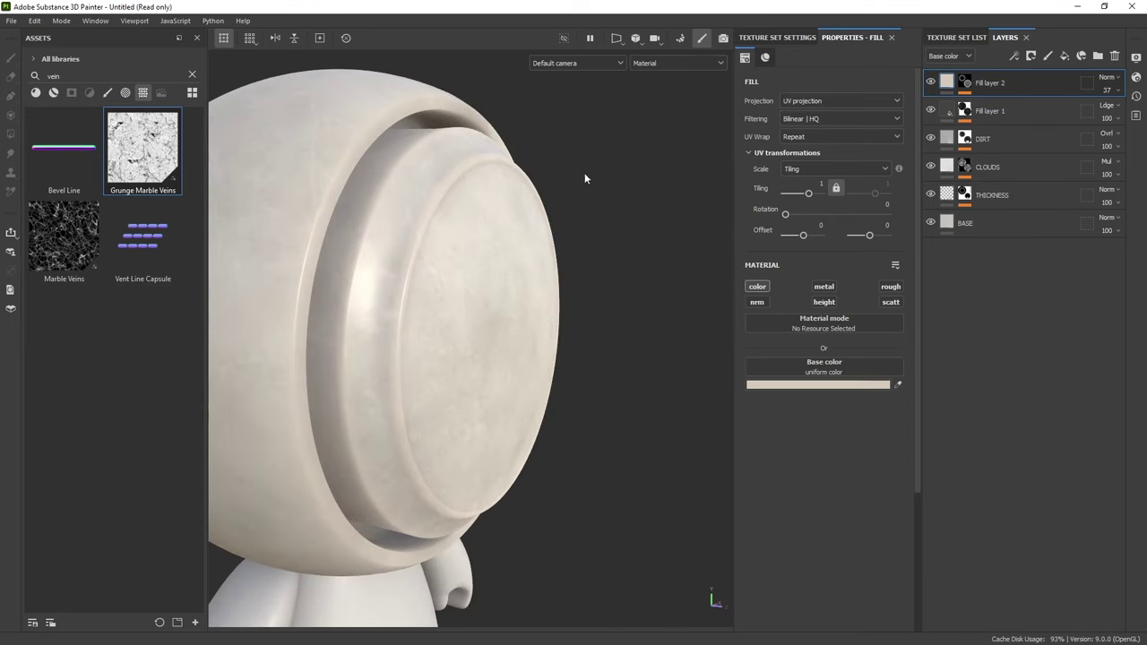
Enable the scattering channel on the beige curvature layer and set its Scattering value to 0.5.
left_click(890, 302)
left_click_drag(645, 376, 709, 421, "alt")
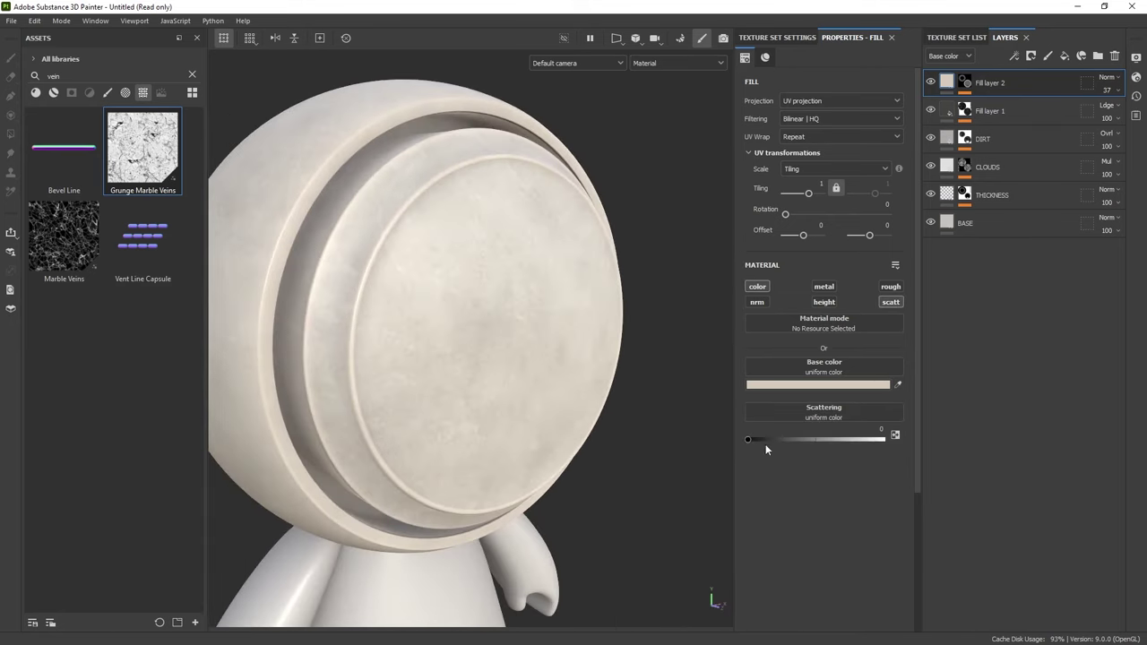
left_click_drag(769, 440, 815, 439)
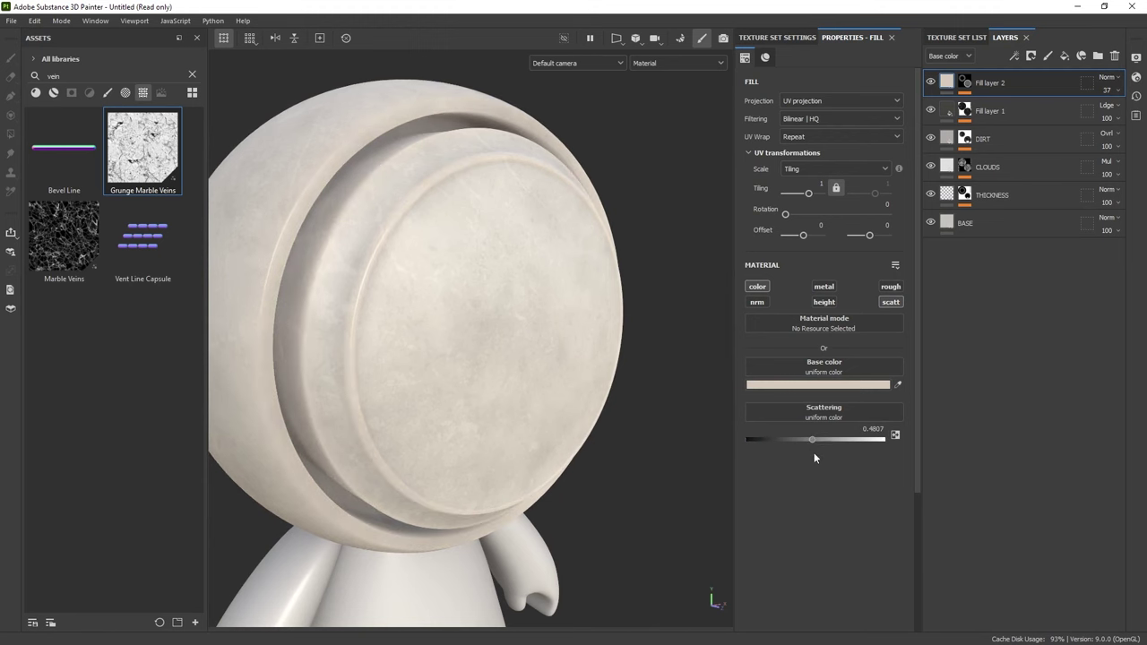
left_click_drag(500, 215, 538, 215, "alt")
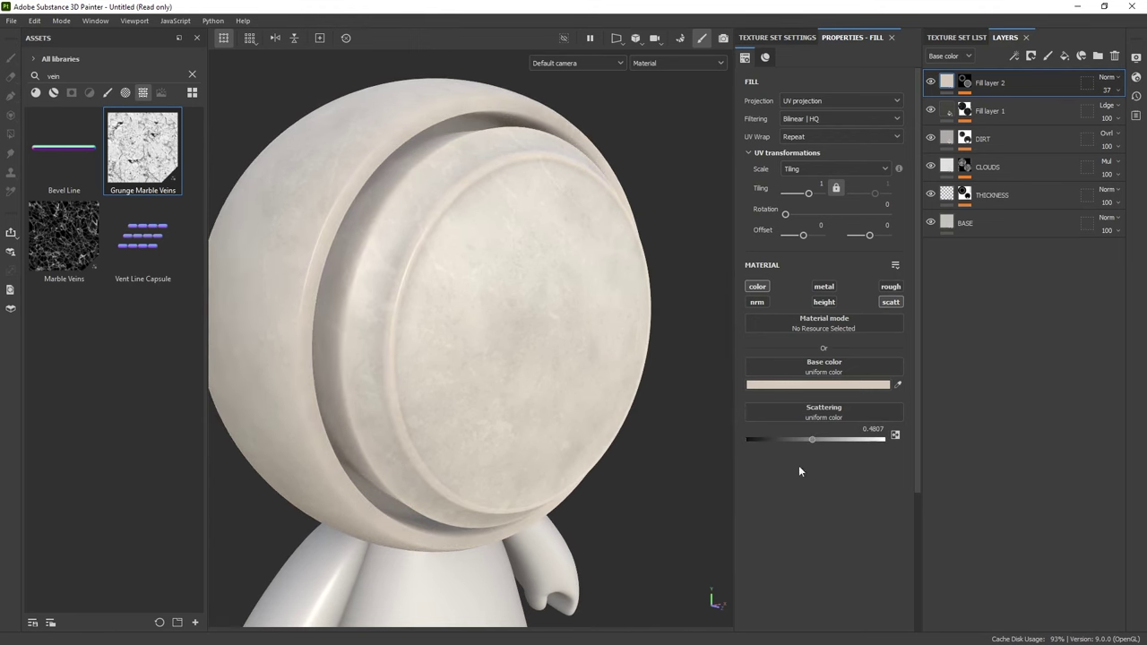
double_click(869, 429)
type("0.5")
key("Return")
left_click_drag(548, 194, 515, 233, "alt")
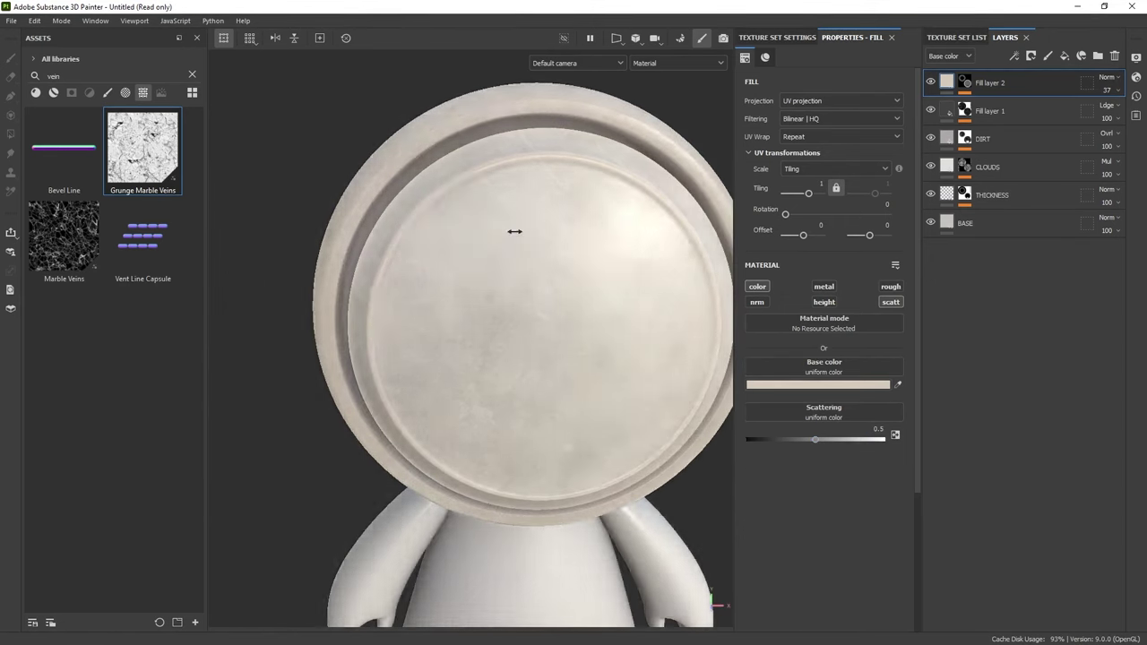
scroll(505, 238, "down", 3)
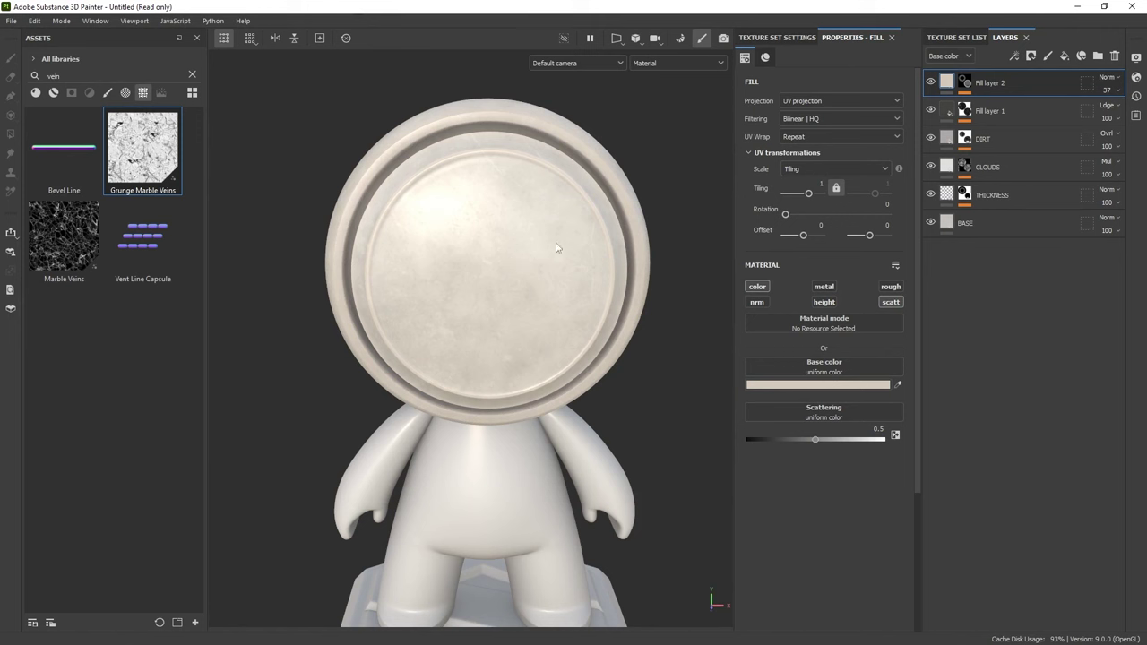
Add a fill layer on top of the stack with only its color channel active.
left_click(1064, 56)
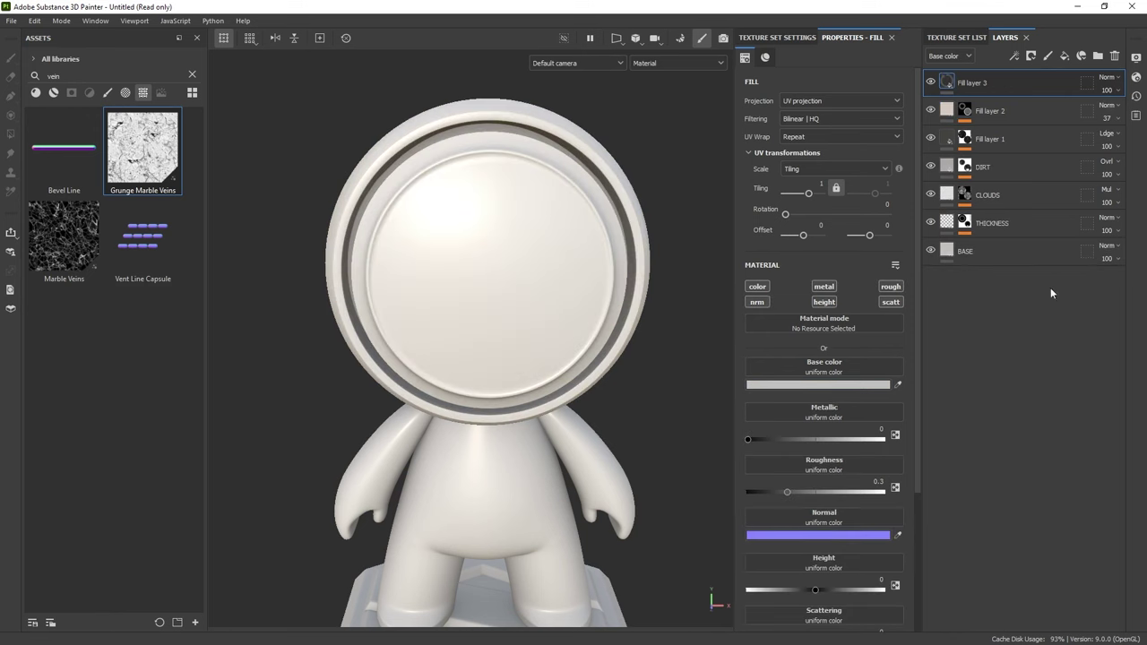
left_click(757, 286)
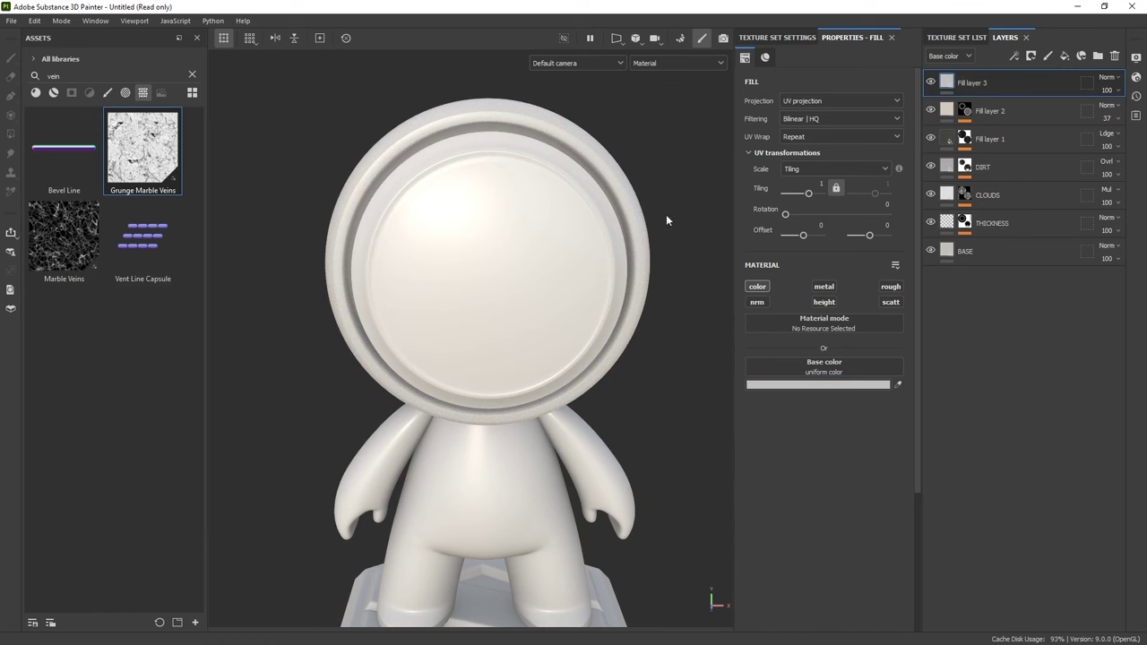
right_click_drag(517, 212, 553, 251, "alt")
left_click_drag(543, 284, 581, 287, "alt")
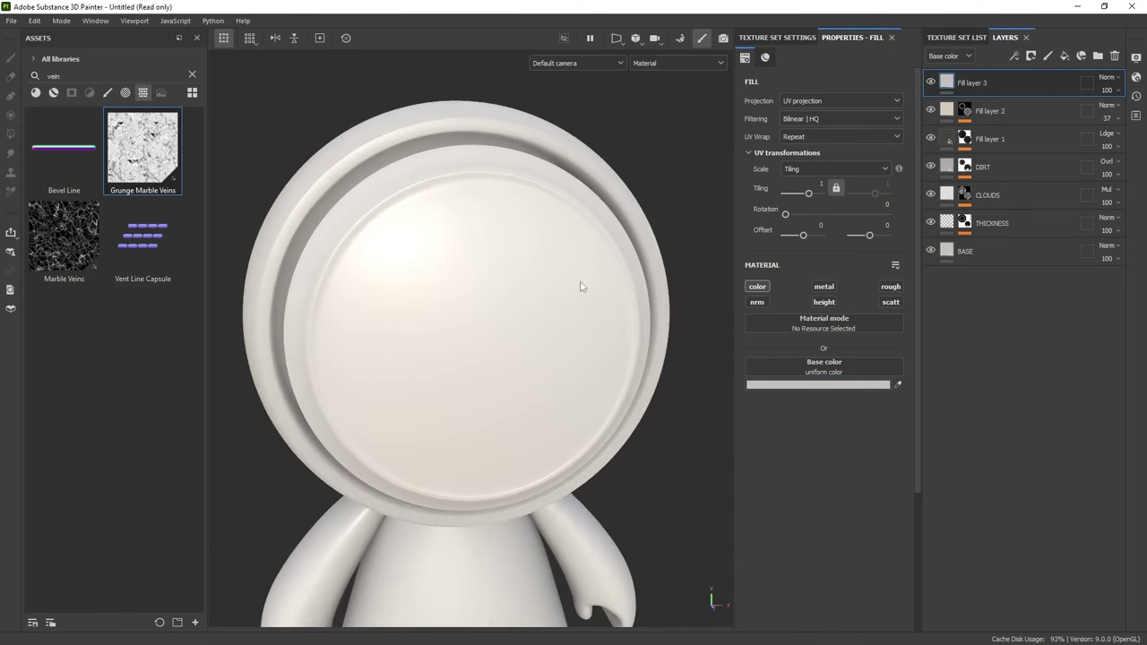
Set the top fill layer's base color to blue 0073B7.
left_click(856, 386)
left_click(885, 345)
left_click(951, 342)
left_click(966, 363)
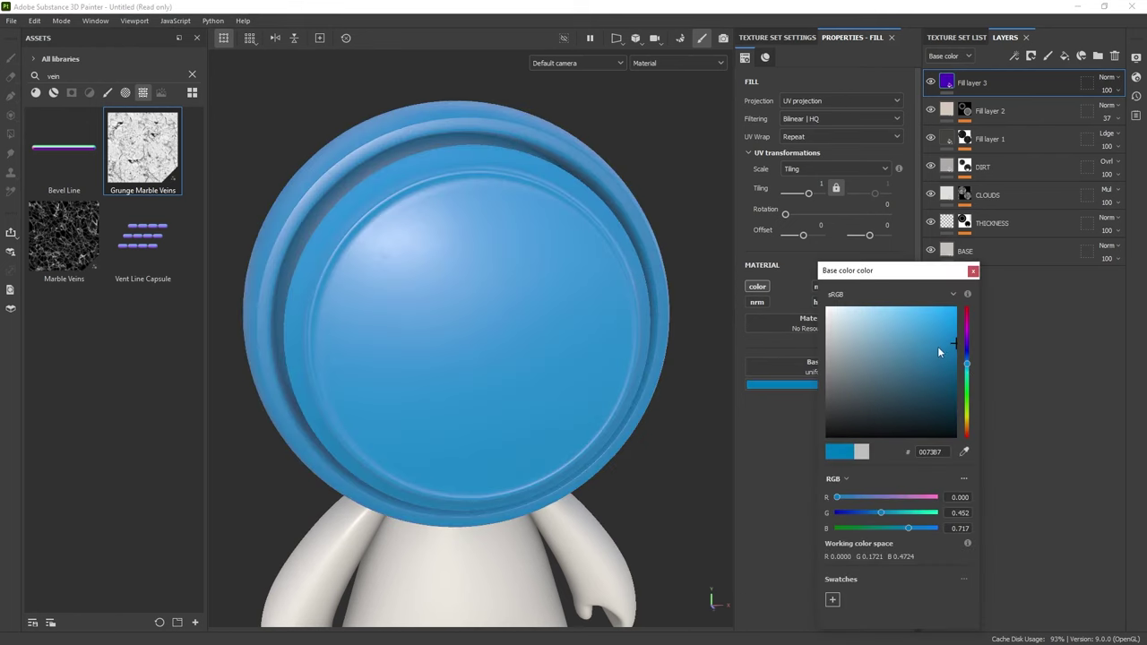
left_click(973, 270)
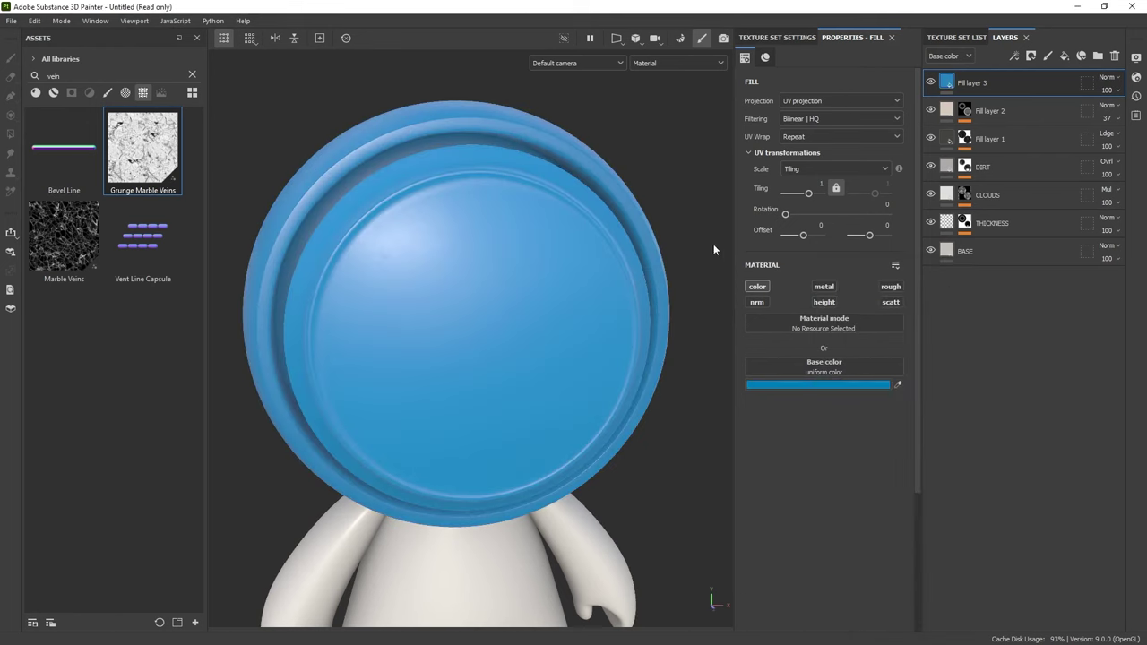
left_click_drag(560, 333, 576, 324, "alt")
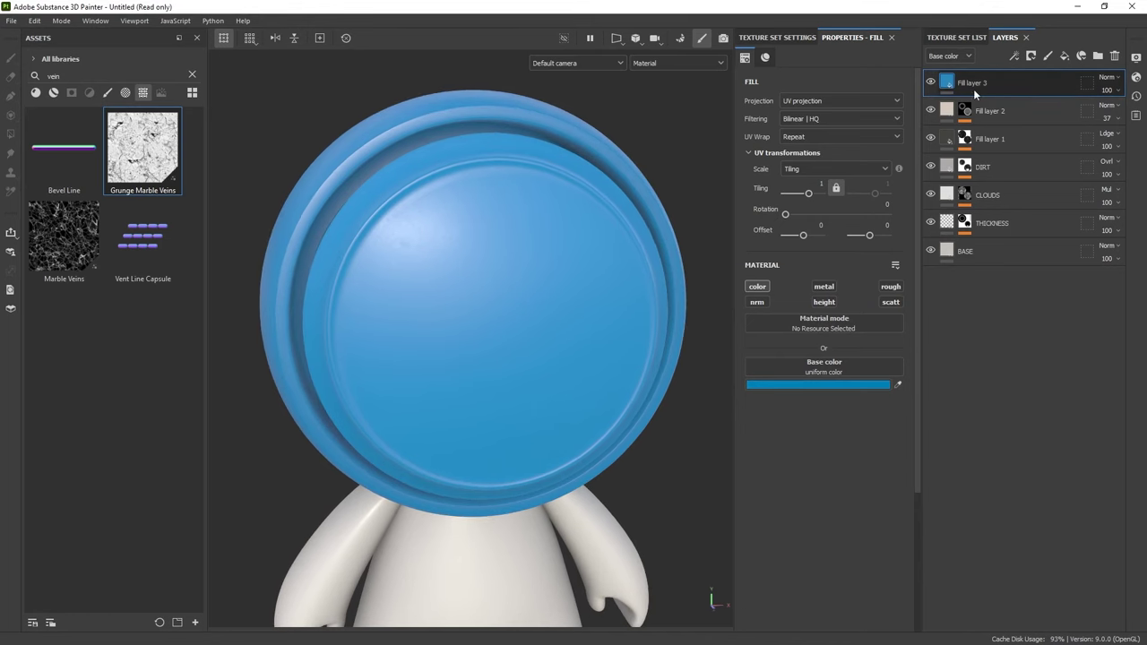
Give the blue fill layer a black mask containing a fill effect that uses the Grunge Pebbles Spots texture.
left_click(1032, 57)
left_click(1058, 86)
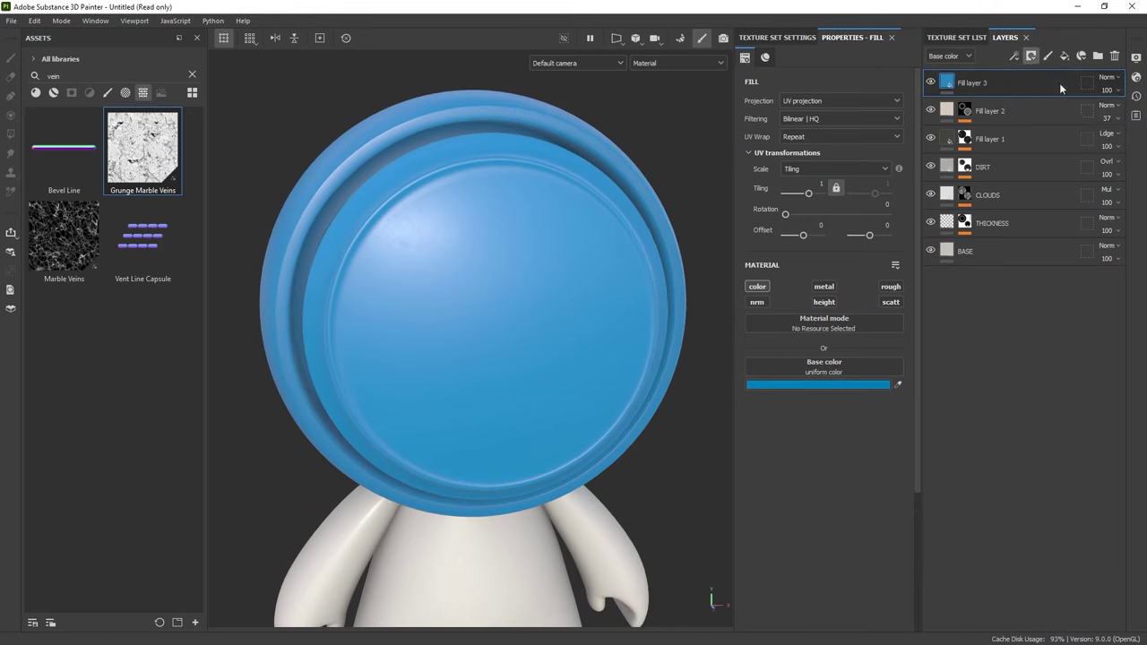
left_click(1018, 57)
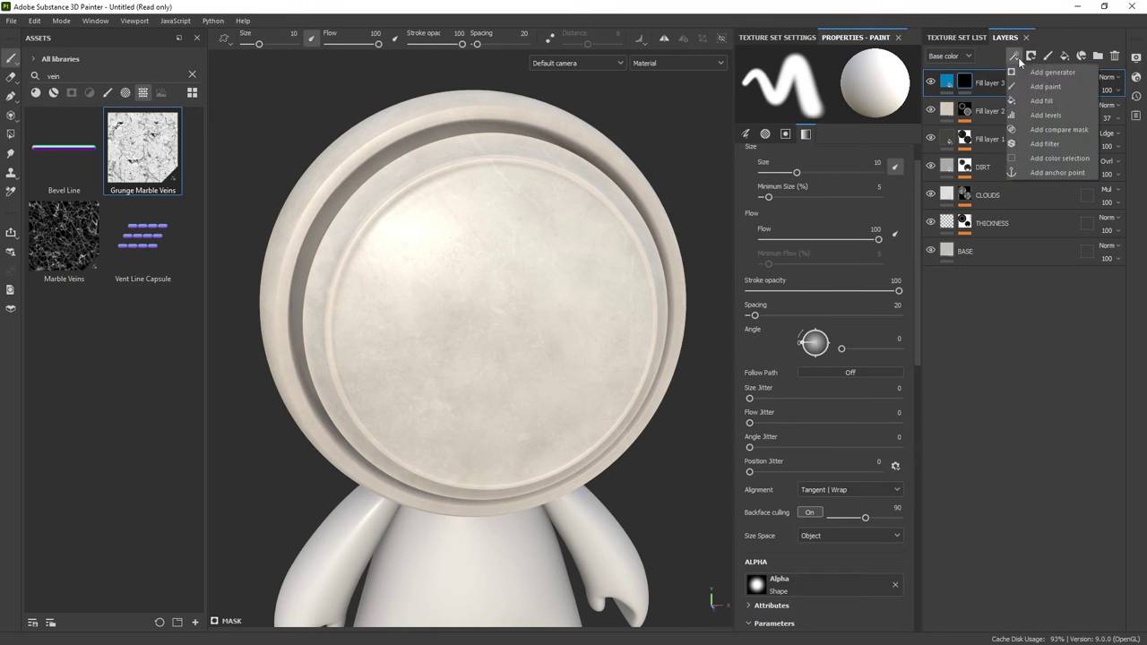
left_click(1042, 102)
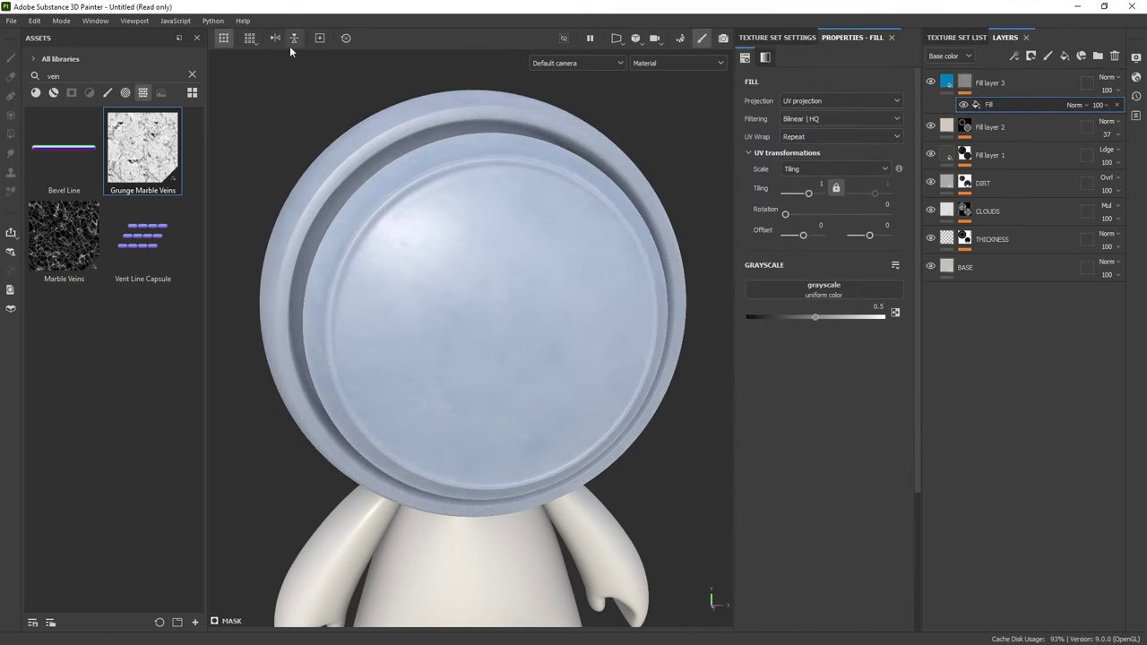
left_click(191, 74)
type("dots")
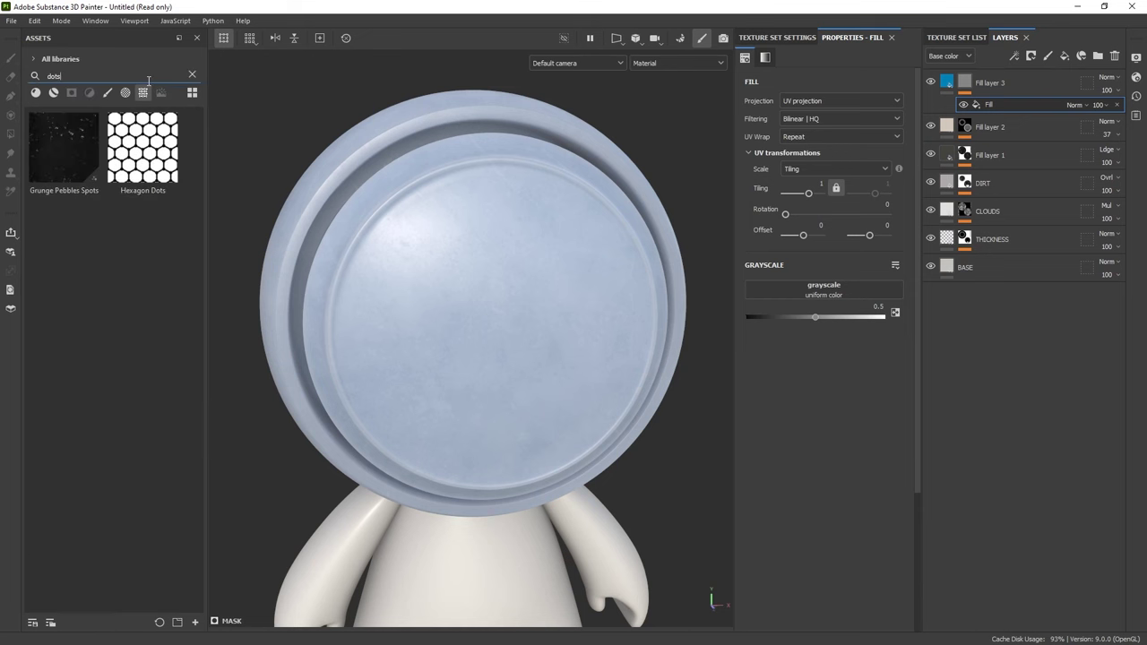
mouse_move(85, 133)
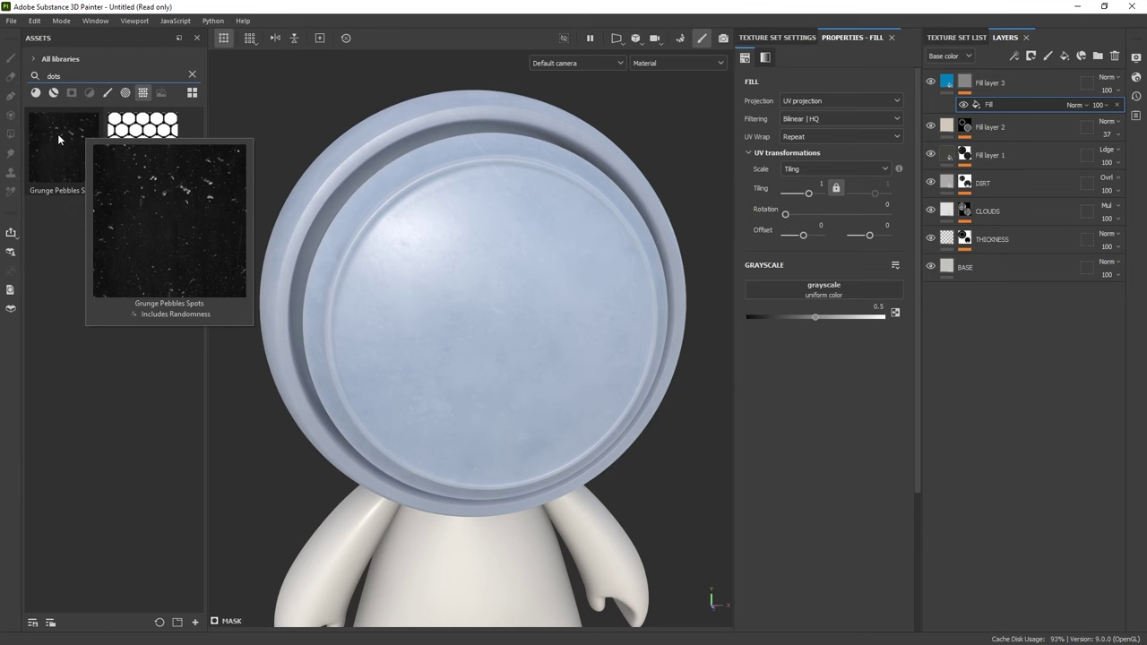
left_click_drag(57, 134, 837, 288)
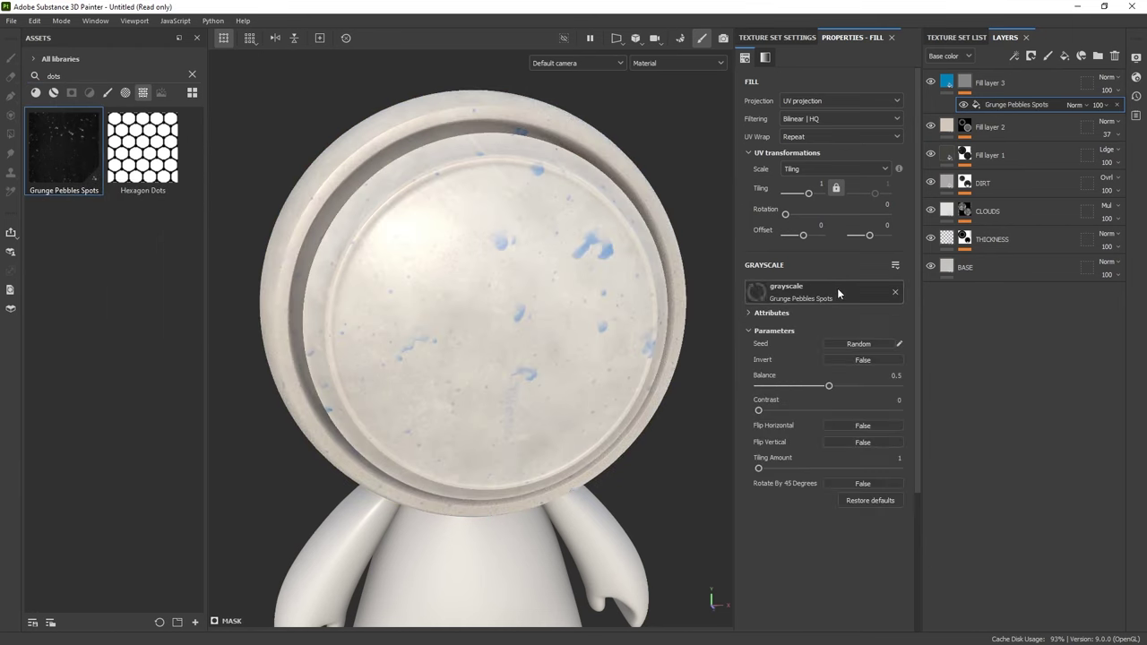
left_click_drag(556, 263, 614, 245, "alt")
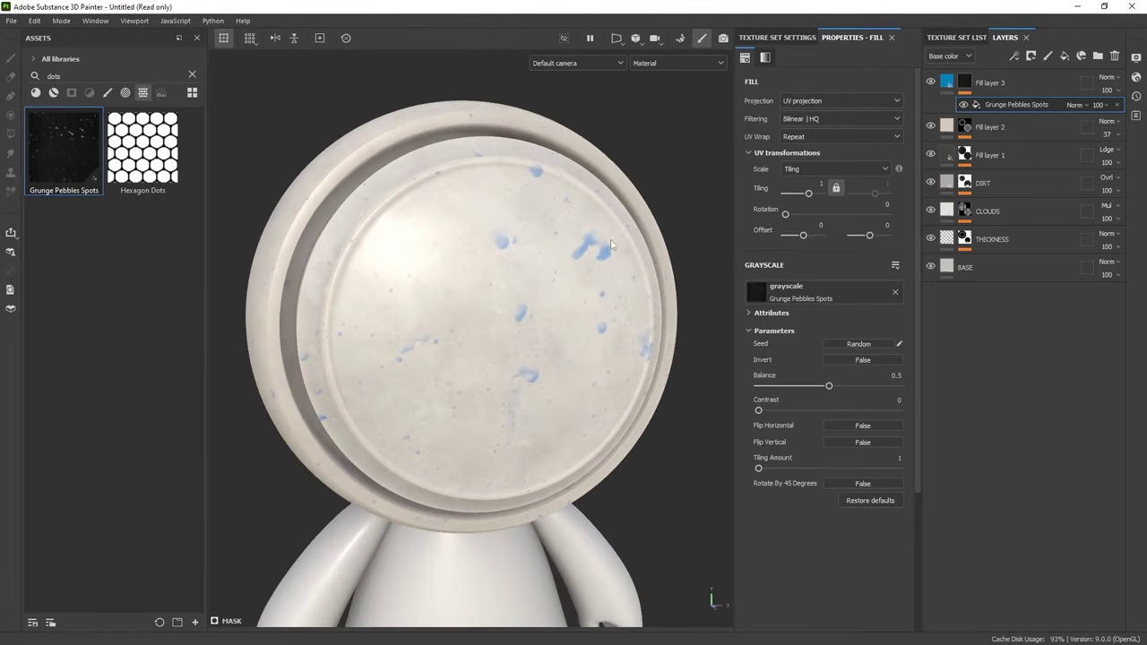
Switch the spots mask fill to tri-planar projection with Tiling 4.64, Balance 0.66 and Contrast 0.05.
left_click(819, 102)
left_click(811, 142)
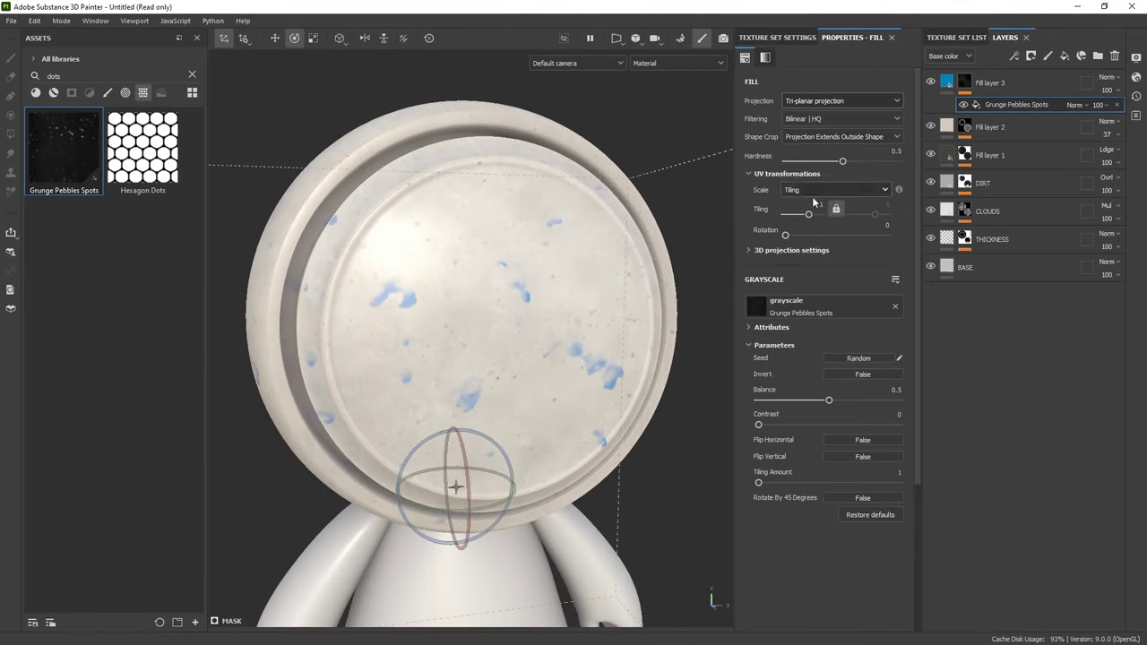
mouse_move(809, 215)
left_mouse_down()
mouse_move(834, 223)
mouse_move(812, 215)
left_mouse_up()
left_click_drag(538, 231, 474, 267, "alt")
left_click_drag(534, 295, 538, 269, "alt")
left_click_drag(828, 400, 850, 402)
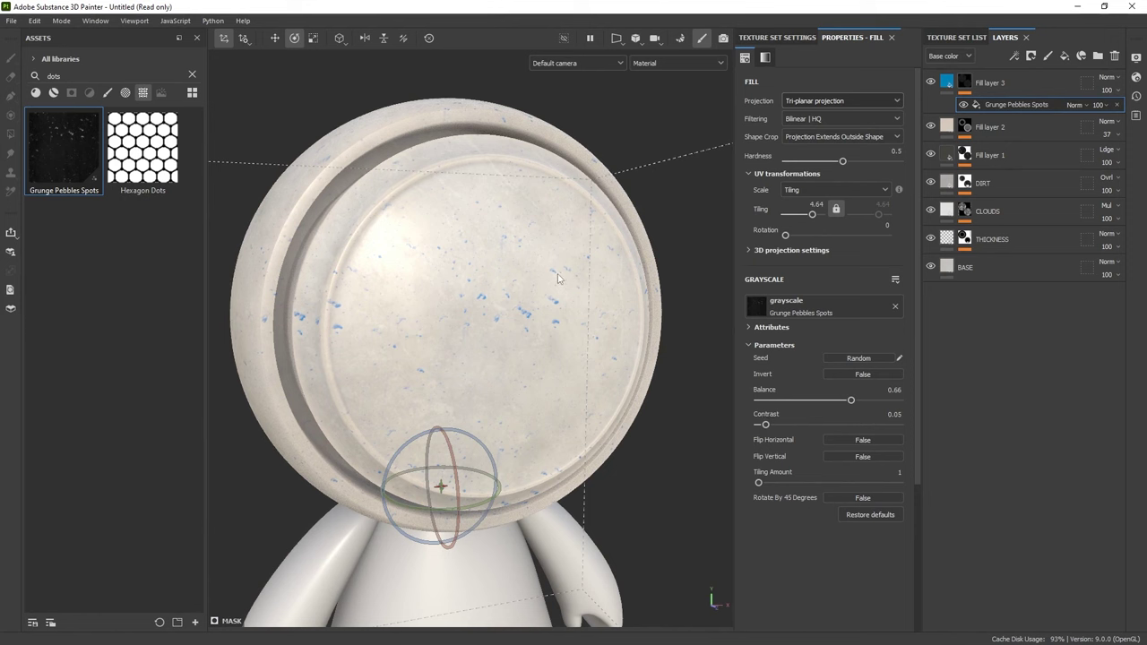
Rotate the spots mask's tri-planar projection with its viewport manipulator so the spots are laid out differently on the head.
left_click(313, 38)
mouse_move(445, 465)
left_mouse_down()
mouse_move(463, 462)
mouse_move(441, 358)
mouse_move(443, 441)
mouse_move(428, 473)
left_mouse_up()
key("w")
key("e")
key("w")
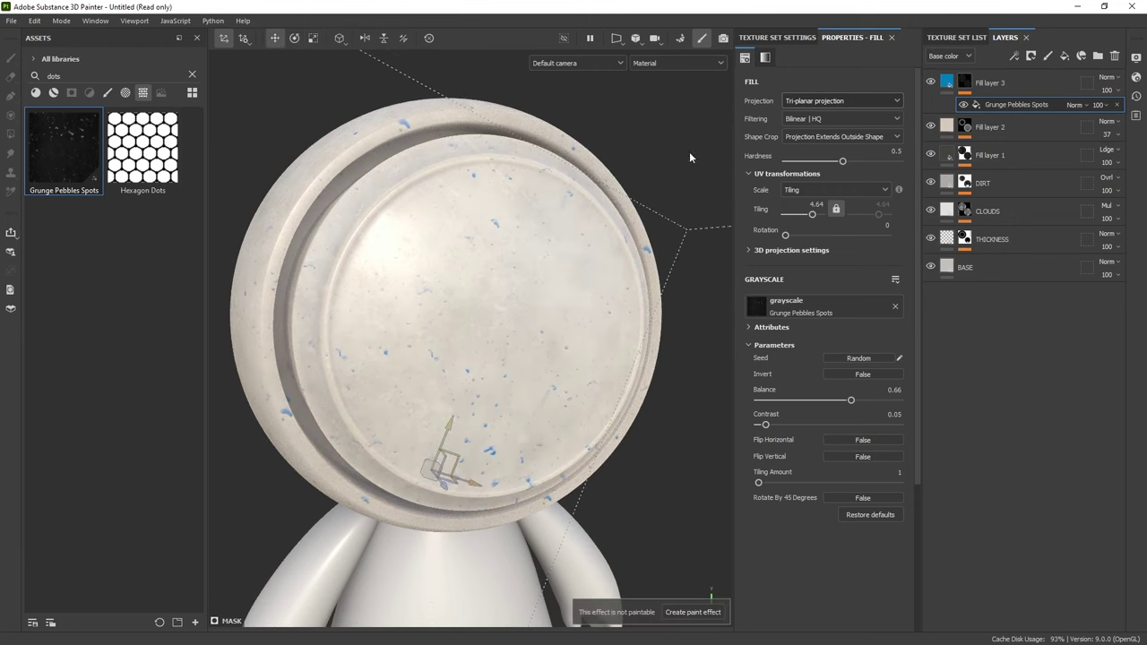
Switch the blue spots layer from the color channel to the height channel only.
scroll(520, 267, "up", 5)
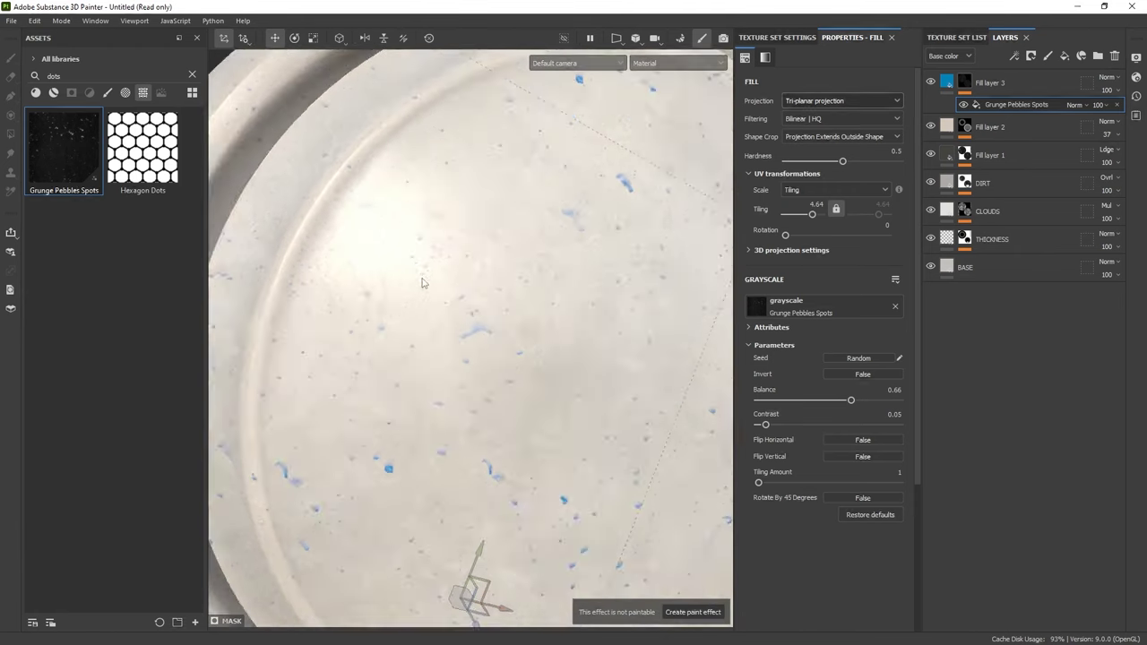
left_click_drag(422, 283, 478, 374, "alt")
left_click_drag(558, 353, 486, 354, "alt")
mouse_move(524, 308)
left_mouse_down("alt")
mouse_move(505, 325)
mouse_move(508, 293)
left_mouse_up("alt")
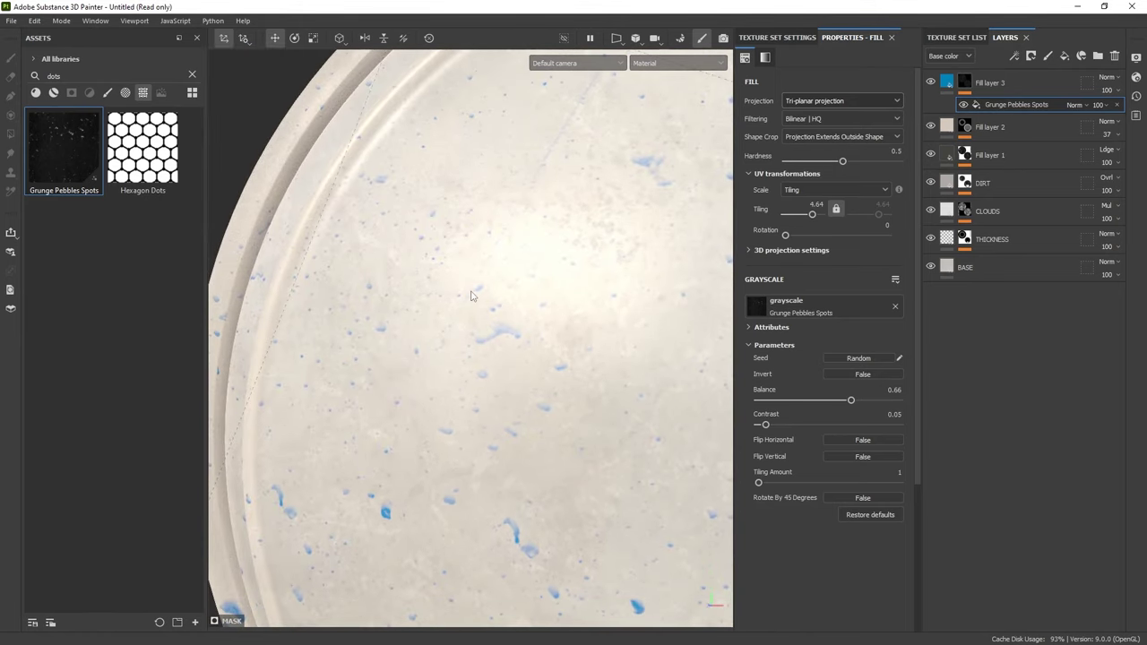
left_click_drag(472, 296, 566, 442, "alt")
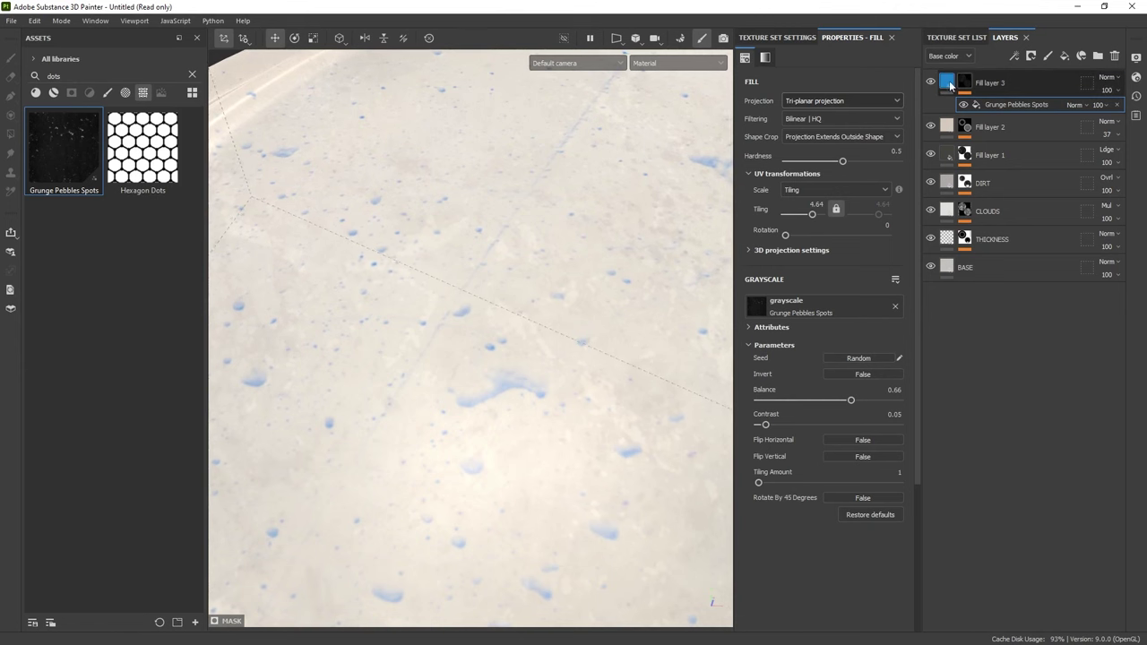
left_click(947, 83)
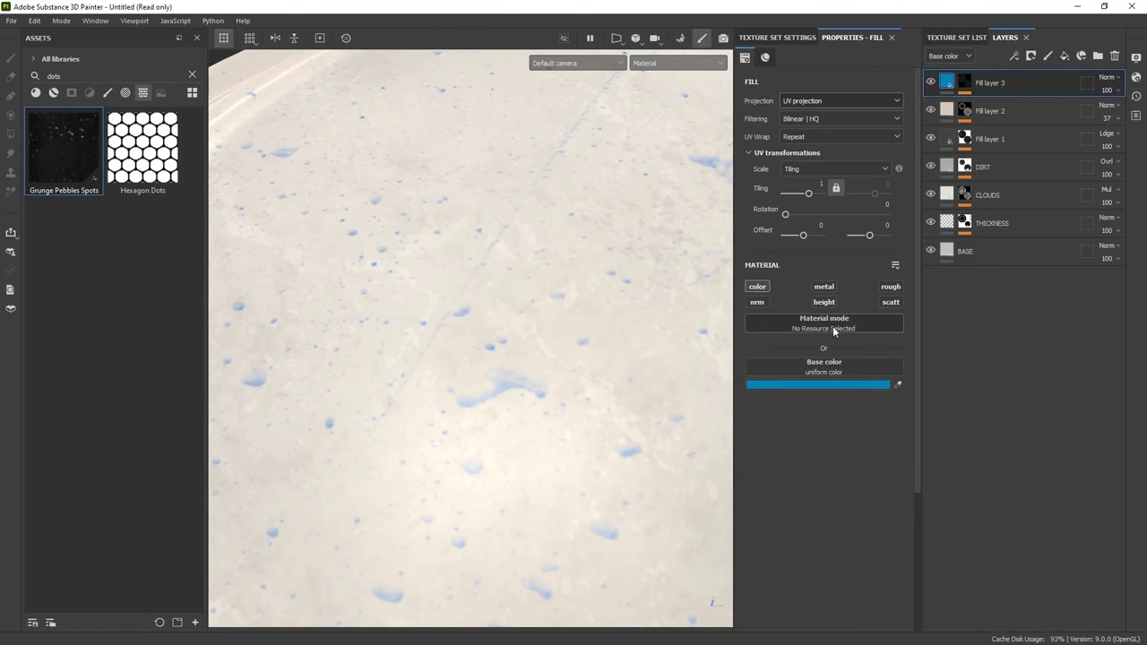
left_click(758, 287)
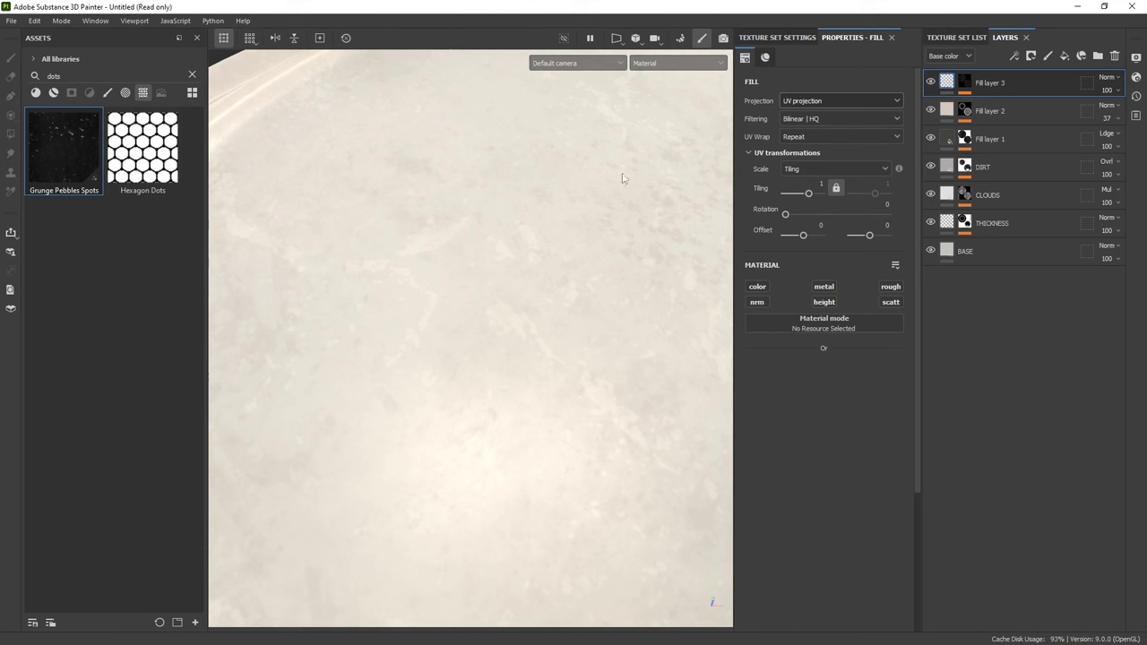
left_click(824, 302)
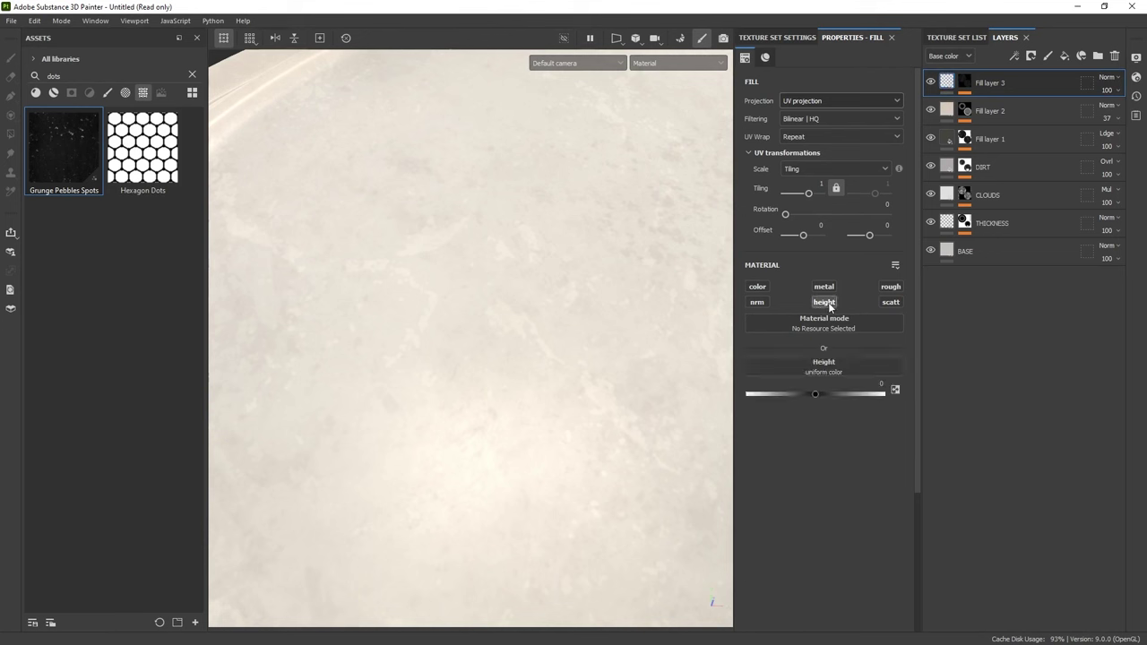
Set the spots layer's Height to 0.0215 and check the small bumps on the head up close.
left_click(816, 392)
left_click_drag(537, 333, 581, 335, "alt")
mouse_move(581, 335)
right_mouse_down("shift")
mouse_move(561, 330)
mouse_move(598, 336)
mouse_move(565, 327)
right_mouse_up("shift")
mouse_move(494, 257)
left_mouse_down("alt")
mouse_move(486, 302)
mouse_move(451, 249)
mouse_move(481, 195)
mouse_move(513, 199)
mouse_move(501, 236)
left_mouse_up("alt")
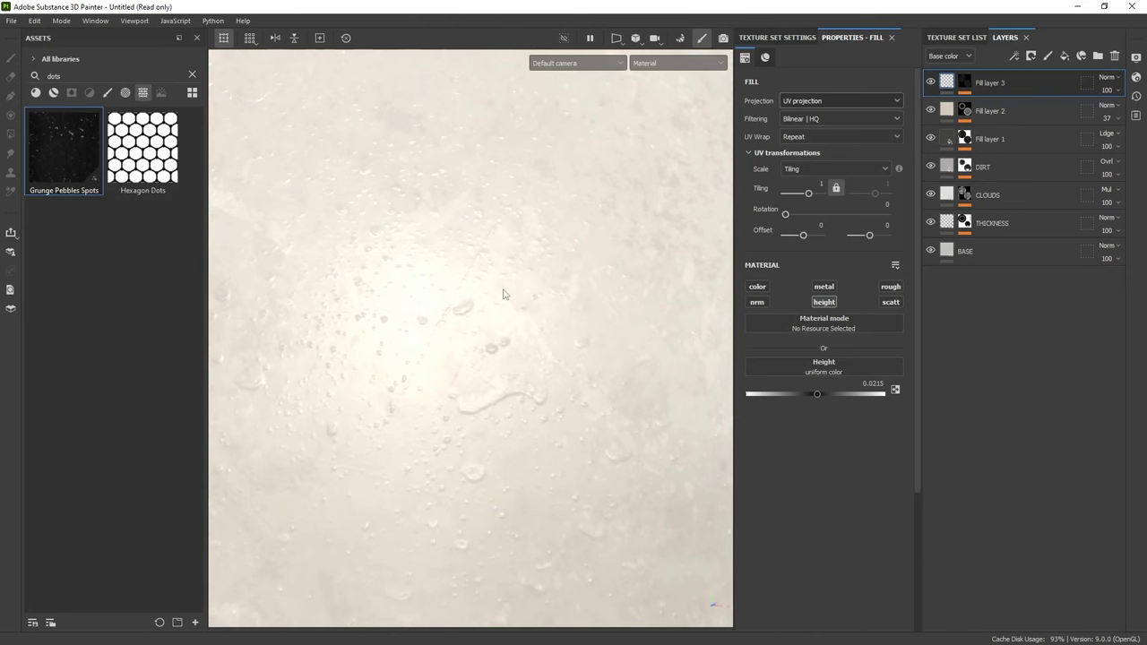
Enable the roughness channel on the spots layer, with Roughness at about 0.48 and Height at 0.015.
left_click(891, 286)
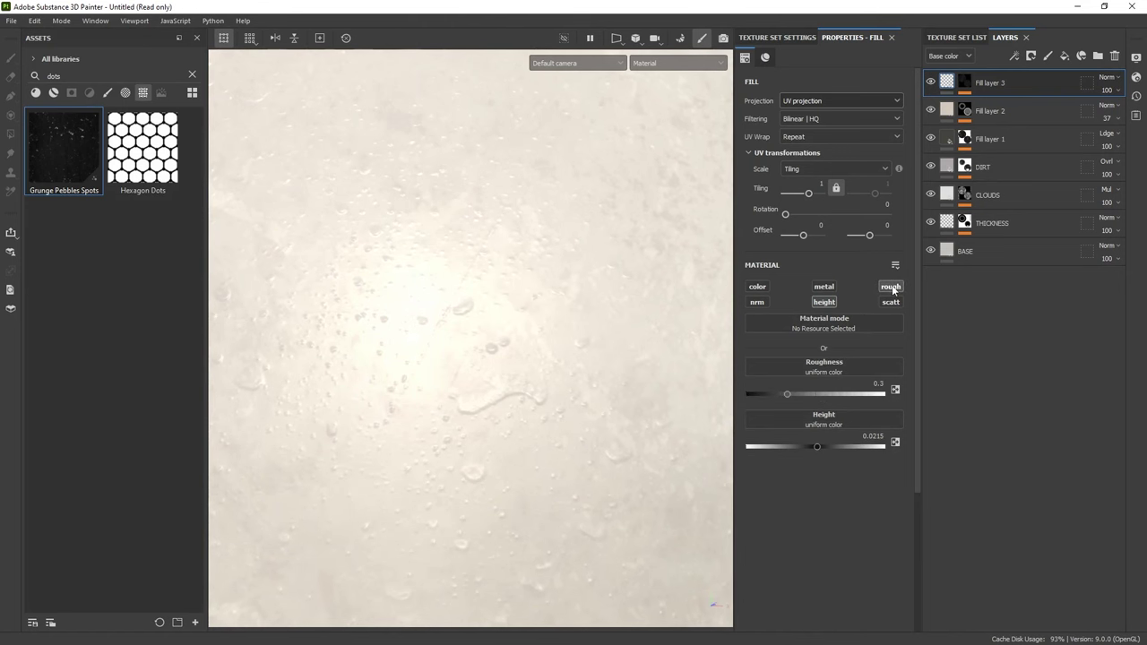
left_click_drag(817, 447, 817, 444)
left_click(860, 434)
type("0.015")
key("Return")
left_click_drag(788, 389, 811, 392)
left_click_drag(583, 403, 565, 328, "alt")
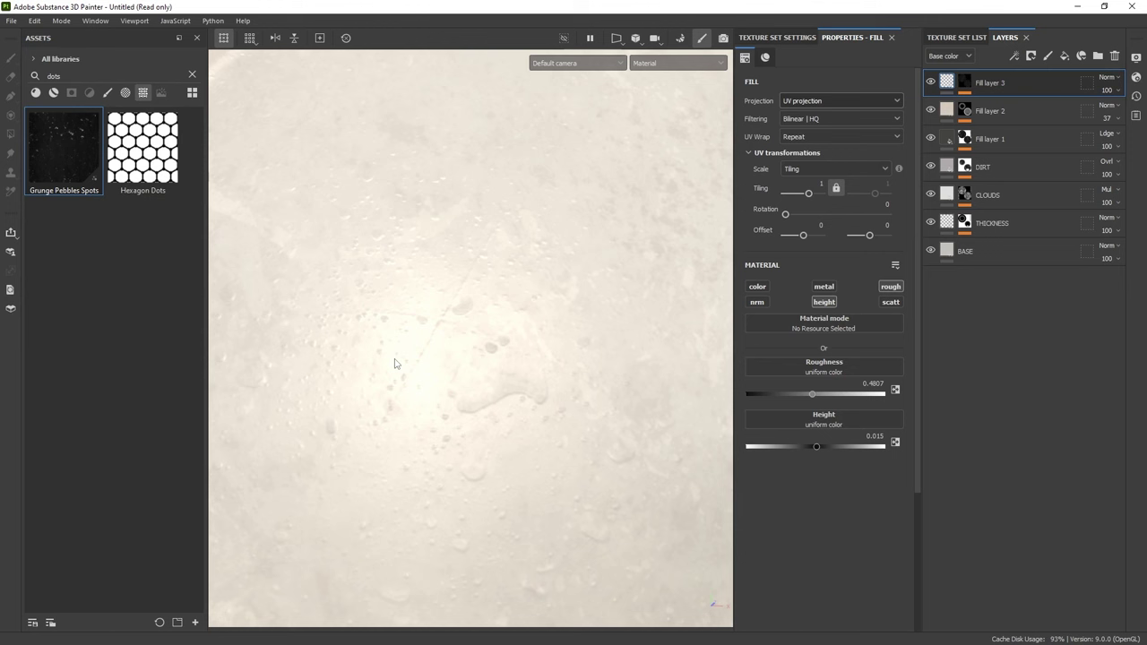
middle_click_drag(466, 430, 532, 410)
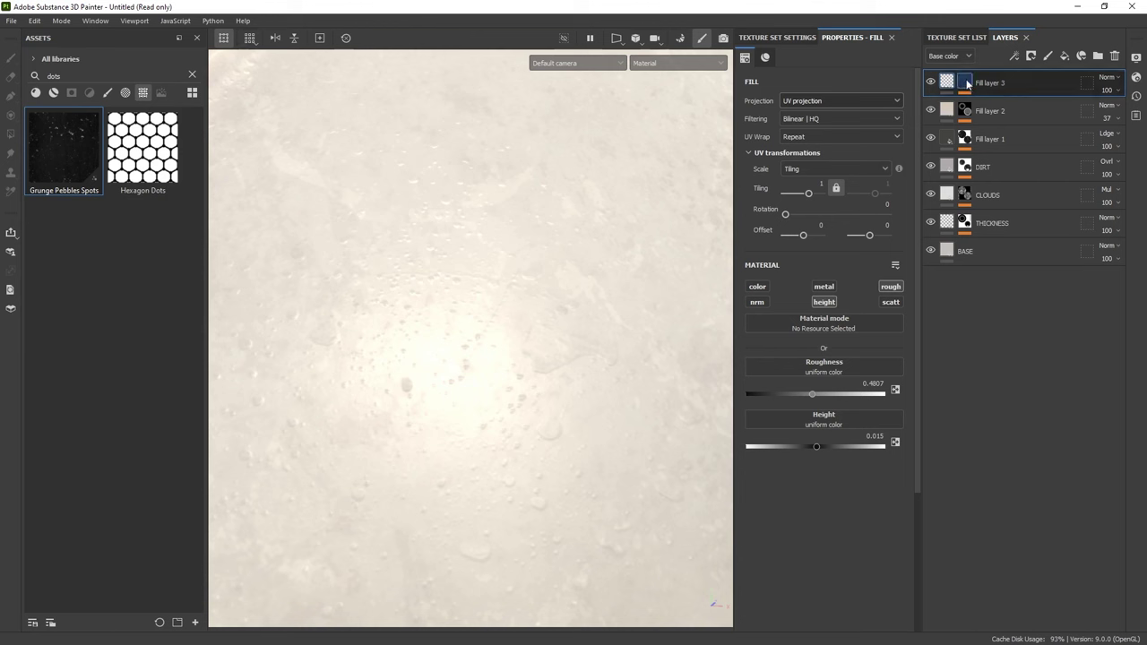
Add a Blur filter with a Blur Intensity of 0.18 to the spots layer's mask.
left_click_drag(967, 84, 967, 83)
left_click(1014, 56)
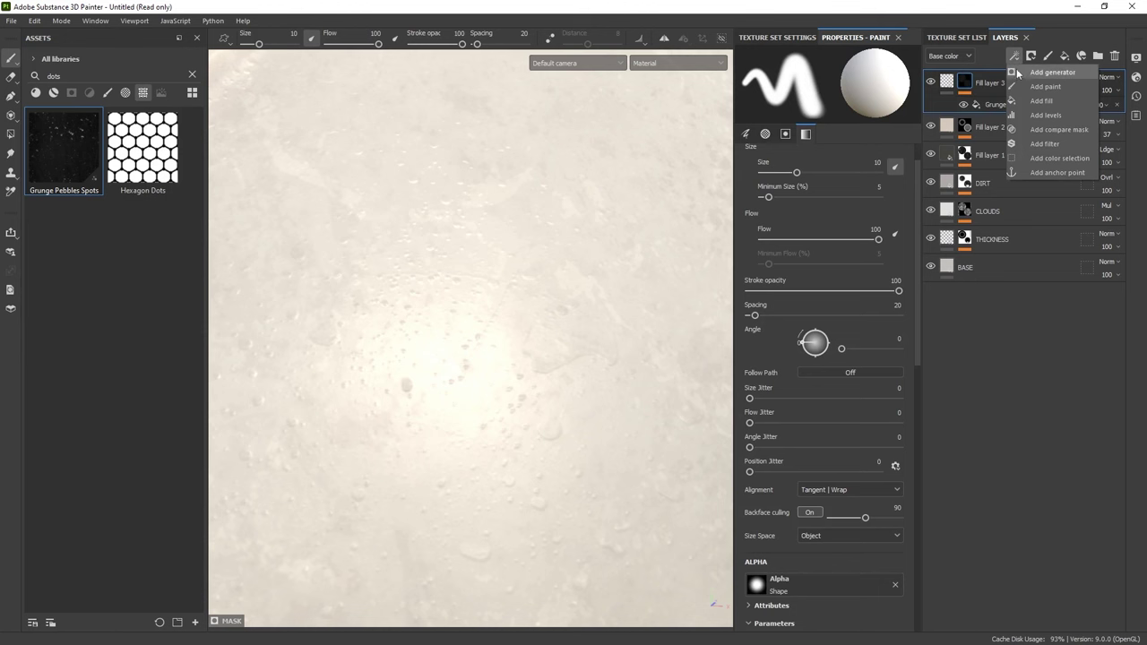
left_click(1058, 144)
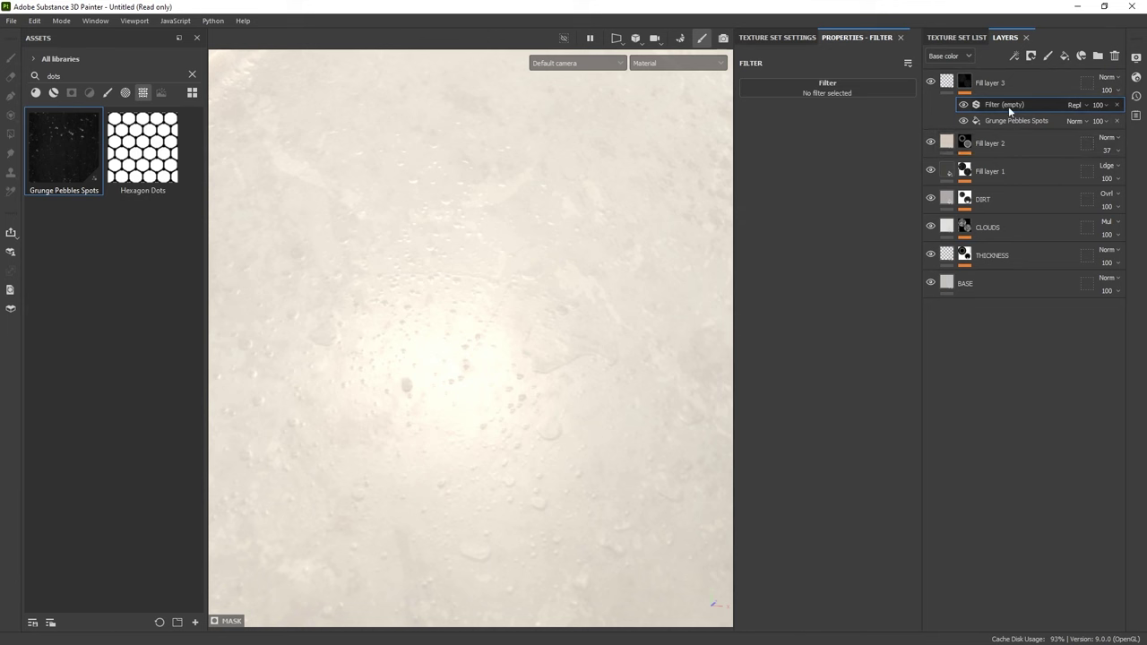
left_click(824, 90)
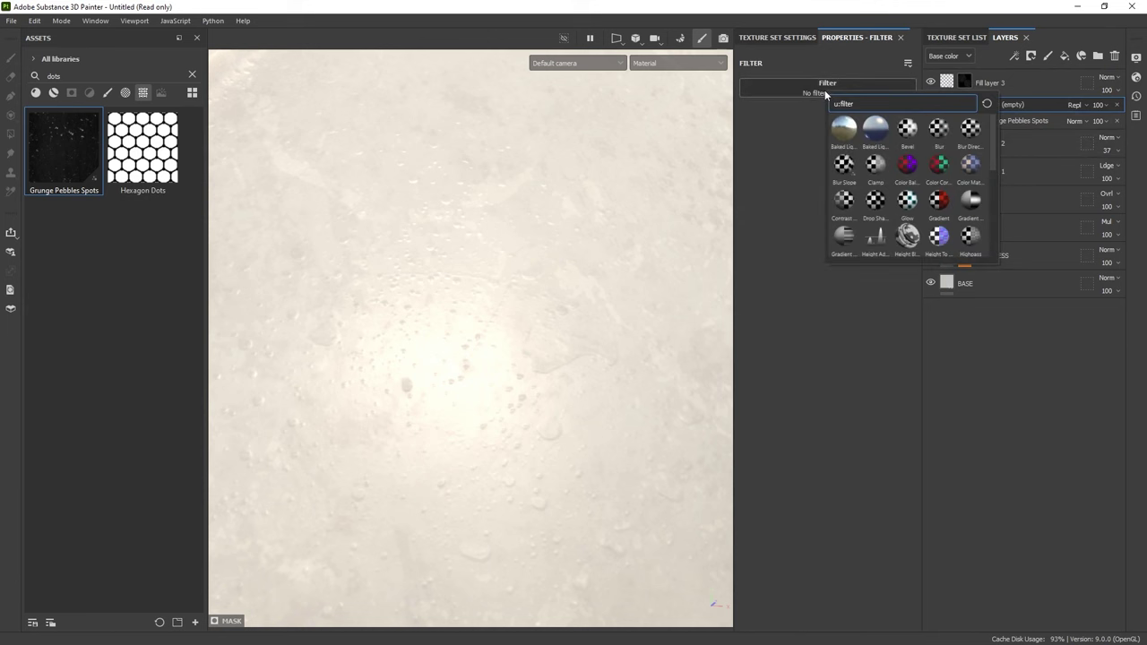
left_click(939, 130)
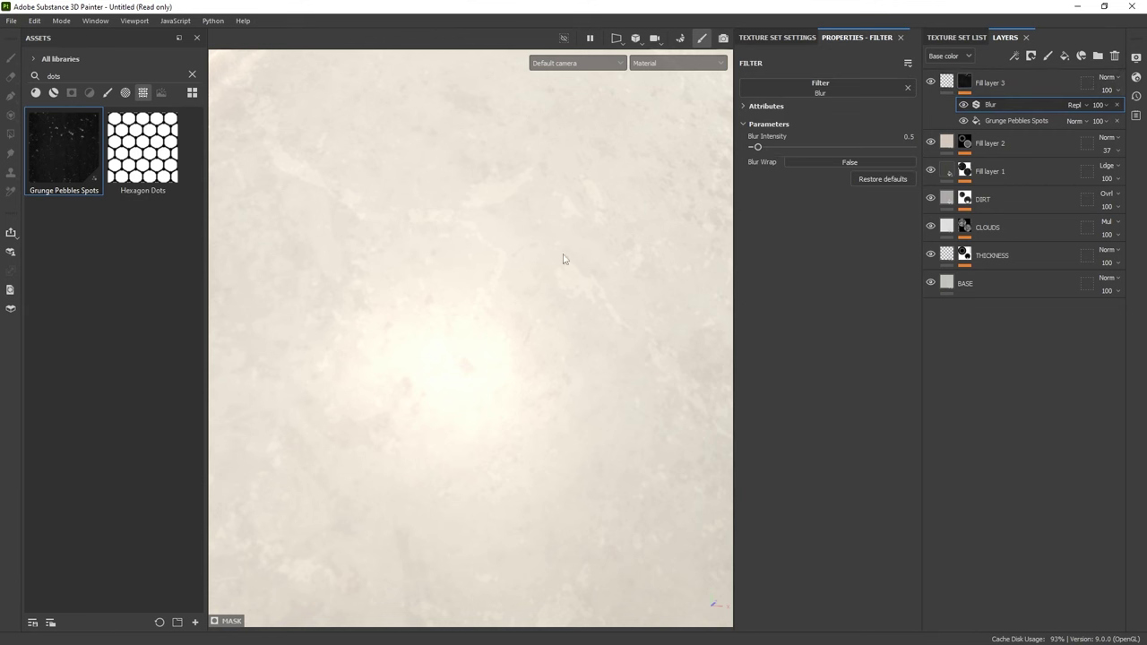
left_click(968, 85, "alt")
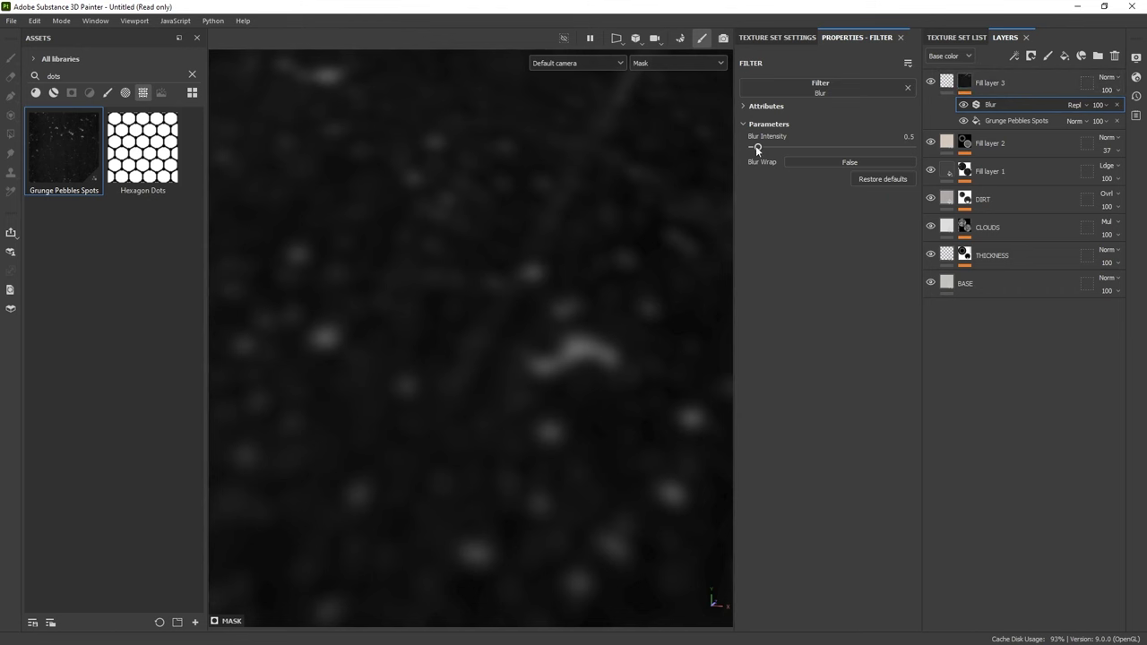
left_click_drag(756, 149, 755, 149)
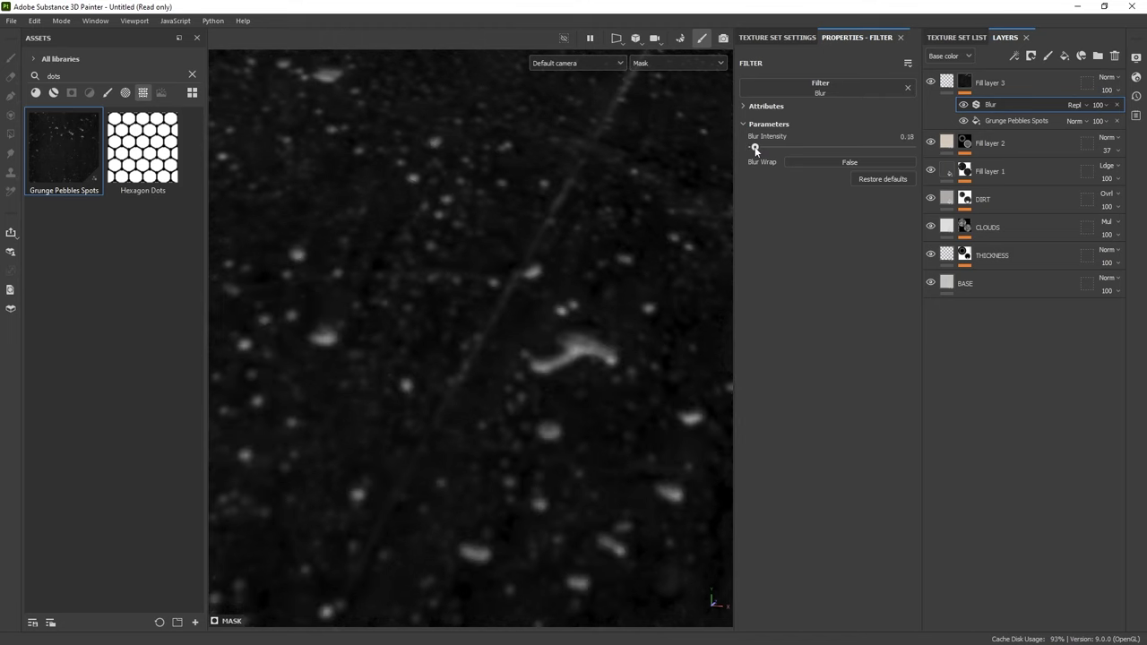
Examine the softened spots on the head in material view, both close up and with the whole character in frame.
left_click(948, 84)
right_click_drag(583, 266, 547, 290, "shift")
scroll(550, 280, "down", 5)
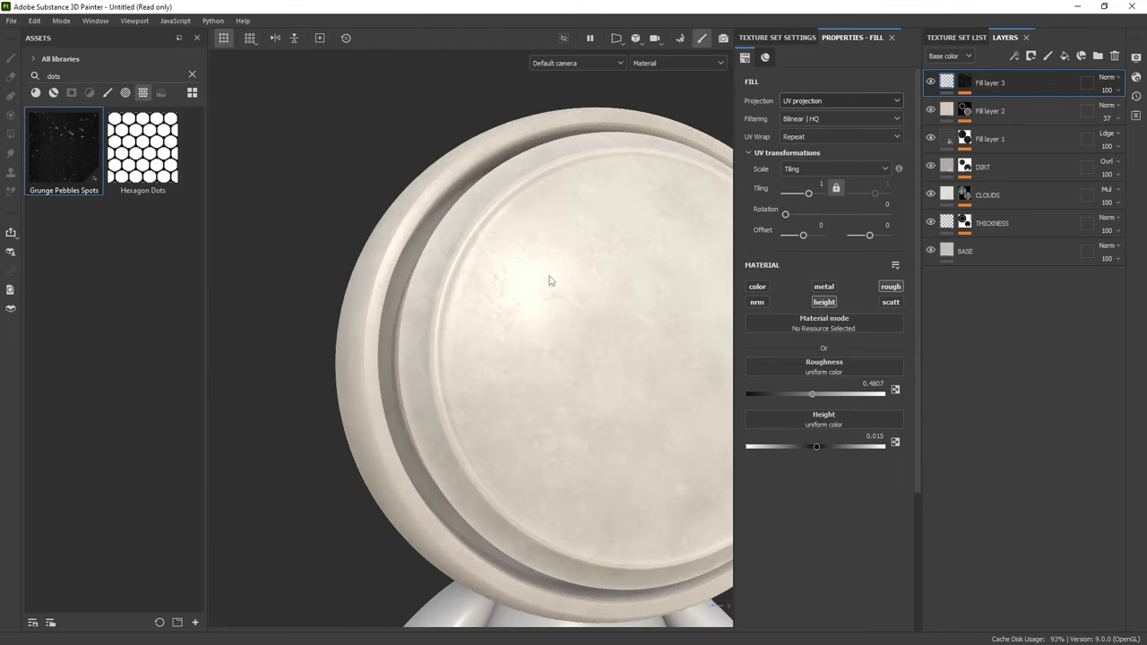
left_click_drag(549, 281, 520, 295, "alt")
middle_click_drag(520, 294, 513, 241, "alt")
mouse_move(514, 241)
right_mouse_down("shift")
mouse_move(525, 238)
mouse_move(505, 236)
mouse_move(584, 248)
mouse_move(557, 256)
right_mouse_up("shift")
scroll(514, 235, "down", 3)
left_click(552, 269)
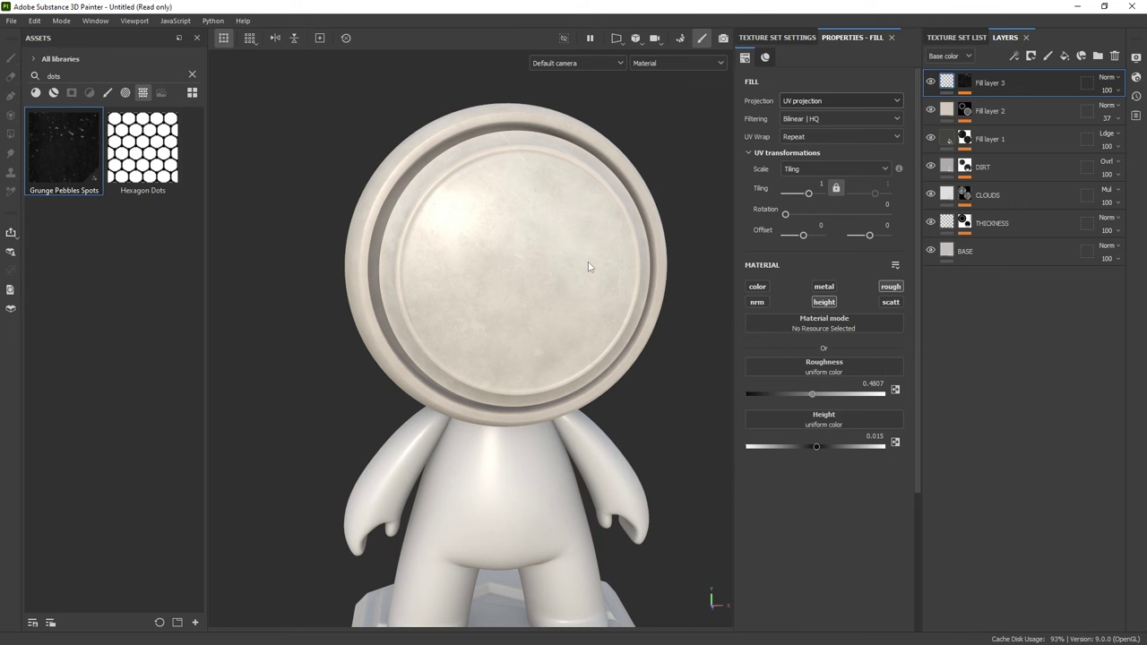
left_click_drag(618, 320, 583, 221, "alt")
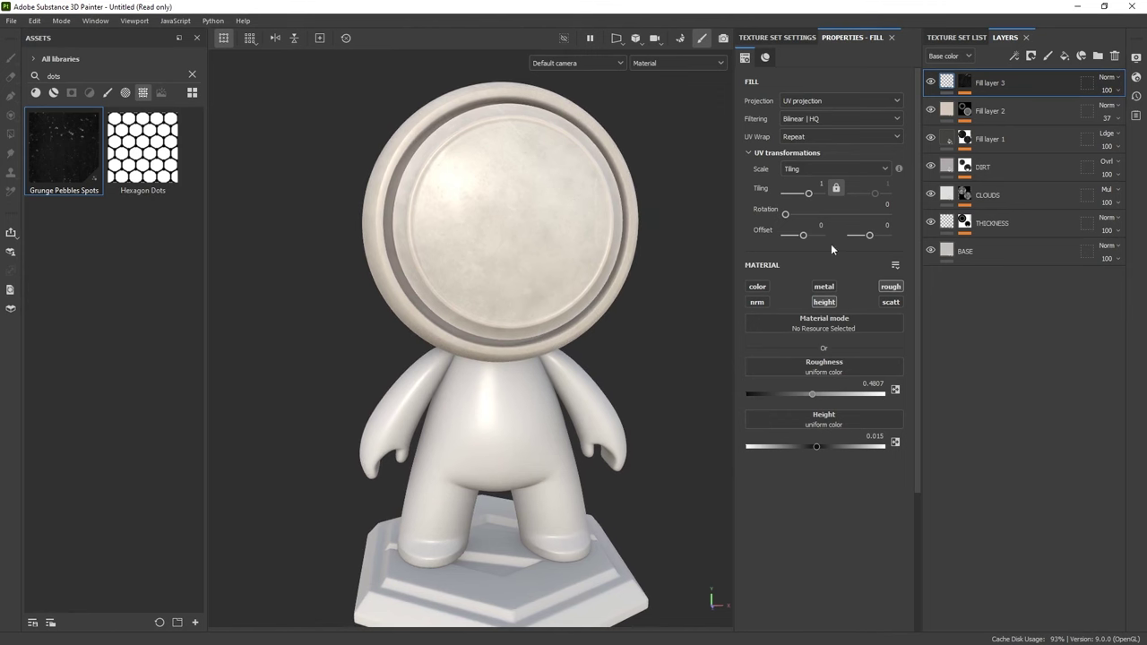
Group all the head's layers, from Fill layer 3 down to BASE, into a folder named MAT BASE.
left_click(192, 74)
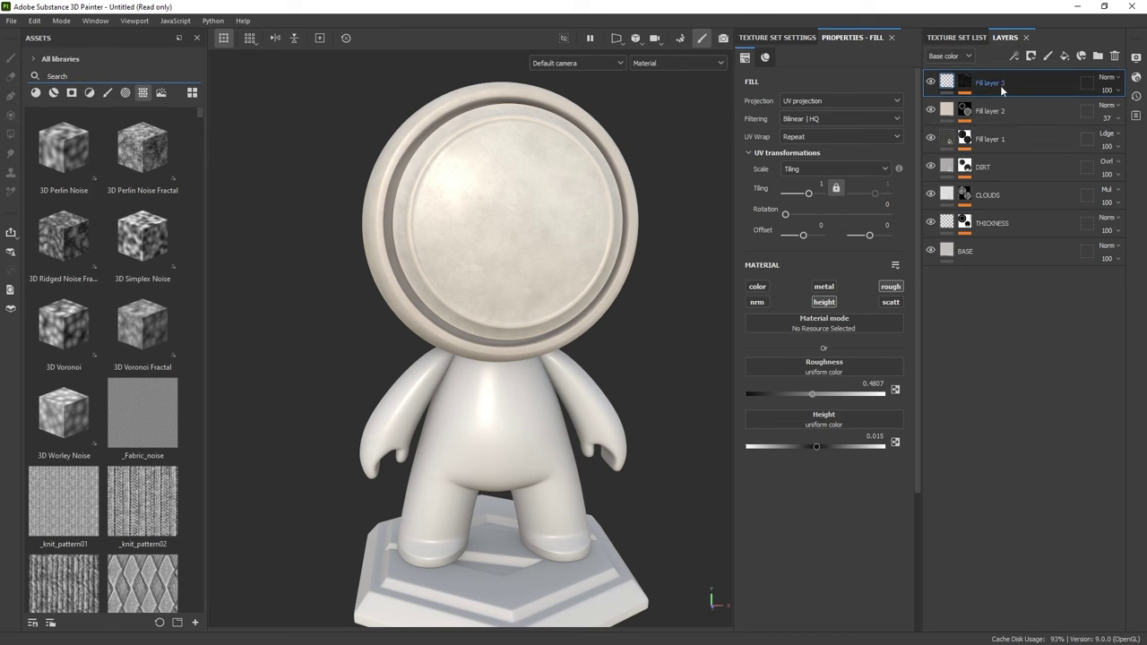
left_click(1015, 254, "shift")
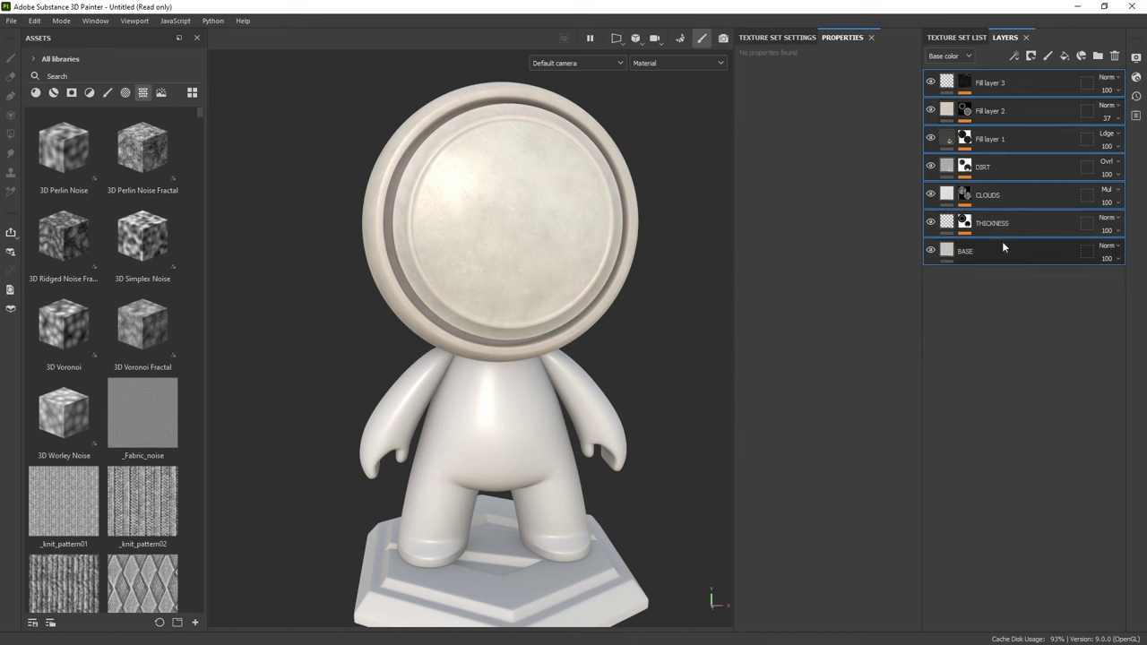
key("ctrl+g")
left_click(947, 86)
double_click(981, 84)
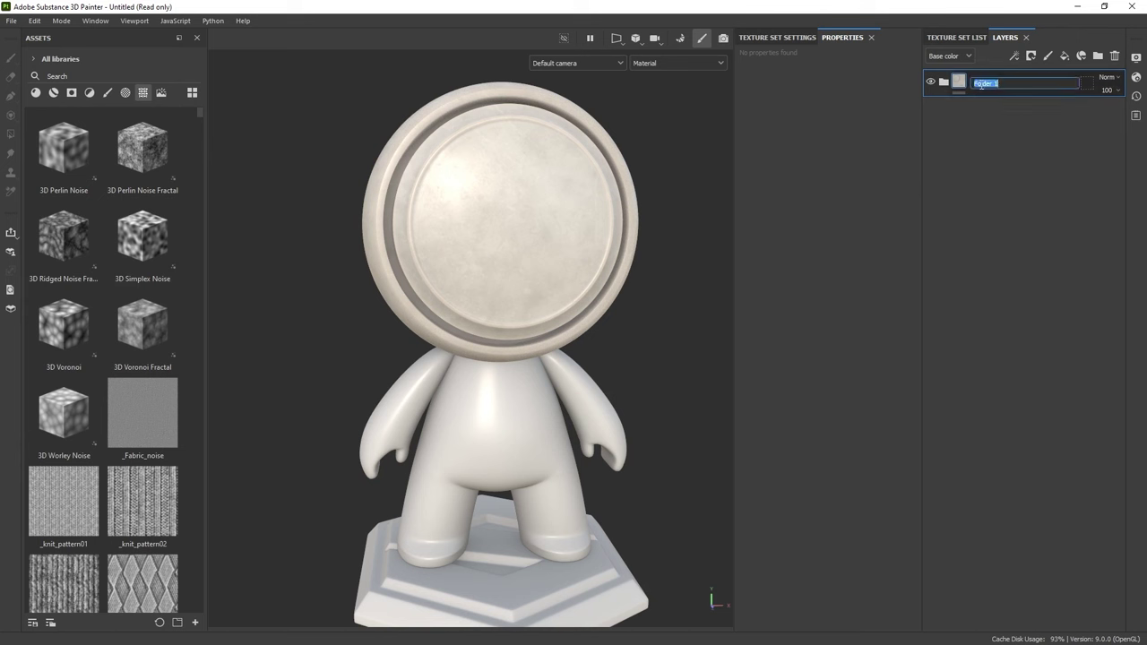
type("MAT BASE")
key("Return")
Create a smart material from the MAT BASE folder and apply it to the character's body and pedestal.
right_click(982, 81)
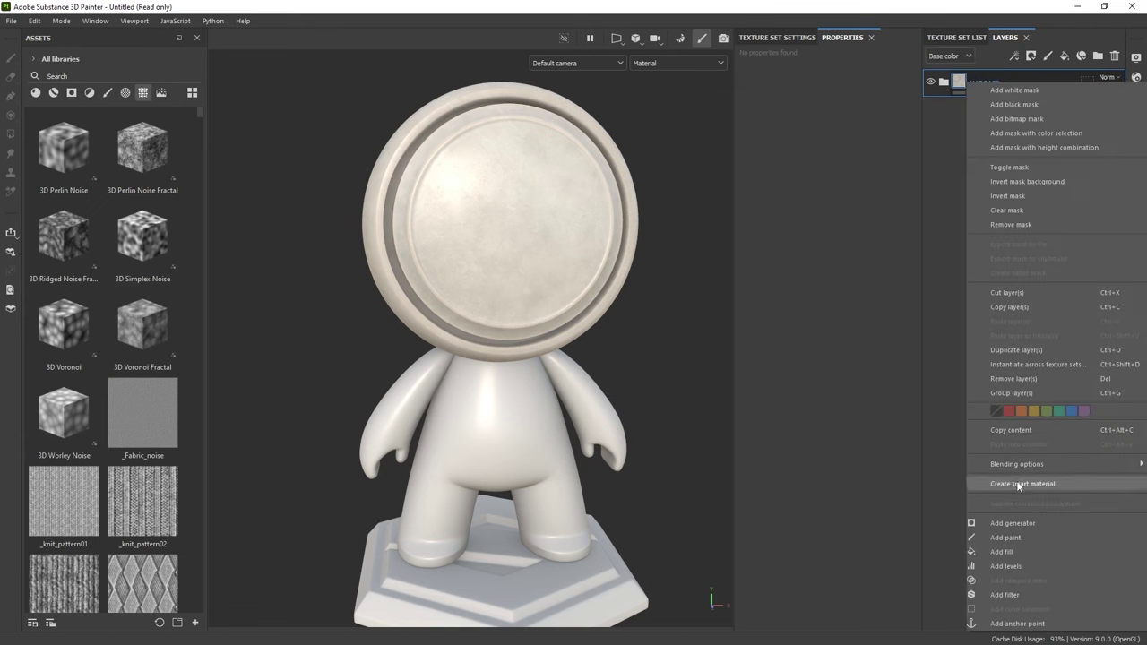
left_click(1013, 484)
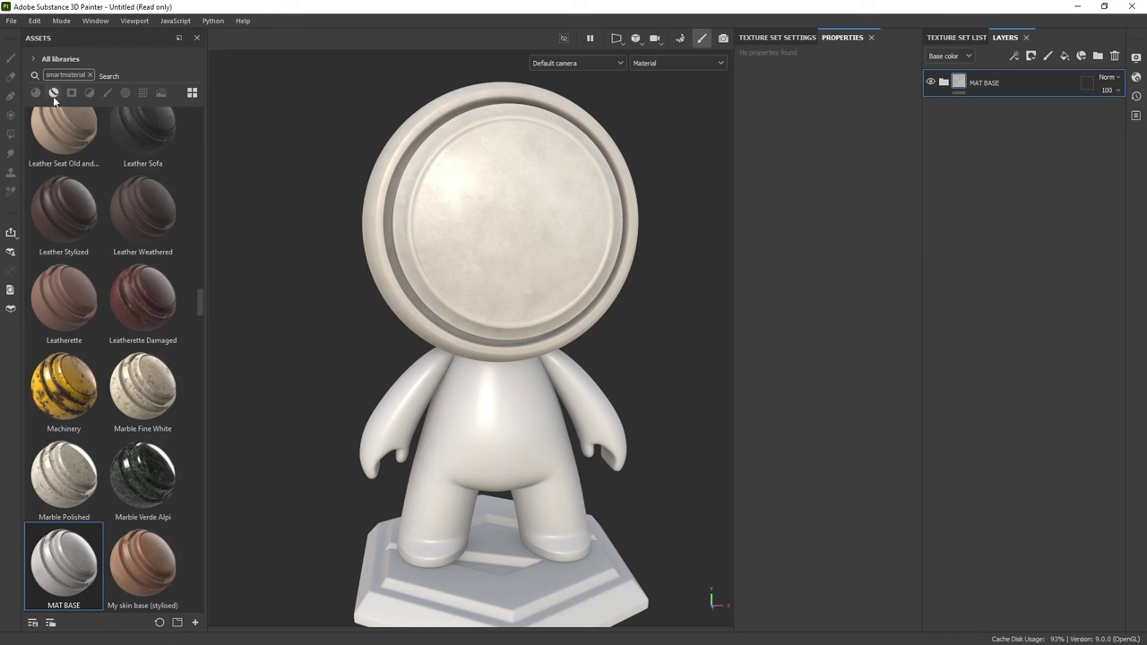
left_click_drag(56, 563, 477, 442)
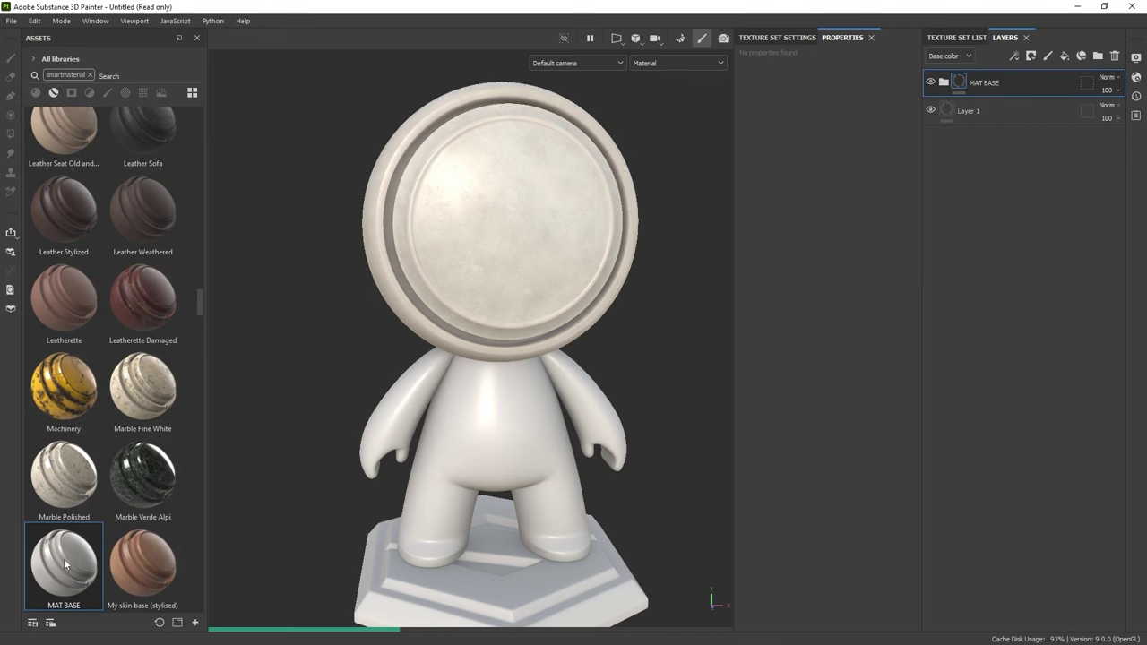
left_click_drag(64, 563, 525, 515)
left_click_drag(606, 382, 588, 353, "alt")
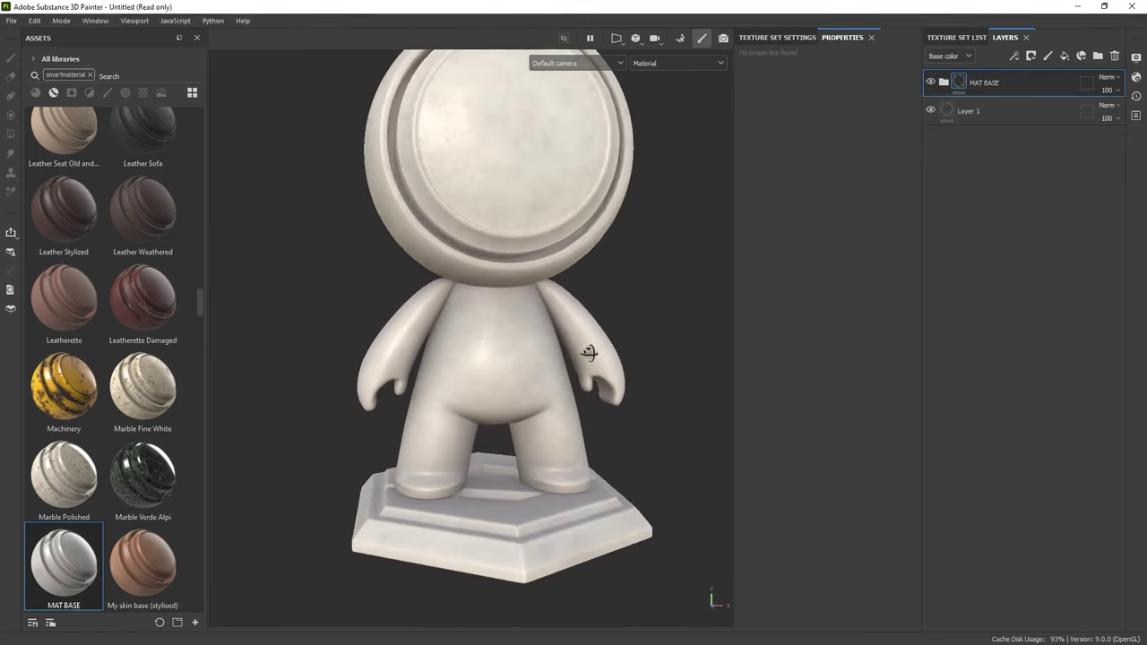
key("f")
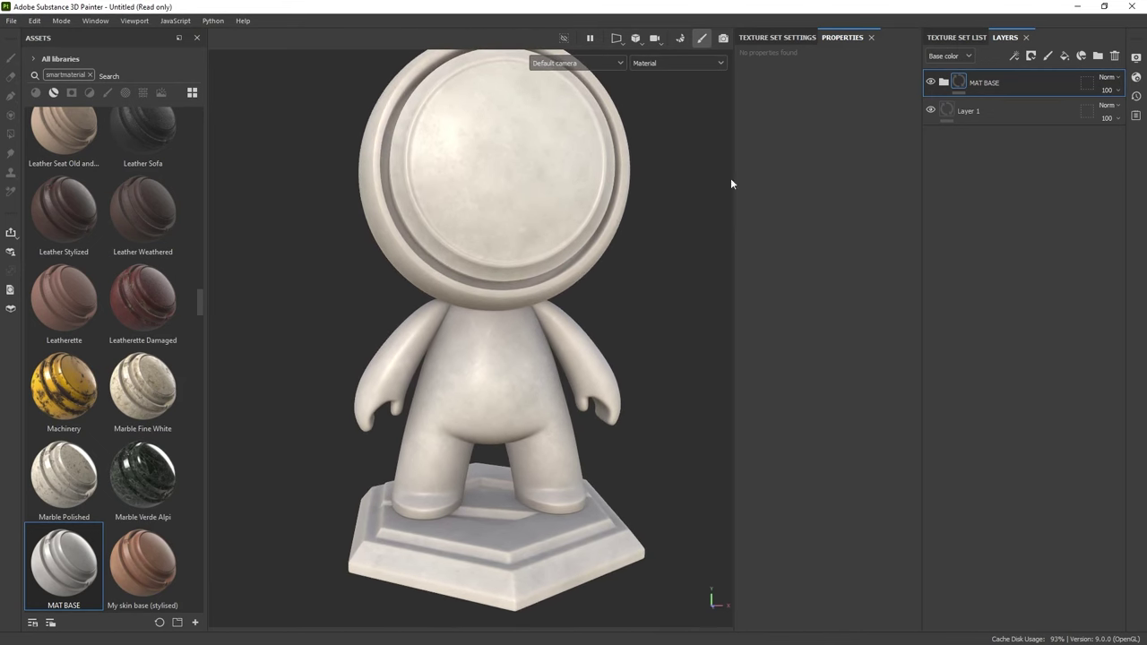
Examine which baked thickness map the THICKNESS mask's fill uses in the 02_Body and 03_Base texture sets.
left_click(954, 36)
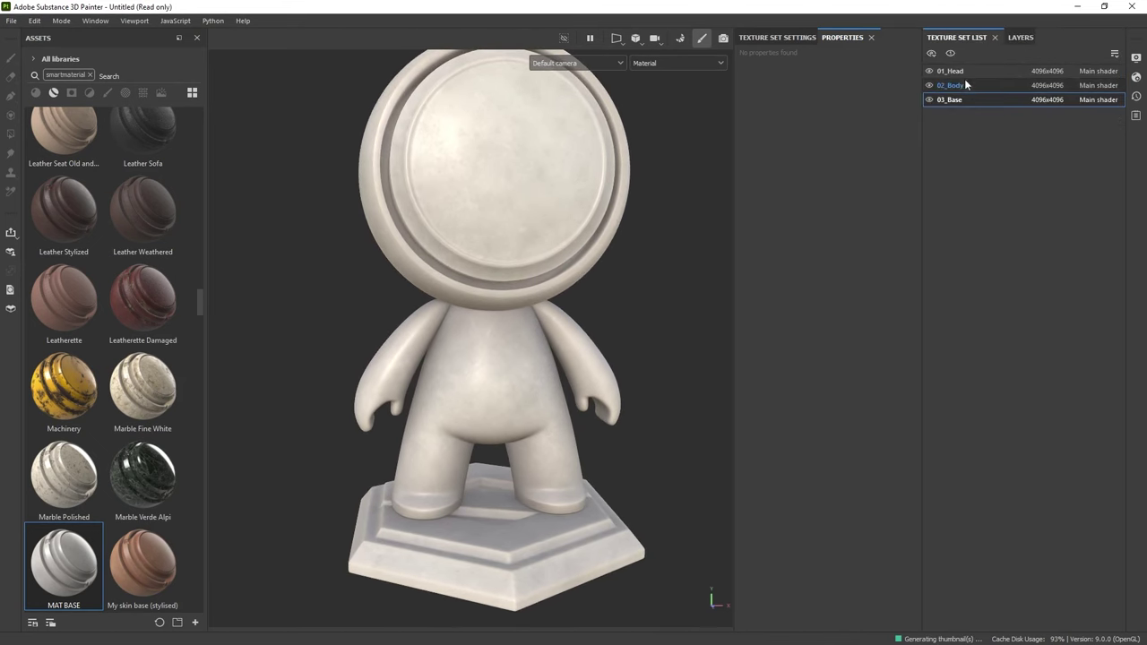
left_click(960, 83)
left_click(1014, 41)
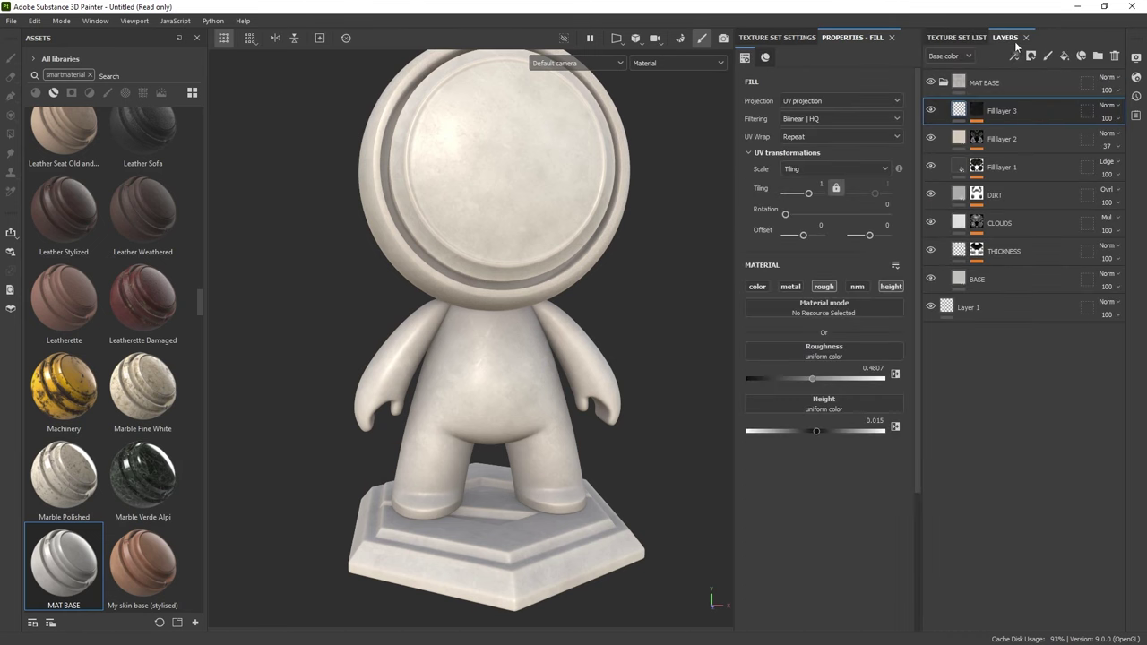
left_click(998, 254)
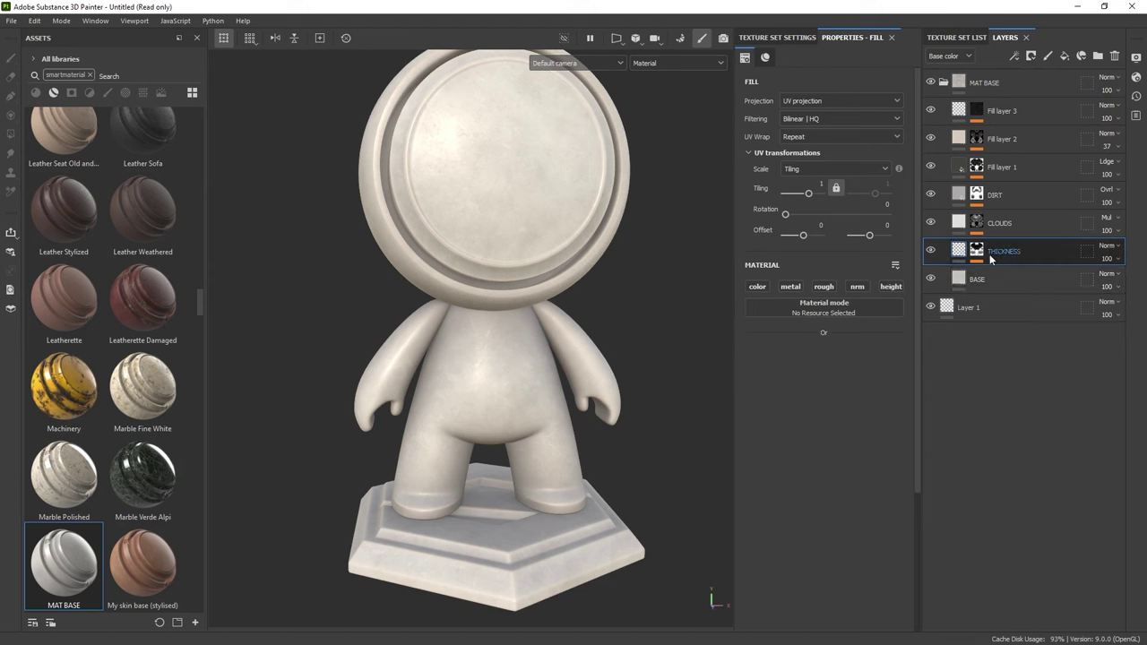
left_click(977, 251)
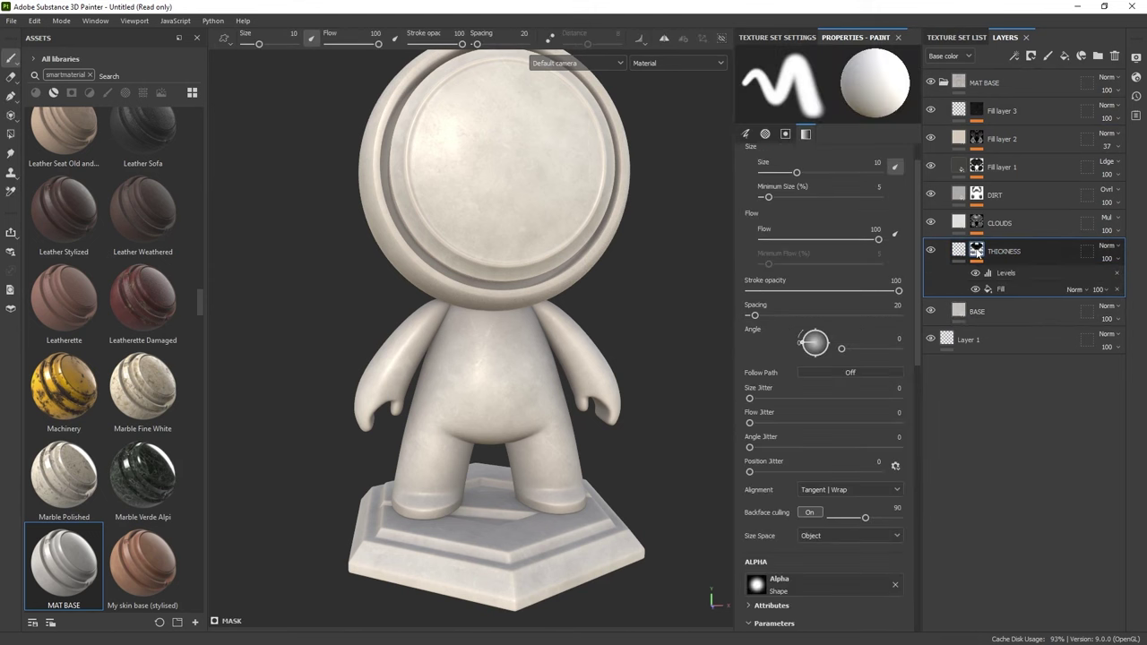
left_click(1000, 291)
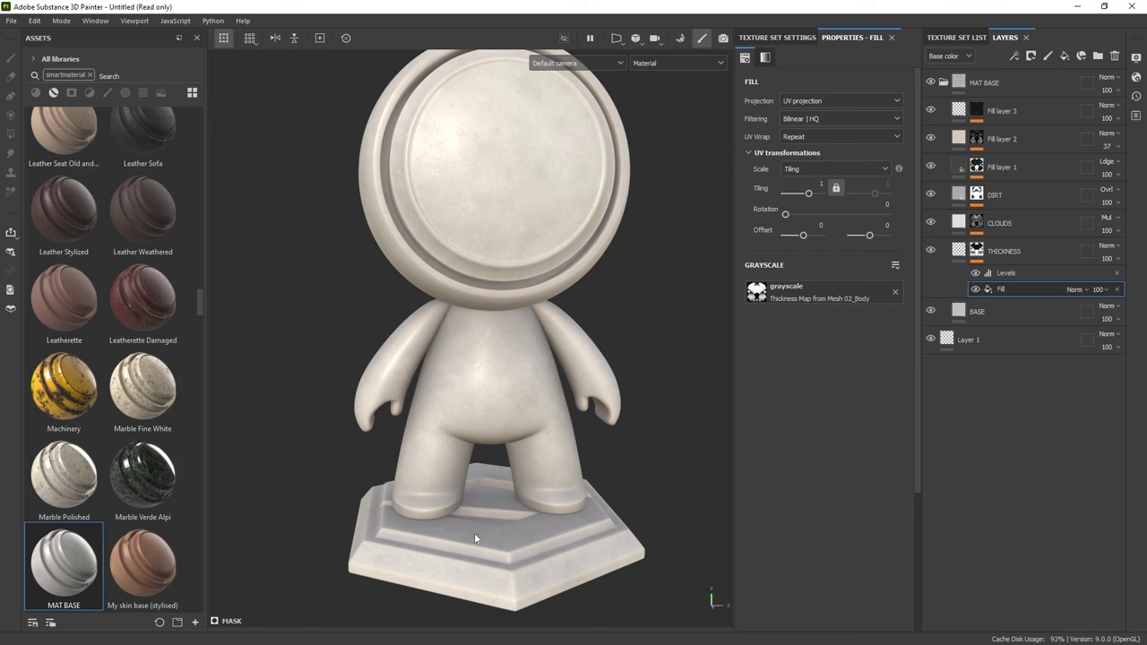
left_click(959, 38)
left_click(950, 100)
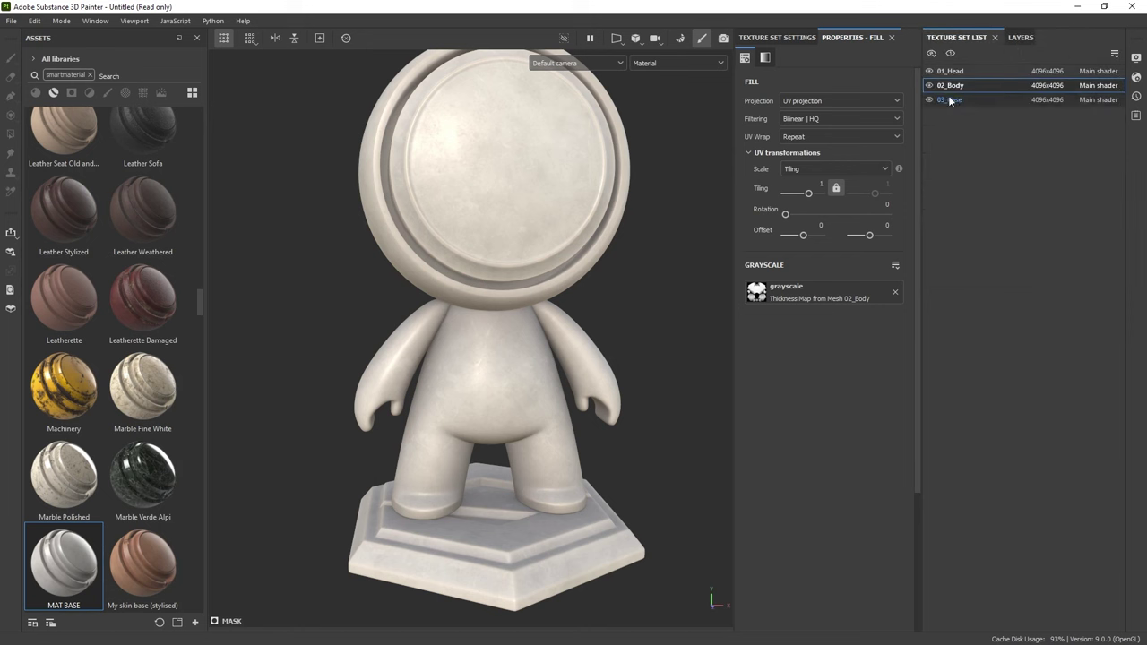
left_click(1021, 37)
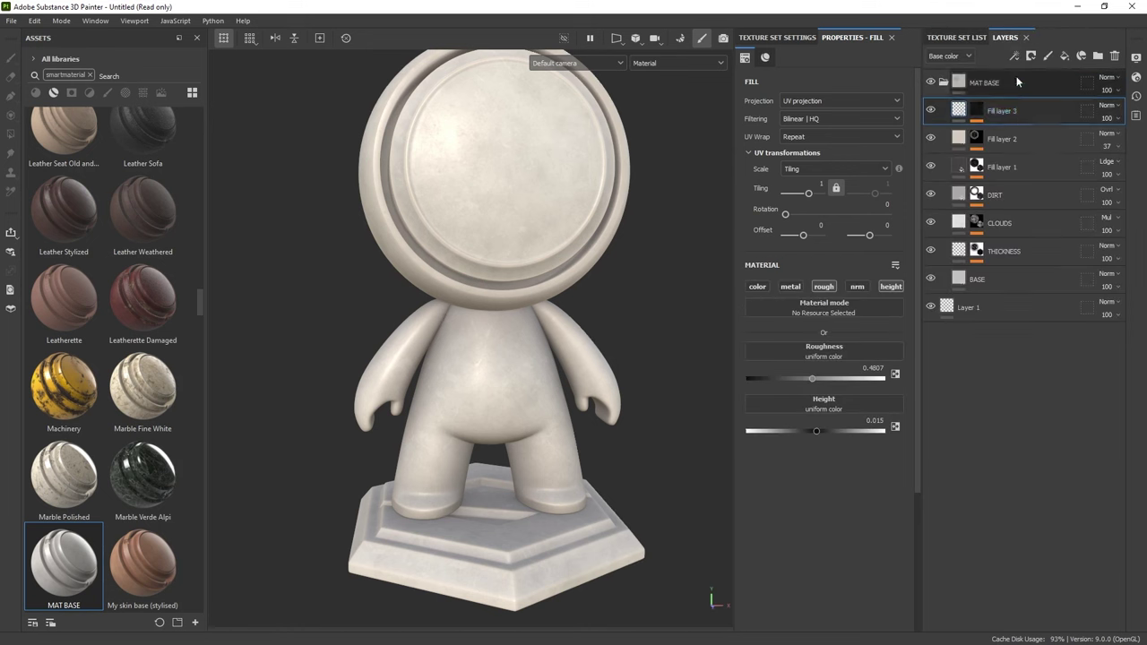
left_click(977, 253)
left_click(1003, 289)
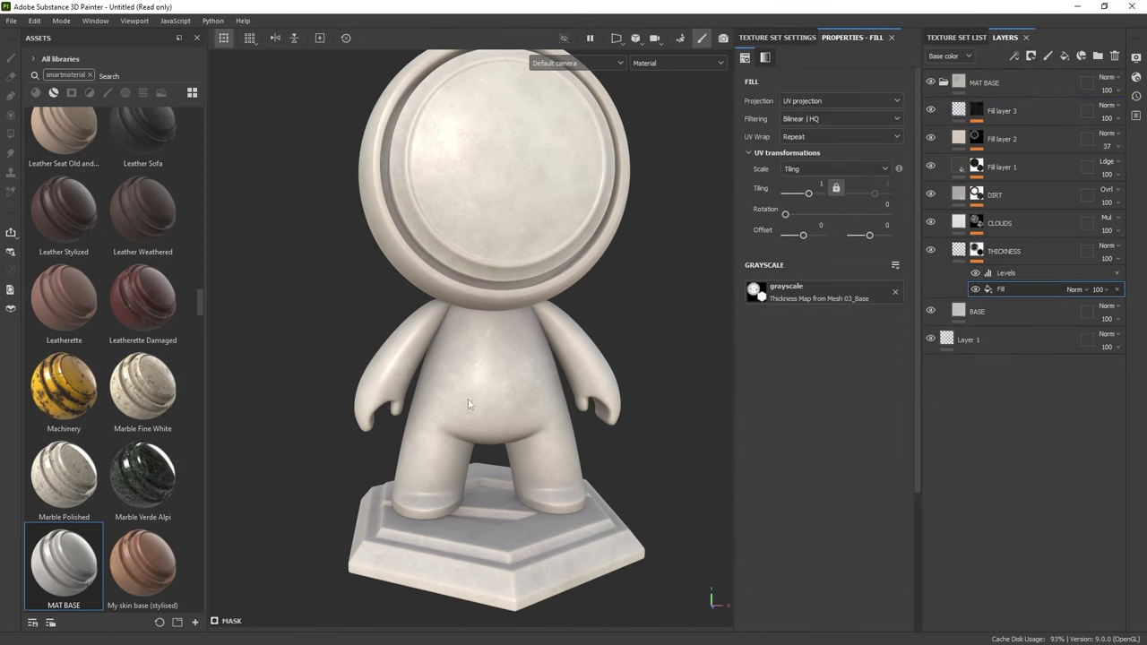
left_click_drag(639, 277, 609, 272, "alt")
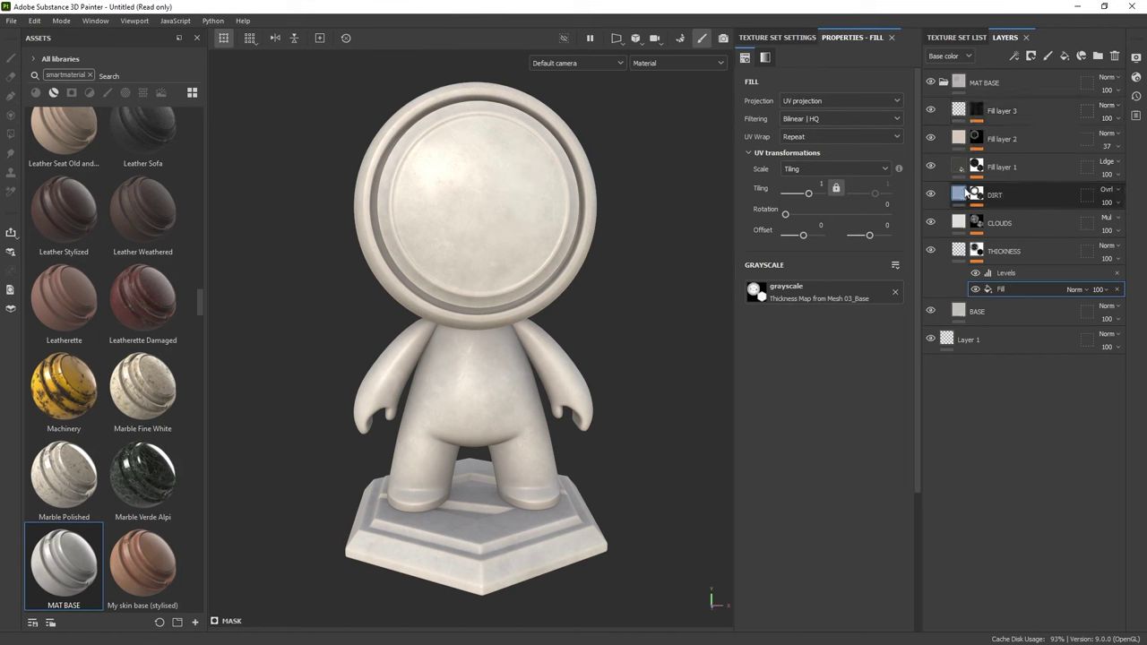
Try a saturated yellow base color, C88F00, on the pedestal's BASE layer.
left_click(974, 311)
left_click(819, 369)
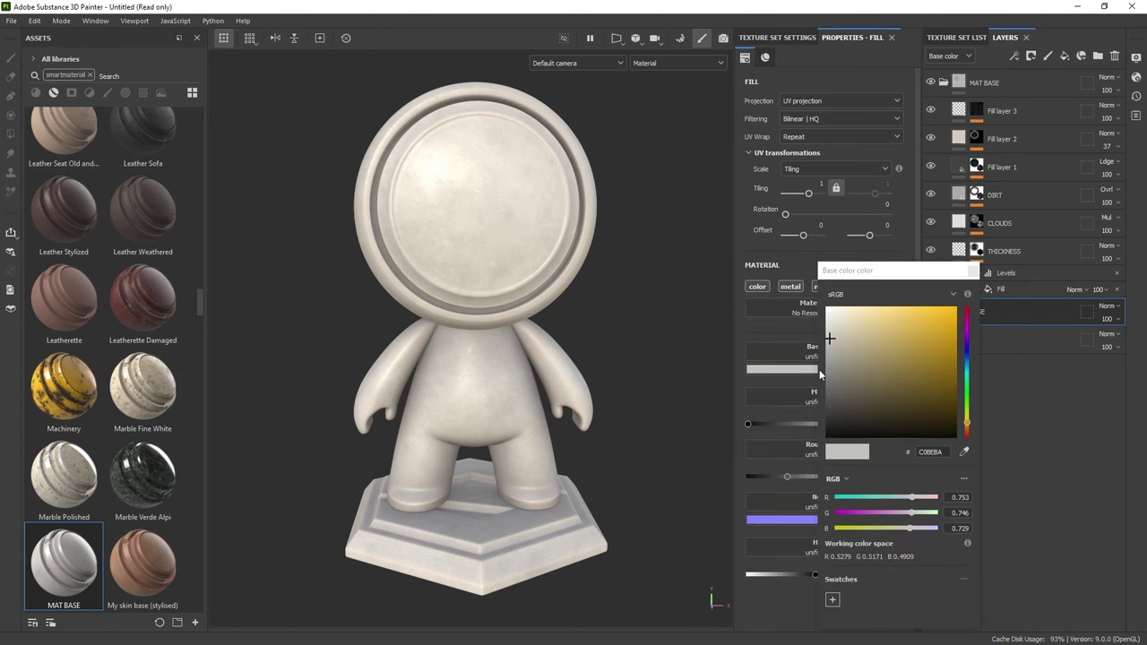
left_click_drag(896, 333, 956, 334)
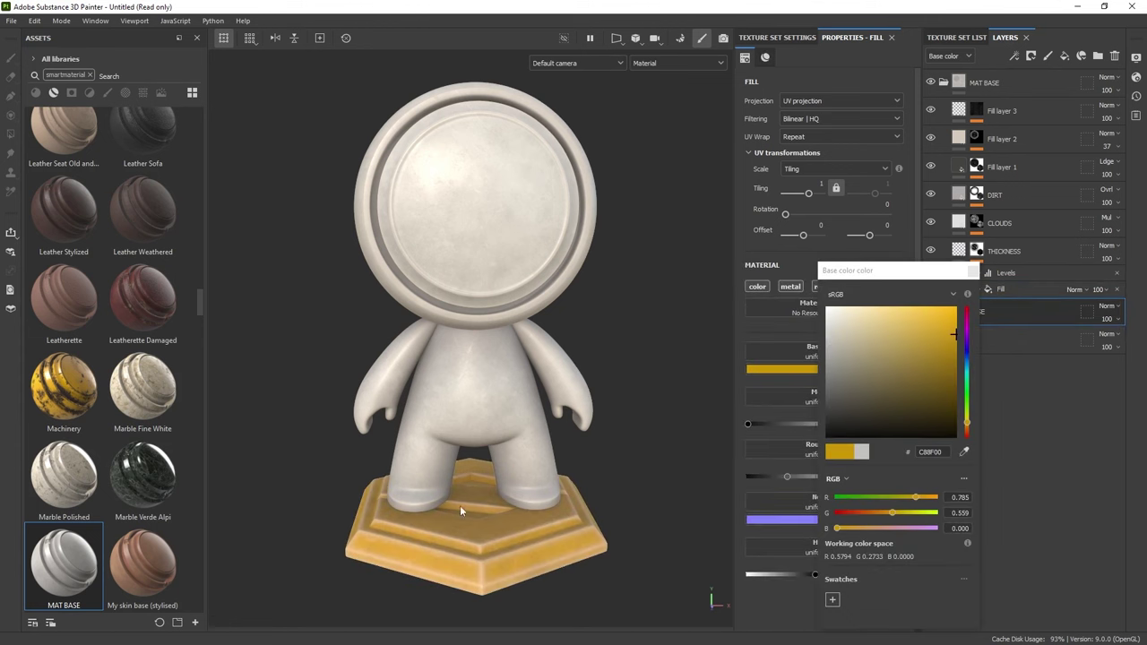
left_click(972, 271)
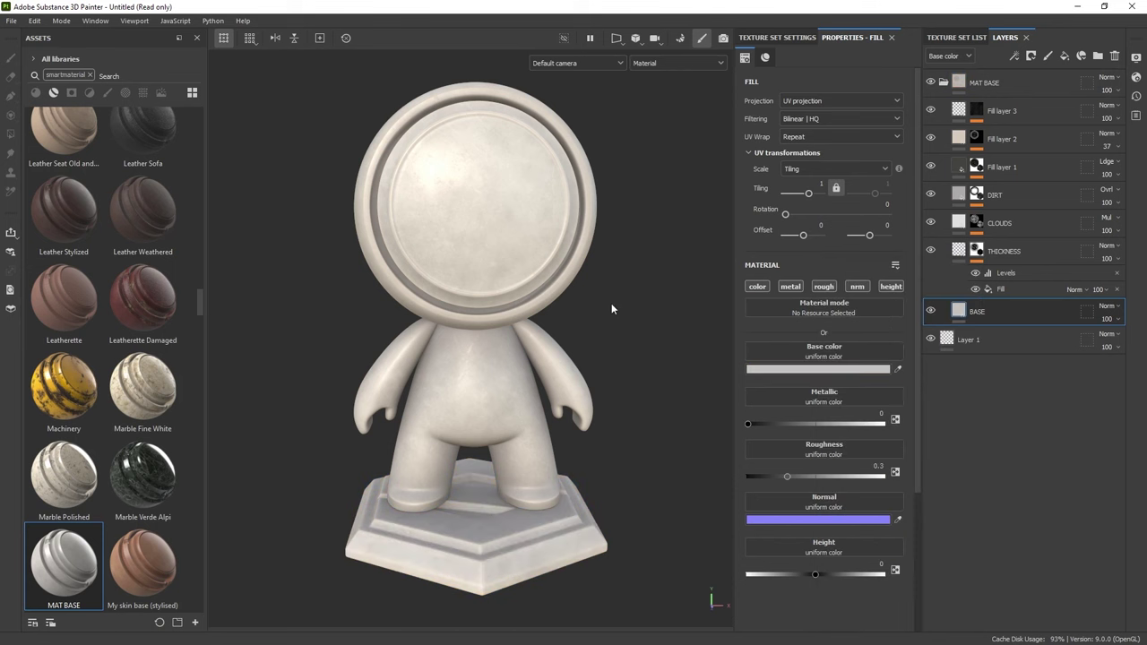